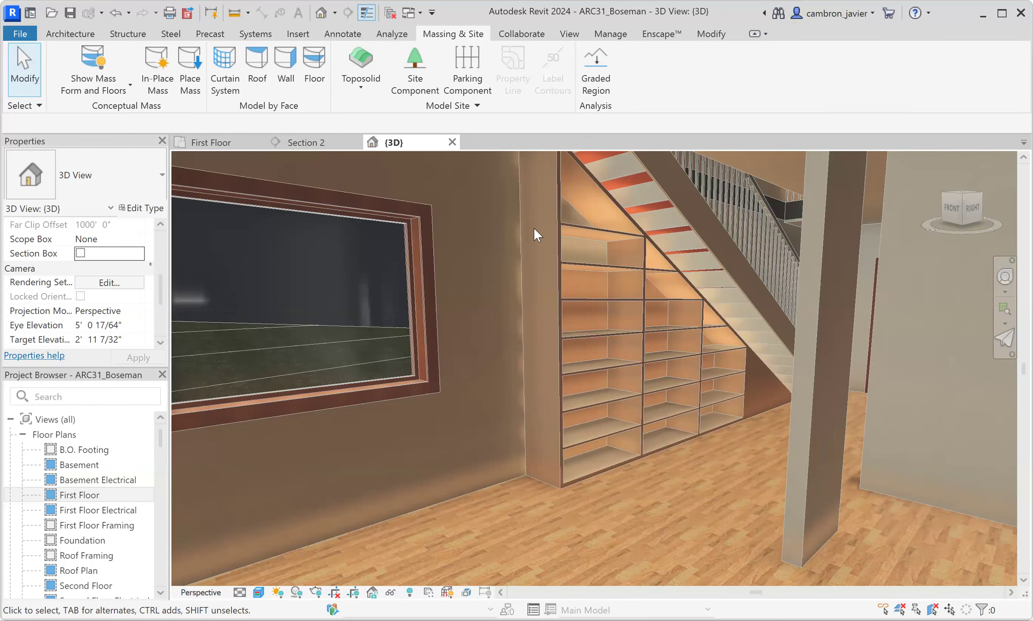
Frame the shelving under the stair and enable the 3D view's section box
{"action": "scroll", "coordinate": [675, 304], "scroll_direction": "up", "scroll_amount": 2}
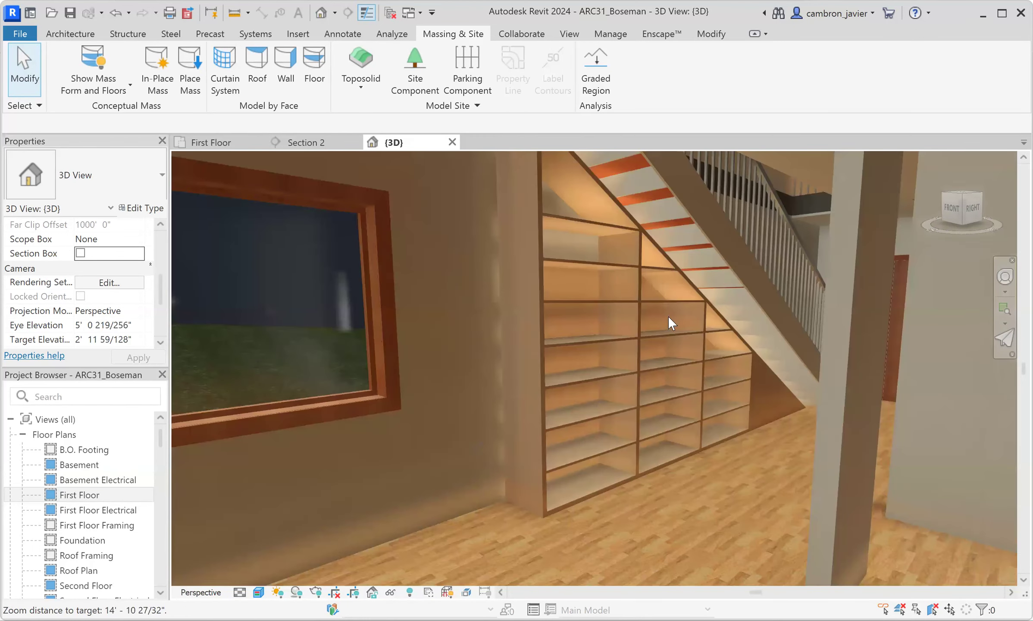
{"action": "scroll", "coordinate": [563, 236], "scroll_direction": "up", "scroll_amount": 1}
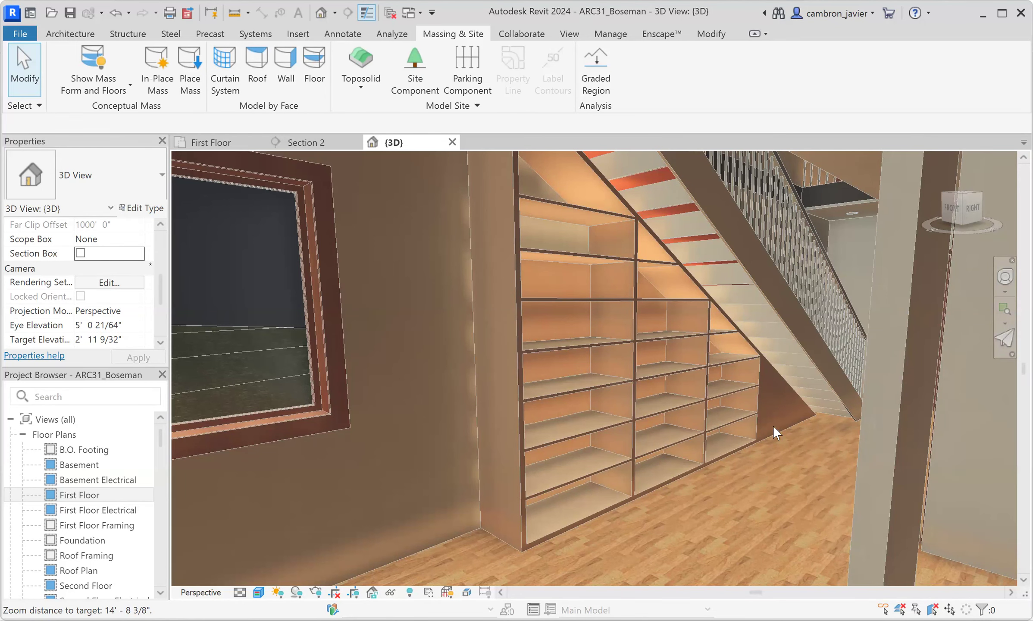
{"action": "middle_click_drag", "start_coordinate": [637, 381], "coordinate": [639, 427], "text": "shift"}
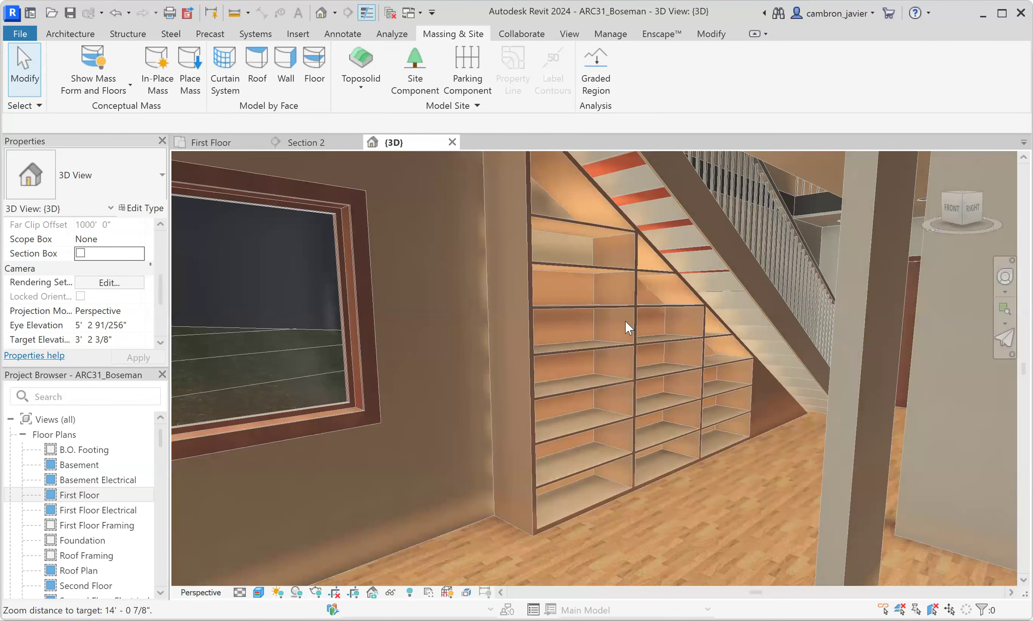
{"action": "scroll", "coordinate": [606, 408], "scroll_direction": "up", "scroll_amount": 2}
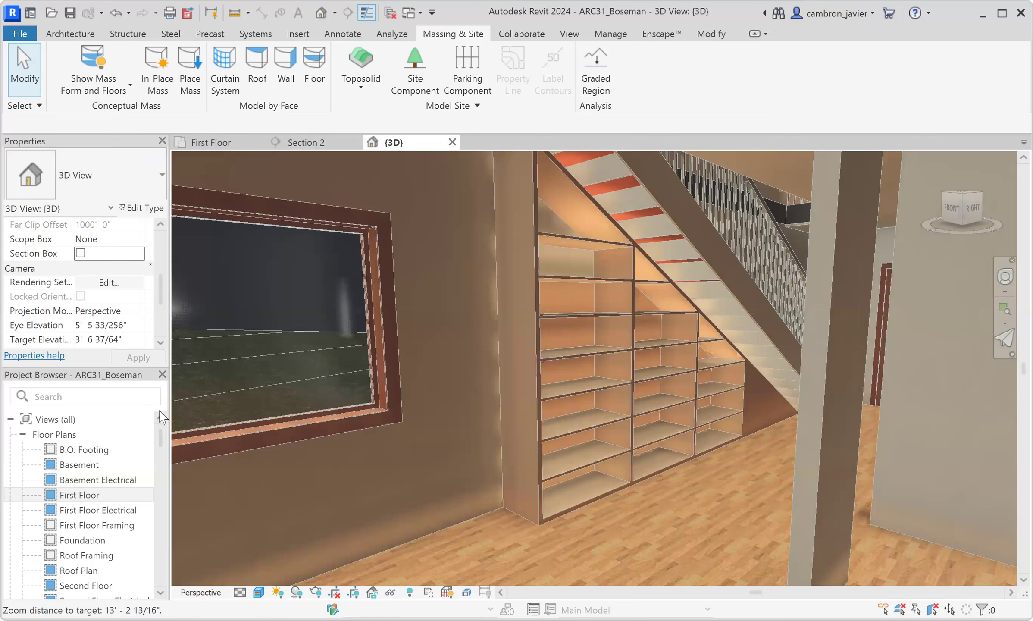
{"action": "scroll", "coordinate": [106, 307], "scroll_direction": "down", "scroll_amount": 5}
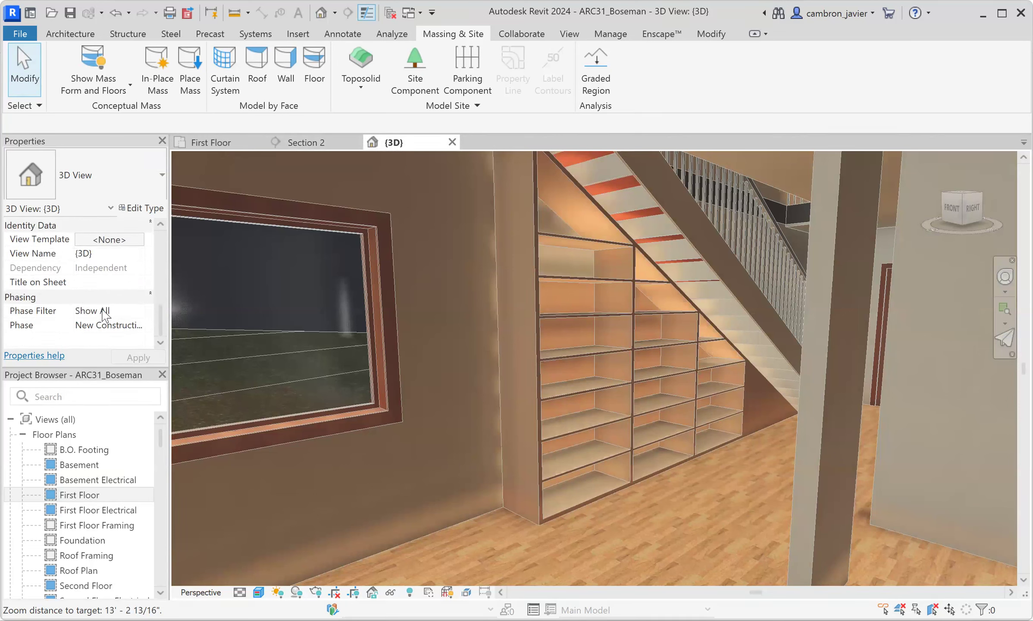
{"action": "scroll", "coordinate": [106, 316], "scroll_direction": "up", "scroll_amount": 4}
{"action": "scroll", "coordinate": [89, 235], "scroll_direction": "up", "scroll_amount": 1}
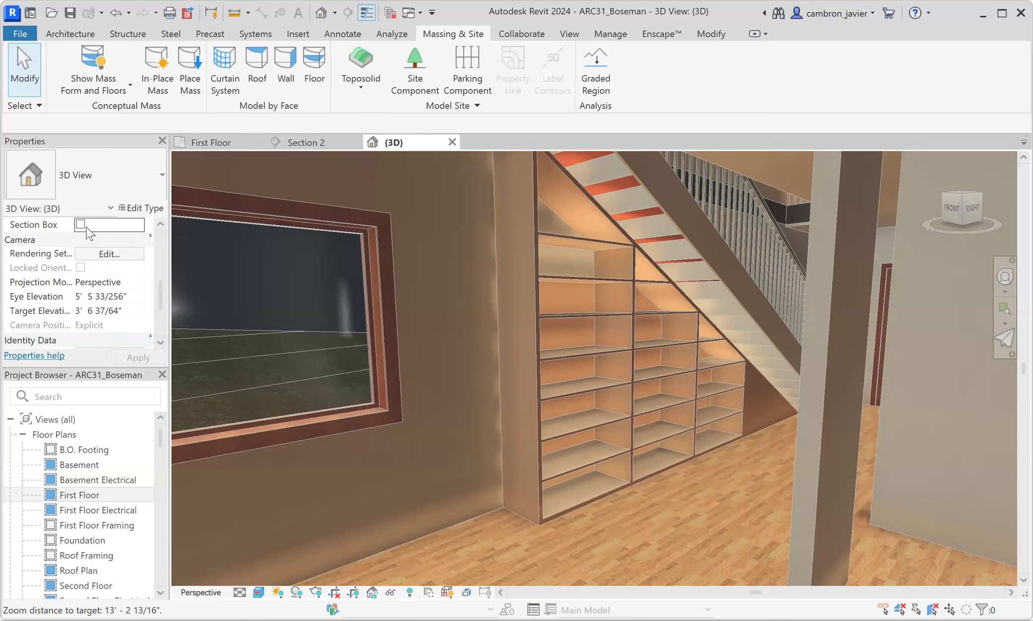
{"action": "left_click", "coordinate": [81, 224]}
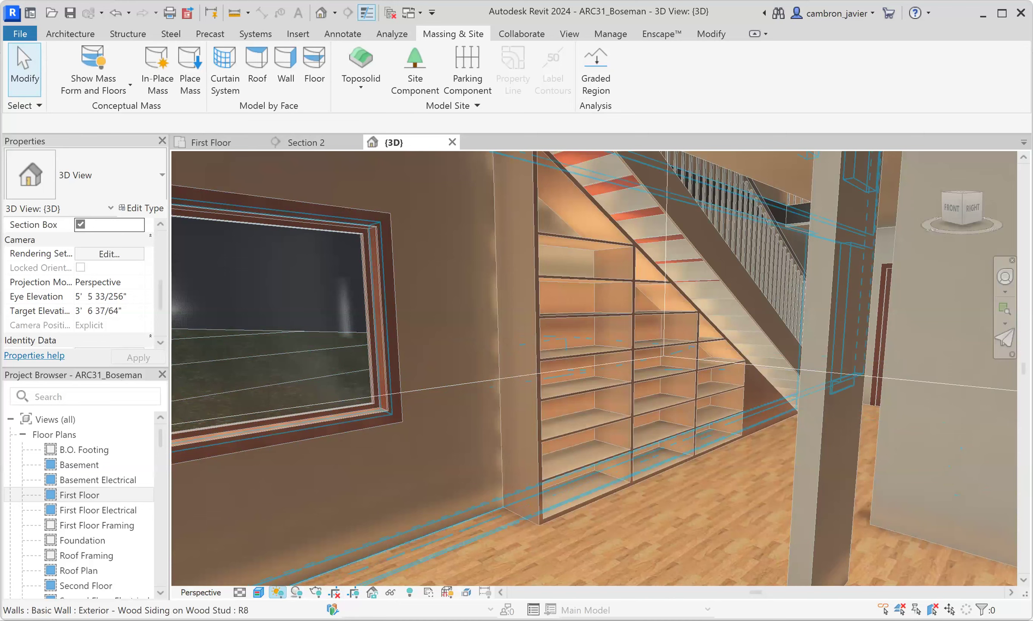
Set the visual style to Shaded and zoom out to show the whole house and site
{"action": "left_click", "coordinate": [258, 592]}
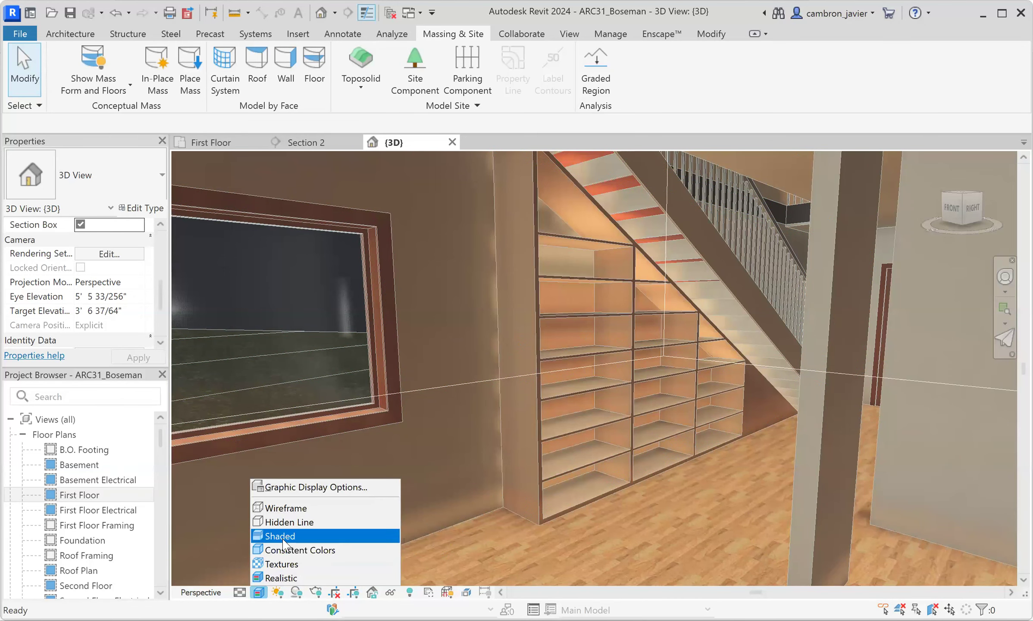
{"action": "left_click", "coordinate": [274, 531]}
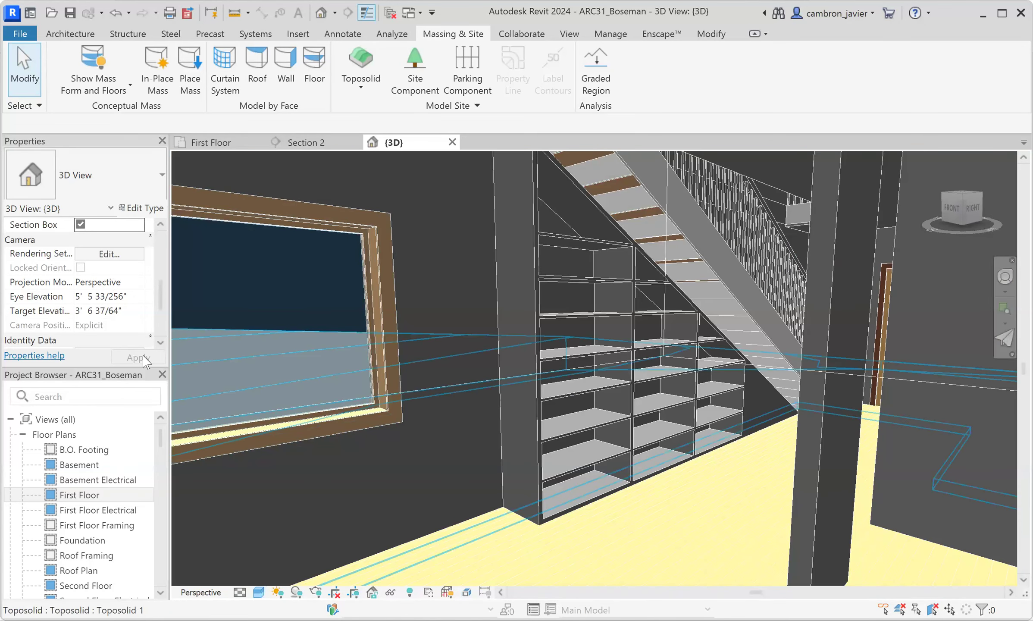
{"action": "middle_click_drag", "start_coordinate": [470, 367], "coordinate": [561, 394], "text": "shift"}
{"action": "scroll", "coordinate": [583, 376], "scroll_direction": "down", "scroll_amount": 3}
{"action": "scroll", "coordinate": [561, 426], "scroll_direction": "down", "scroll_amount": 10}
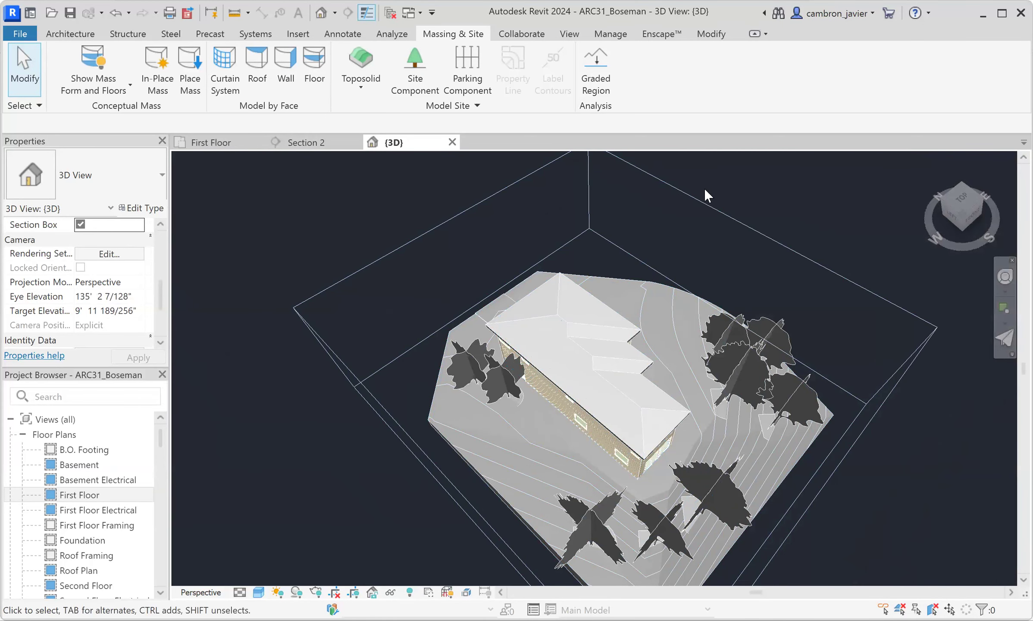
Drag the section box faces inward so the cut passes lengthwise through the stair
{"action": "left_click", "coordinate": [703, 203]}
{"action": "left_click_drag", "start_coordinate": [717, 268], "coordinate": [604, 387]}
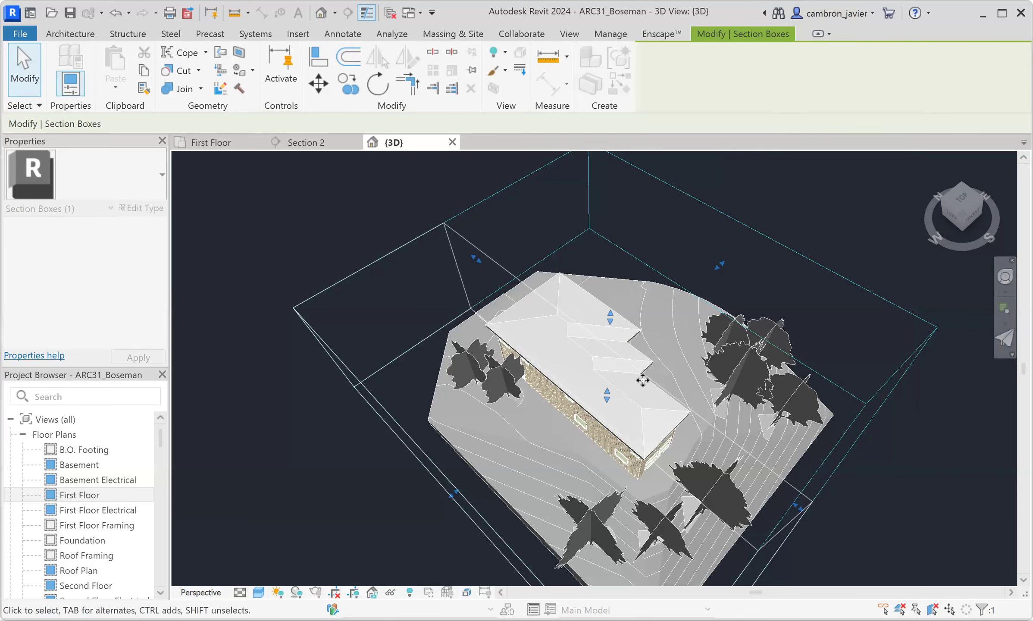
{"action": "middle_click_drag", "start_coordinate": [609, 395], "coordinate": [491, 360], "text": "shift"}
{"action": "scroll", "coordinate": [661, 450], "scroll_direction": "up", "scroll_amount": 5}
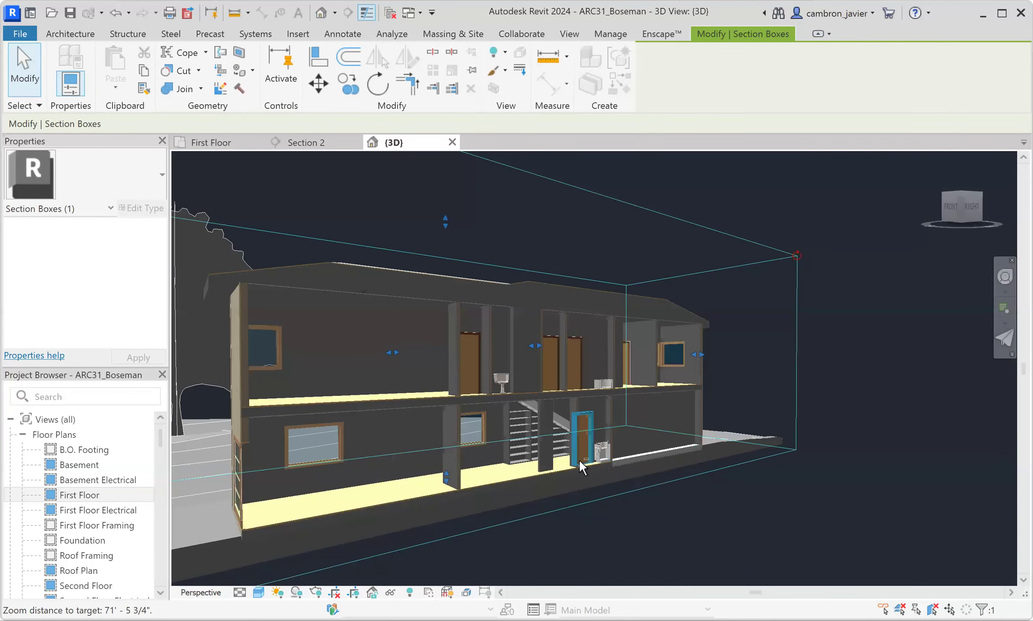
{"action": "scroll", "coordinate": [578, 459], "scroll_direction": "down", "scroll_amount": 2}
{"action": "middle_click_drag", "start_coordinate": [560, 446], "coordinate": [582, 411], "text": "shift"}
{"action": "left_click_drag", "start_coordinate": [576, 400], "coordinate": [559, 388]}
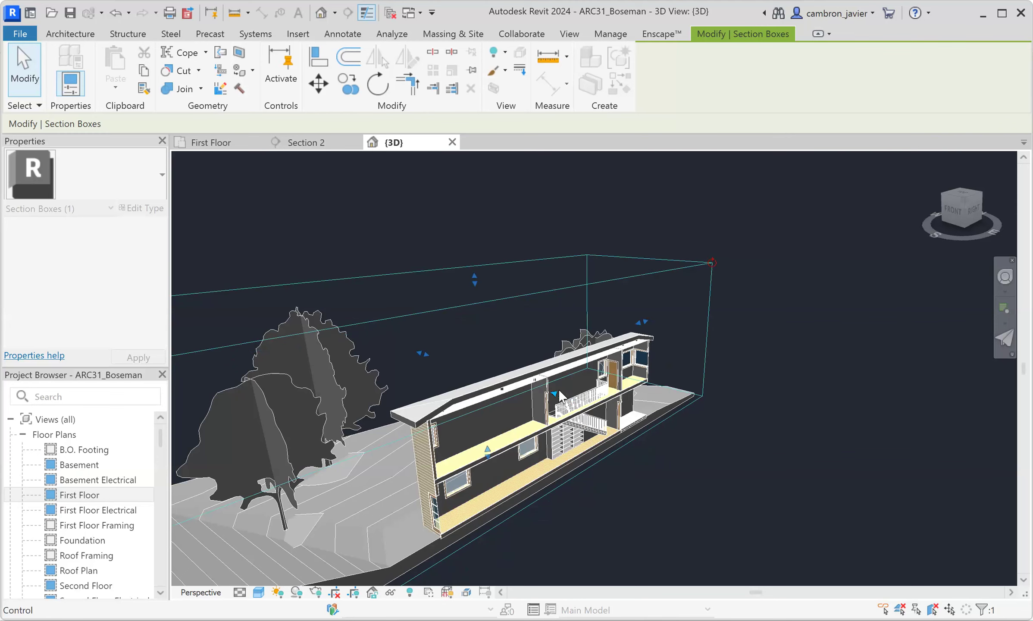
Deselect the section box, zoom in, and select the bookcase mass under the stair
{"action": "left_click", "coordinate": [656, 521]}
{"action": "scroll", "coordinate": [566, 449], "scroll_direction": "up", "scroll_amount": 2}
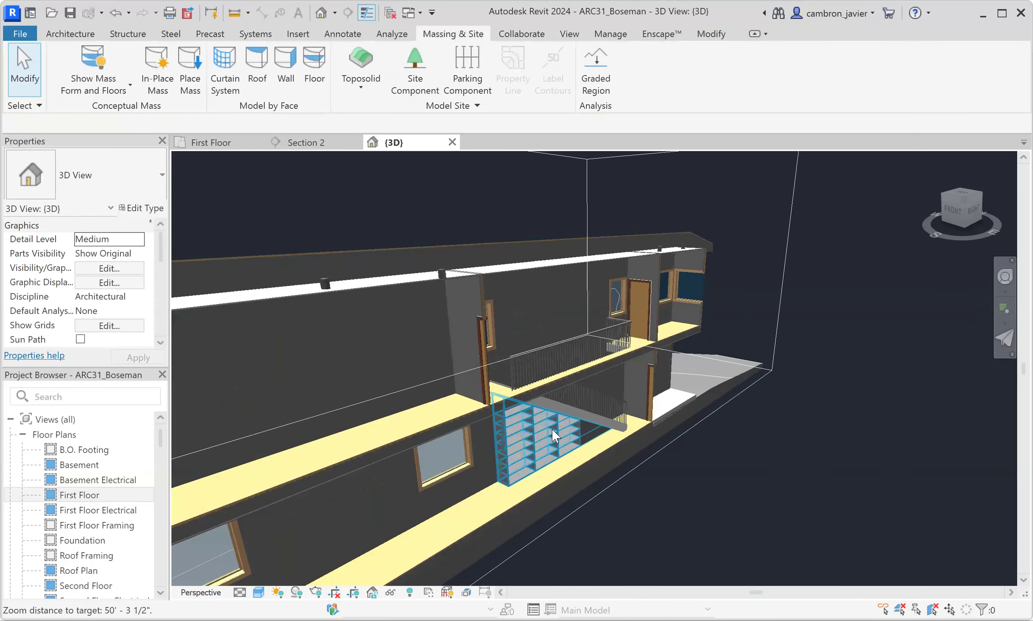
{"action": "scroll", "coordinate": [639, 495], "scroll_direction": "down", "scroll_amount": 3}
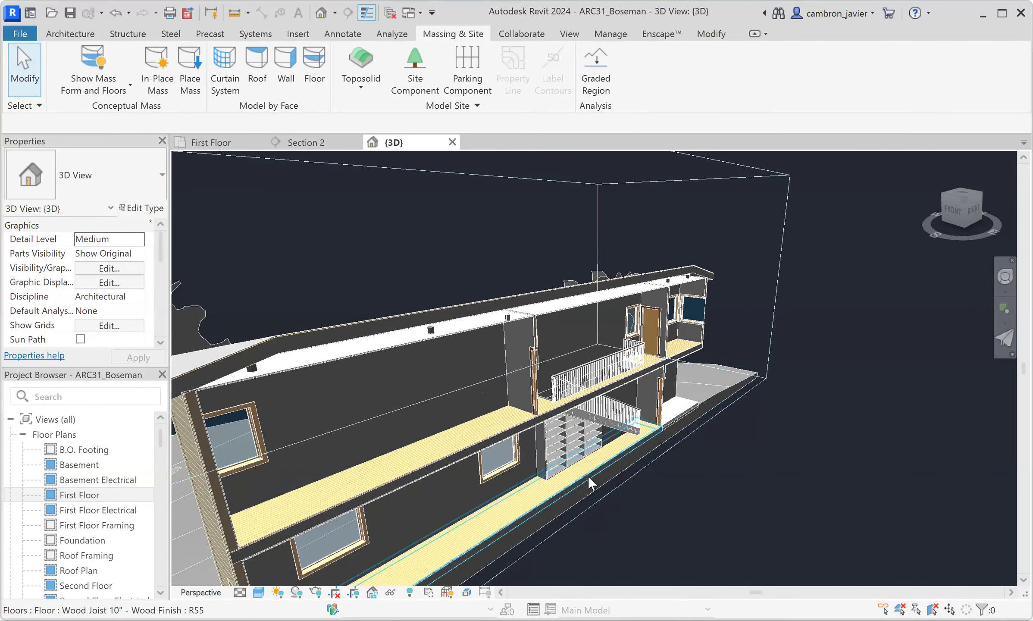
{"action": "scroll", "coordinate": [534, 435], "scroll_direction": "up", "scroll_amount": 5}
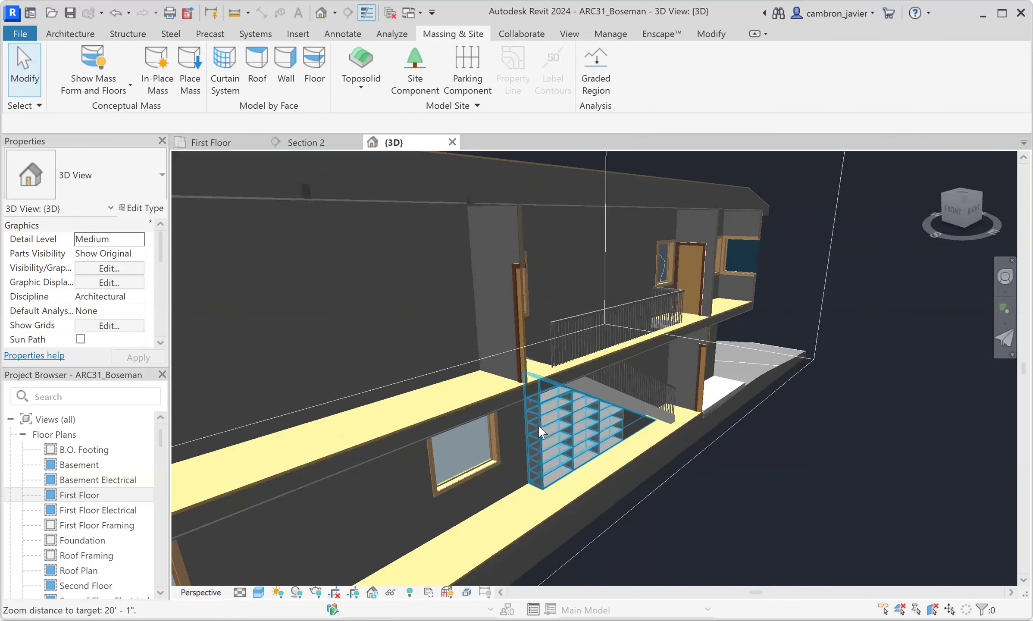
{"action": "scroll", "coordinate": [538, 416], "scroll_direction": "up", "scroll_amount": 4}
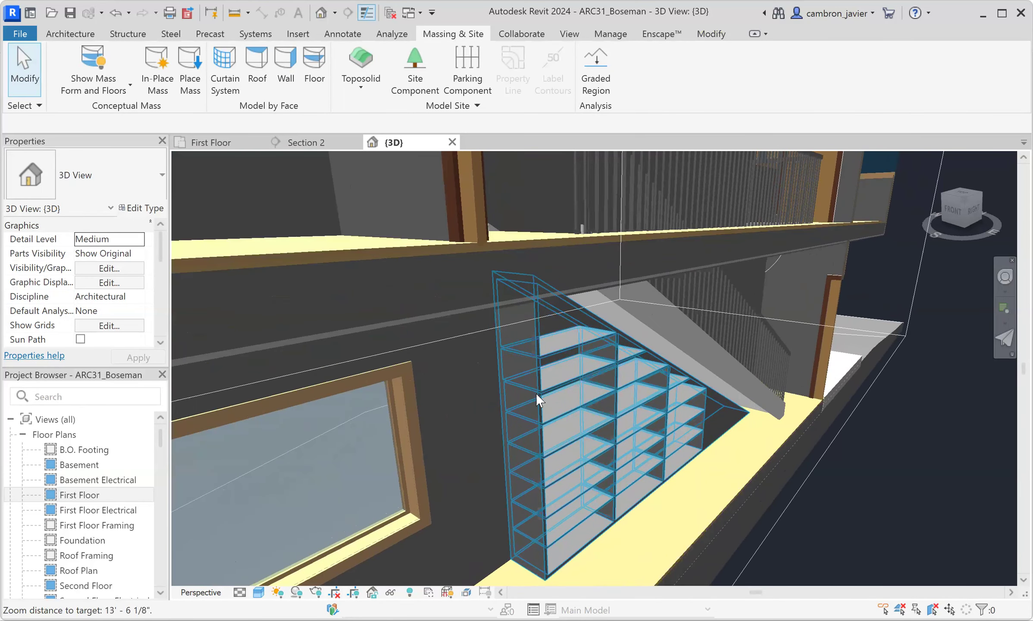
{"action": "left_click", "coordinate": [625, 341]}
Check the Section 2 cut line on the First Floor plan, then view Section 2 zoomed in
{"action": "left_click", "coordinate": [316, 143]}
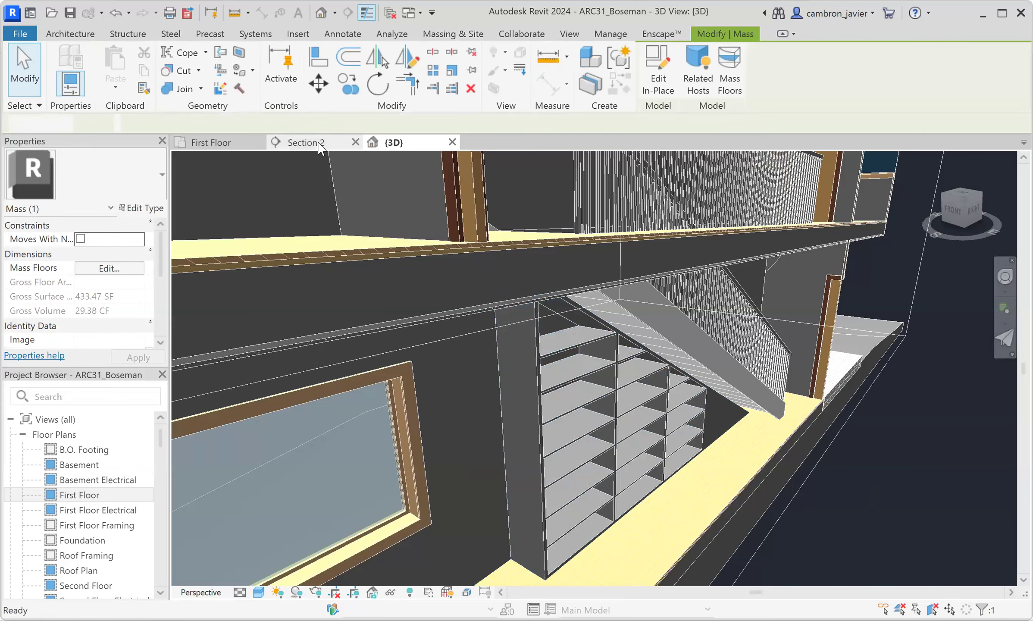
{"action": "scroll", "coordinate": [490, 352], "scroll_direction": "down", "scroll_amount": 2}
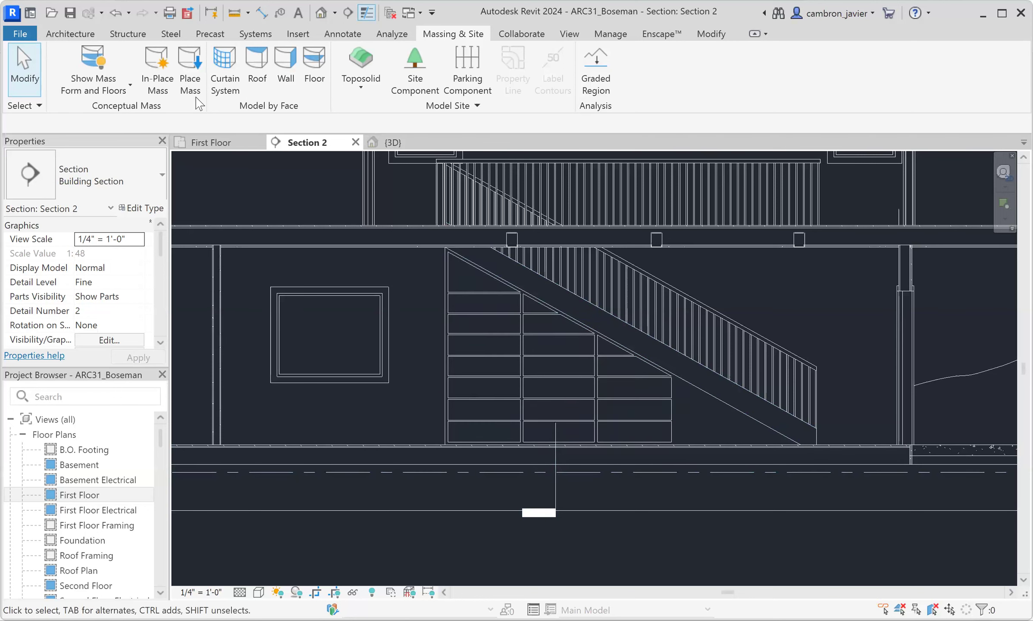
{"action": "left_click", "coordinate": [211, 142]}
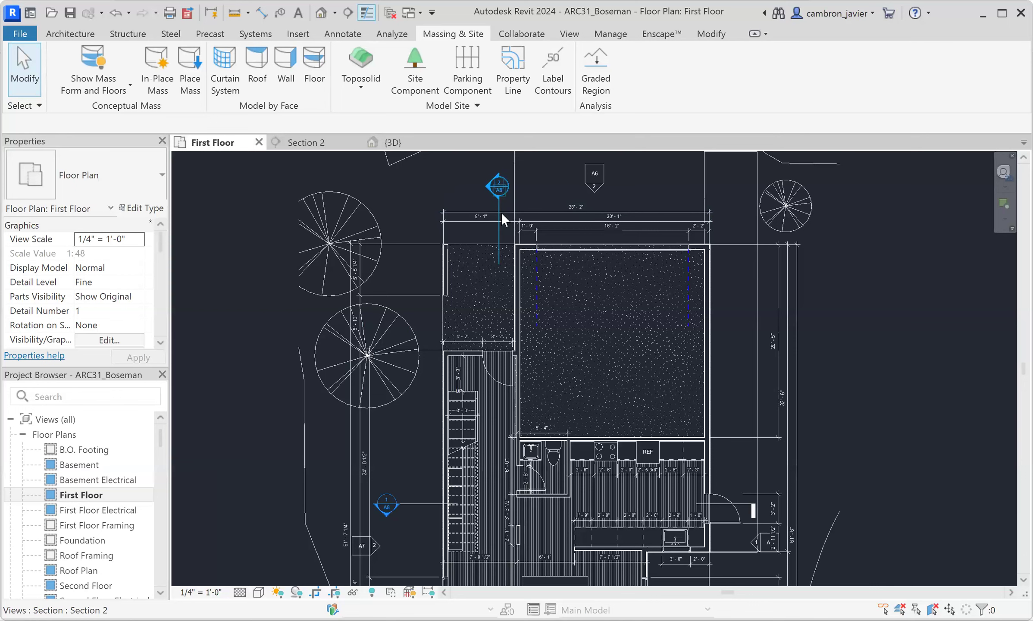
{"action": "left_click", "coordinate": [501, 213]}
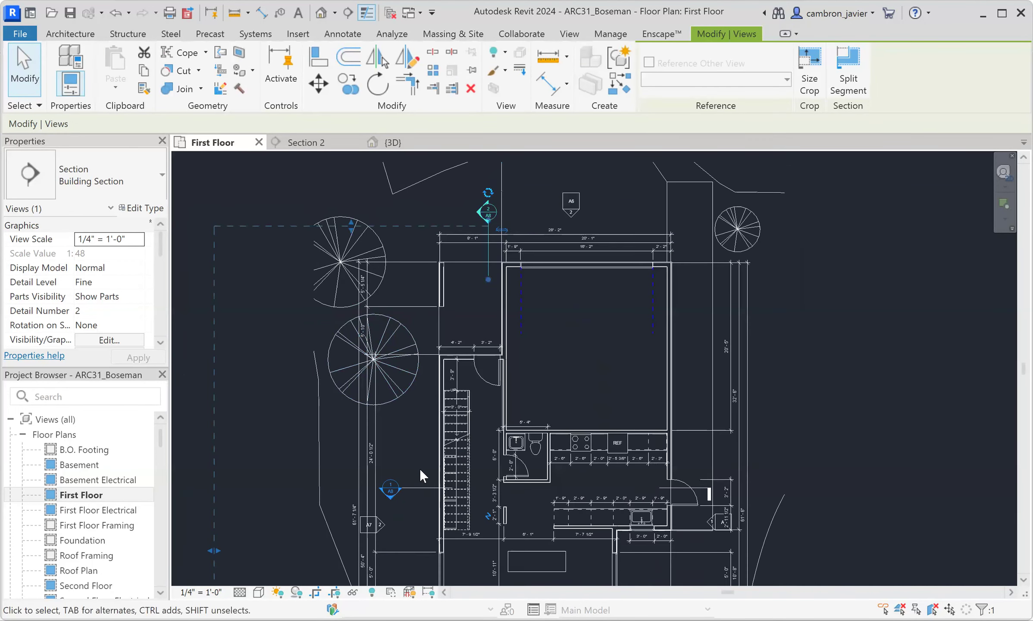
{"action": "scroll", "coordinate": [465, 340], "scroll_direction": "up", "scroll_amount": 1}
{"action": "left_click", "coordinate": [307, 143]}
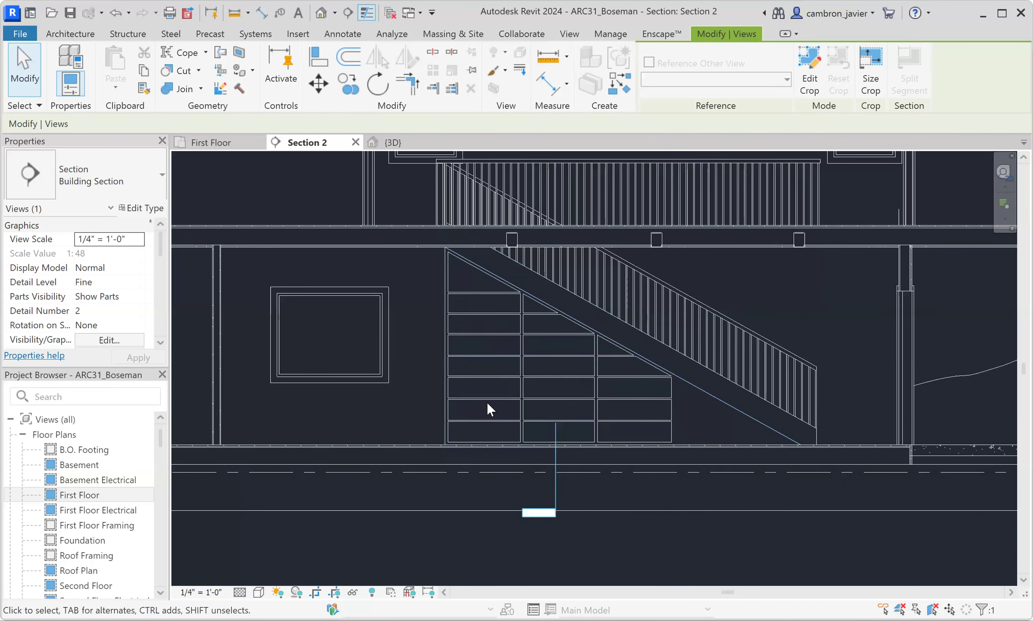
{"action": "left_click", "coordinate": [211, 142]}
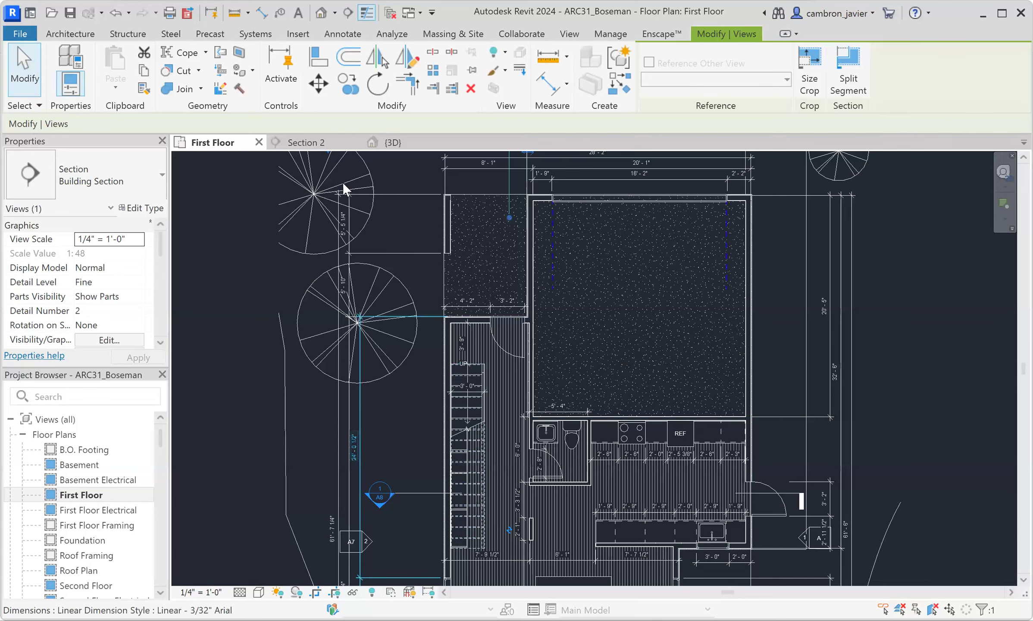
{"action": "left_click", "coordinate": [294, 146]}
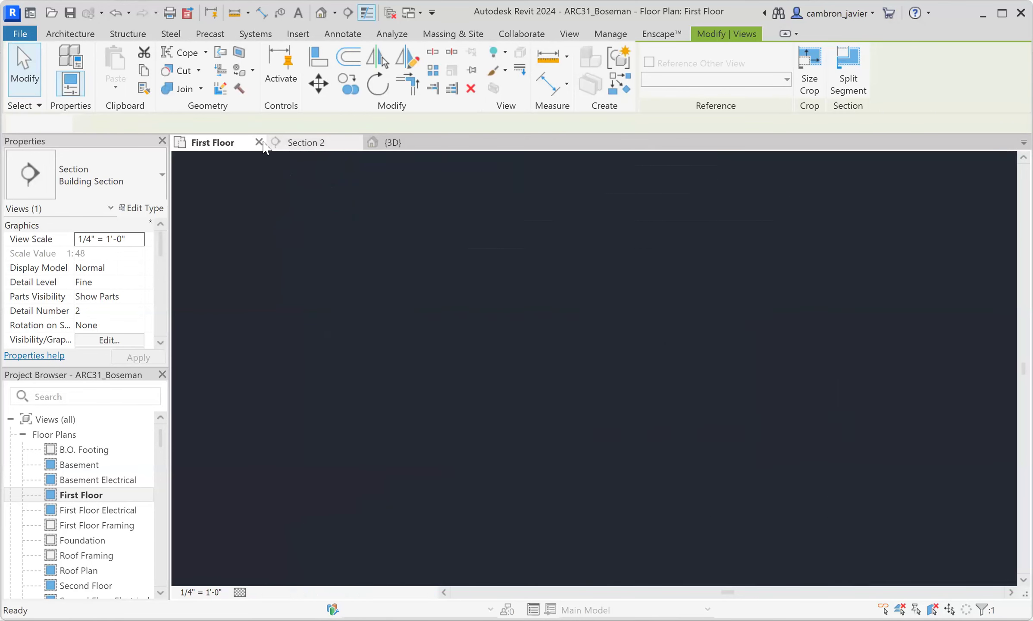
{"action": "scroll", "coordinate": [543, 302], "scroll_direction": "up", "scroll_amount": 3}
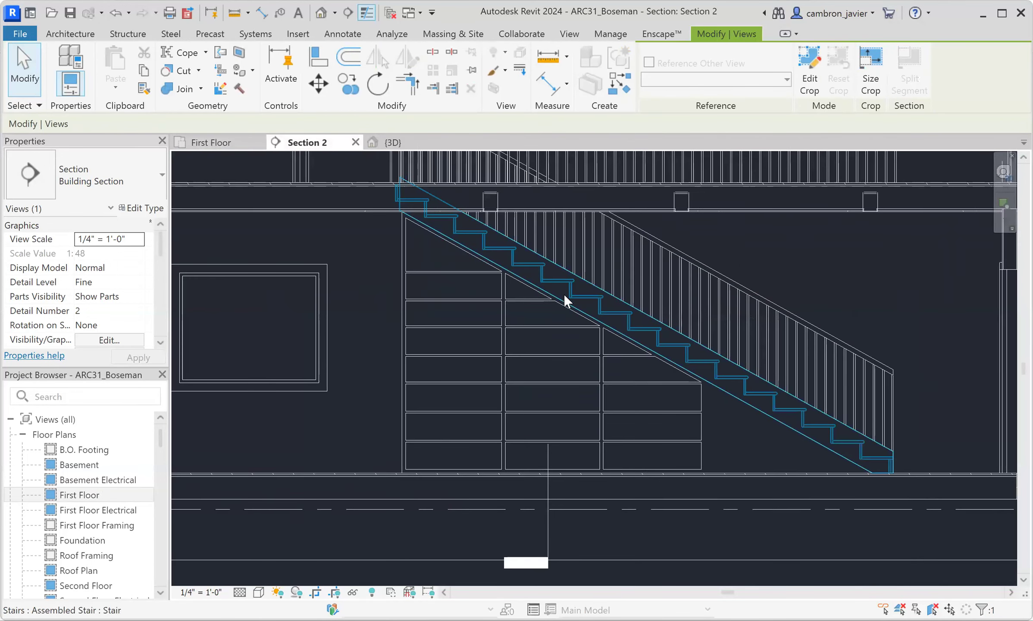
Remove the BookCase mass from the Section 2 view
{"action": "left_click", "coordinate": [512, 302]}
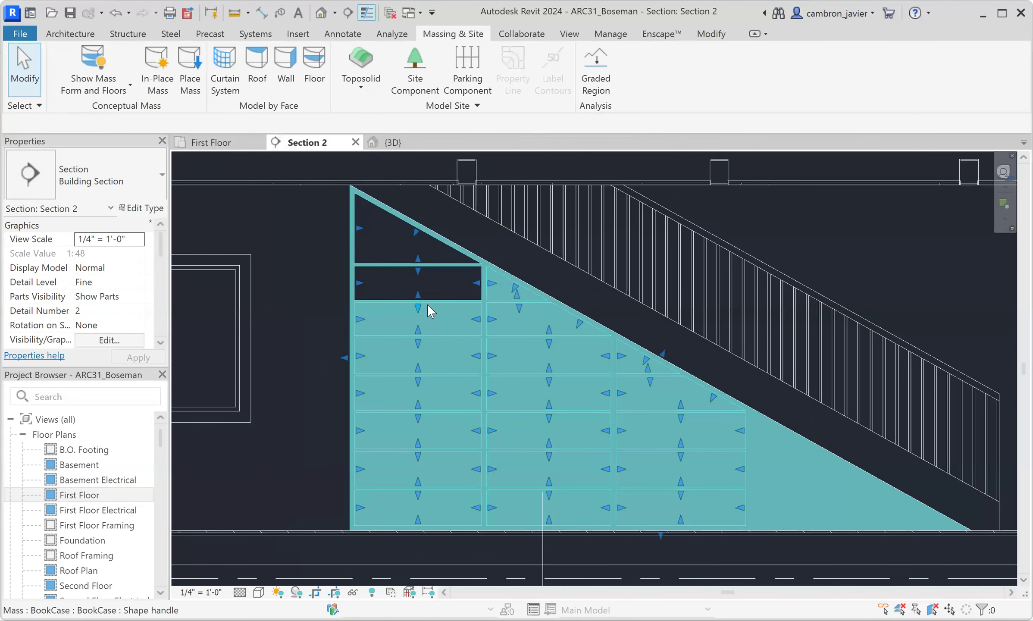
{"action": "left_click", "coordinate": [427, 304]}
{"action": "key", "text": "Escape"}
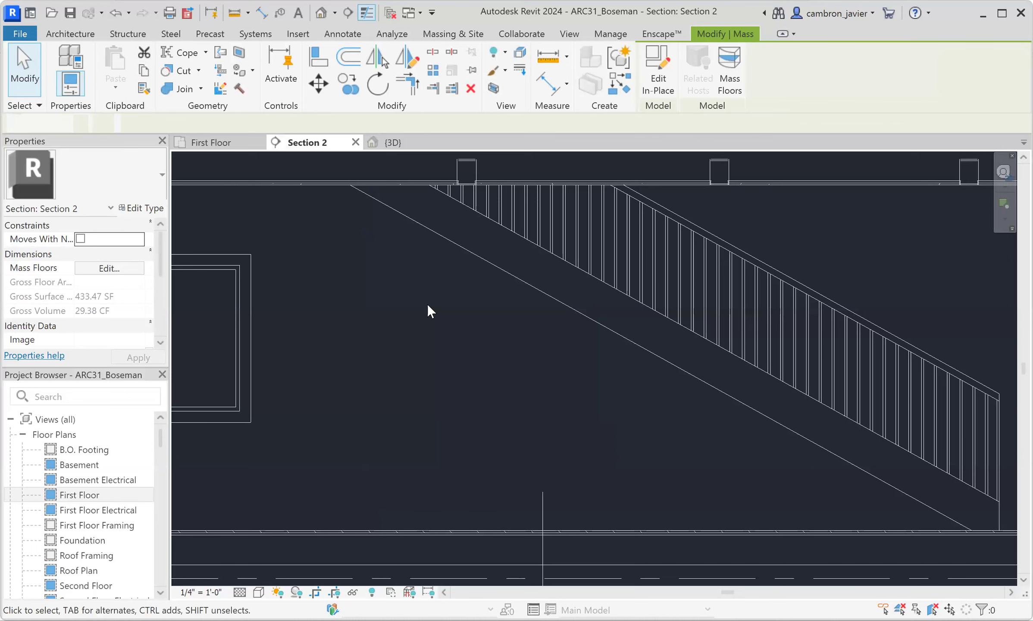
Check the 3D view, return to Section 2, and start a new In-Place Mass
{"action": "left_click", "coordinate": [393, 142]}
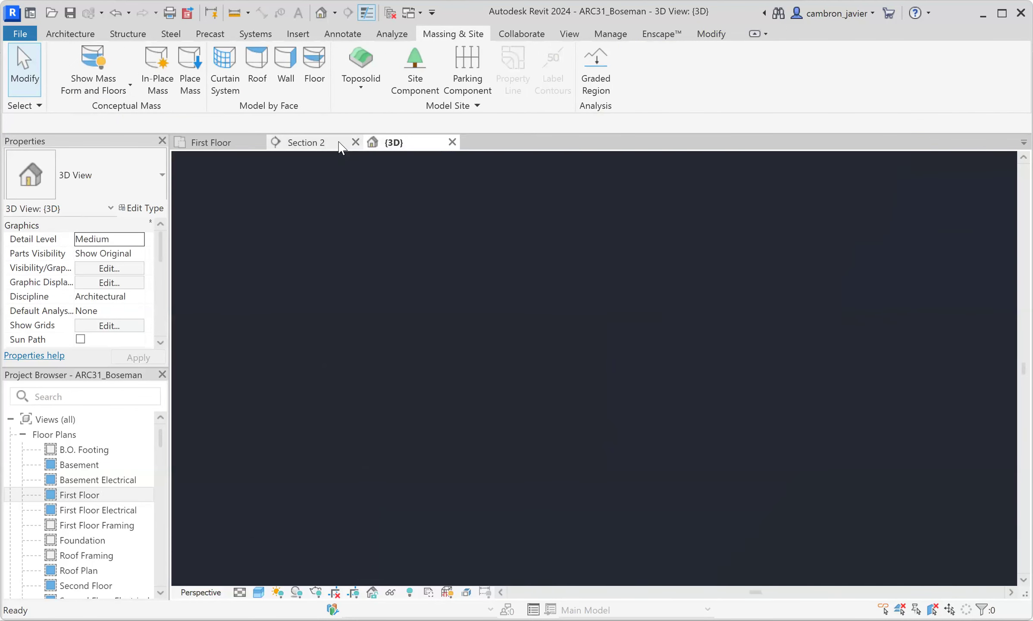
{"action": "left_click", "coordinate": [340, 146]}
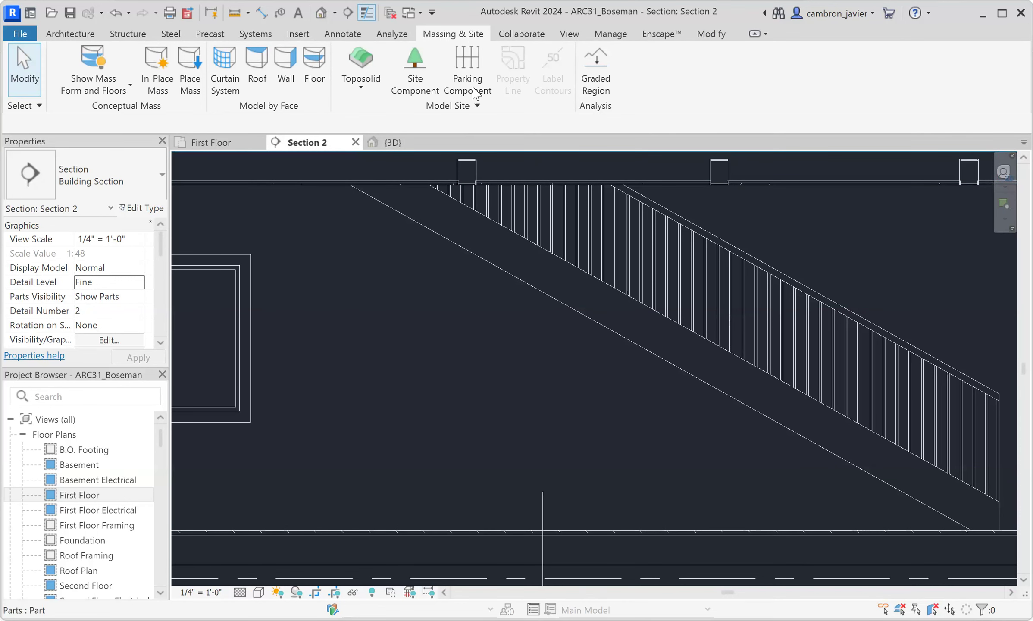
{"action": "left_click", "coordinate": [155, 67]}
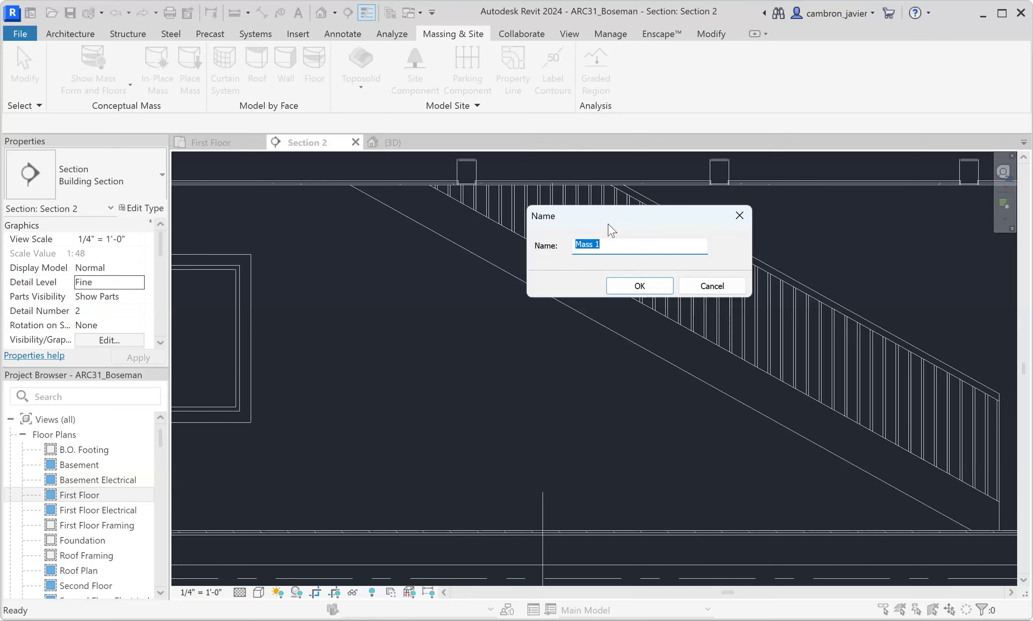
Name the new in-place mass 'Under Stair Bookcase' and confirm
{"action": "type", "text": "Under Stair Book Case"}
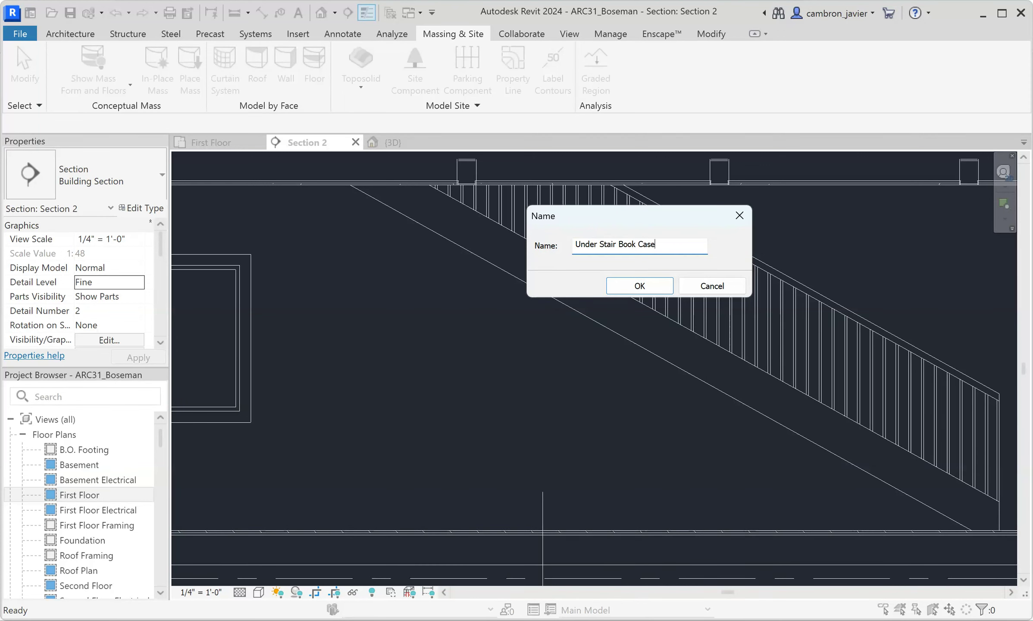
{"action": "double_click", "coordinate": [646, 243]}
{"action": "key", "text": "BackSpace"}
{"action": "type", "text": "case"}
{"action": "left_click", "coordinate": [640, 288]}
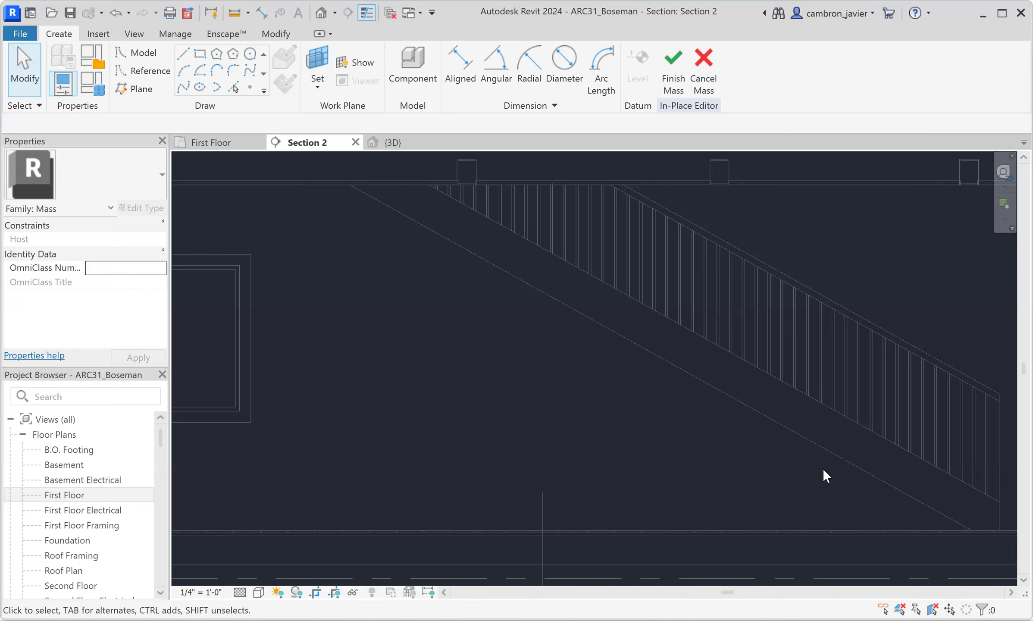
Compare Section 2, then orbit the shaded 3D view to face the wall beneath the stair
{"action": "left_click", "coordinate": [391, 143]}
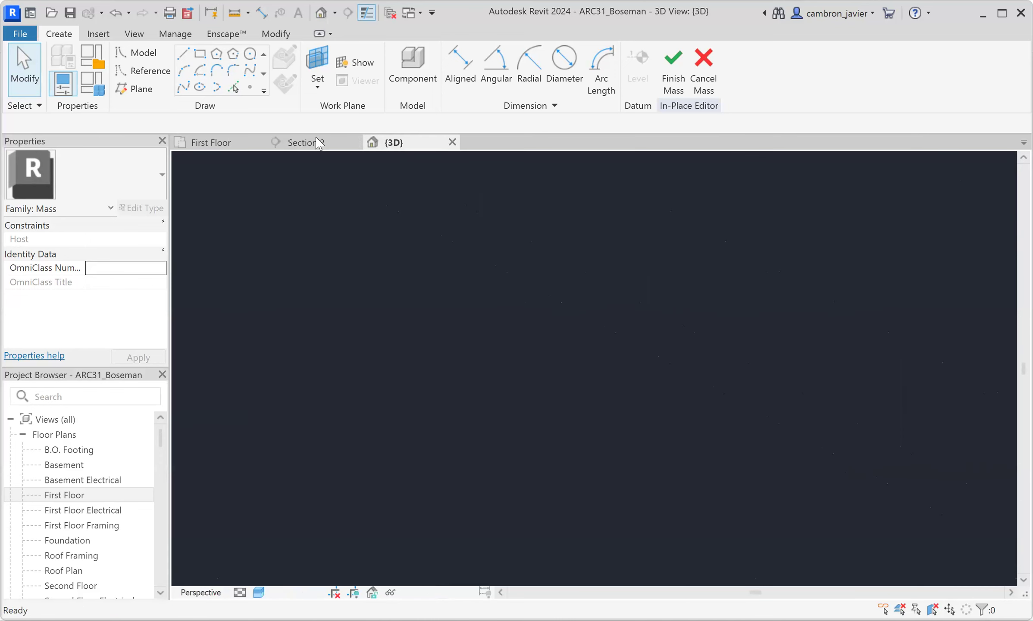
{"action": "left_click", "coordinate": [317, 144]}
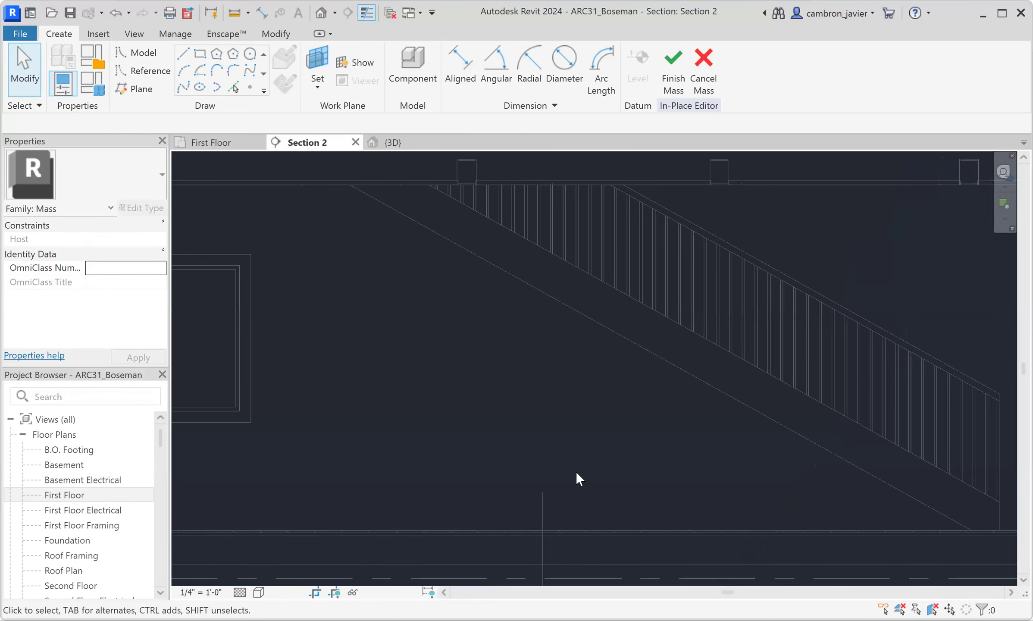
{"action": "scroll", "coordinate": [553, 313], "scroll_direction": "down", "scroll_amount": 5}
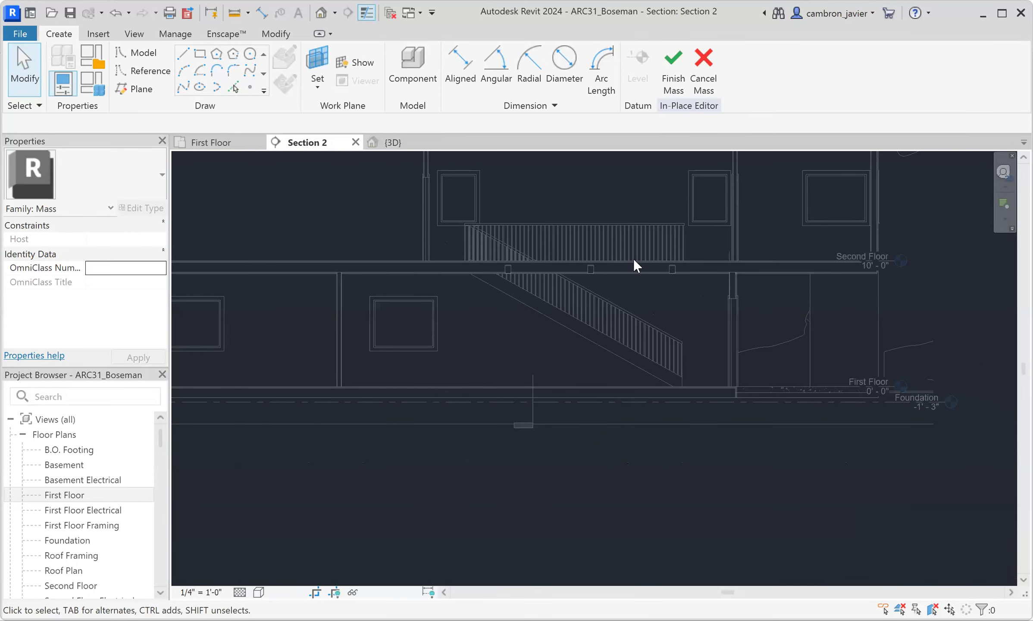
{"action": "scroll", "coordinate": [424, 192], "scroll_direction": "up", "scroll_amount": 2}
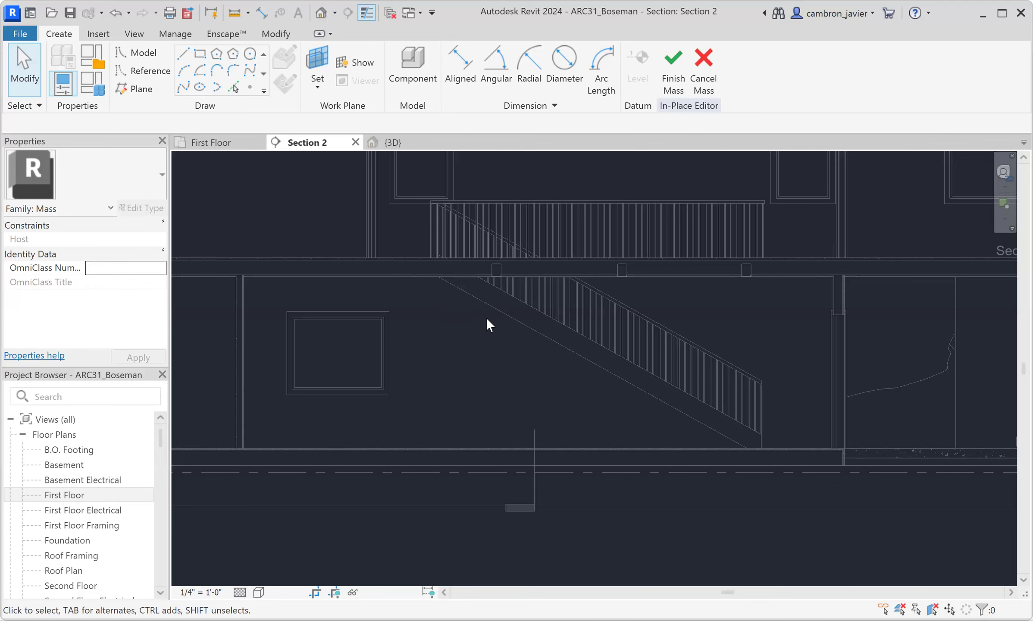
{"action": "left_click", "coordinate": [386, 149]}
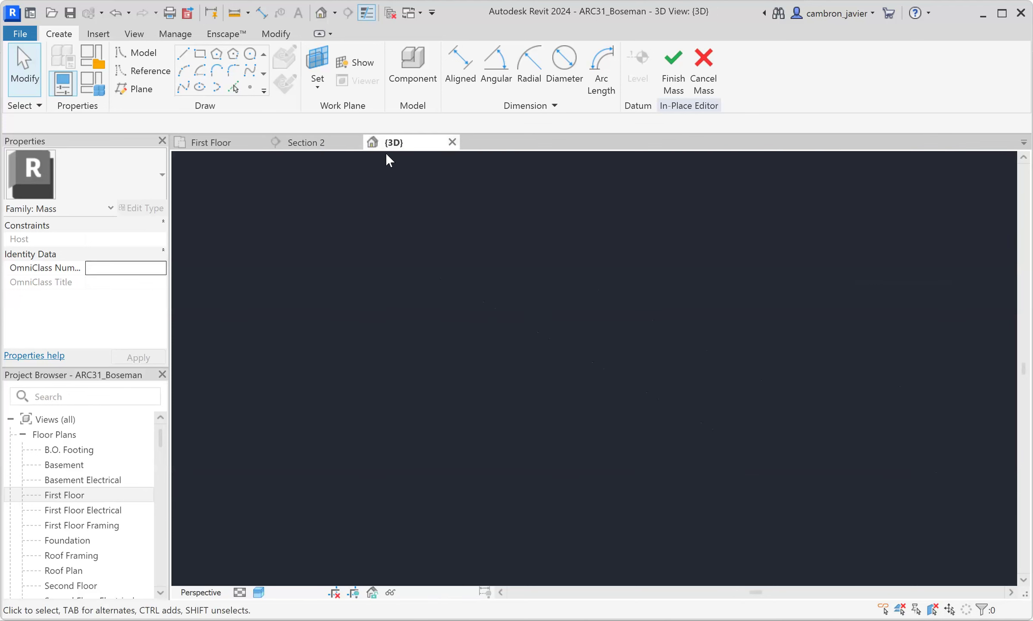
{"action": "scroll", "coordinate": [609, 369], "scroll_direction": "up", "scroll_amount": 2}
{"action": "scroll", "coordinate": [605, 370], "scroll_direction": "down", "scroll_amount": 1}
{"action": "middle_click_drag", "start_coordinate": [604, 371], "coordinate": [514, 334], "text": "shift"}
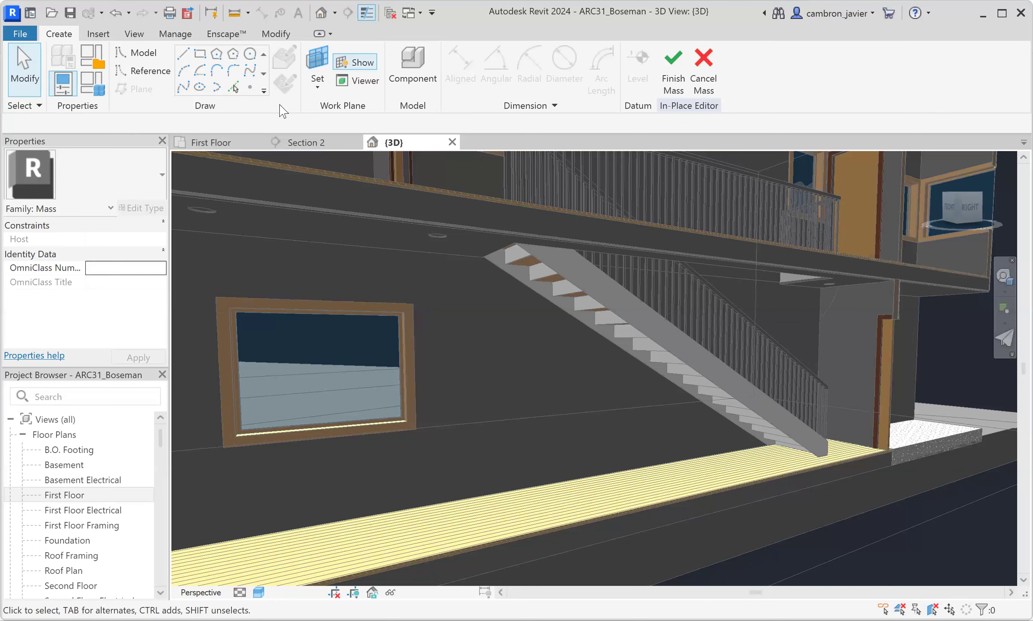
Start Set Work Plane in the 3D view, then cancel the plane pick
{"action": "left_click", "coordinate": [319, 88]}
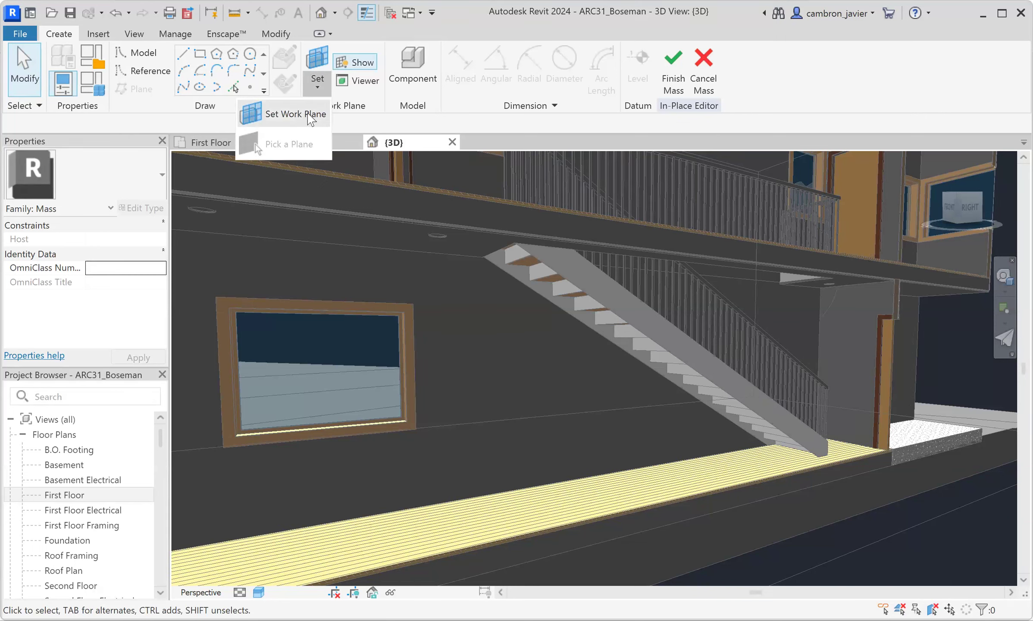
{"action": "left_click", "coordinate": [310, 117]}
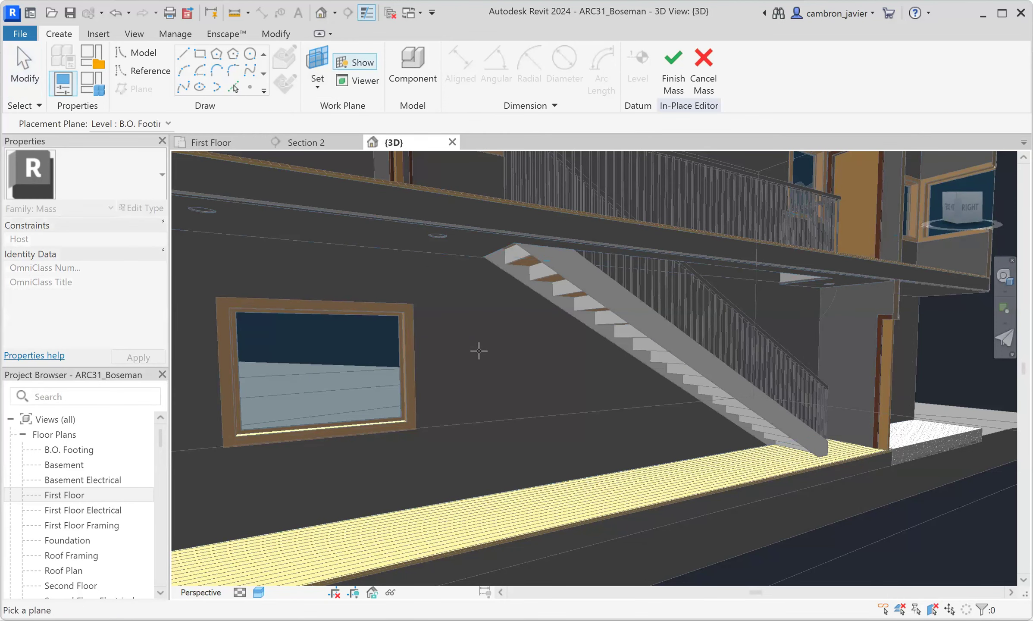
{"action": "scroll", "coordinate": [495, 444], "scroll_direction": "down", "scroll_amount": 1}
{"action": "scroll", "coordinate": [495, 444], "scroll_direction": "down", "scroll_amount": 1}
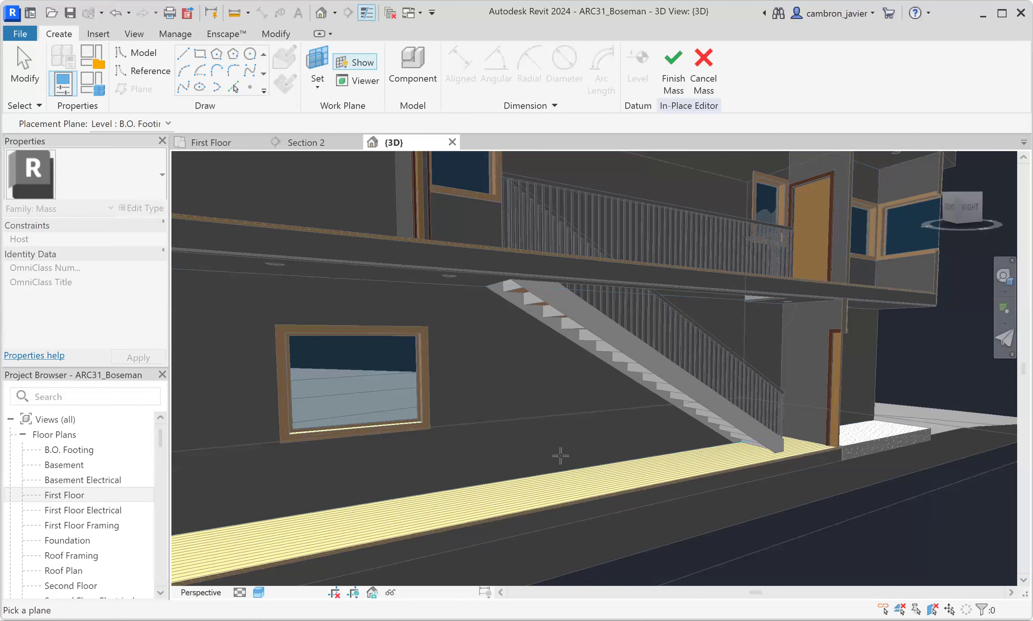
{"action": "scroll", "coordinate": [556, 456], "scroll_direction": "up", "scroll_amount": 1}
{"action": "scroll", "coordinate": [557, 455], "scroll_direction": "down", "scroll_amount": 1}
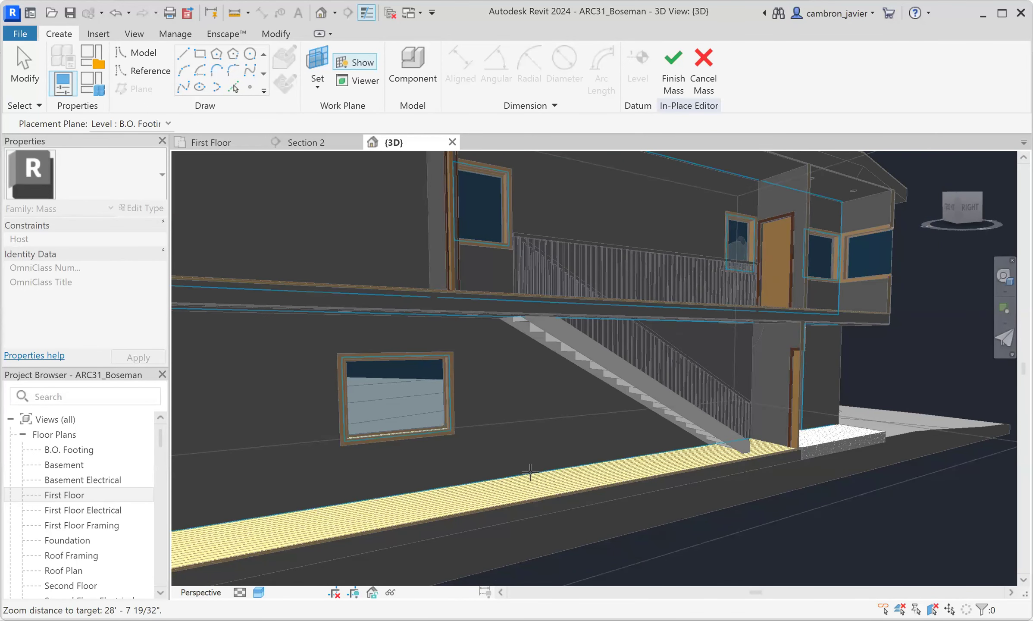
{"action": "key", "text": "Escape"}
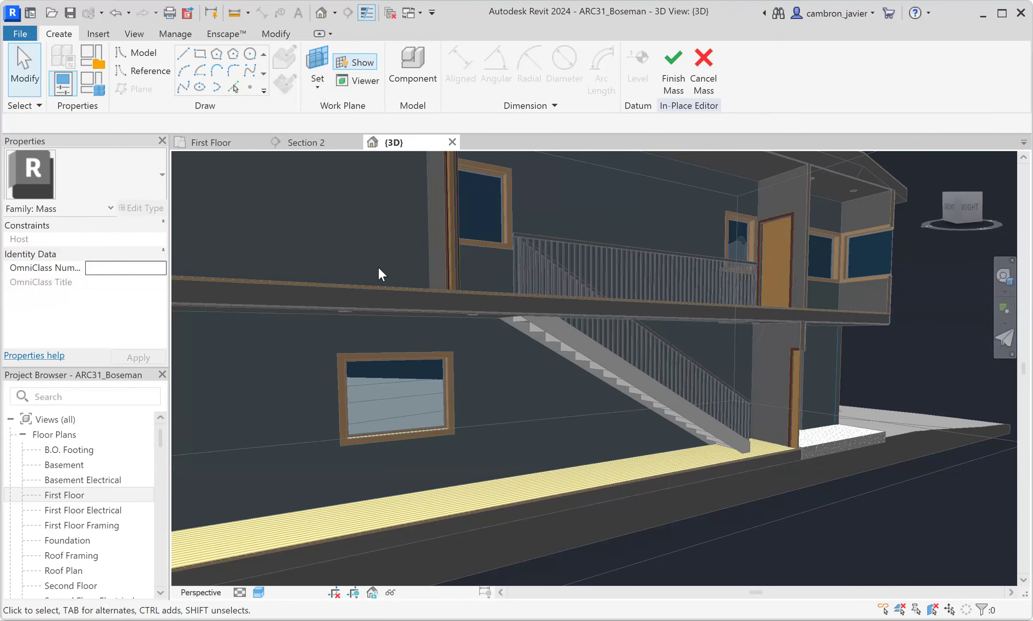
{"action": "scroll", "coordinate": [493, 380], "scroll_direction": "down", "scroll_amount": 8}
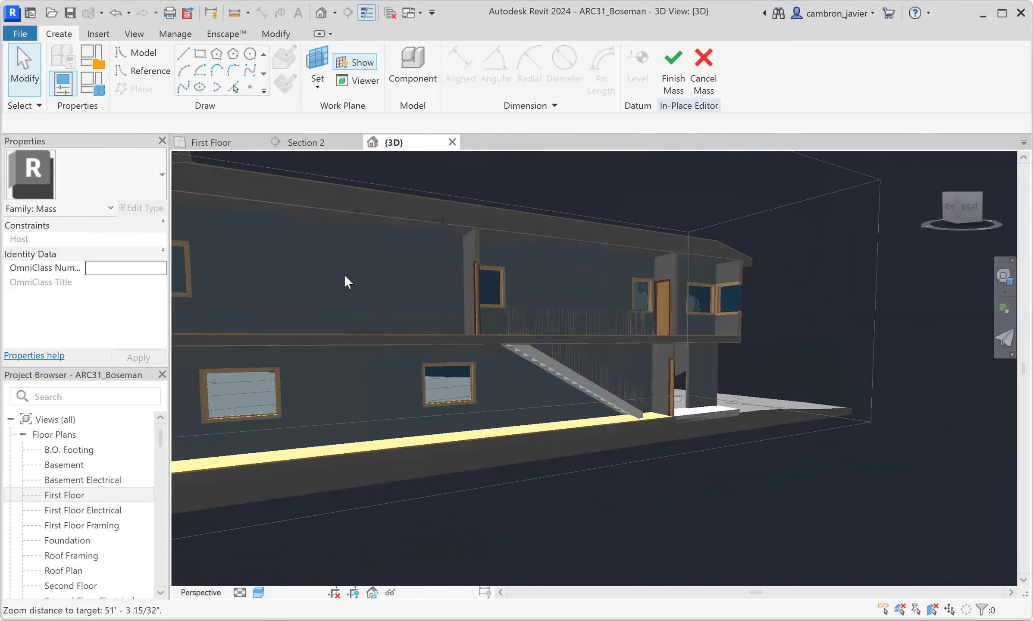
{"action": "scroll", "coordinate": [422, 307], "scroll_direction": "up", "scroll_amount": 6}
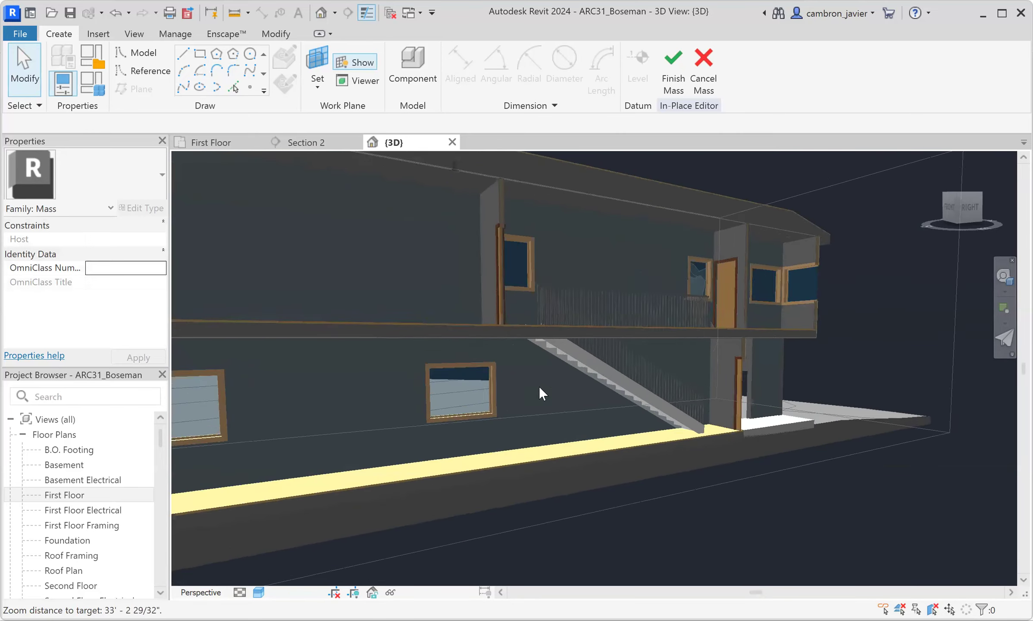
{"action": "scroll", "coordinate": [654, 222], "scroll_direction": "up", "scroll_amount": 2}
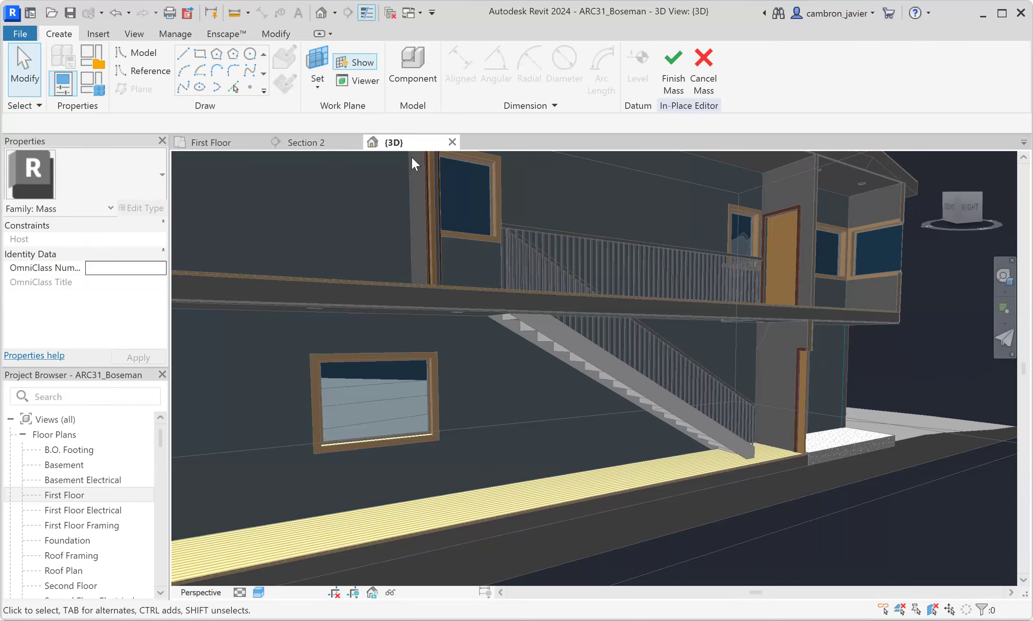
From Section 2, choose Pick a plane in the work plane settings and go to the 3D view
{"action": "left_click", "coordinate": [305, 145]}
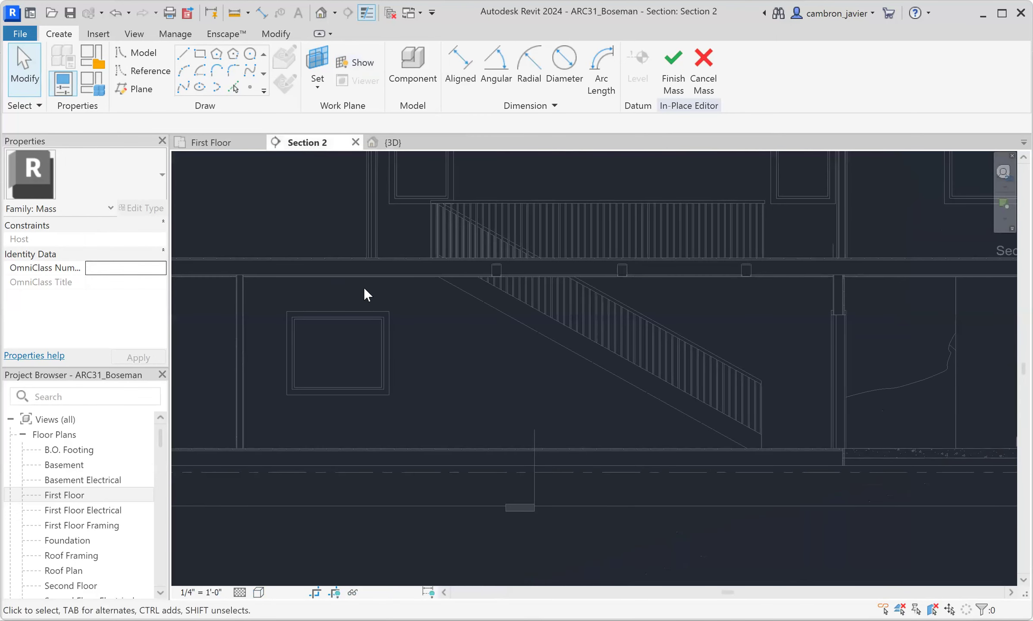
{"action": "left_click", "coordinate": [319, 63]}
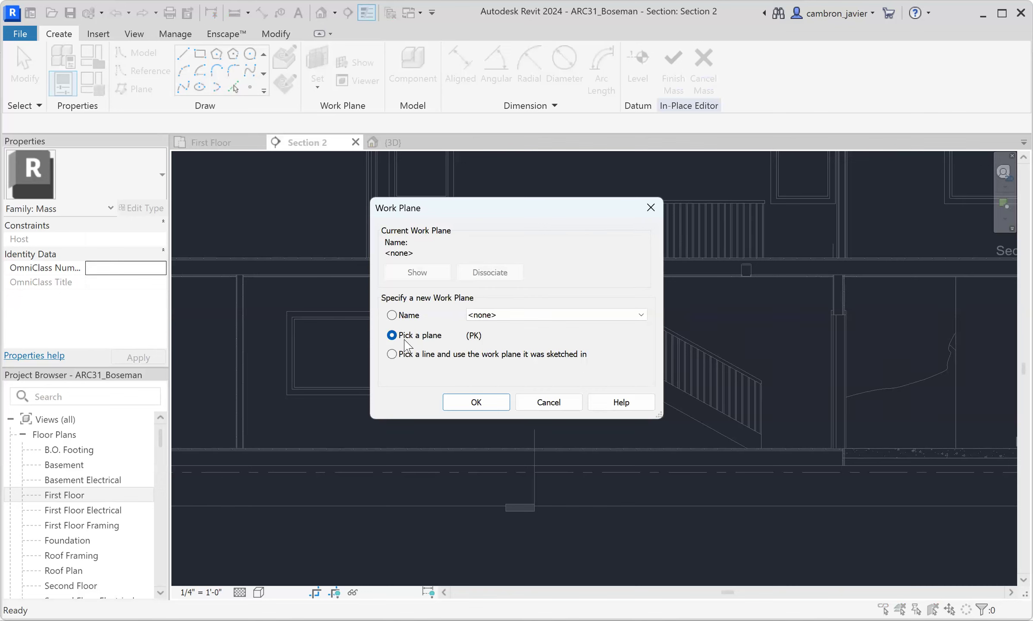
{"action": "left_click", "coordinate": [474, 406]}
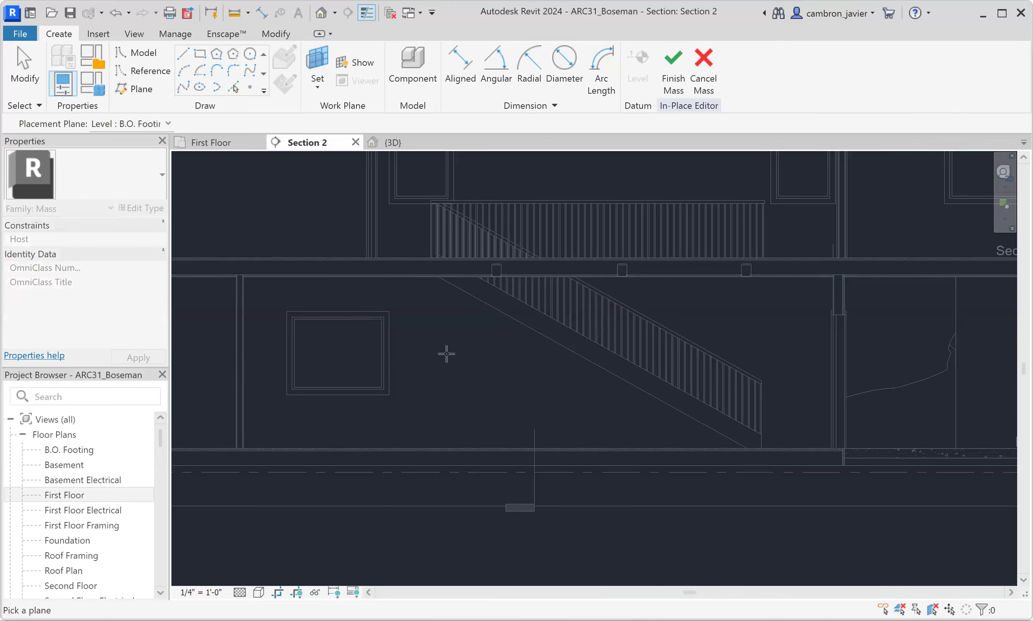
{"action": "scroll", "coordinate": [445, 396], "scroll_direction": "down", "scroll_amount": 2}
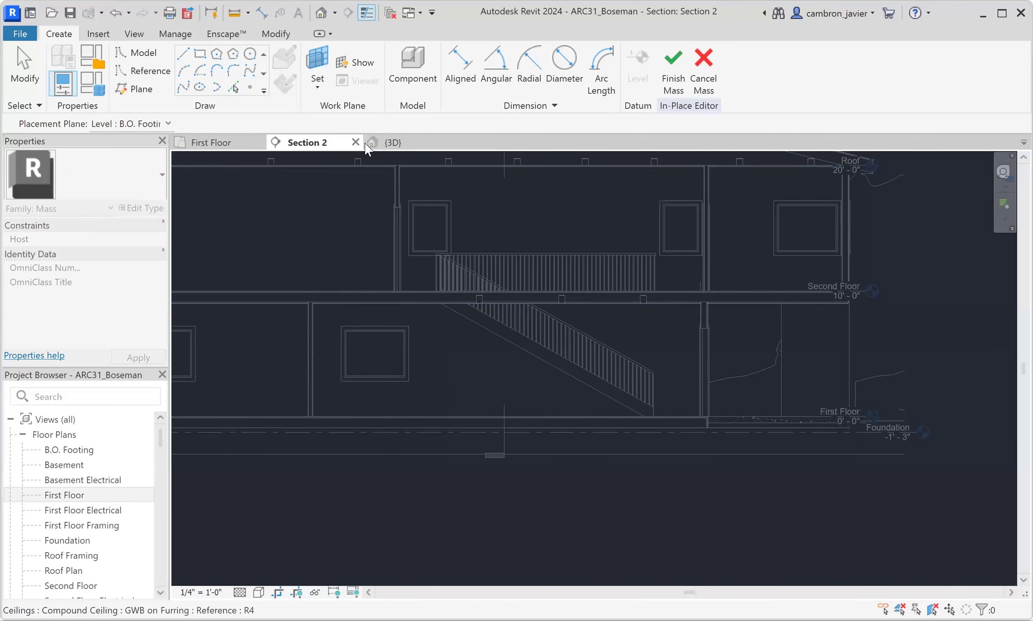
{"action": "left_click", "coordinate": [380, 148]}
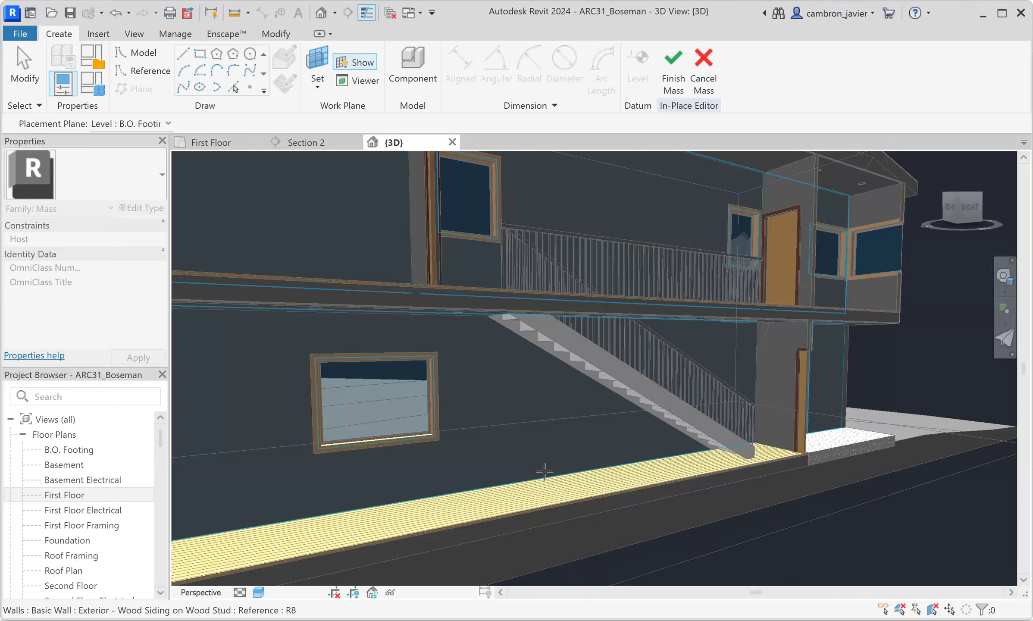
Pick the exterior wall under the stair as work plane and open Section 2
{"action": "left_click", "coordinate": [545, 472]}
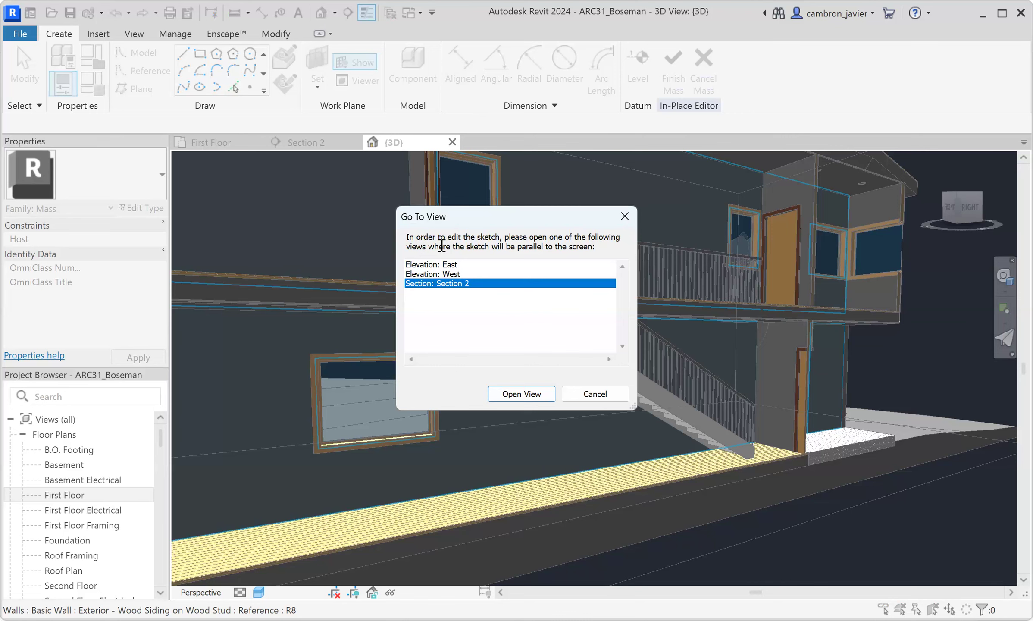
{"action": "left_click", "coordinate": [514, 394]}
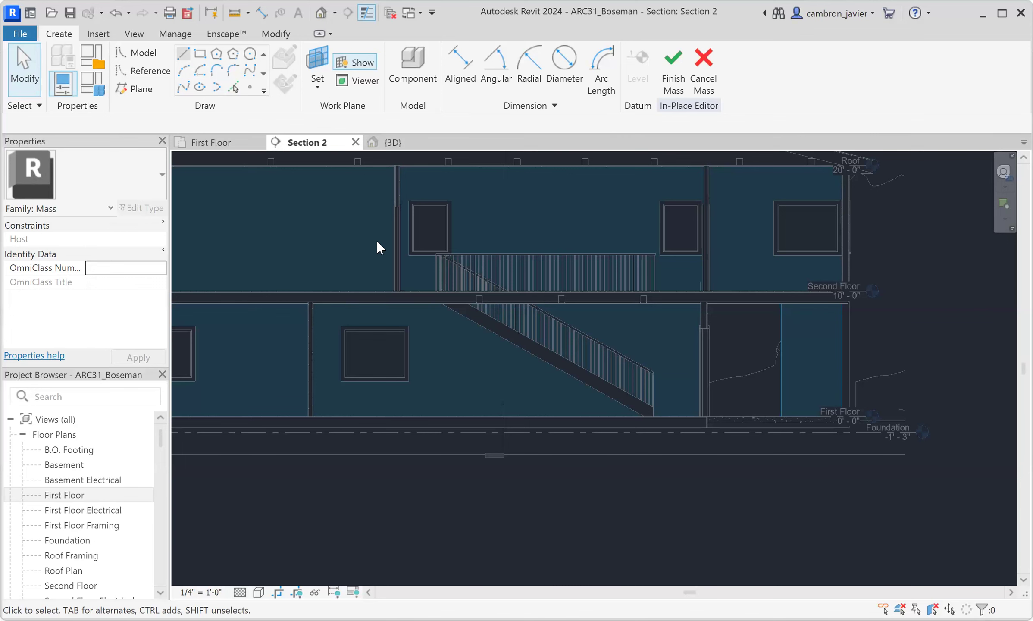
{"action": "scroll", "coordinate": [376, 241], "scroll_direction": "up", "scroll_amount": 2}
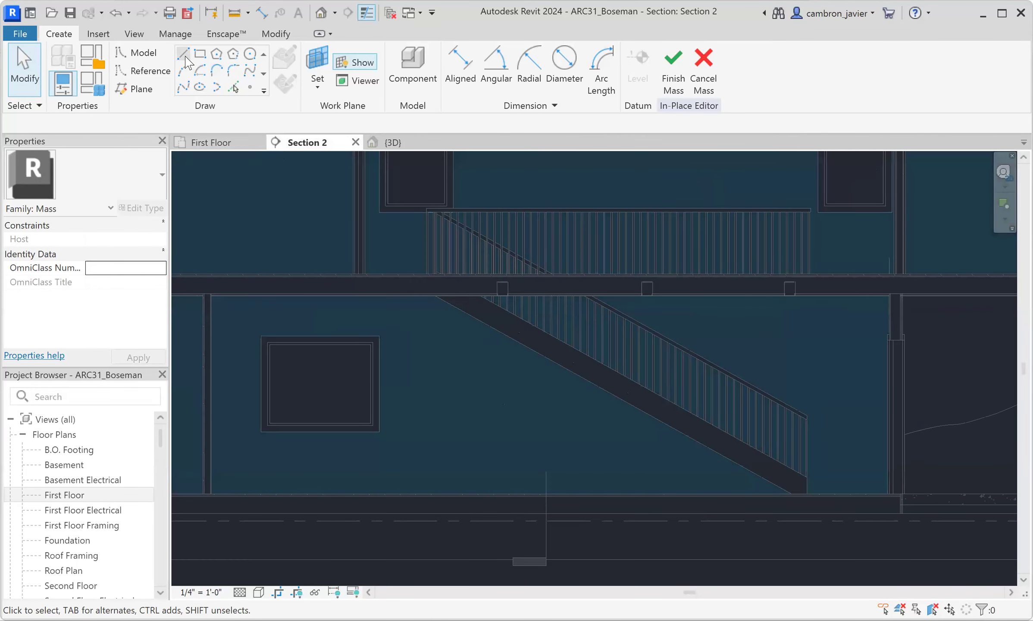
Trace the stair's underside edge as a model line with Pick Lines
{"action": "left_click", "coordinate": [235, 88]}
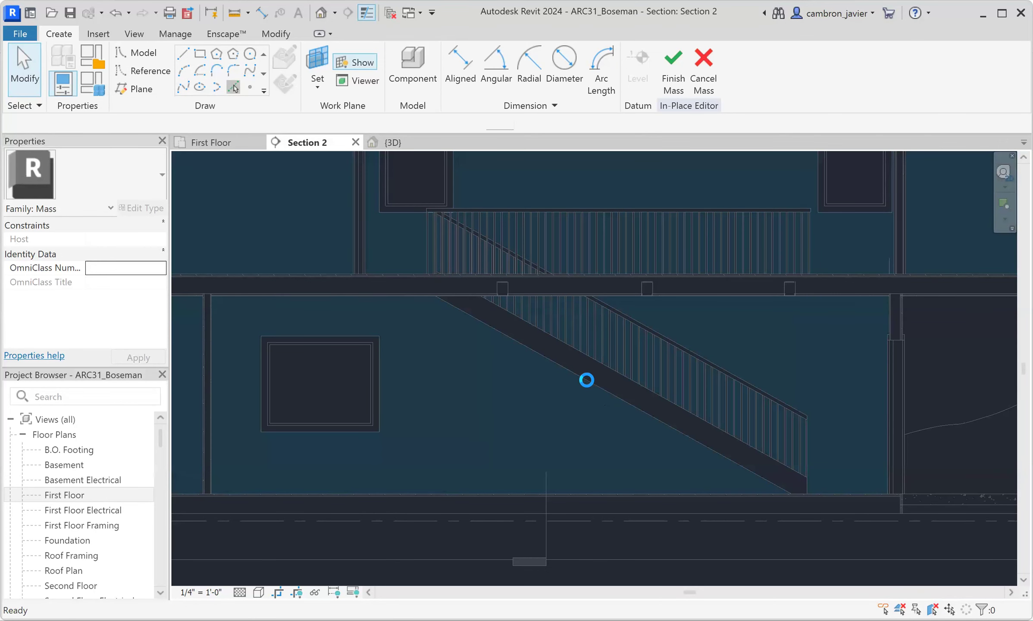
{"action": "scroll", "coordinate": [517, 366], "scroll_direction": "up", "scroll_amount": 2}
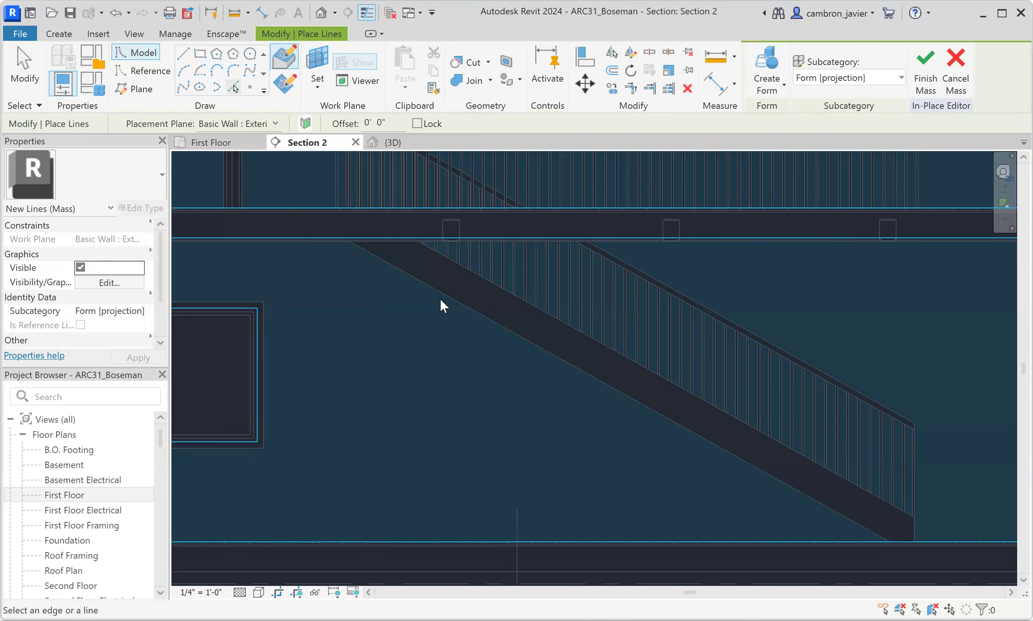
{"action": "left_click", "coordinate": [422, 436]}
Draw a vertical line from the stair's top corner to First Floor, then along the floor to the stair
{"action": "left_click", "coordinate": [183, 56]}
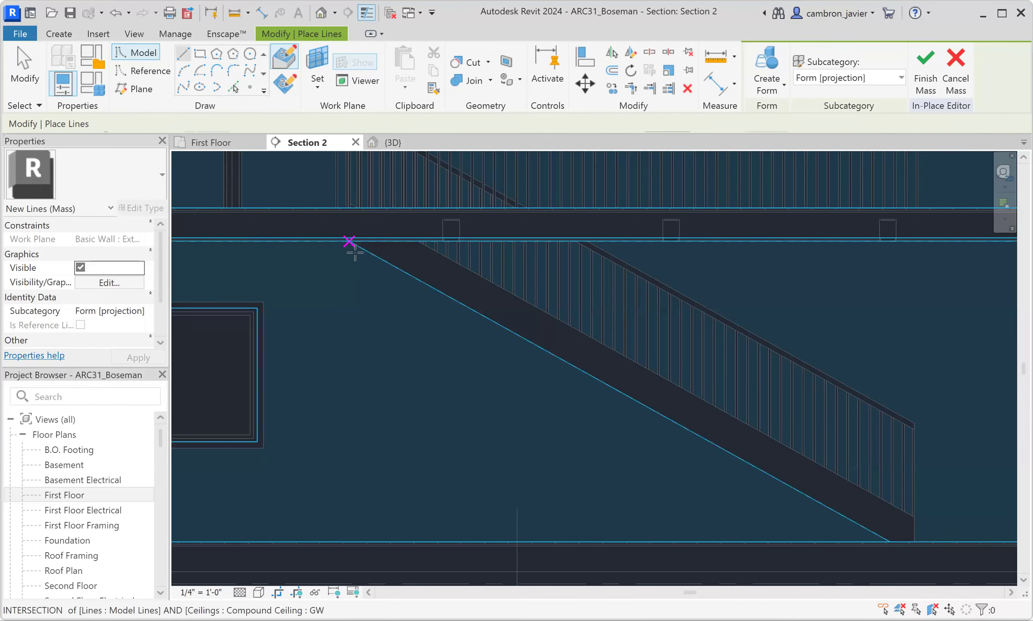
{"action": "scroll", "coordinate": [345, 235], "scroll_direction": "up", "scroll_amount": 4}
{"action": "scroll", "coordinate": [341, 218], "scroll_direction": "up", "scroll_amount": 1}
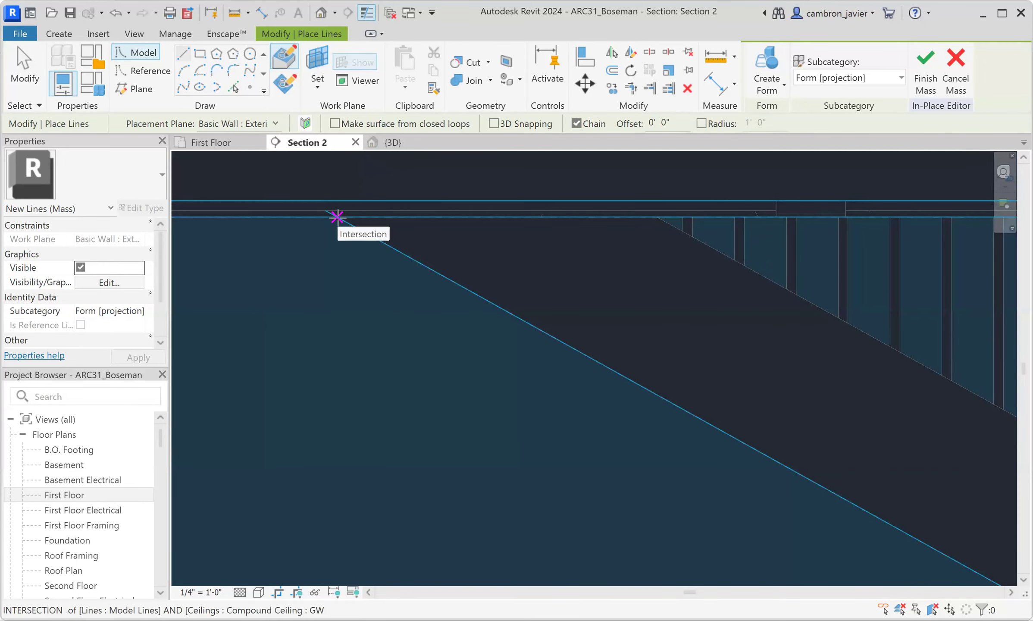
{"action": "left_click", "coordinate": [337, 217]}
{"action": "scroll", "coordinate": [432, 284], "scroll_direction": "down", "scroll_amount": 5}
{"action": "middle_click_drag", "start_coordinate": [482, 330], "coordinate": [404, 265]}
{"action": "scroll", "coordinate": [410, 310], "scroll_direction": "up", "scroll_amount": 4}
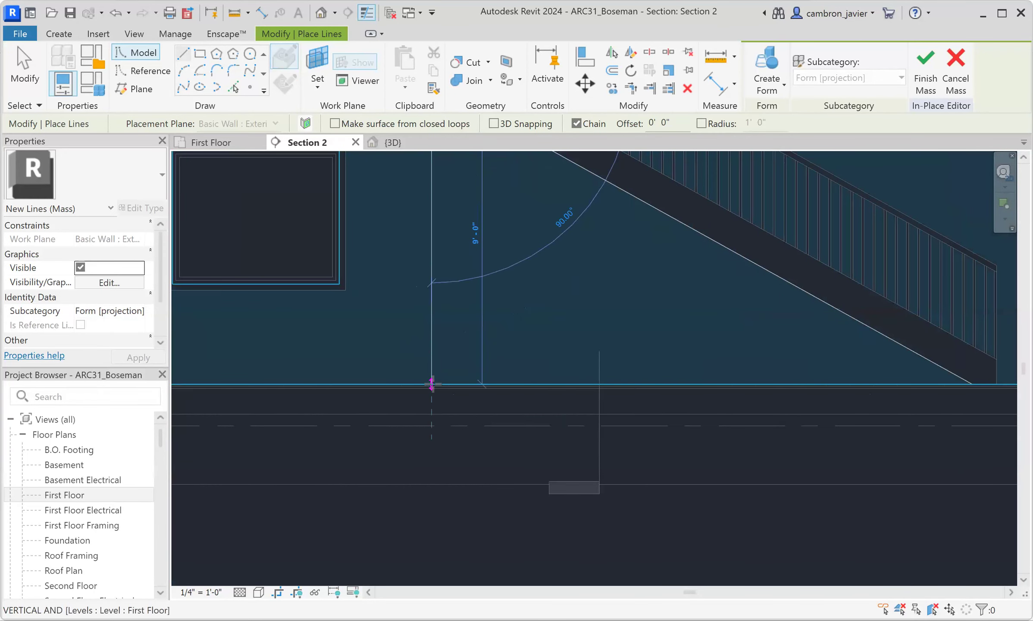
{"action": "left_click", "coordinate": [431, 384]}
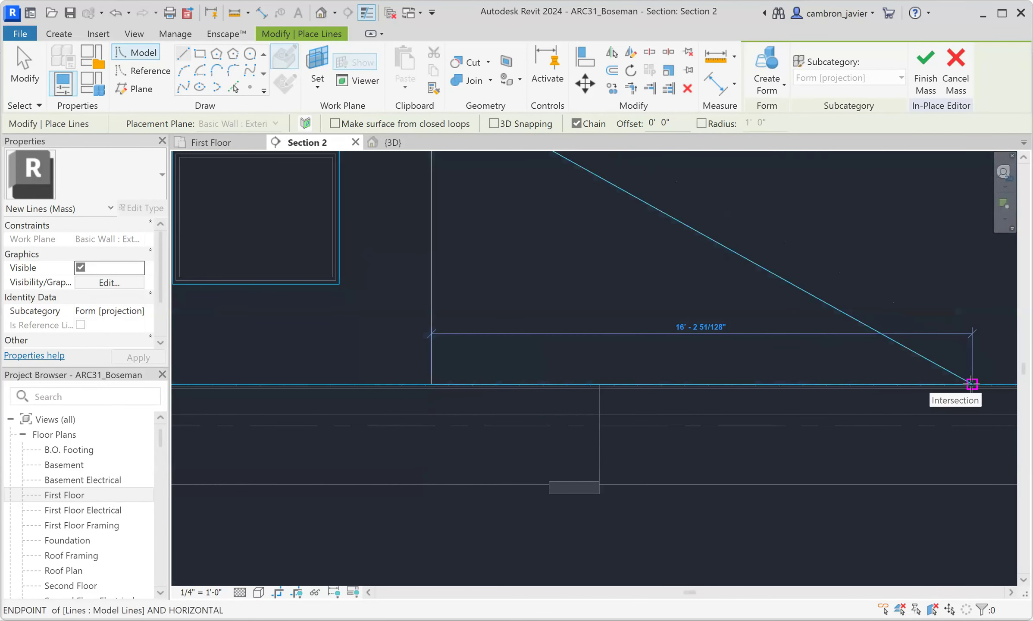
{"action": "left_click", "coordinate": [971, 381]}
{"action": "key", "text": "Escape"}
{"action": "scroll", "coordinate": [756, 424], "scroll_direction": "down", "scroll_amount": 4}
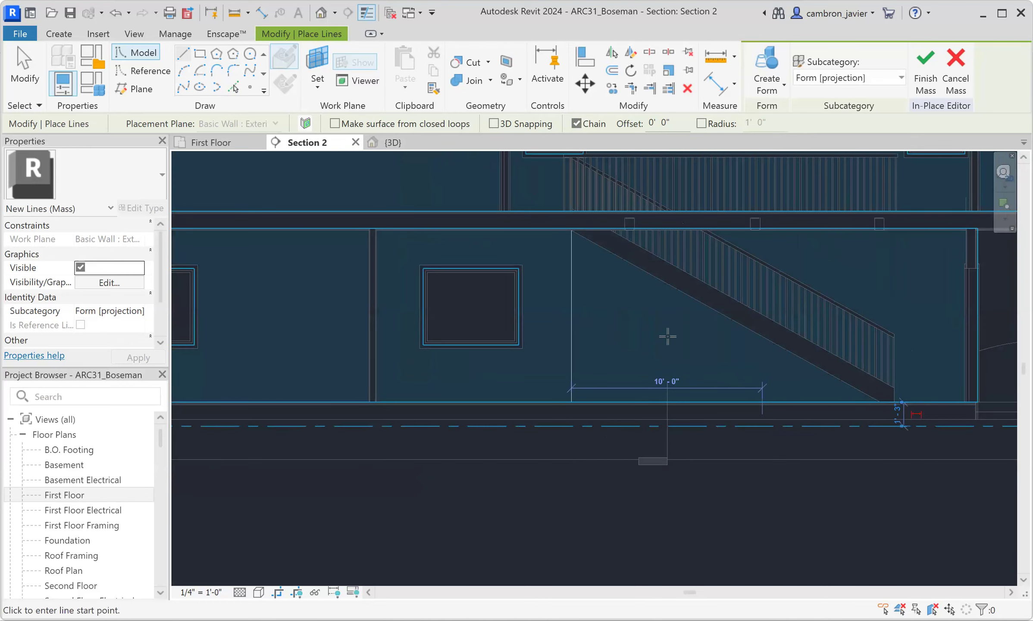
{"action": "key", "text": "Escape"}
{"action": "key", "text": "Escape"}
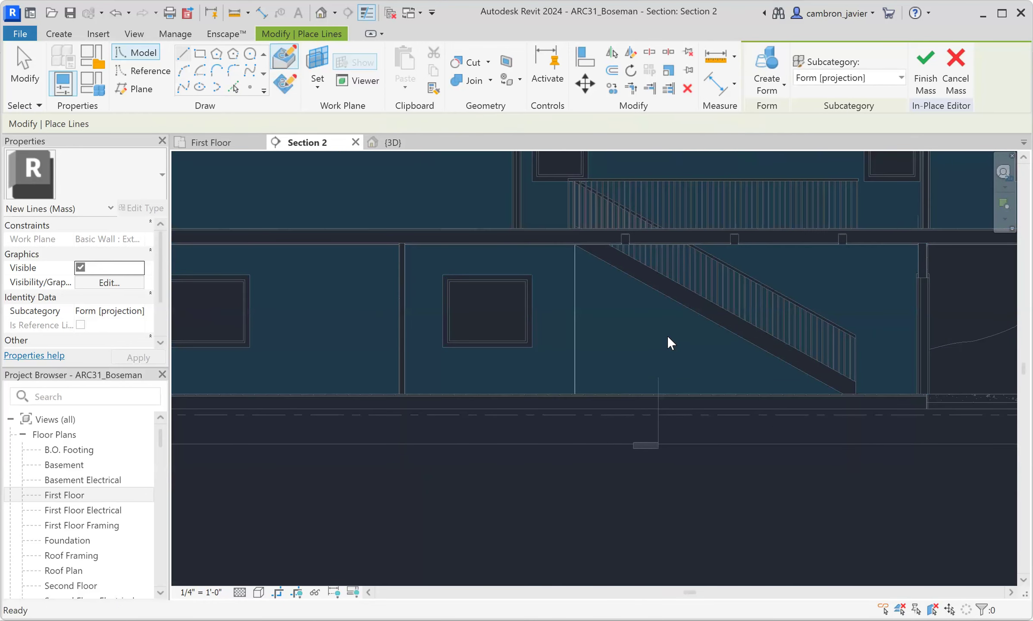
{"action": "scroll", "coordinate": [596, 249], "scroll_direction": "up", "scroll_amount": 4}
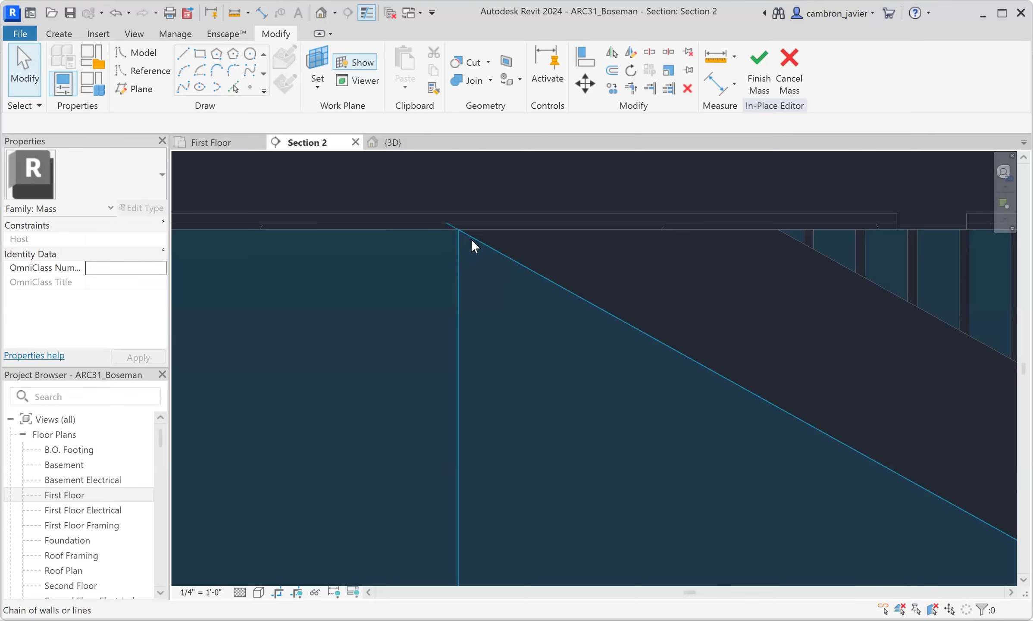
Trim the sloped and vertical lines to a corner with TR, then select the three lines
{"action": "key", "text": "t"}
{"action": "key", "text": "r"}
{"action": "left_click", "coordinate": [488, 246]}
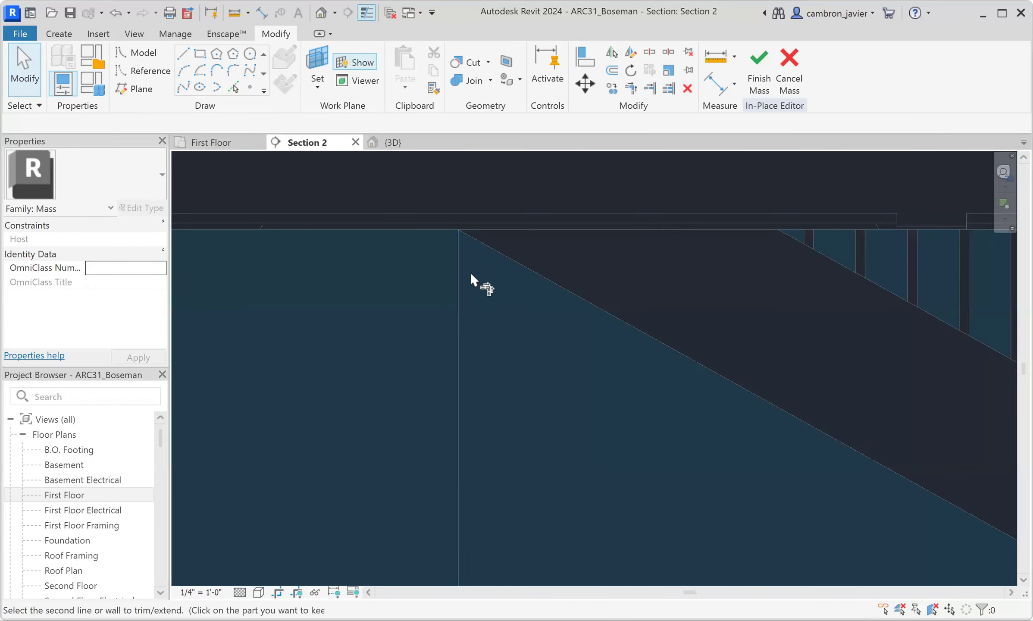
{"action": "left_click", "coordinate": [457, 305]}
{"action": "key", "text": "Escape"}
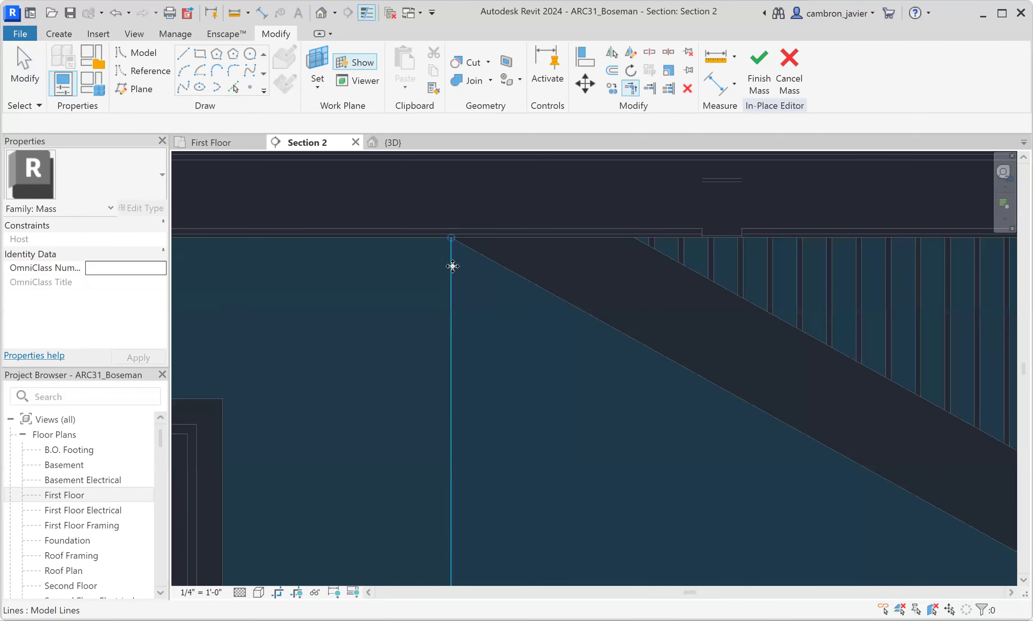
{"action": "left_click", "coordinate": [558, 302]}
{"action": "scroll", "coordinate": [555, 304], "scroll_direction": "down", "scroll_amount": 5}
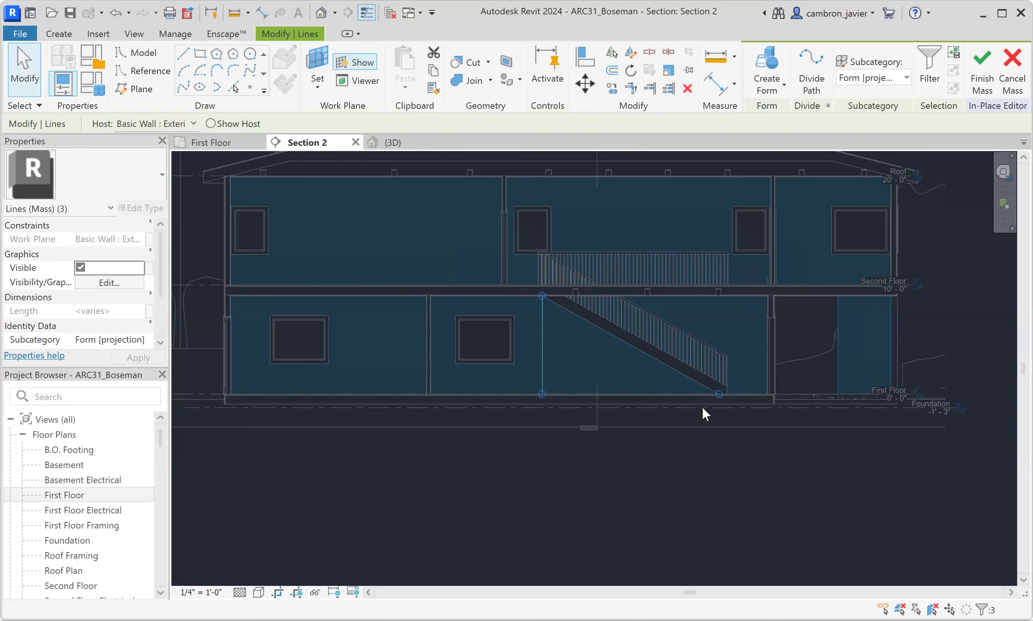
In the 3D view, select the three triangle lines and create a Solid Form from them
{"action": "scroll", "coordinate": [608, 338], "scroll_direction": "up", "scroll_amount": 2}
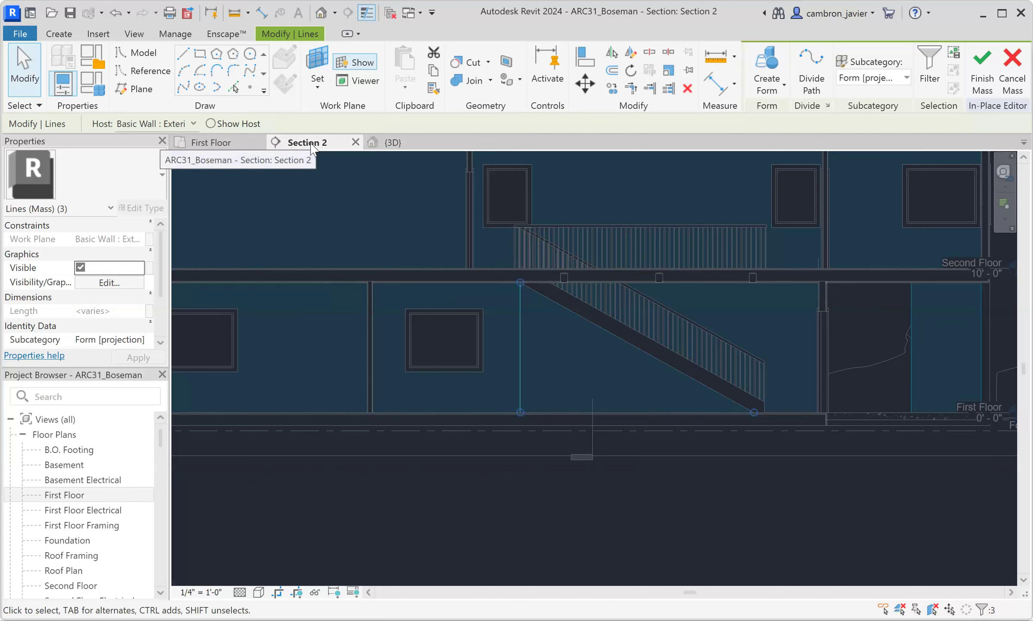
{"action": "left_click", "coordinate": [401, 148]}
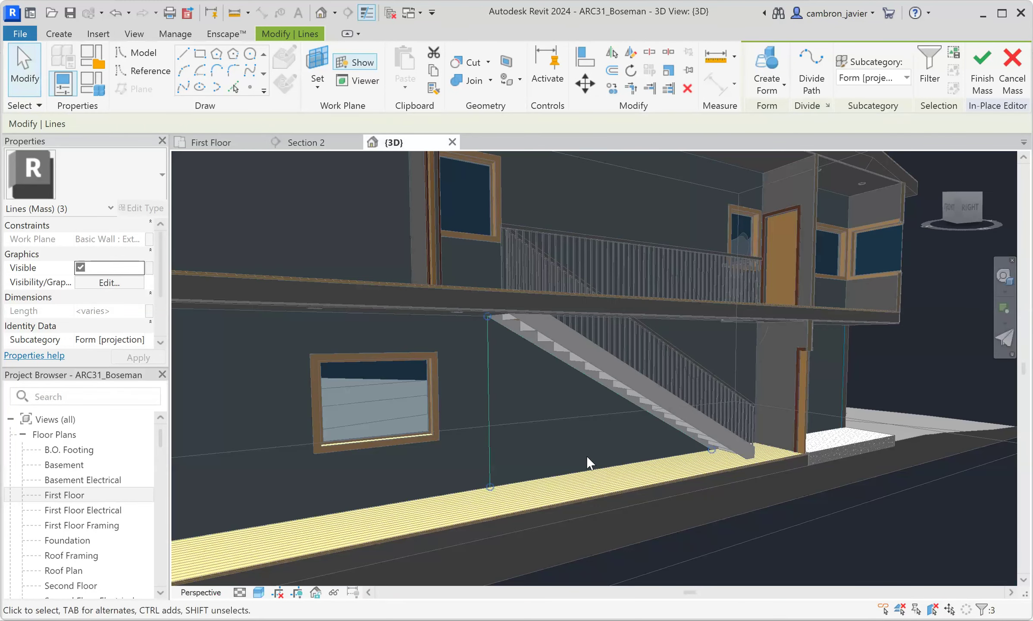
{"action": "scroll", "coordinate": [539, 463], "scroll_direction": "up", "scroll_amount": 3}
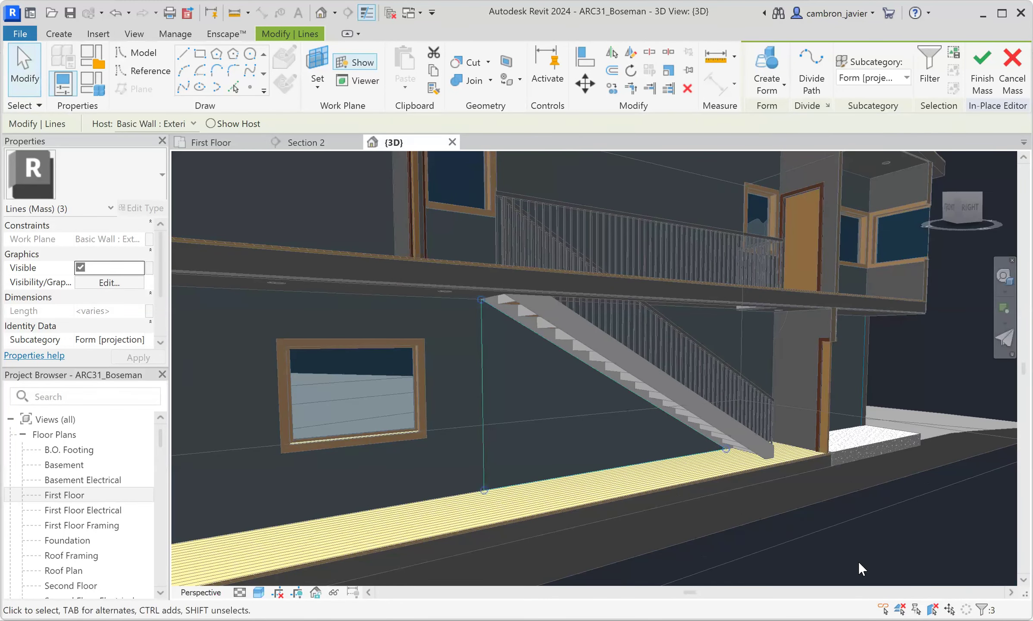
{"action": "key", "text": "Escape"}
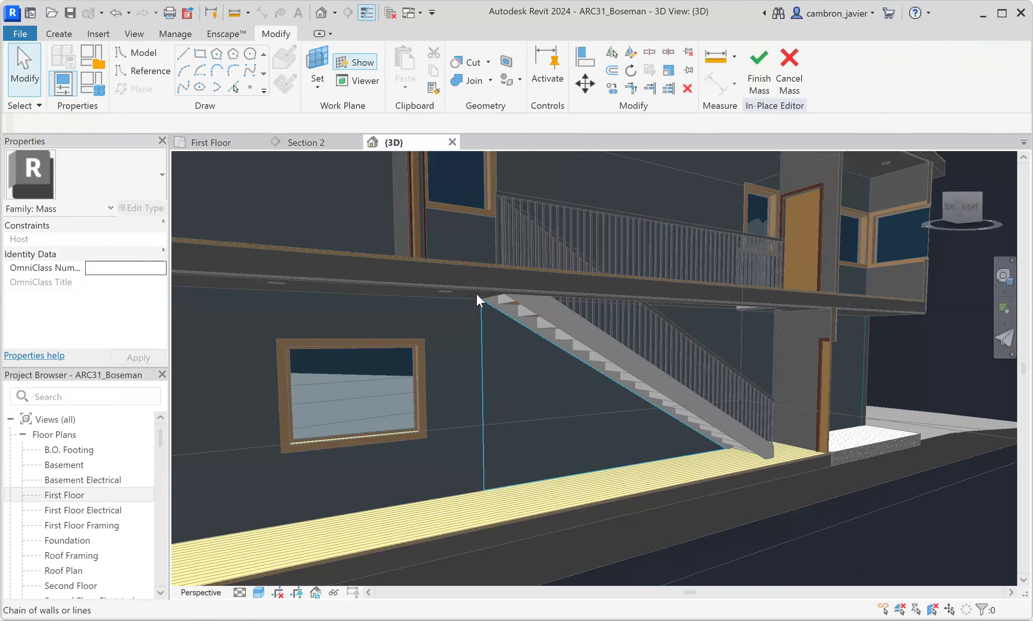
{"action": "left_click", "coordinate": [524, 320]}
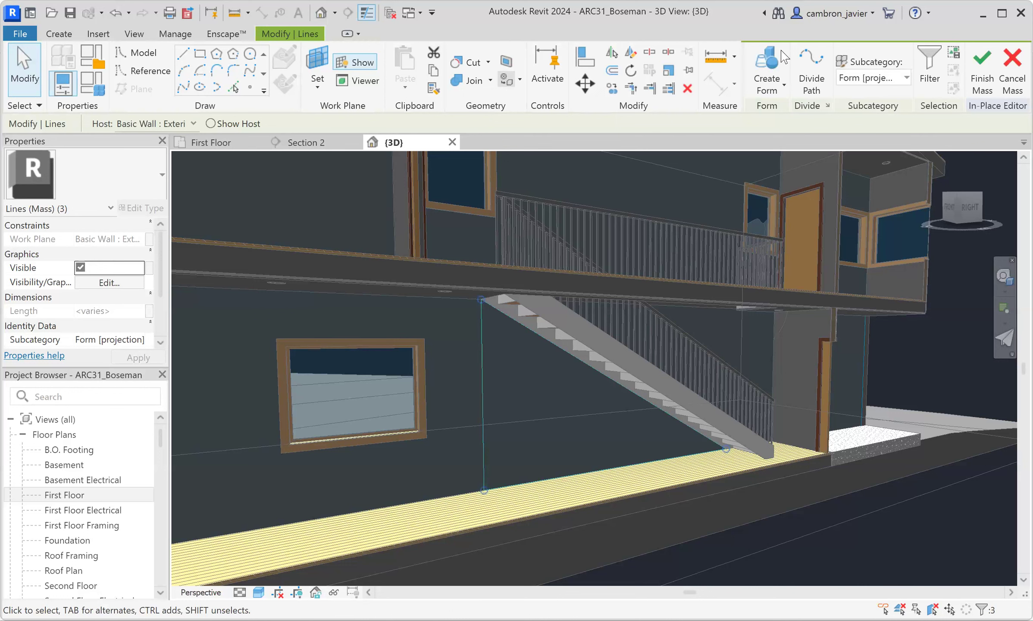
{"action": "left_click", "coordinate": [775, 92]}
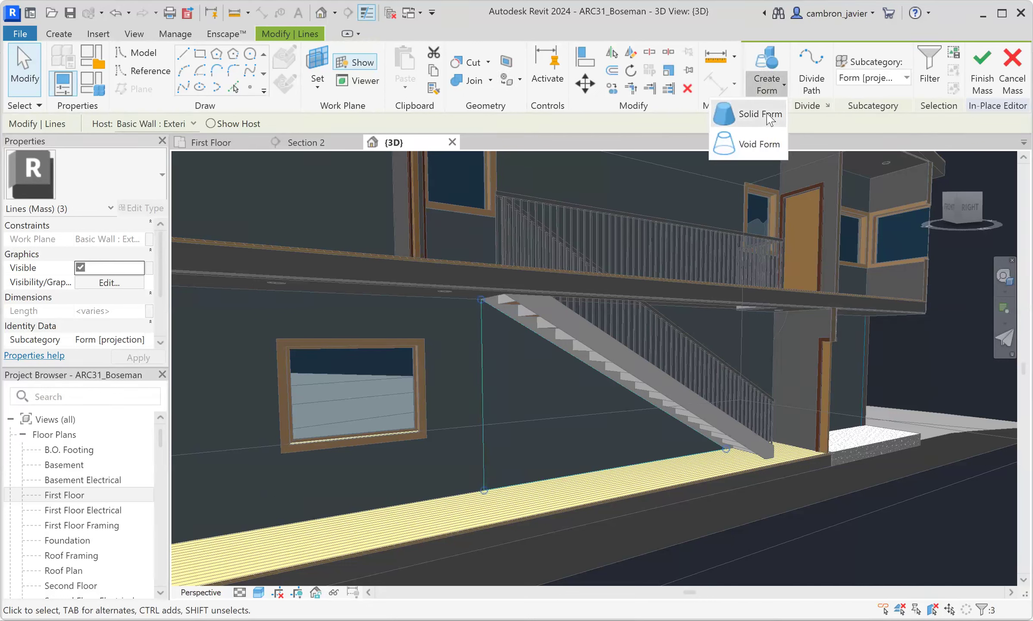
{"action": "left_click", "coordinate": [768, 115]}
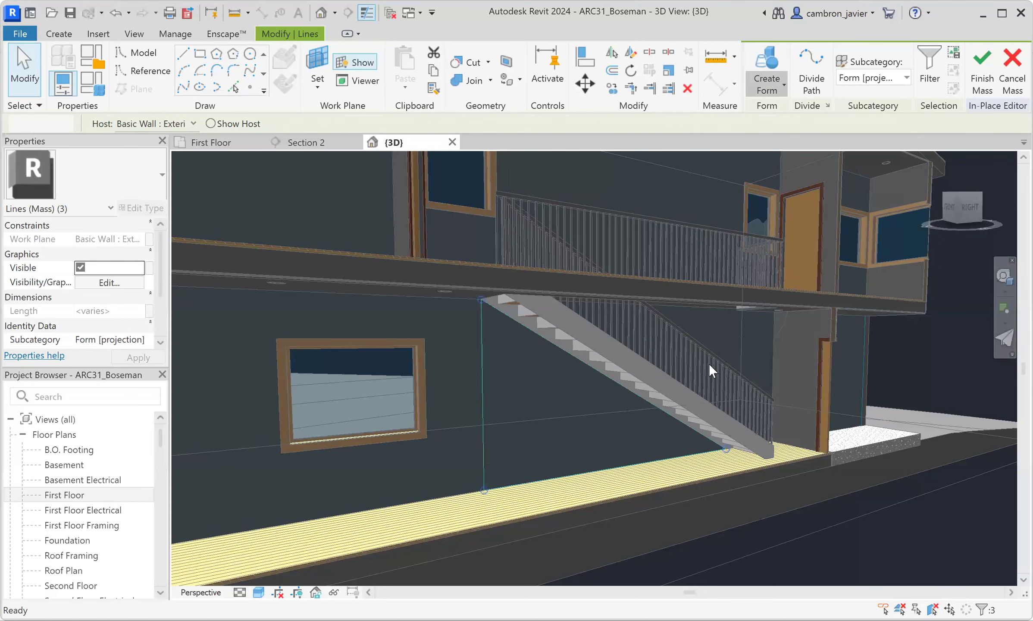
Drag the wedge form's face to extend it toward the wall
{"action": "middle_click_drag", "start_coordinate": [722, 502], "coordinate": [686, 482], "text": "shift"}
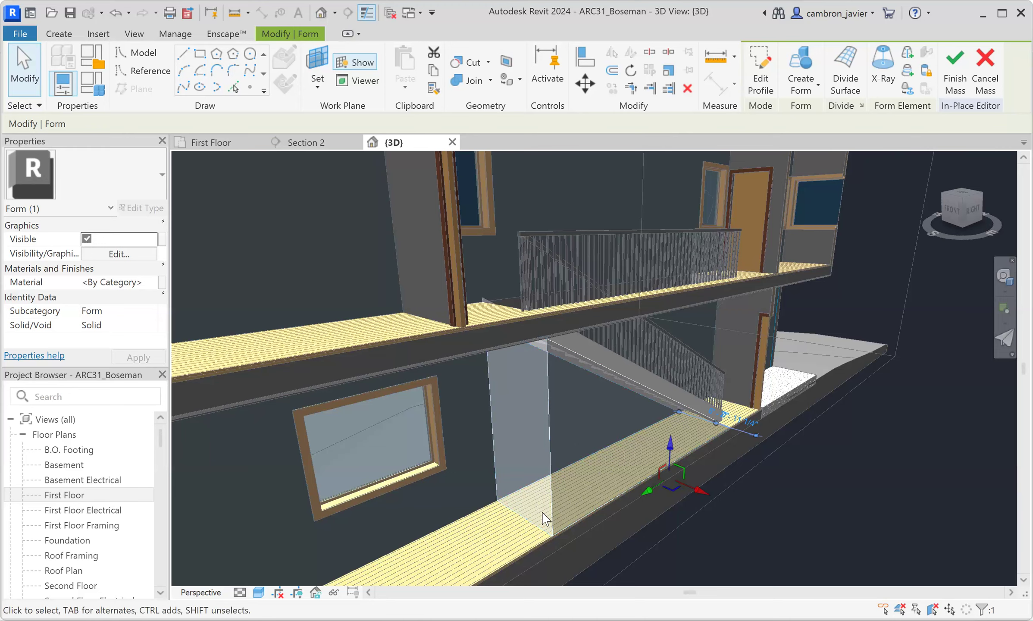
{"action": "scroll", "coordinate": [544, 520], "scroll_direction": "up", "scroll_amount": 1}
{"action": "scroll", "coordinate": [545, 517], "scroll_direction": "up", "scroll_amount": 1}
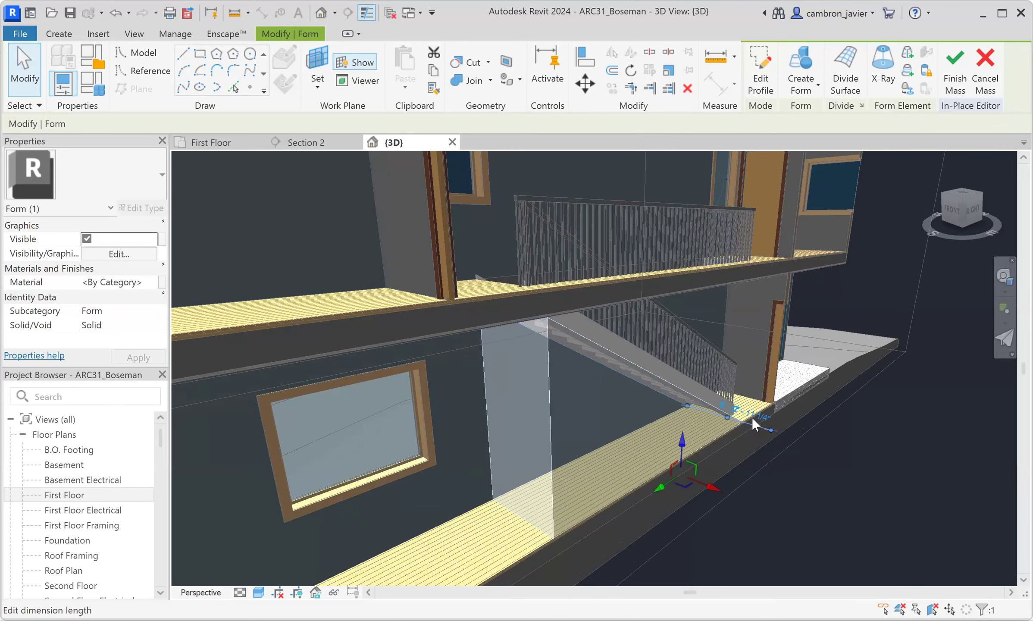
{"action": "scroll", "coordinate": [557, 478], "scroll_direction": "up", "scroll_amount": 1}
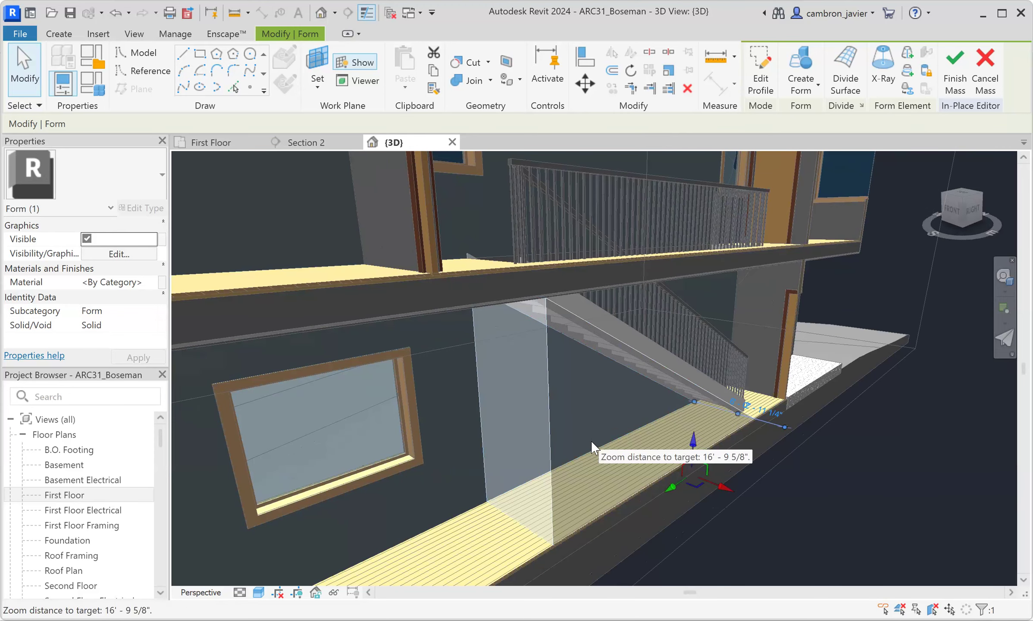
{"action": "mouse_move", "coordinate": [725, 489]}
{"action": "left_mouse_down"}
{"action": "mouse_move", "coordinate": [634, 454]}
{"action": "mouse_move", "coordinate": [707, 487]}
{"action": "left_mouse_up"}
{"action": "scroll", "coordinate": [733, 407], "scroll_direction": "up", "scroll_amount": 3}
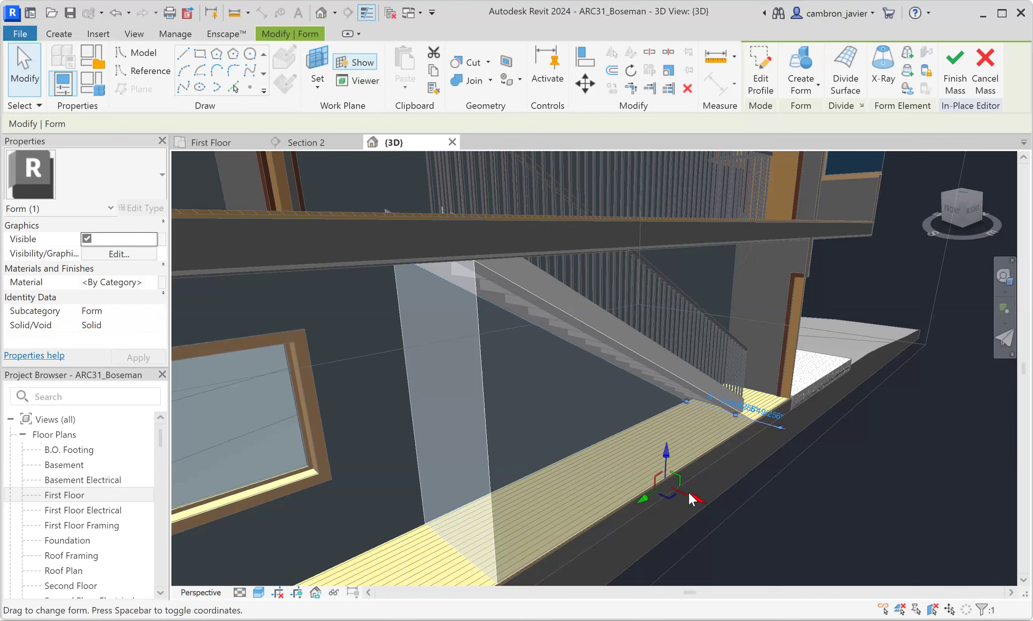
{"action": "left_click_drag", "start_coordinate": [696, 498], "coordinate": [610, 455]}
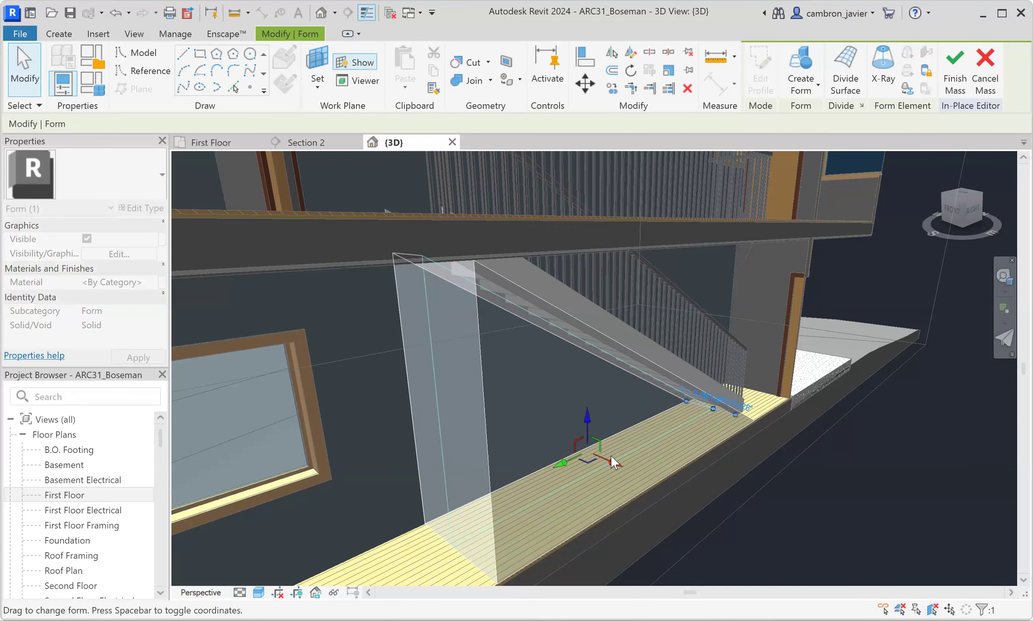
Set the wedge form's depth dimension to 18"
{"action": "scroll", "coordinate": [715, 408], "scroll_direction": "up", "scroll_amount": 2}
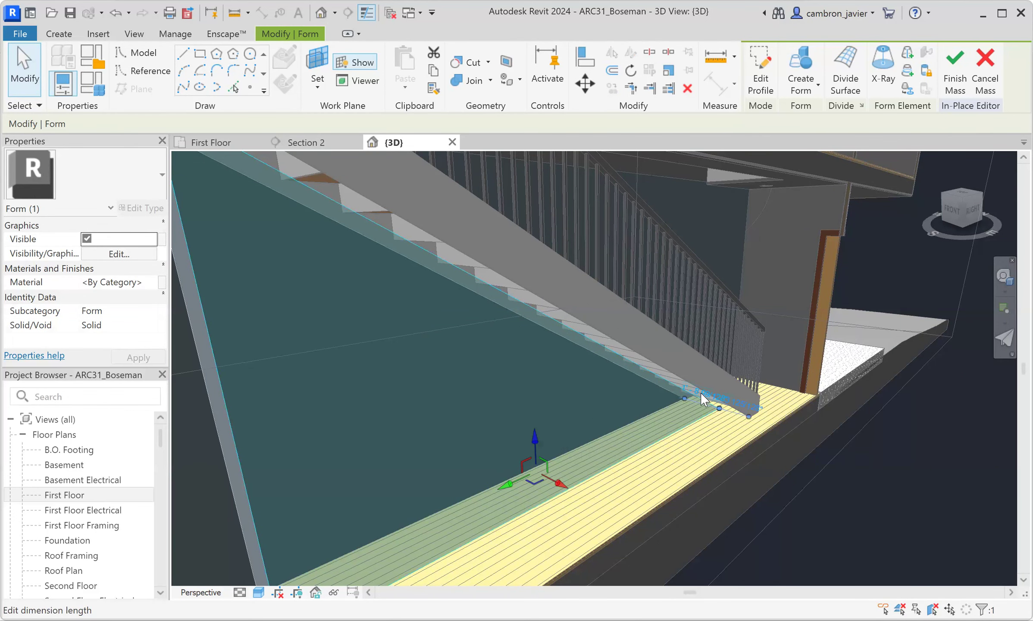
{"action": "scroll", "coordinate": [700, 392], "scroll_direction": "up", "scroll_amount": 1}
{"action": "scroll", "coordinate": [703, 393], "scroll_direction": "down", "scroll_amount": 1}
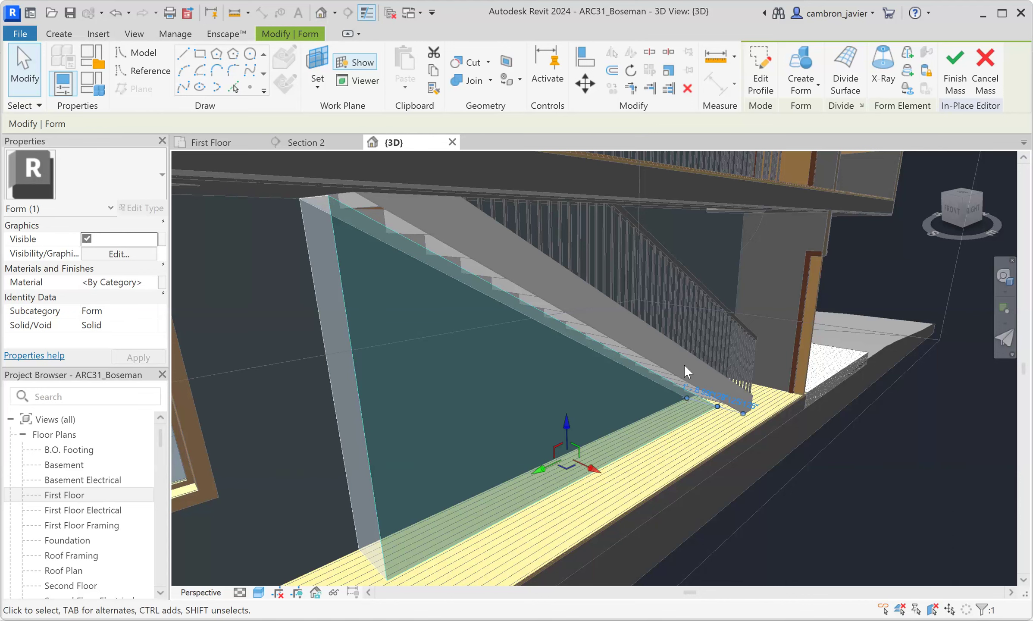
{"action": "scroll", "coordinate": [700, 396], "scroll_direction": "up", "scroll_amount": 3}
{"action": "left_click", "coordinate": [696, 390]}
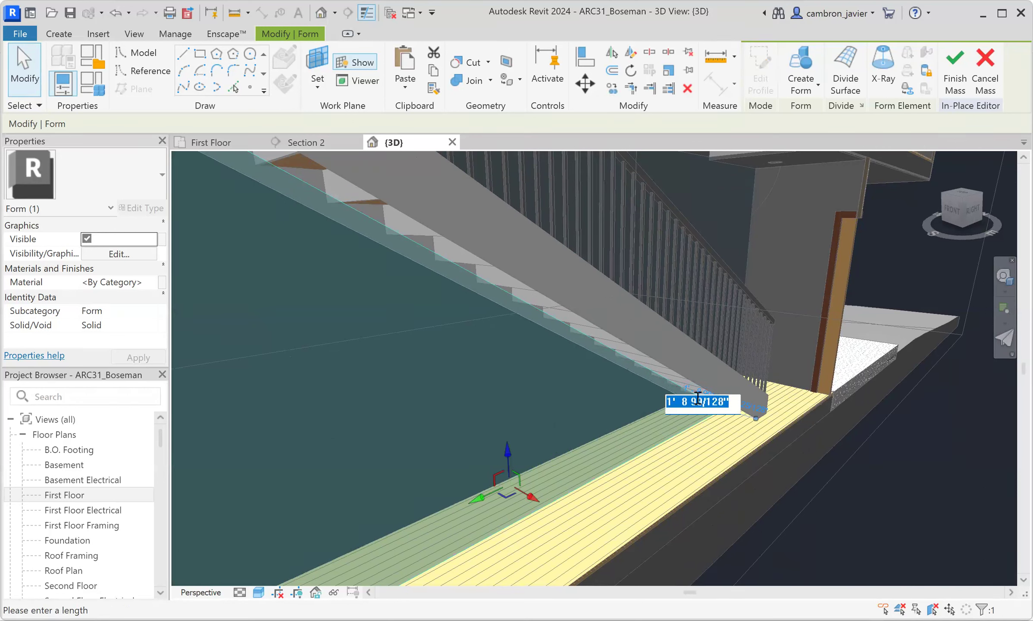
{"action": "type", "text": "18\""}
{"action": "key", "text": "Return"}
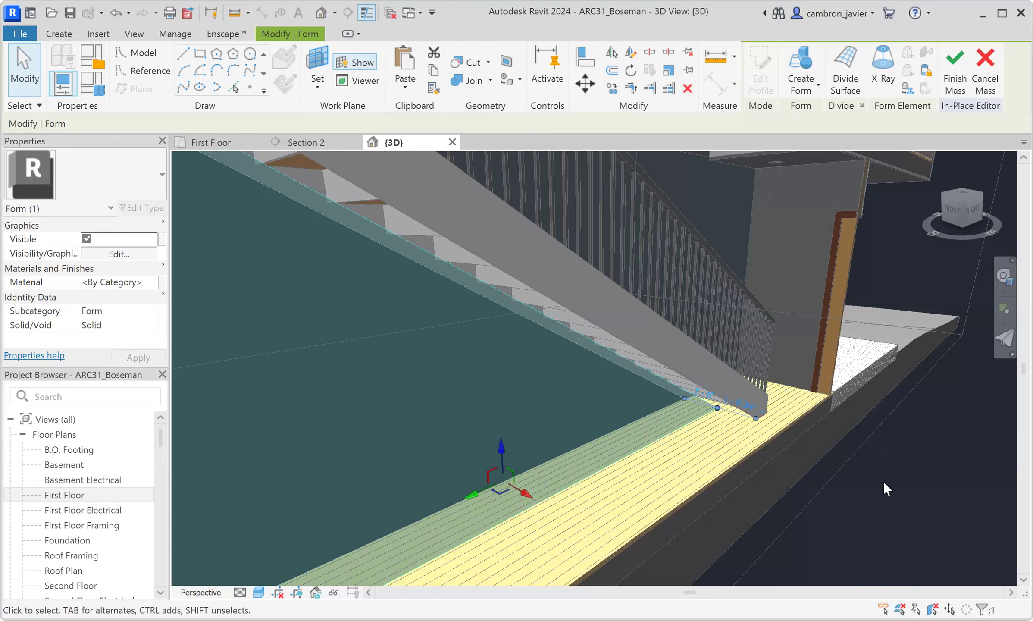
{"action": "left_click", "coordinate": [728, 361]}
{"action": "scroll", "coordinate": [689, 395], "scroll_direction": "up", "scroll_amount": 2}
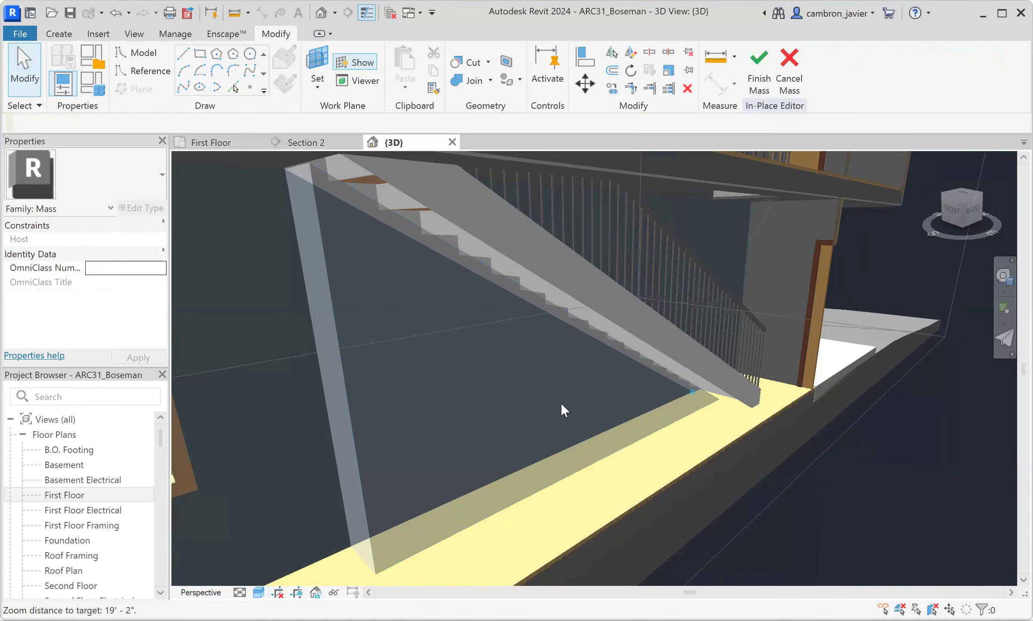
{"action": "scroll", "coordinate": [560, 402], "scroll_direction": "up", "scroll_amount": 2}
{"action": "middle_click_drag", "start_coordinate": [560, 402], "coordinate": [683, 412], "text": "shift"}
{"action": "middle_click_drag", "start_coordinate": [582, 397], "coordinate": [408, 205], "text": "shift"}
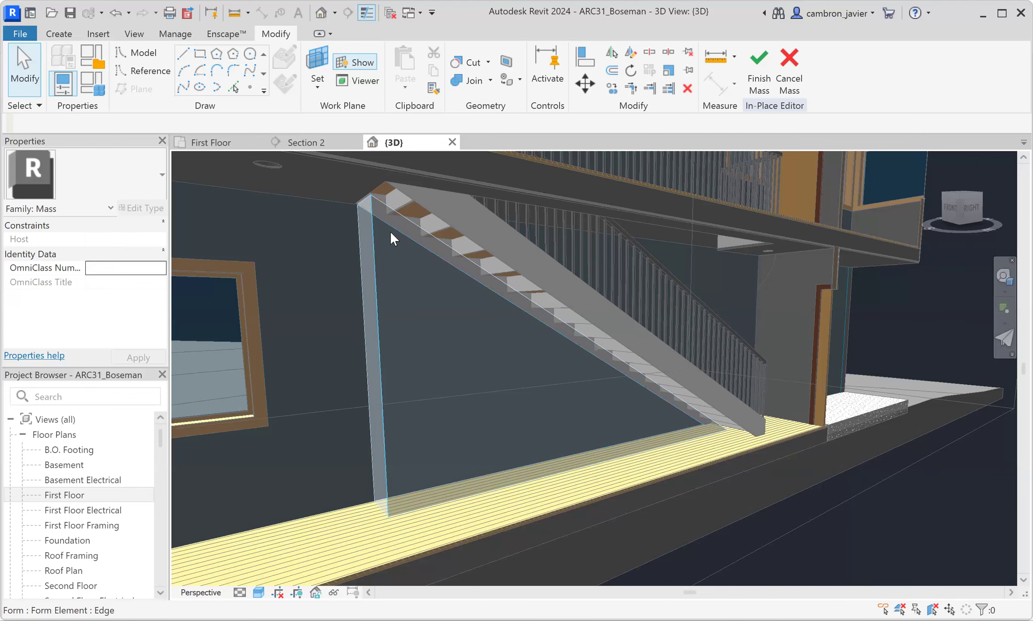
{"action": "scroll", "coordinate": [544, 319], "scroll_direction": "up", "scroll_amount": 4}
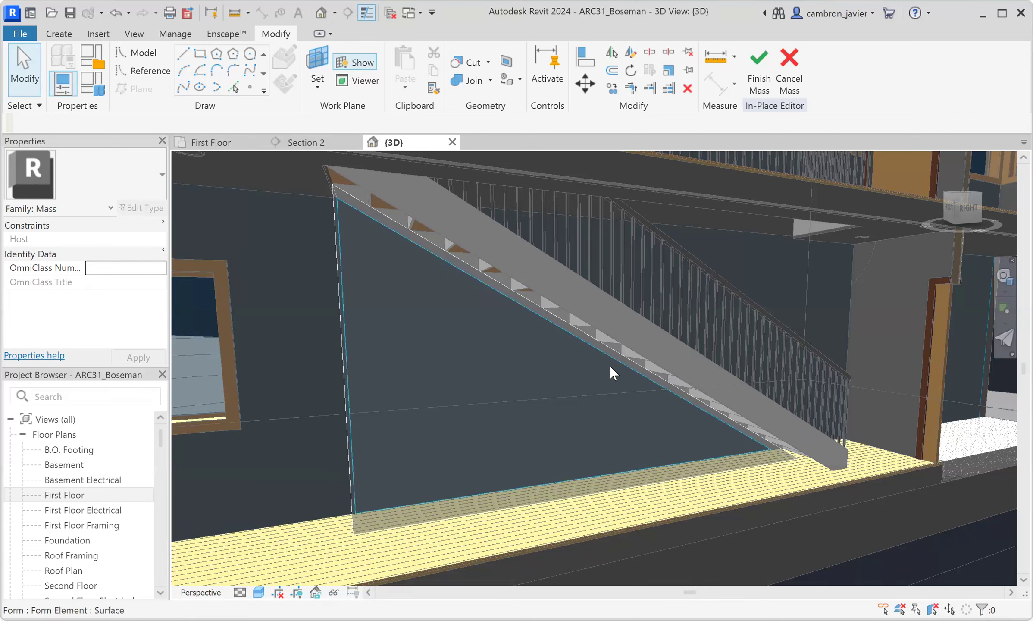
{"action": "scroll", "coordinate": [593, 378], "scroll_direction": "down", "scroll_amount": 5}
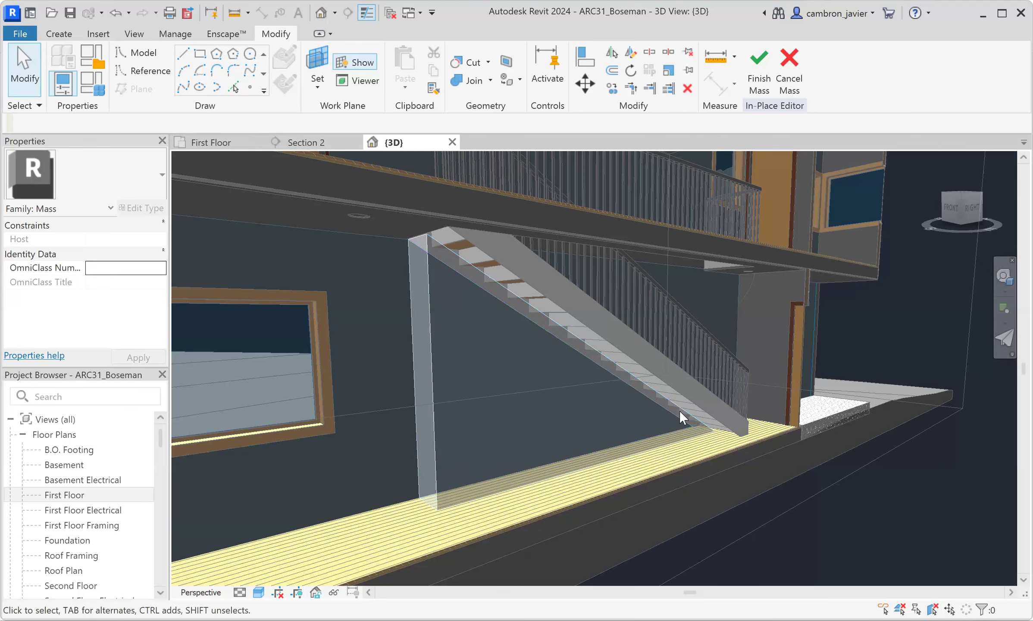
{"action": "scroll", "coordinate": [410, 276], "scroll_direction": "up", "scroll_amount": 4}
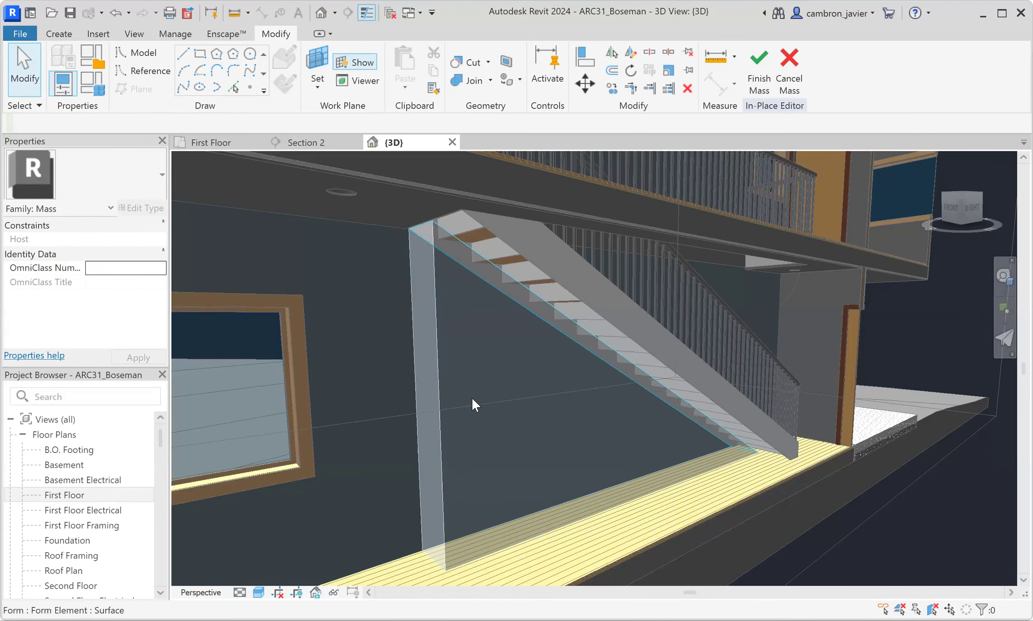
{"action": "middle_click_drag", "start_coordinate": [502, 379], "coordinate": [477, 293], "text": "shift"}
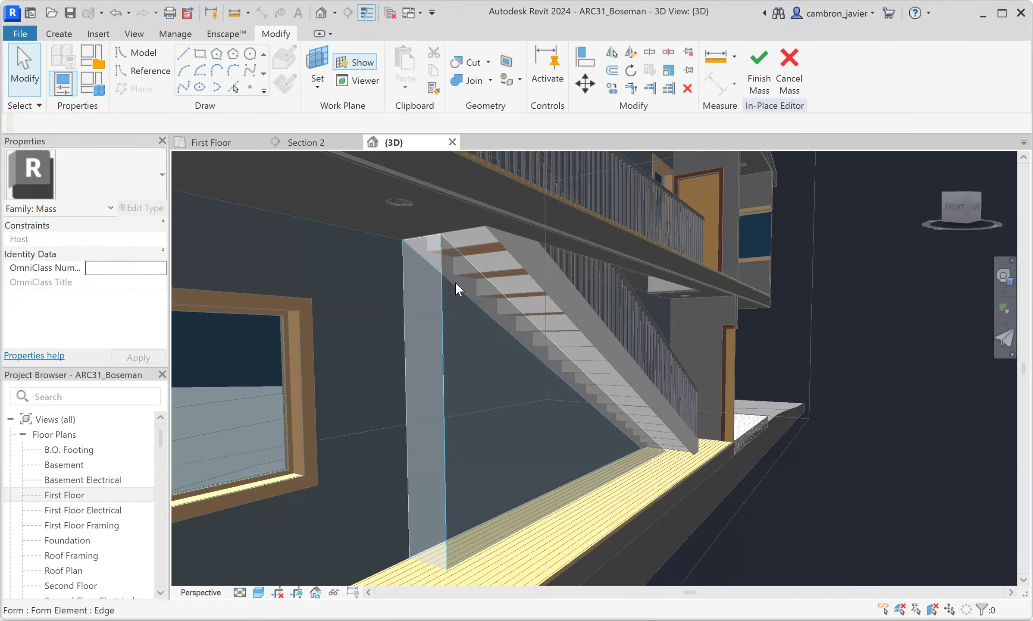
Set the mass face as the work plane, then switch to Section 2
{"action": "left_click", "coordinate": [319, 64]}
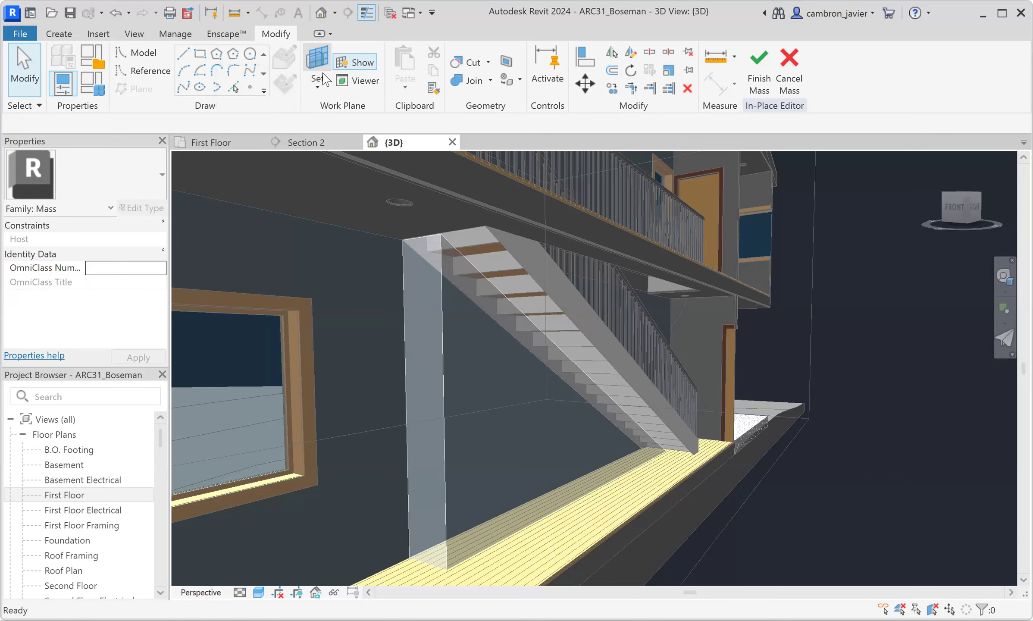
{"action": "left_click", "coordinate": [449, 367]}
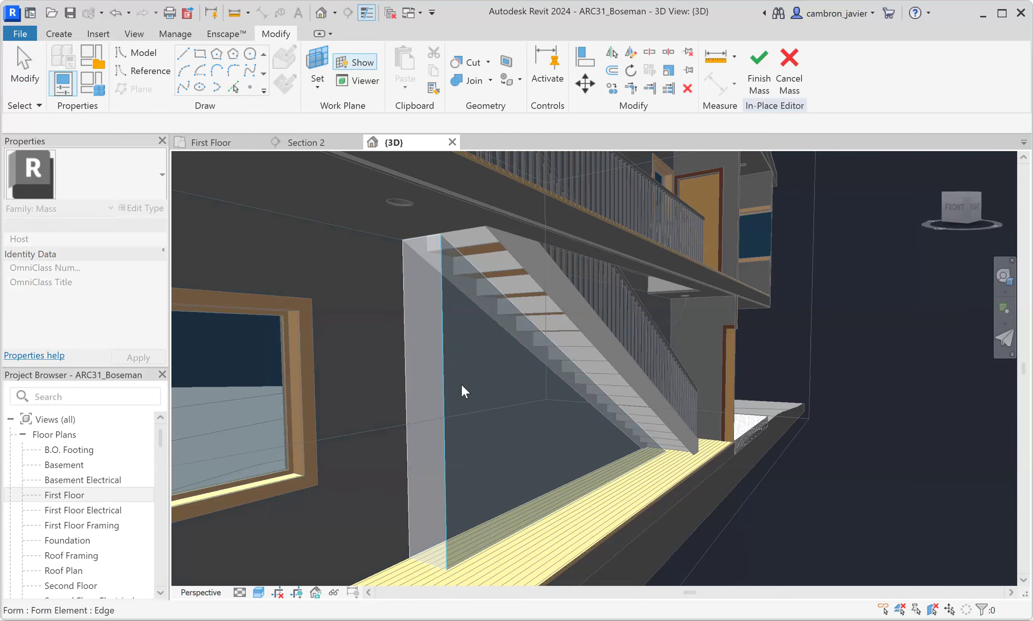
{"action": "left_click", "coordinate": [304, 142]}
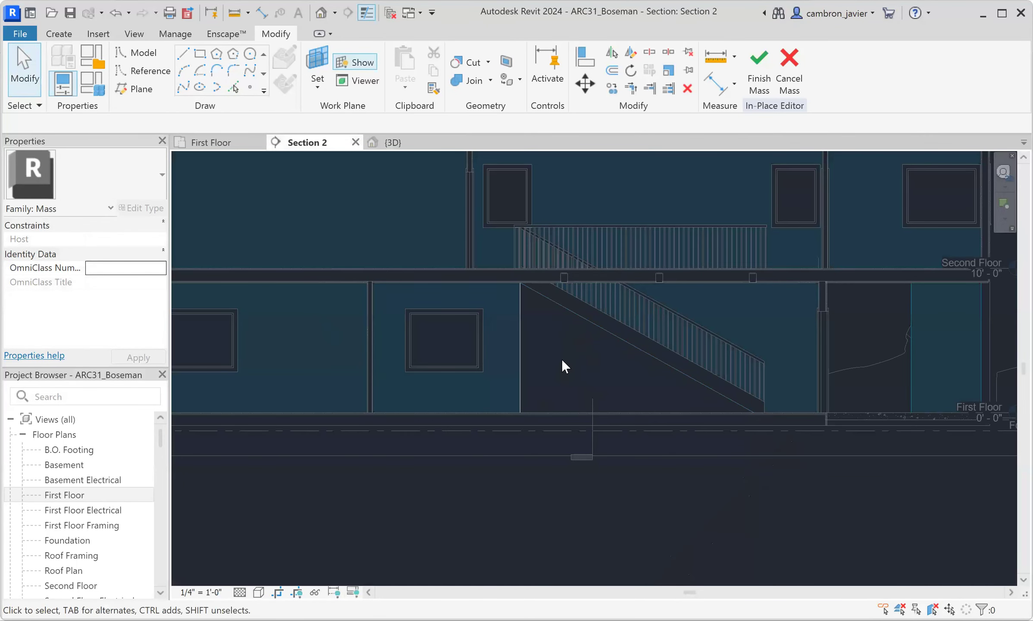
{"action": "scroll", "coordinate": [562, 358], "scroll_direction": "up", "scroll_amount": 2}
In the Work Plane dialog, choose Pick a plane and confirm
{"action": "left_click", "coordinate": [318, 63]}
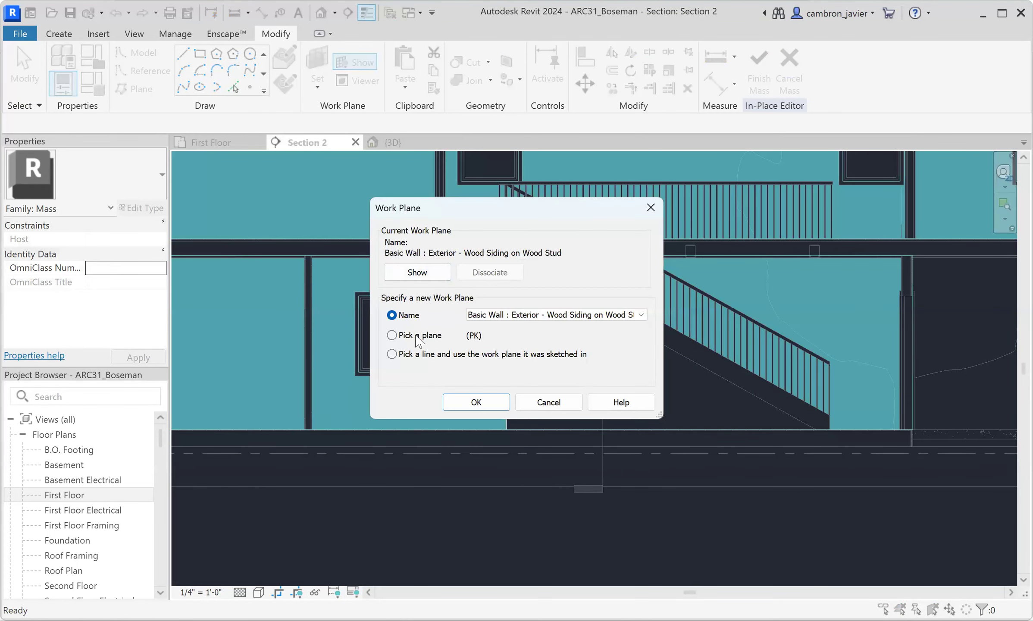
{"action": "left_click", "coordinate": [416, 335]}
{"action": "left_click", "coordinate": [475, 402]}
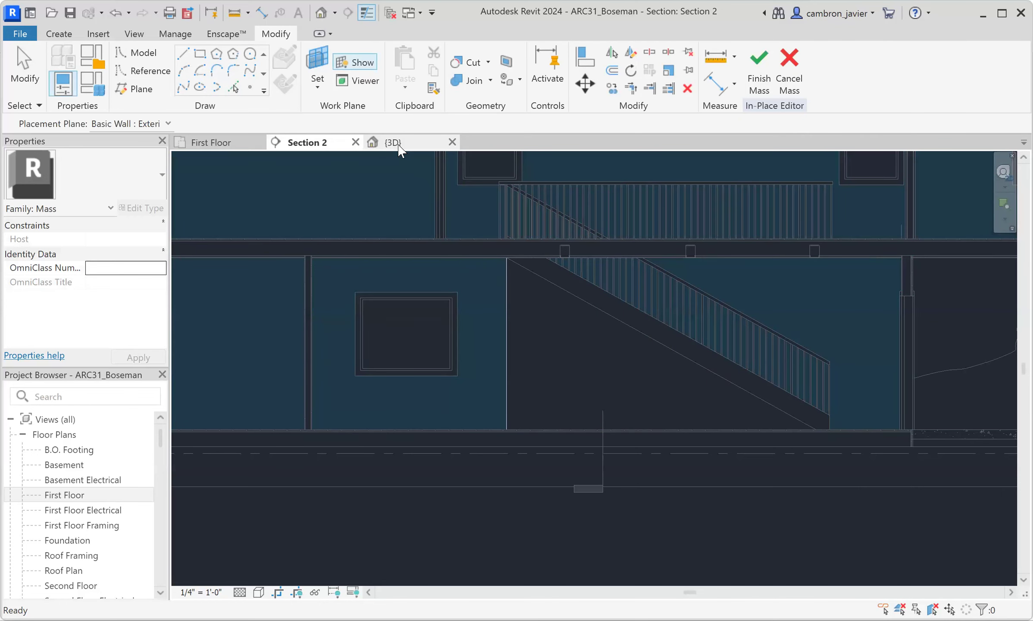
In the 3D view, pick the triangular mass face as the work plane, then open Section 2
{"action": "left_click", "coordinate": [393, 143]}
{"action": "left_click", "coordinate": [443, 313]}
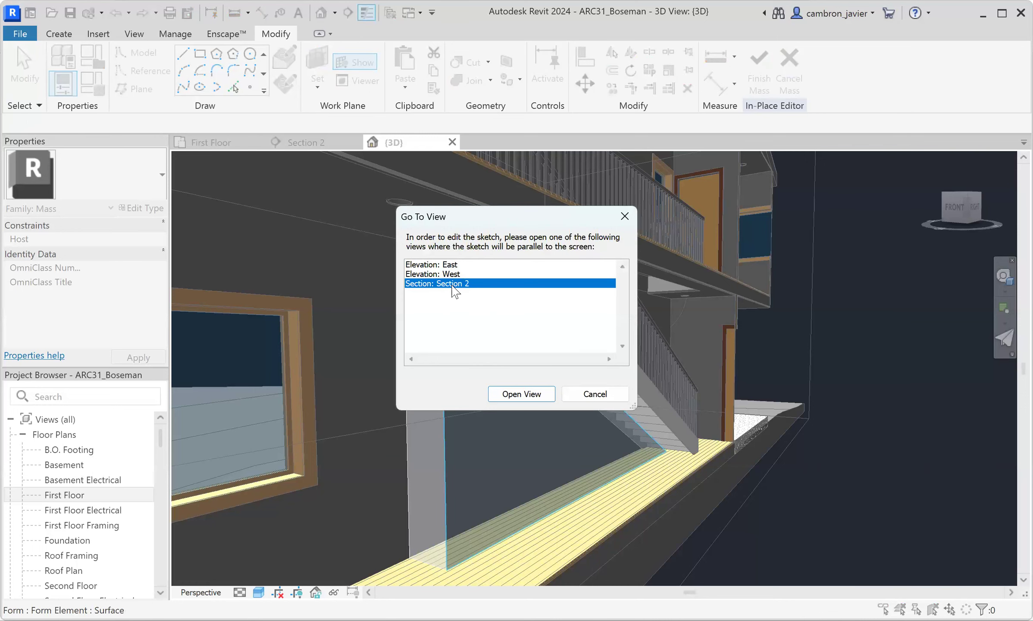
{"action": "left_click", "coordinate": [522, 394]}
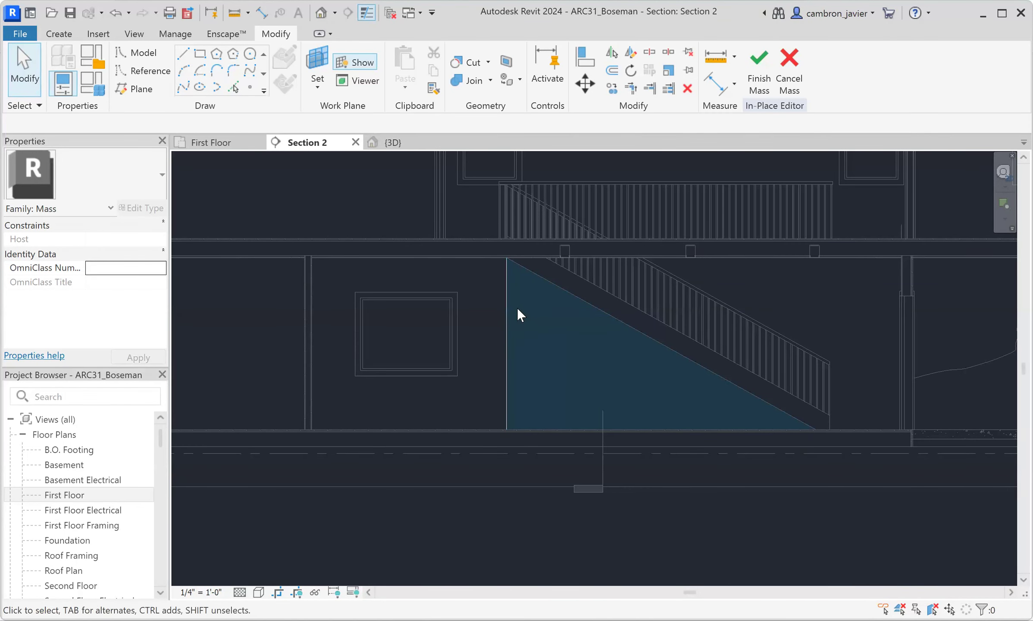
{"action": "scroll", "coordinate": [637, 380], "scroll_direction": "up", "scroll_amount": 2}
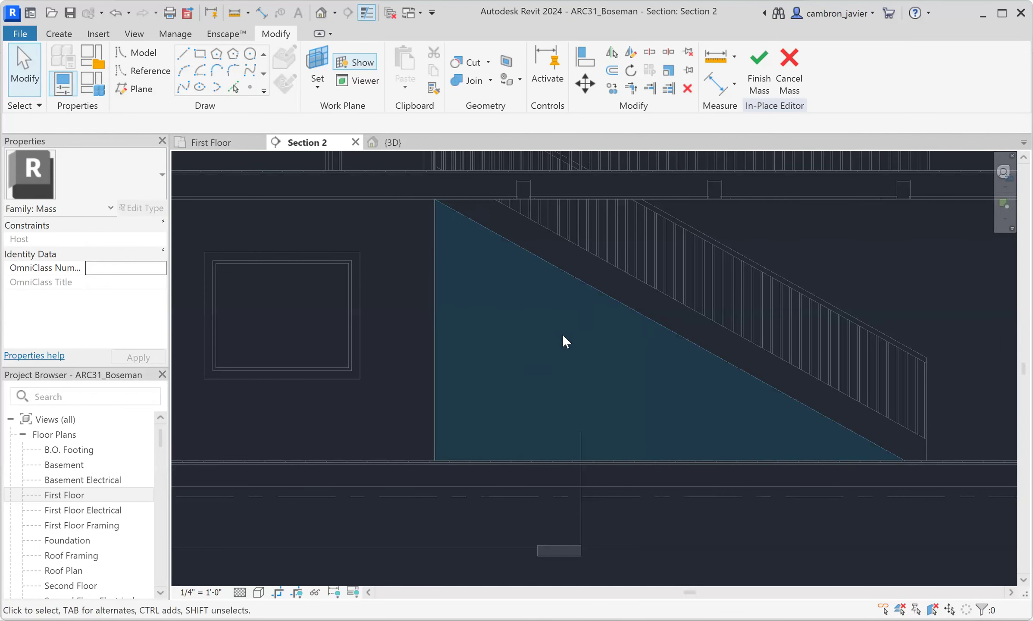
{"action": "scroll", "coordinate": [563, 336], "scroll_direction": "up", "scroll_amount": 2}
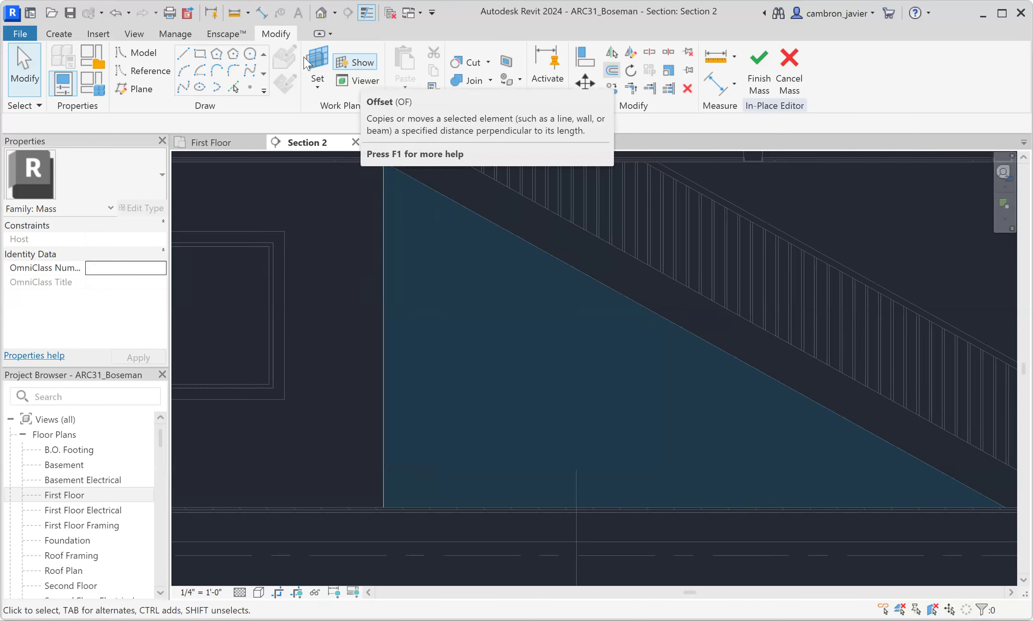
Draw a closed triangle of model lines with a 1 1/2" offset inside the mass profile
{"action": "left_click", "coordinate": [184, 55]}
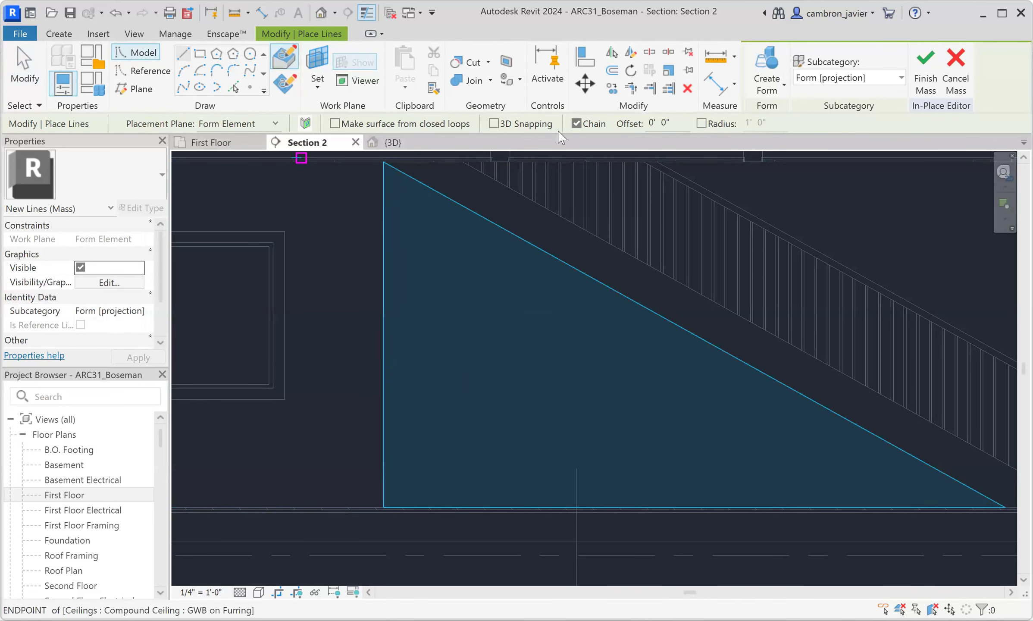
{"action": "double_click", "coordinate": [666, 123]}
{"action": "type", "text": "1 1/2"}
{"action": "left_click", "coordinate": [383, 507]}
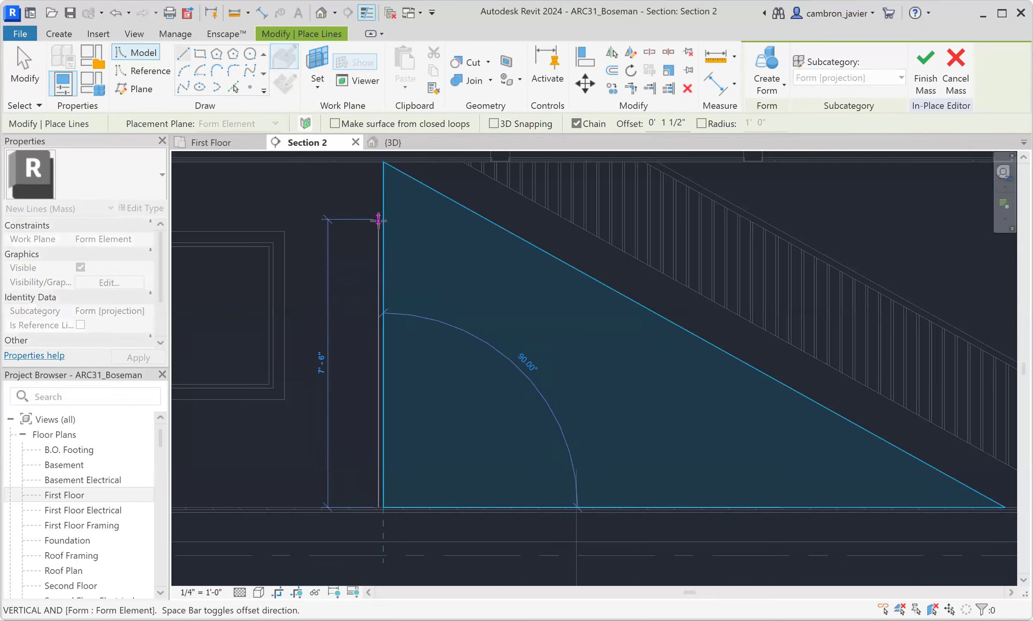
{"action": "left_click", "coordinate": [383, 161]}
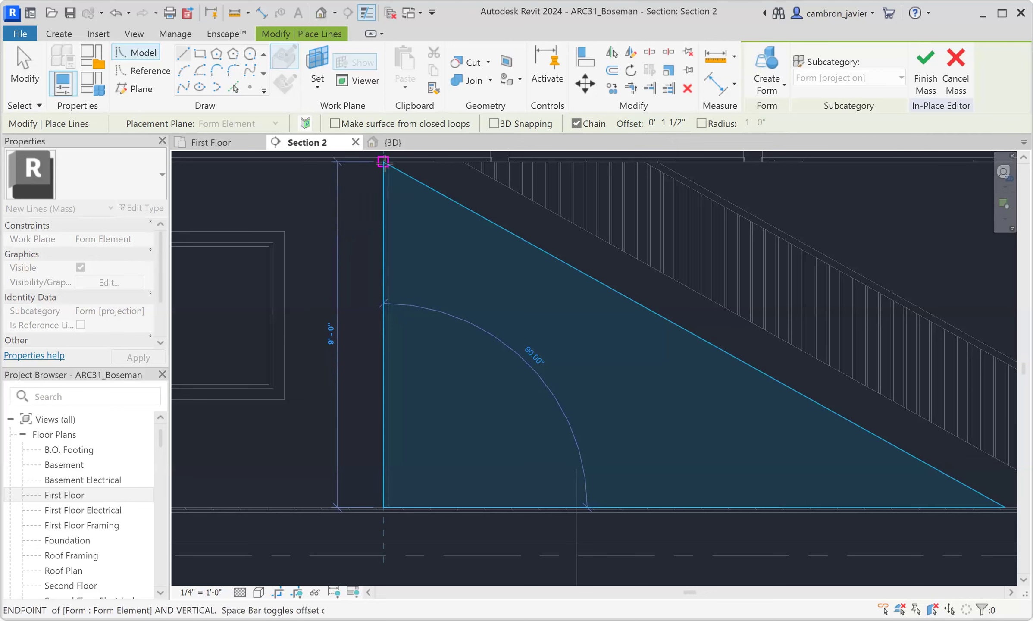
{"action": "left_click", "coordinate": [1004, 506]}
{"action": "left_click", "coordinate": [382, 507]}
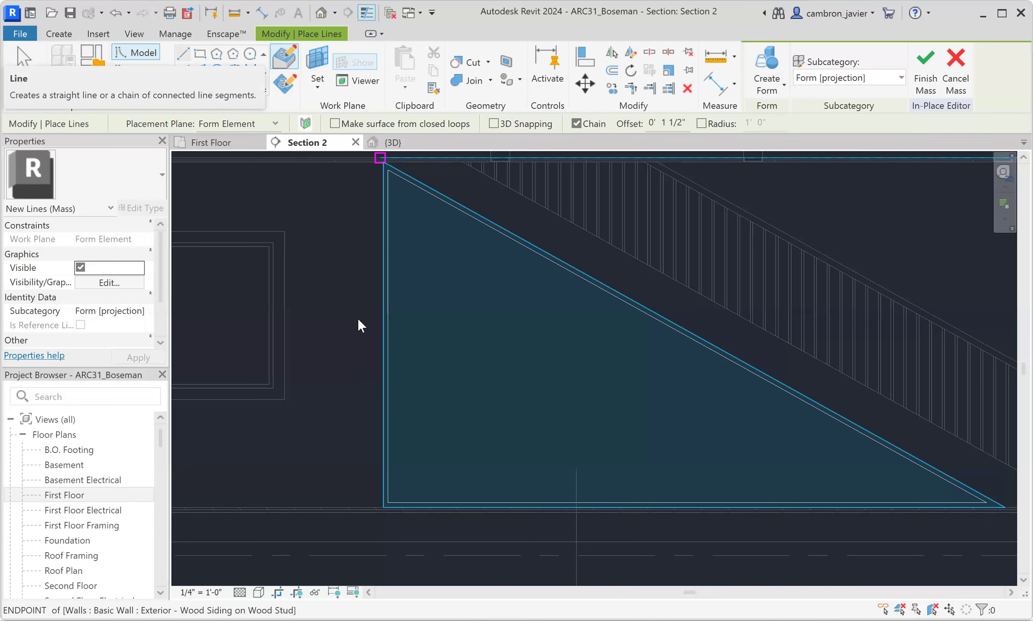
{"action": "left_click", "coordinate": [188, 63]}
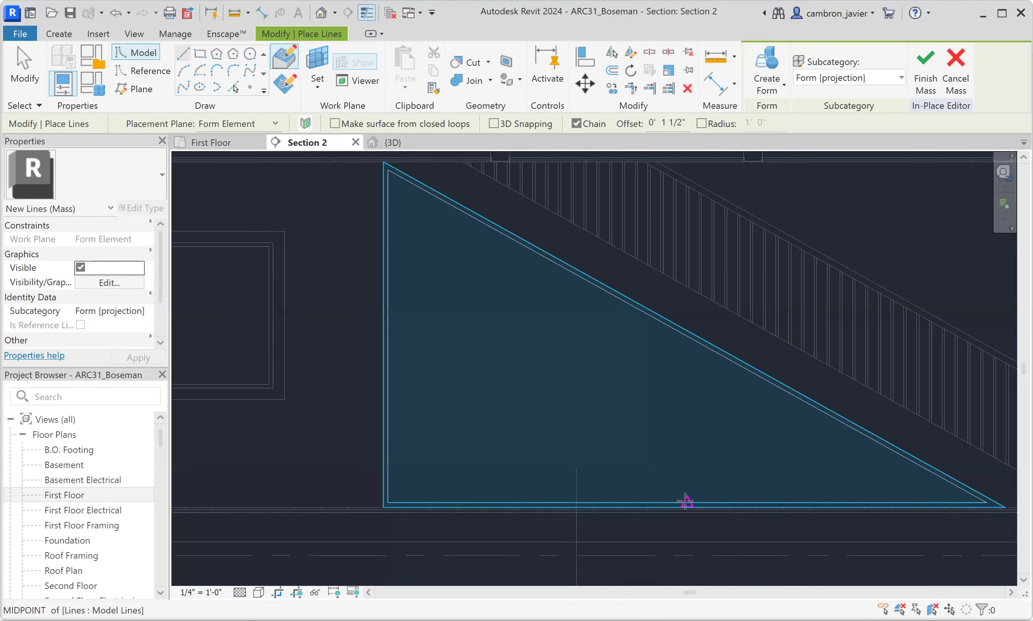
{"action": "scroll", "coordinate": [679, 506], "scroll_direction": "up", "scroll_amount": 2}
Try drawing a 3' vertical and horizontal bay outline from the floor, then cancel it
{"action": "left_click", "coordinate": [541, 512]}
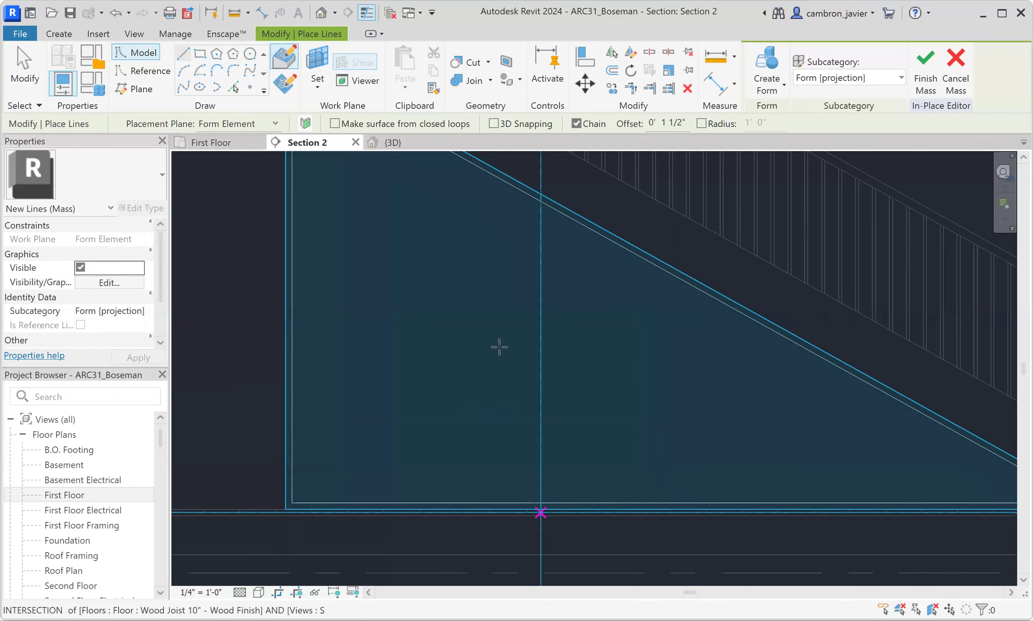
{"action": "left_click", "coordinate": [613, 513]}
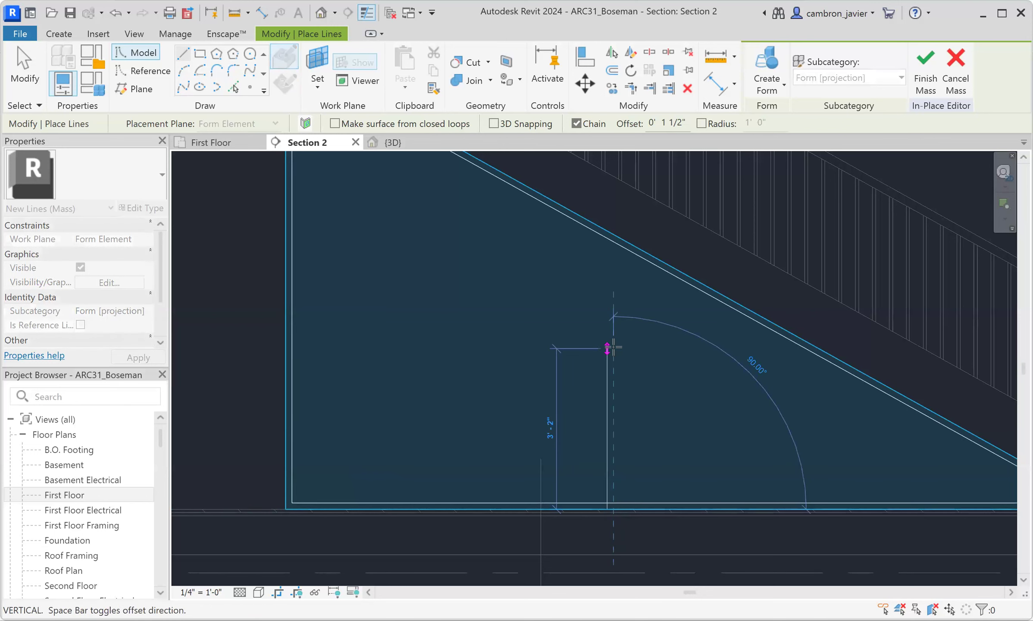
{"action": "type", "text": "3"}
{"action": "key", "text": "Return"}
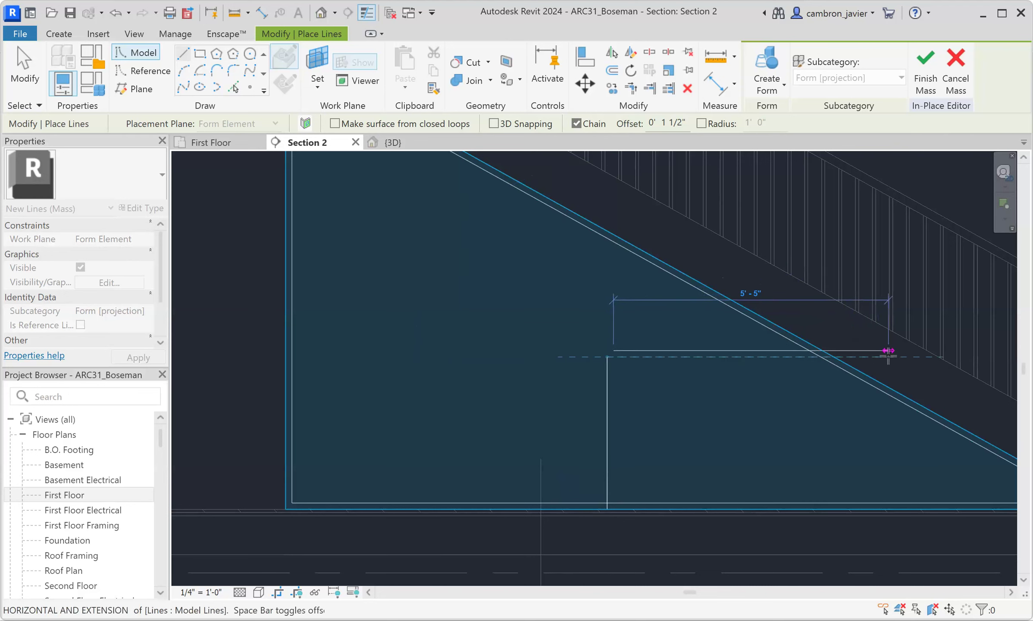
{"action": "left_click", "coordinate": [888, 350]}
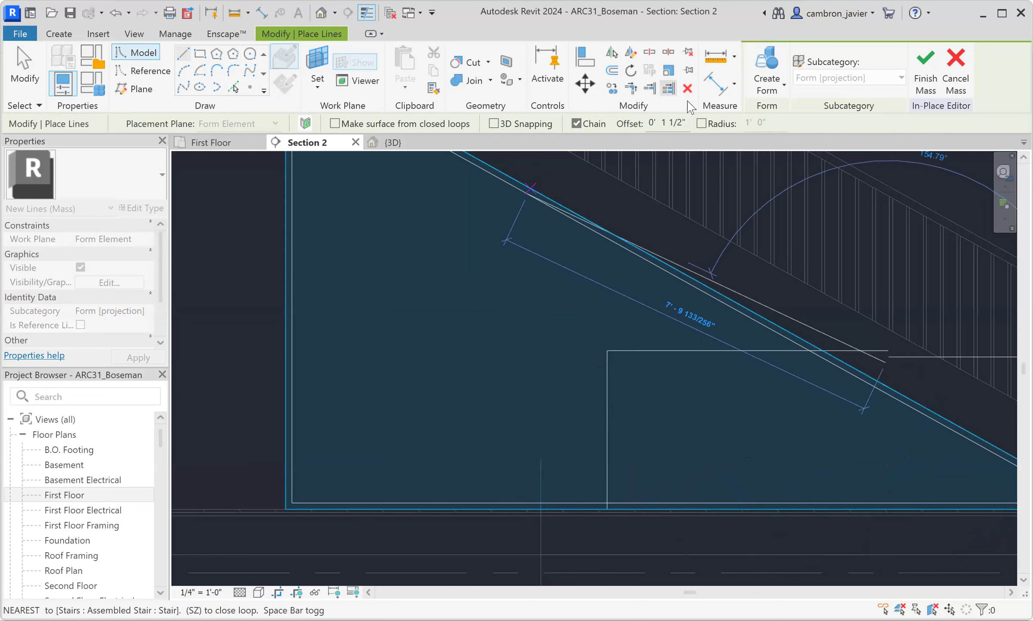
{"action": "key", "text": "Escape"}
{"action": "key", "text": "Escape"}
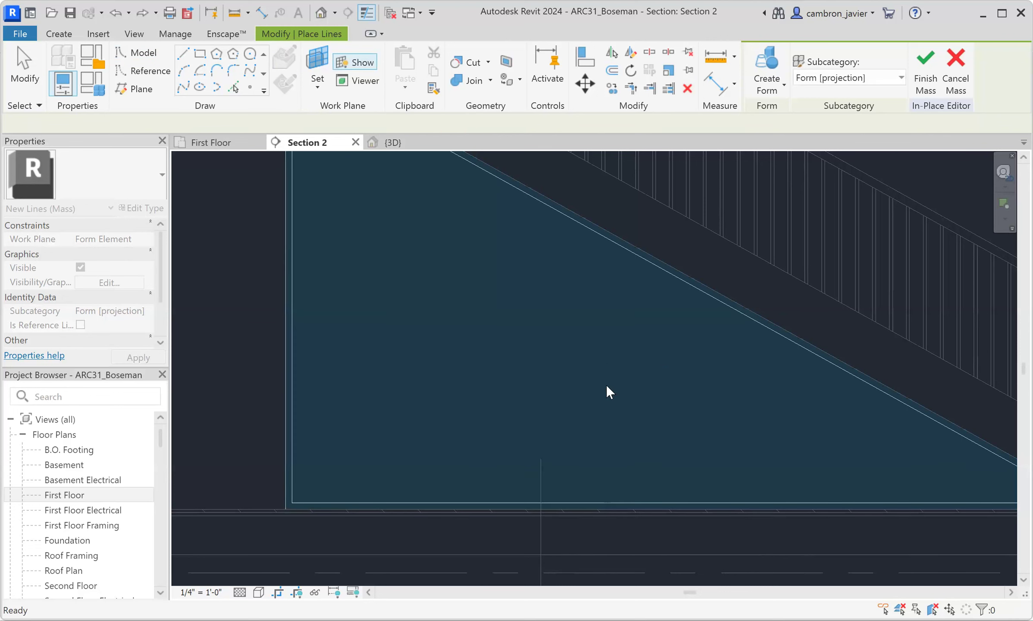
{"action": "key", "text": "Escape"}
Draw a 3' vertical helper line from the floor and a horizontal line to the slope
{"action": "left_click", "coordinate": [183, 55]}
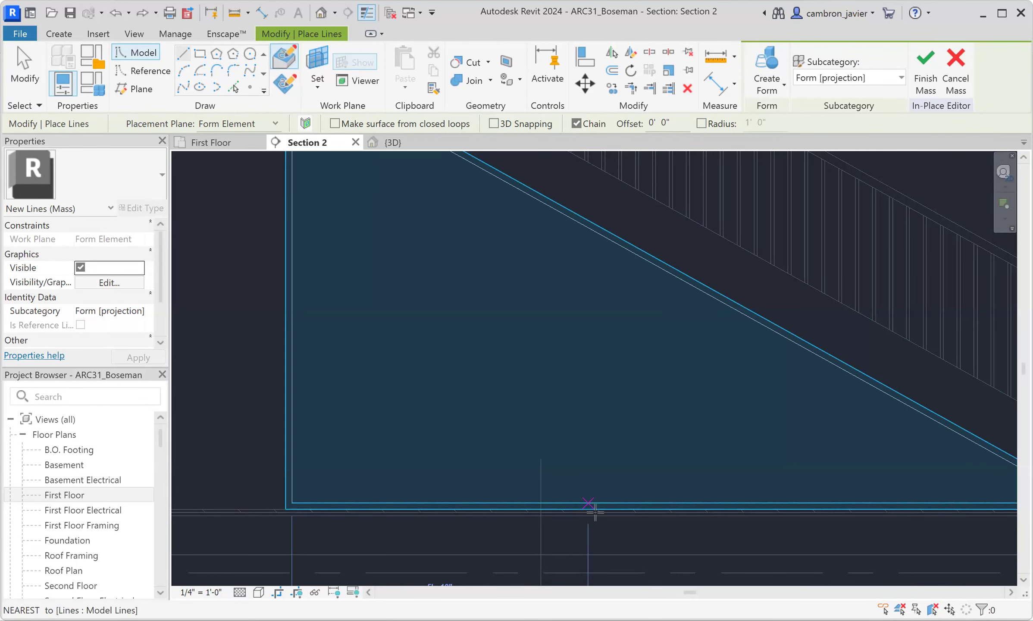
{"action": "scroll", "coordinate": [608, 512], "scroll_direction": "up", "scroll_amount": 2}
{"action": "left_click", "coordinate": [609, 507]}
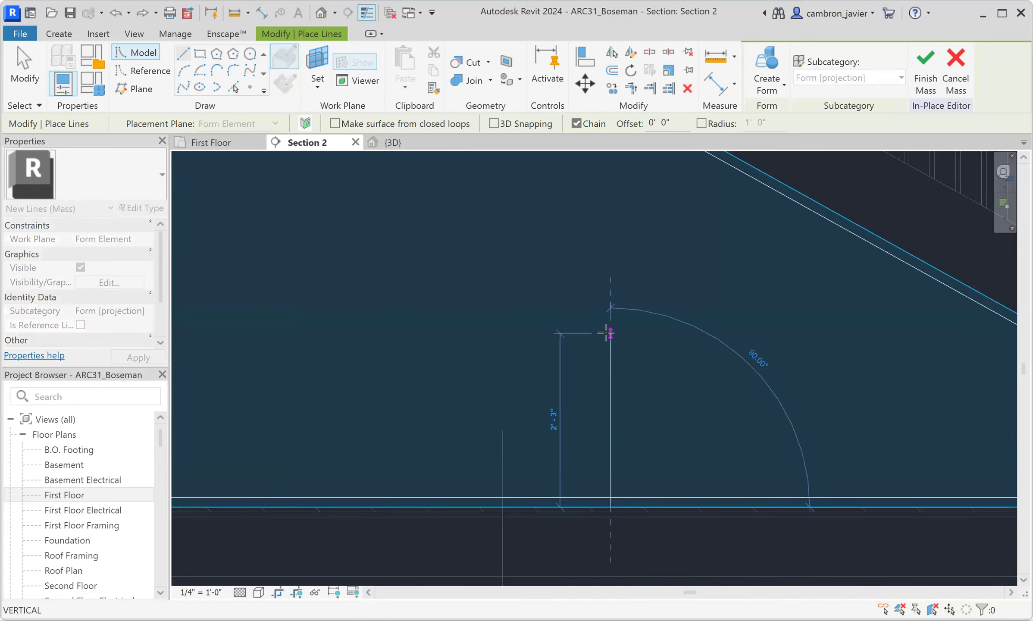
{"action": "type", "text": "3"}
{"action": "key", "text": "Return"}
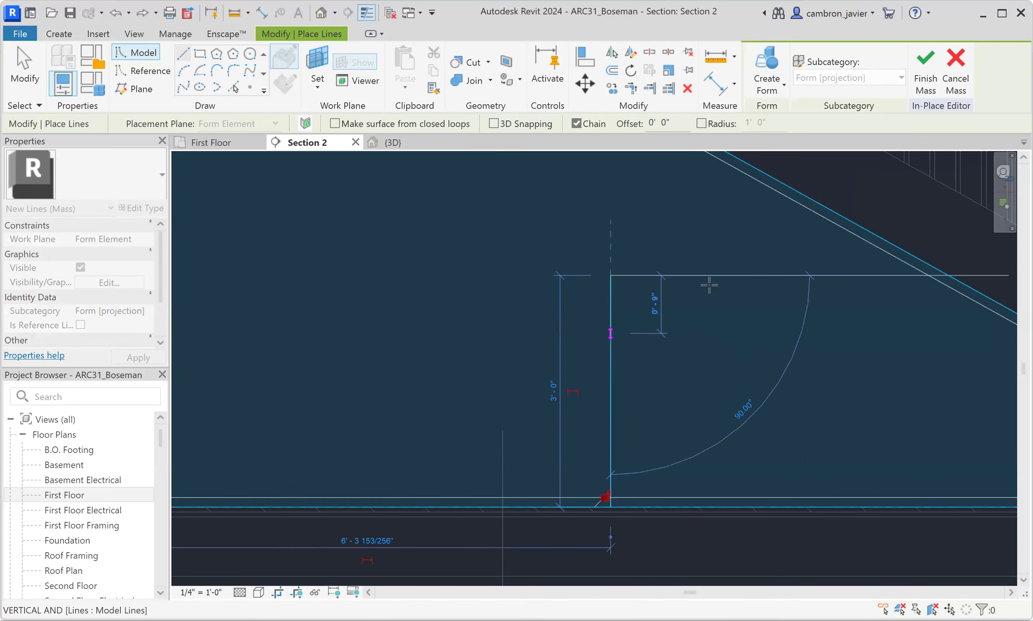
{"action": "left_click", "coordinate": [949, 275]}
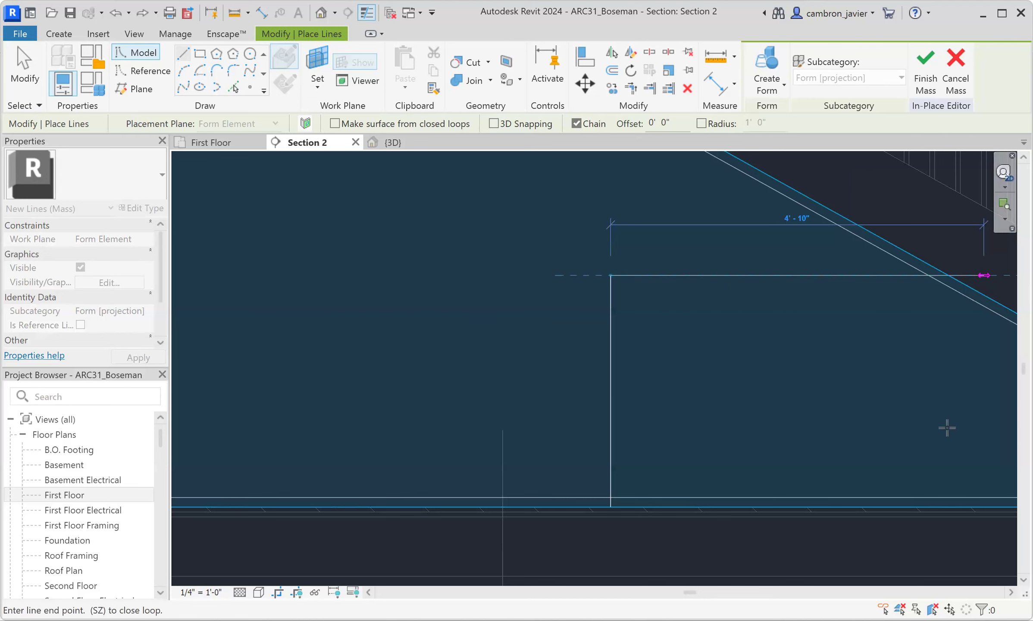
{"action": "key", "text": "Escape"}
{"action": "key", "text": "Escape"}
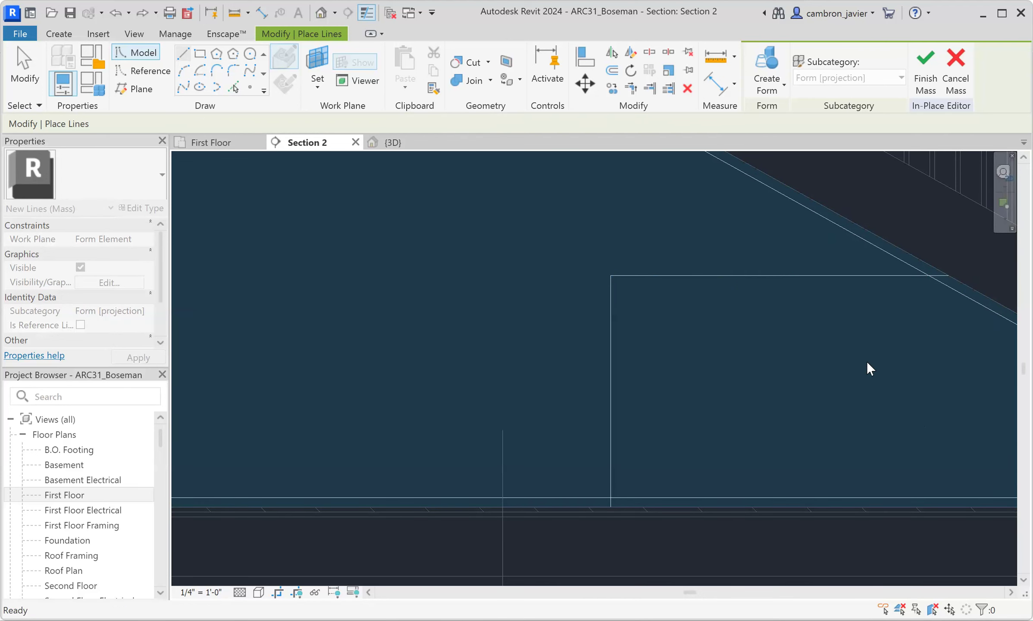
Draw a vertical line from the slope intersection to the floor, then delete the helper lines
{"action": "scroll", "coordinate": [747, 371], "scroll_direction": "down", "scroll_amount": 1}
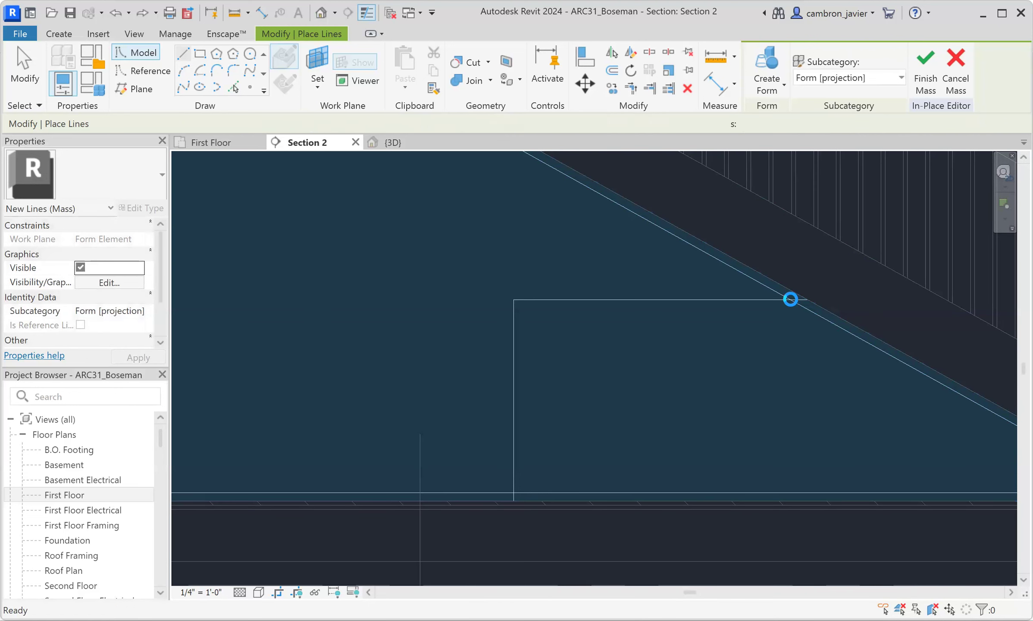
{"action": "left_click", "coordinate": [789, 298]}
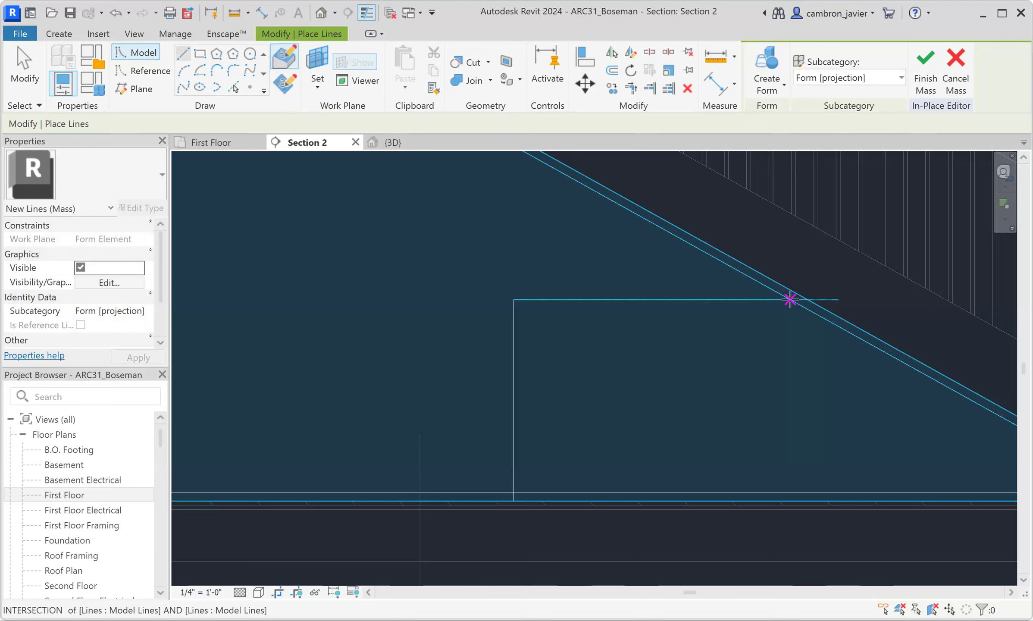
{"action": "left_click", "coordinate": [790, 500]}
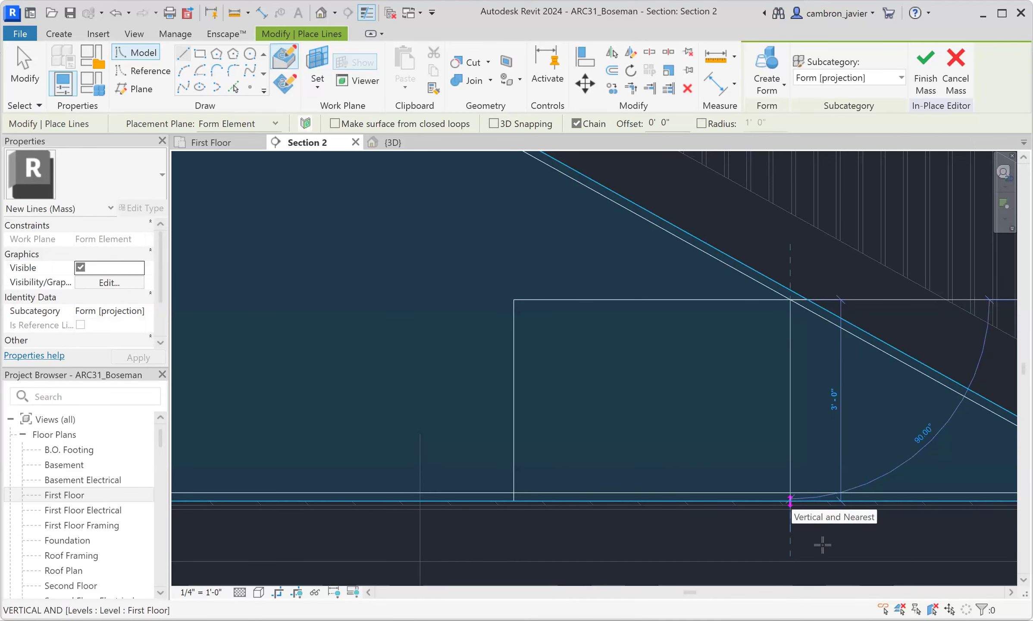
{"action": "key", "text": "Escape"}
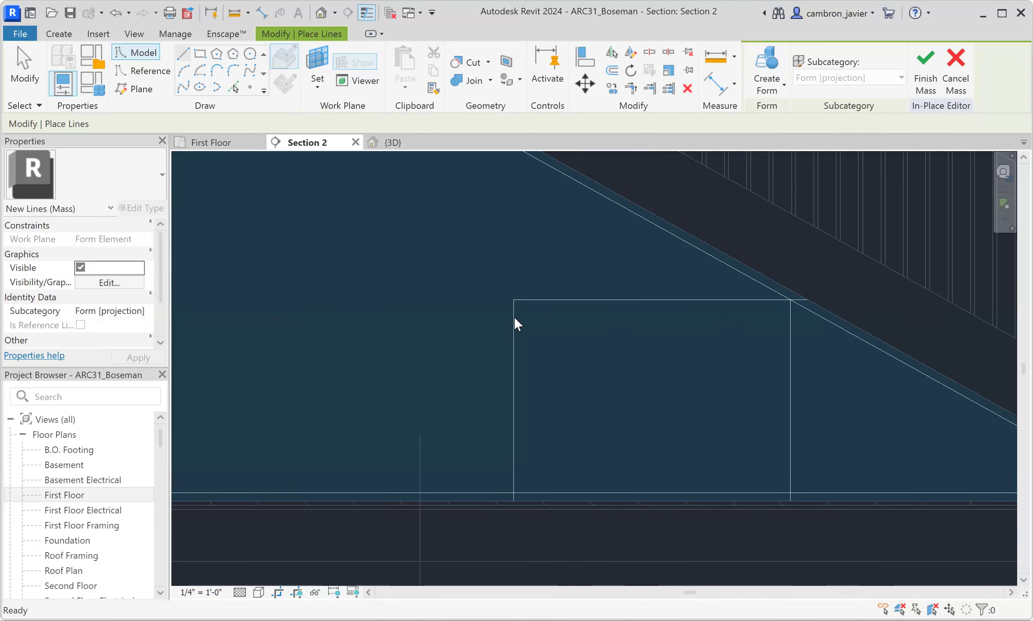
{"action": "key", "text": "Escape"}
{"action": "key", "text": "Escape"}
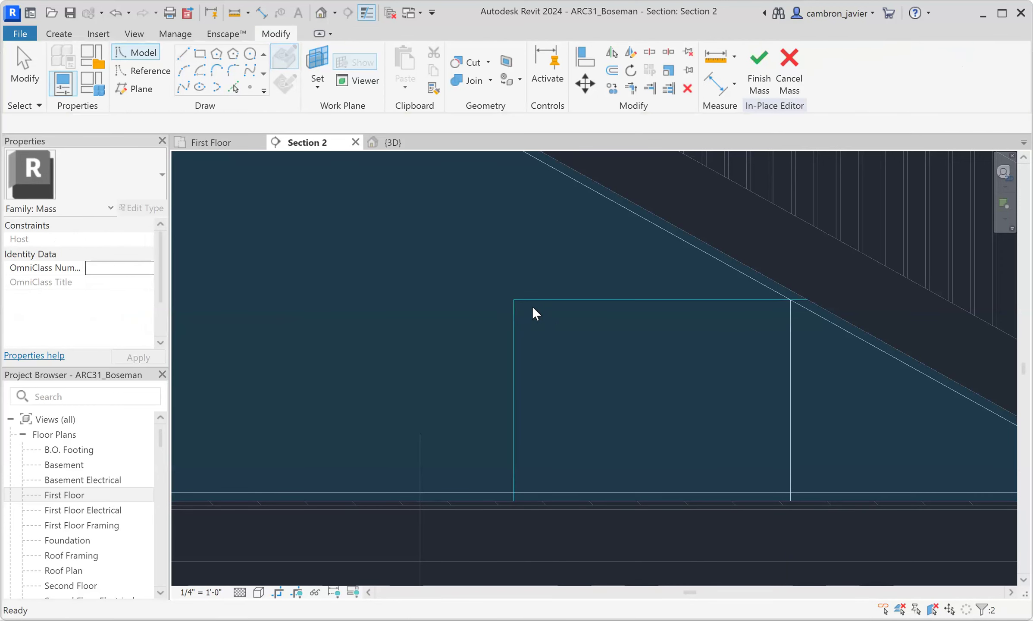
{"action": "left_click", "coordinate": [543, 300]}
{"action": "key", "text": "Delete"}
{"action": "scroll", "coordinate": [766, 413], "scroll_direction": "down", "scroll_amount": 3}
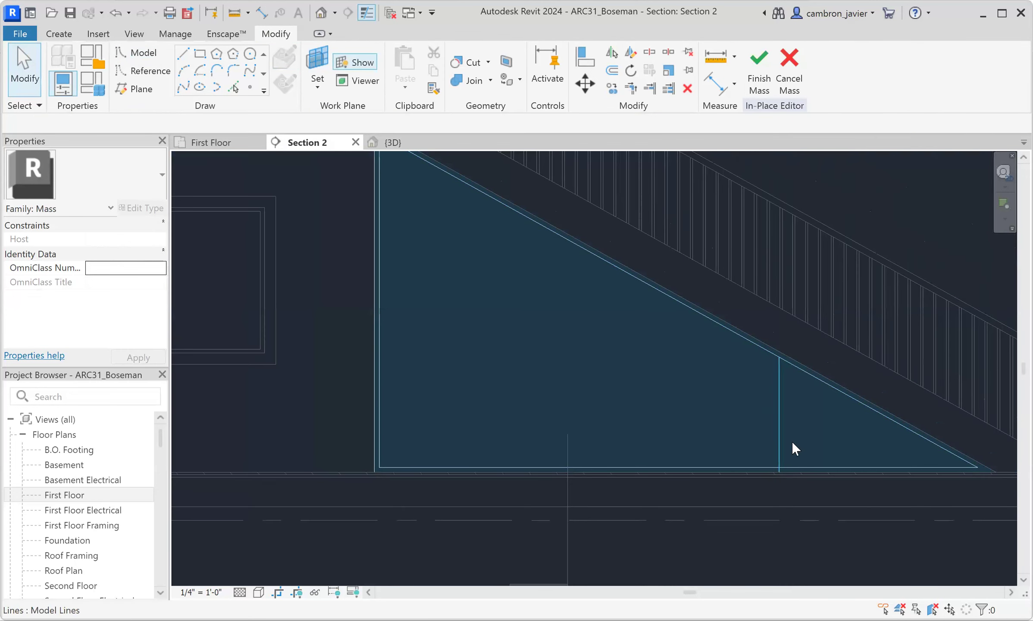
Trim the sloped and bottom lines to the vertical line with Trim/Extend to Corner (TR)
{"action": "scroll", "coordinate": [763, 358], "scroll_direction": "up", "scroll_amount": 1}
{"action": "key", "text": "Tab"}
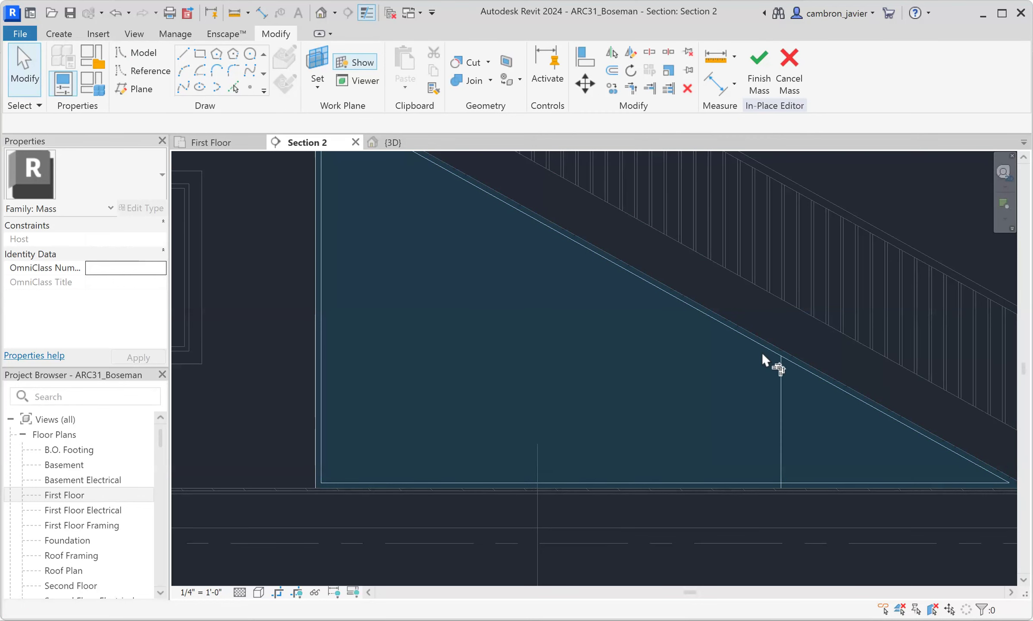
{"action": "key", "text": "t"}
{"action": "key", "text": "r"}
{"action": "left_click", "coordinate": [779, 372]}
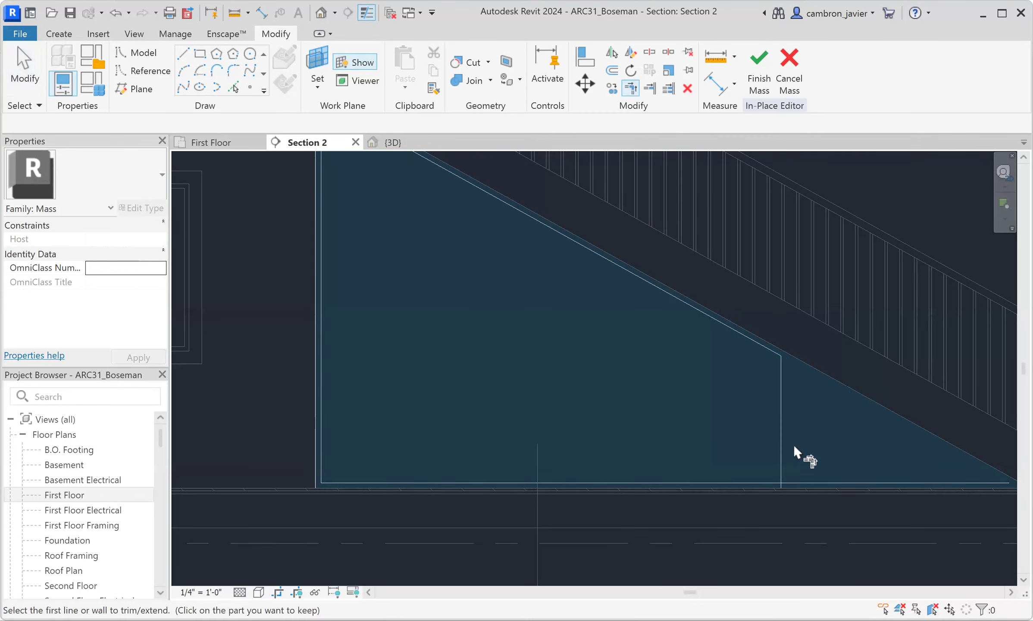
{"action": "left_click", "coordinate": [780, 443]}
{"action": "left_click", "coordinate": [767, 482]}
{"action": "key", "text": "Escape"}
{"action": "scroll", "coordinate": [621, 458], "scroll_direction": "down", "scroll_amount": 3}
{"action": "scroll", "coordinate": [633, 354], "scroll_direction": "up", "scroll_amount": 1}
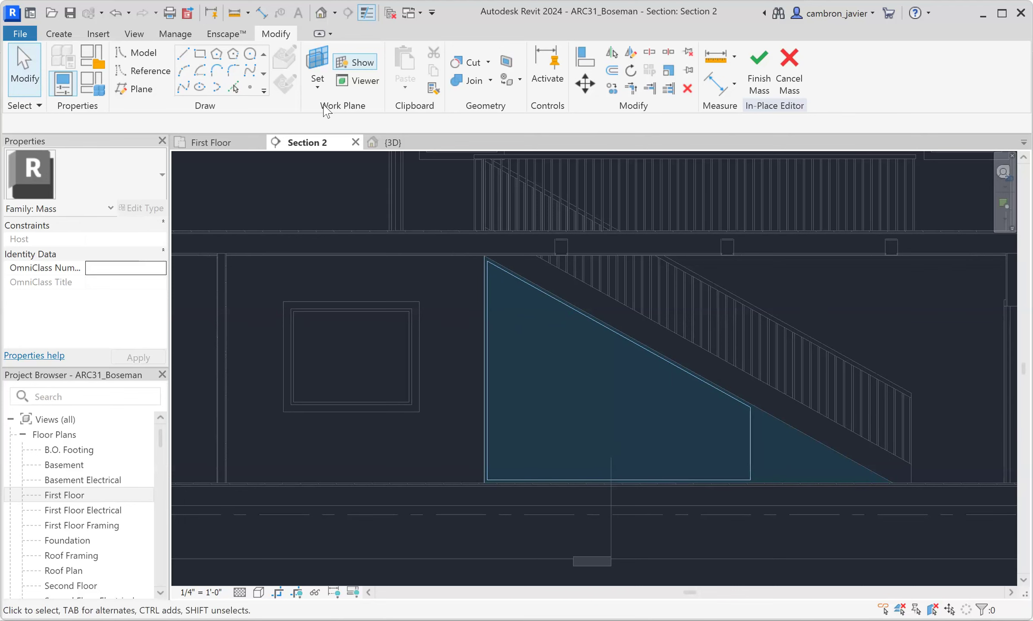
Draw two more vertical model lines from the bottom edge up to the sloped edge
{"action": "left_click", "coordinate": [184, 56]}
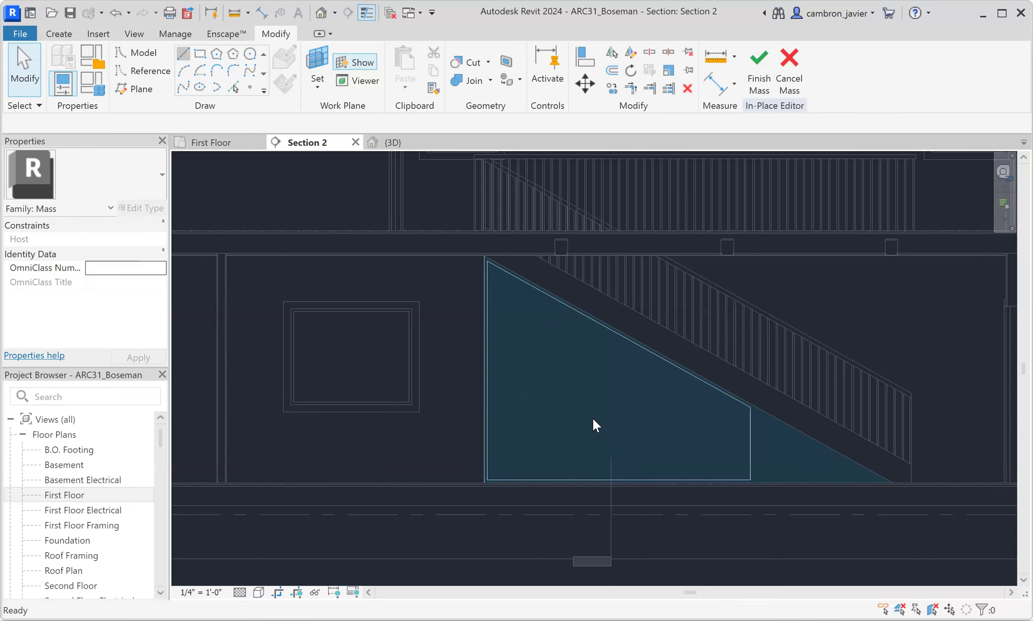
{"action": "scroll", "coordinate": [585, 480], "scroll_direction": "up", "scroll_amount": 1}
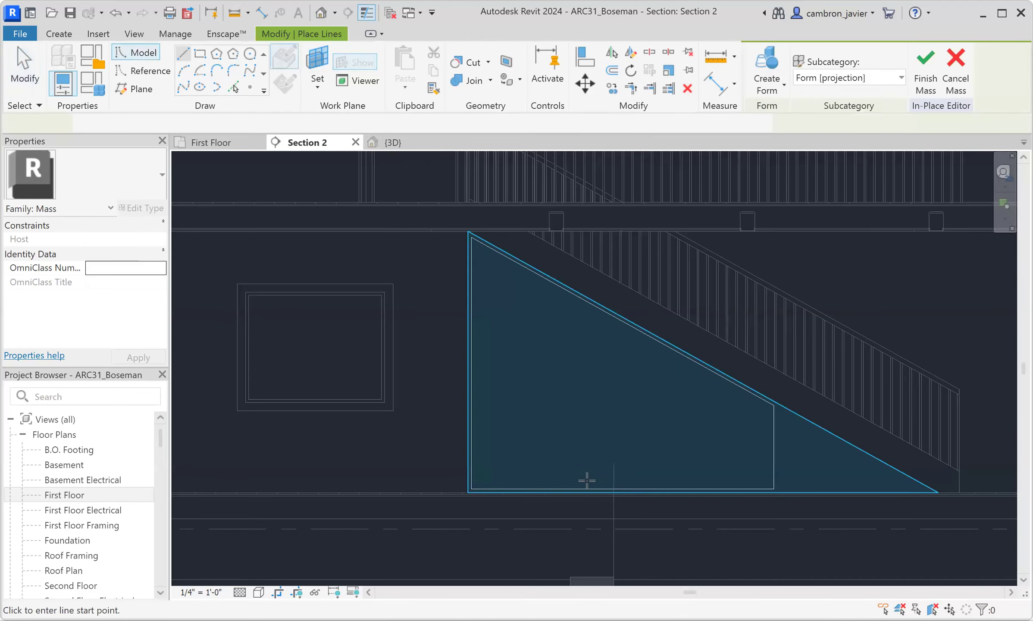
{"action": "scroll", "coordinate": [576, 489], "scroll_direction": "up", "scroll_amount": 2}
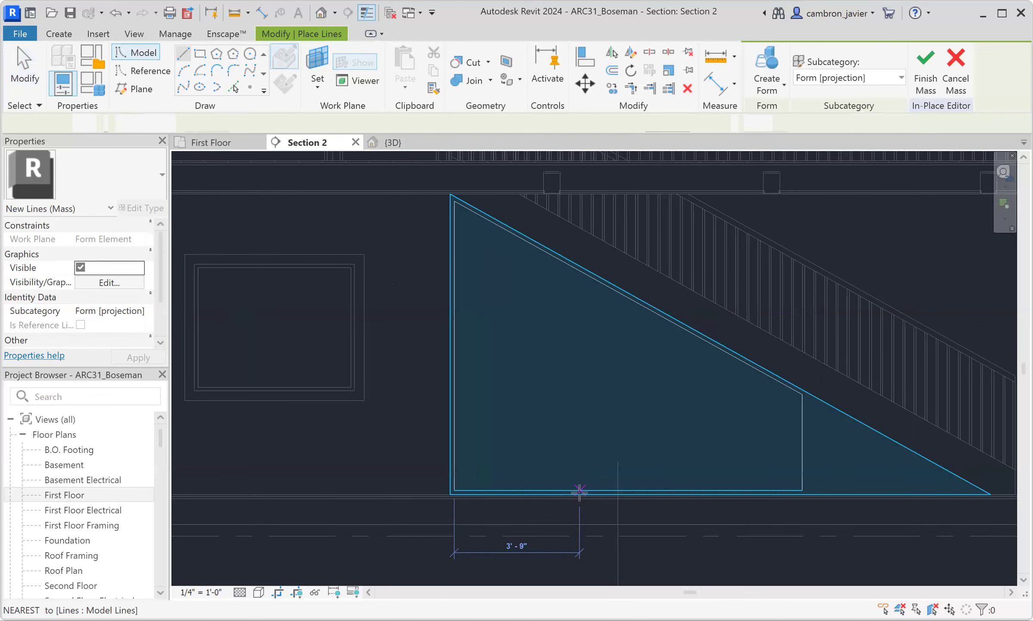
{"action": "left_click", "coordinate": [577, 490]}
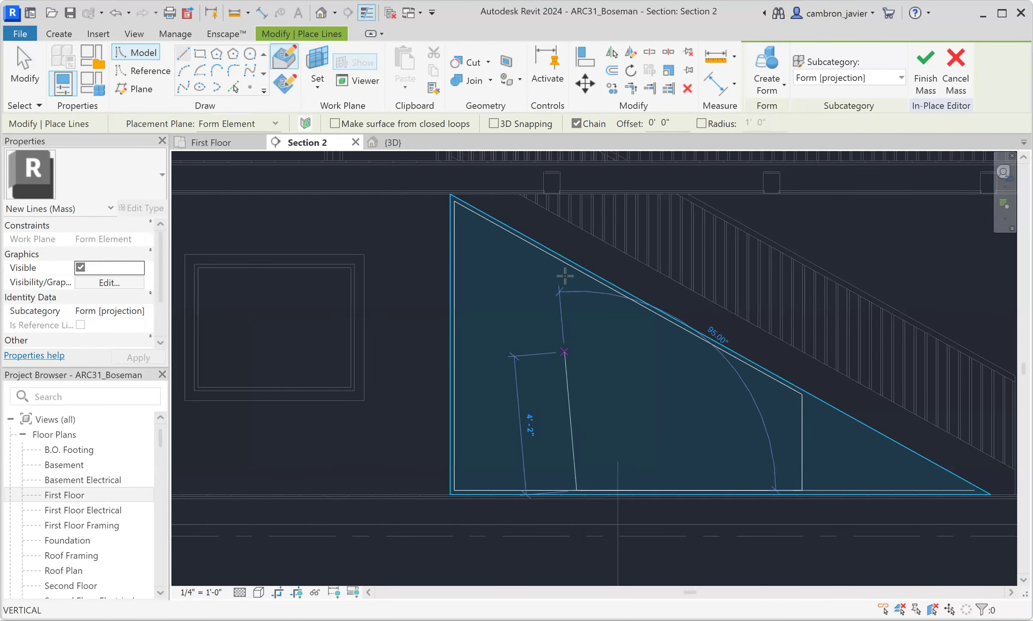
{"action": "left_click", "coordinate": [576, 270]}
{"action": "key", "text": "Escape"}
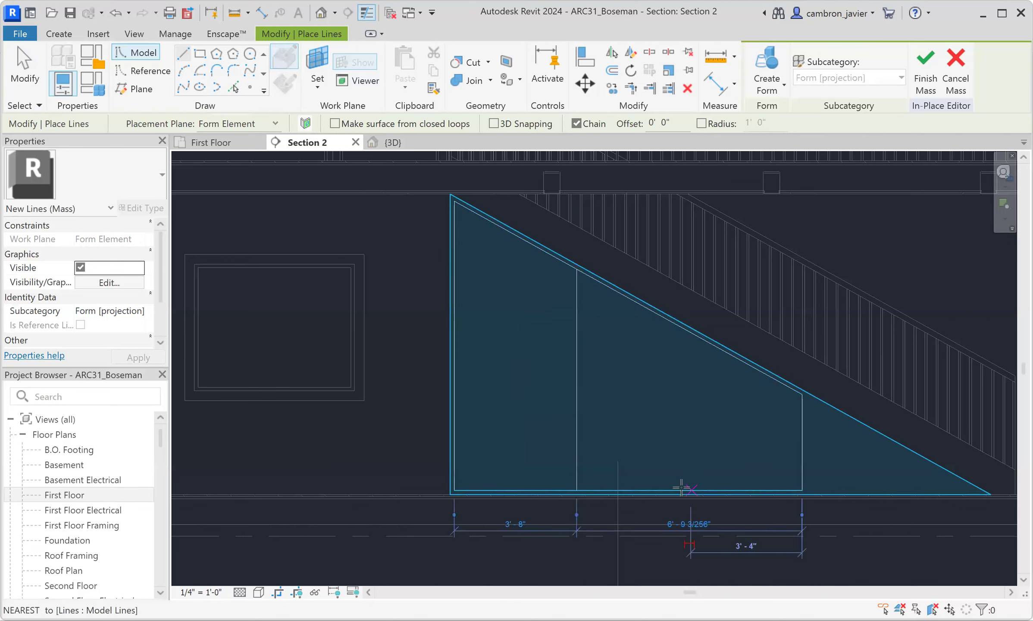
{"action": "left_click", "coordinate": [682, 328]}
{"action": "key", "text": "Escape"}
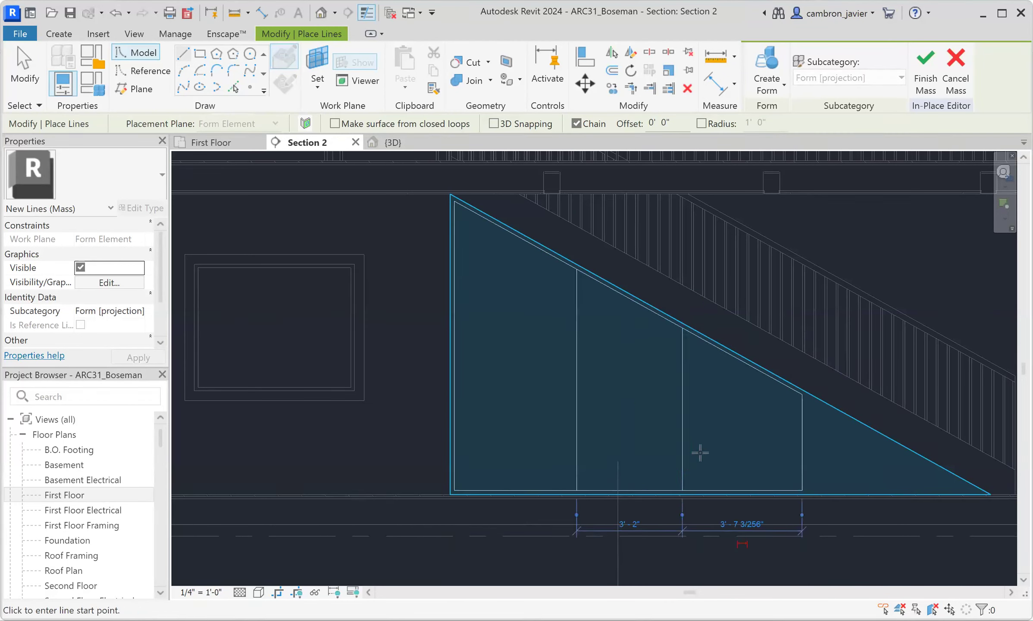
{"action": "key", "text": "Escape"}
{"action": "scroll", "coordinate": [651, 426], "scroll_direction": "down", "scroll_amount": 2}
{"action": "key", "text": "Escape"}
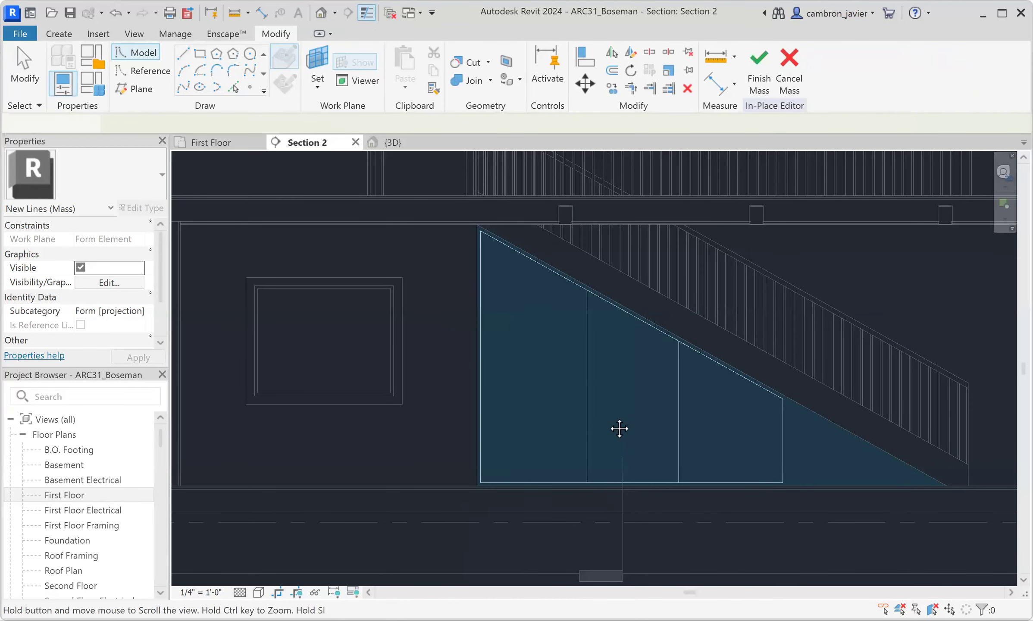
{"action": "scroll", "coordinate": [763, 275], "scroll_direction": "up", "scroll_amount": 1}
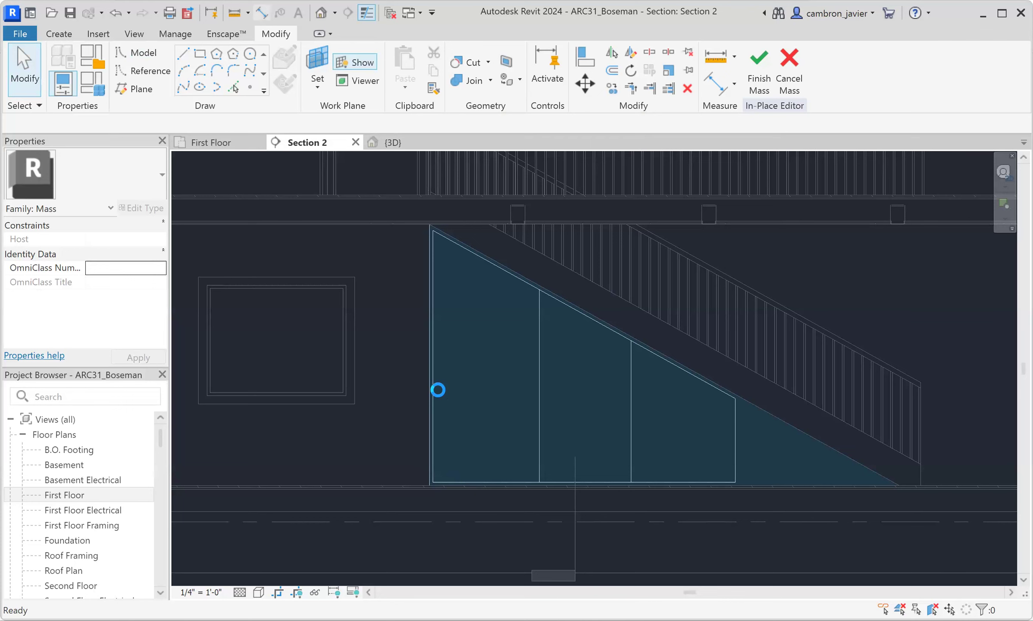
Place a DI dimension string across the mass edges and both vertical bay lines
{"action": "key", "text": "d"}
{"action": "key", "text": "i"}
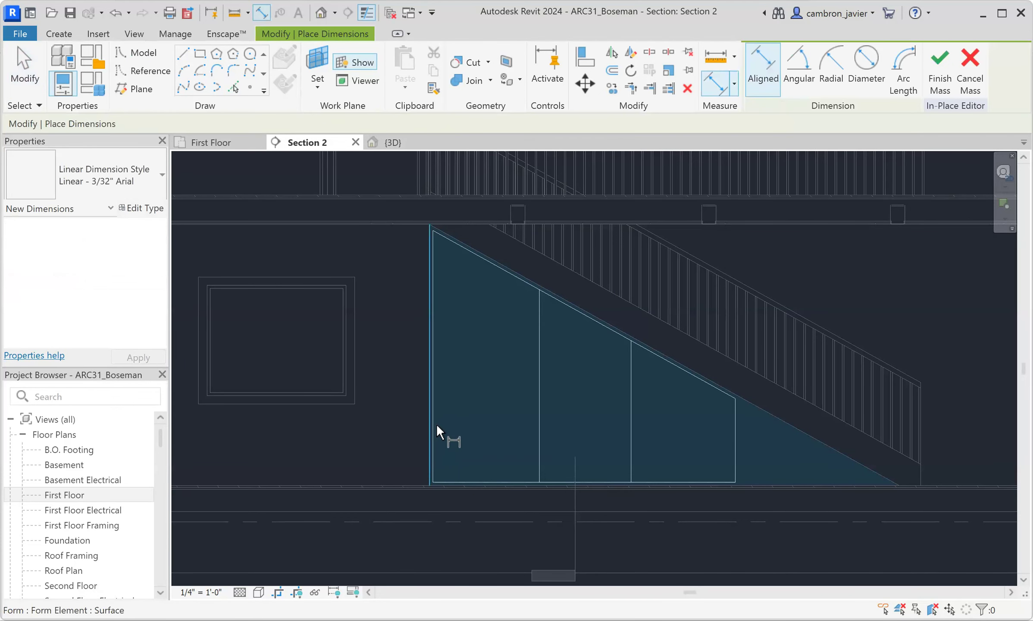
{"action": "scroll", "coordinate": [436, 423], "scroll_direction": "up", "scroll_amount": 1}
{"action": "left_click", "coordinate": [438, 434]}
{"action": "left_click", "coordinate": [573, 427]}
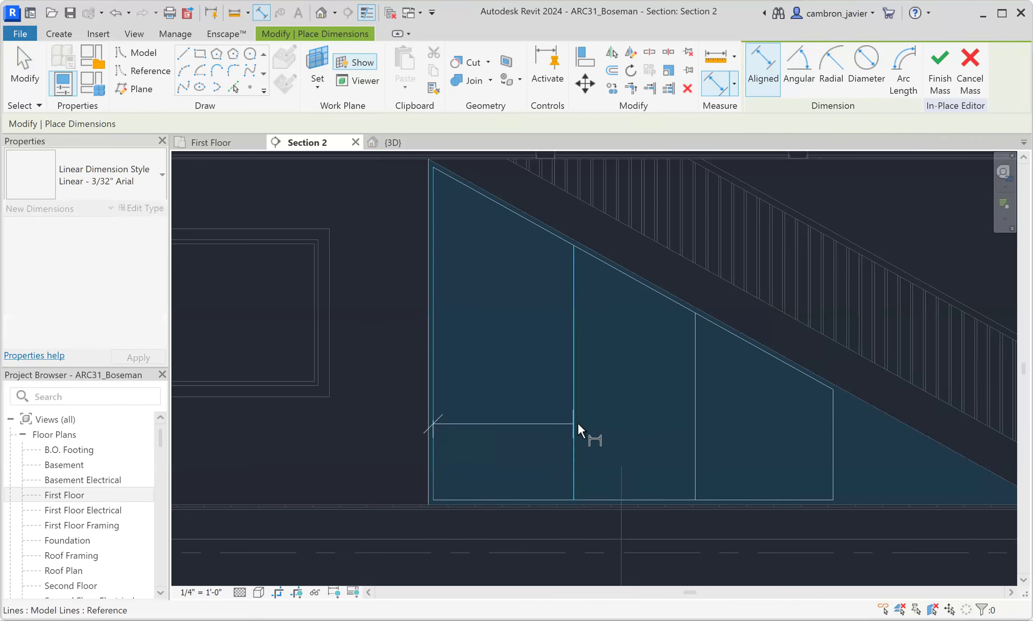
{"action": "left_click", "coordinate": [695, 436]}
{"action": "left_click", "coordinate": [780, 424]}
{"action": "left_click", "coordinate": [781, 427]}
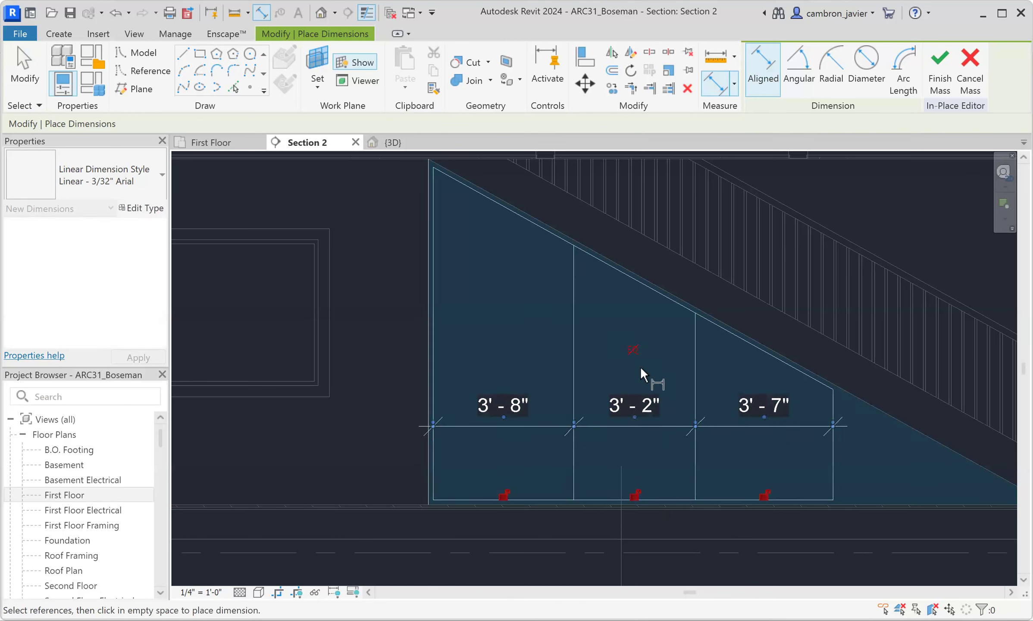
Toggle EQ on the bay widths, undo it, and delete the dimension string
{"action": "left_click", "coordinate": [630, 350]}
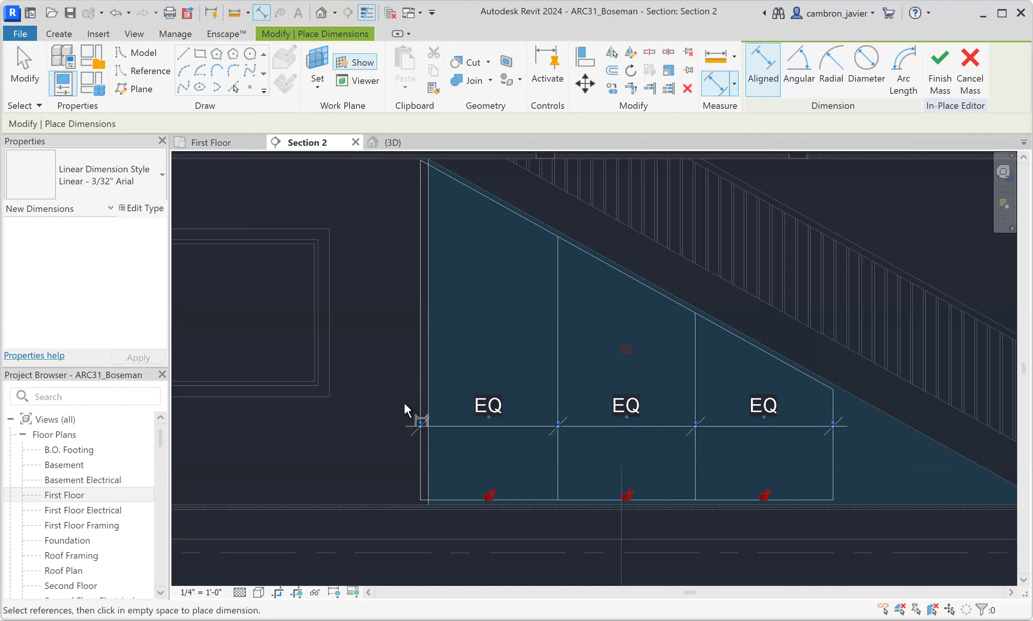
{"action": "key", "text": "Escape"}
{"action": "key", "text": "Escape"}
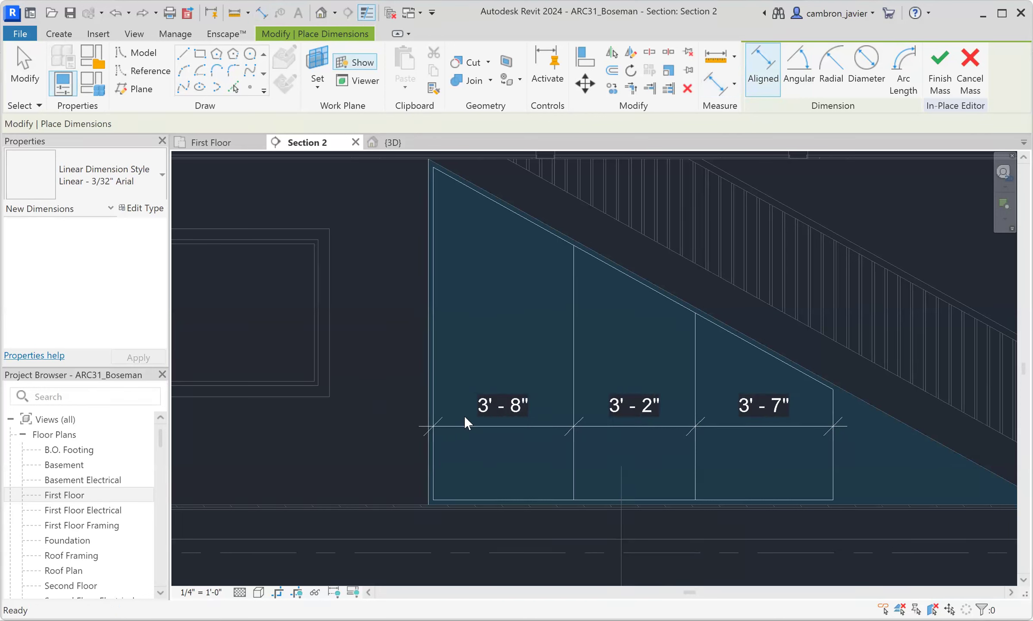
{"action": "key", "text": "Escape"}
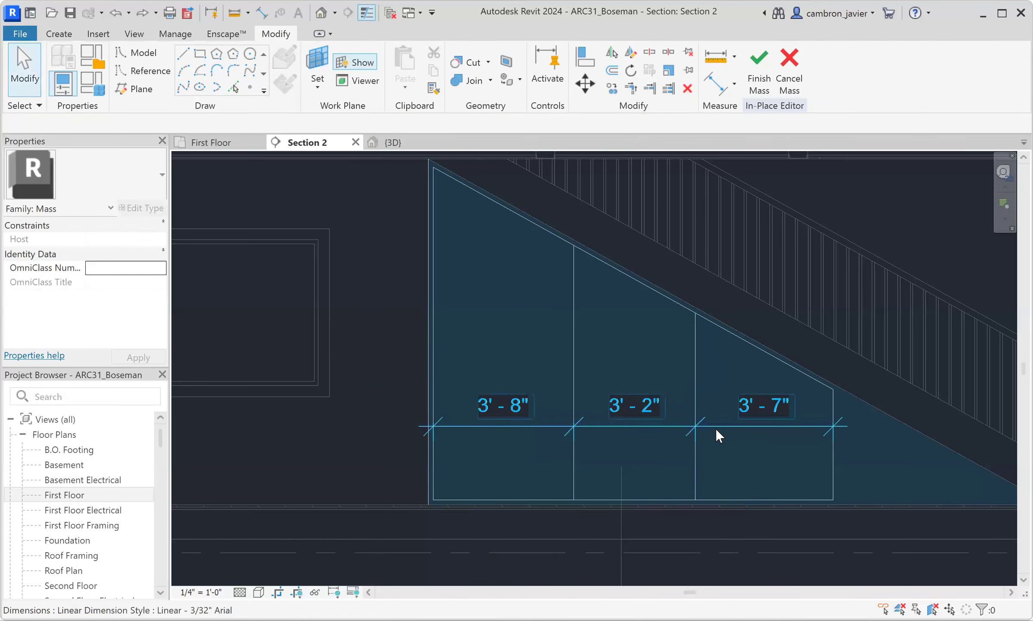
{"action": "left_click", "coordinate": [716, 431]}
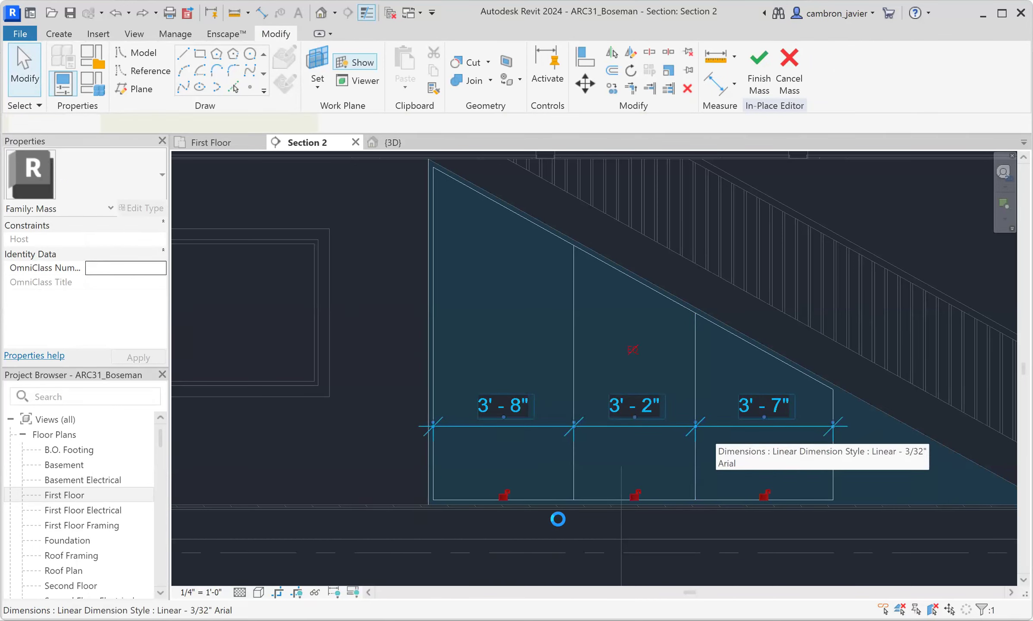
{"action": "key", "text": "Delete"}
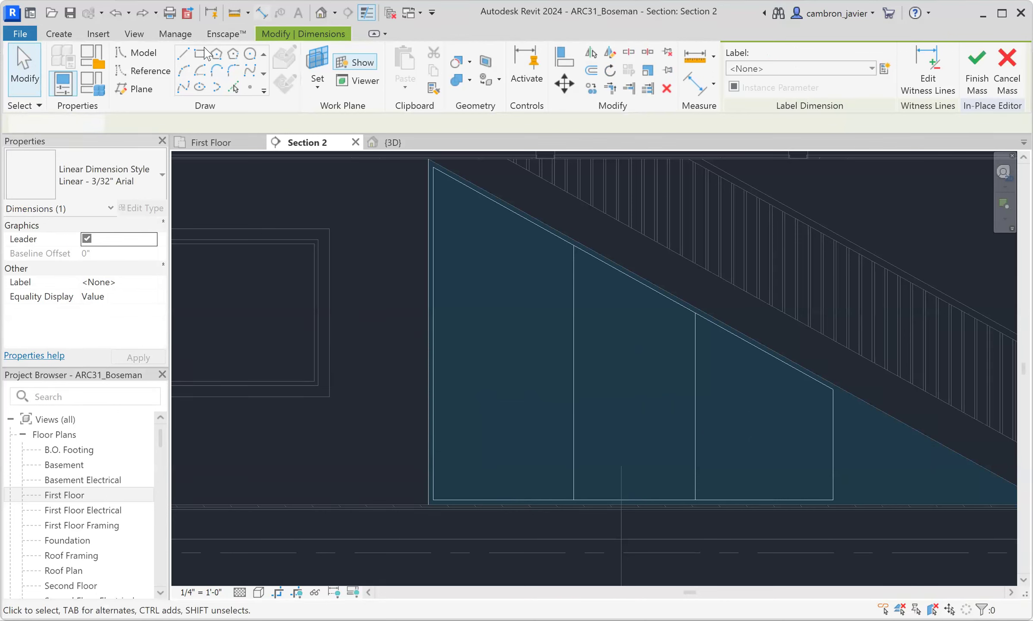
Place an aligned dimension from the mass's left edge to its right edge, reading 10'-5"
{"action": "key", "text": "d"}
{"action": "key", "text": "i"}
{"action": "left_click", "coordinate": [435, 444]}
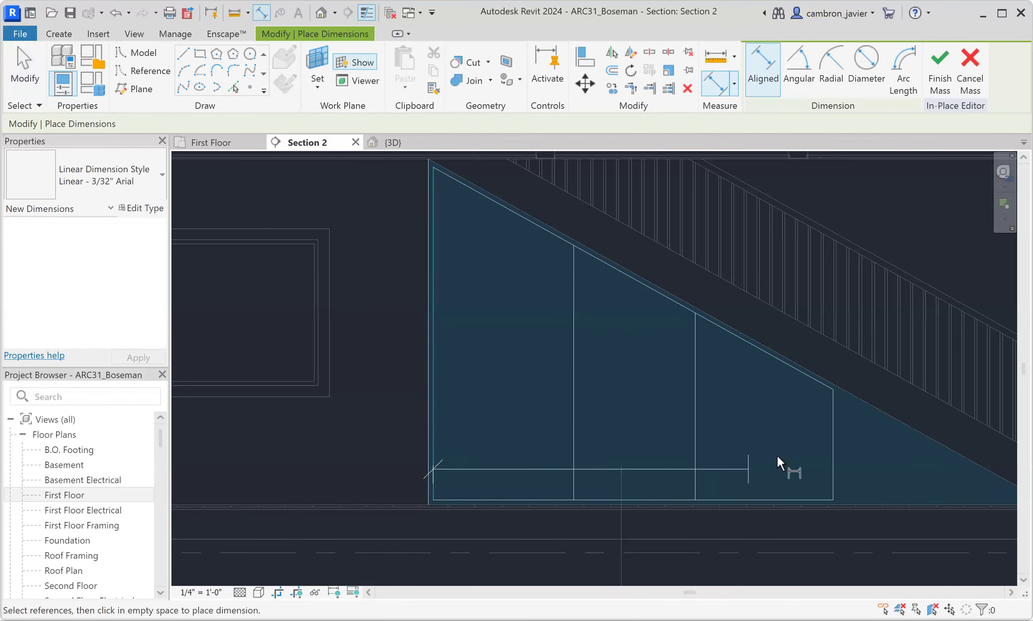
{"action": "left_click", "coordinate": [829, 447]}
{"action": "left_click", "coordinate": [766, 451]}
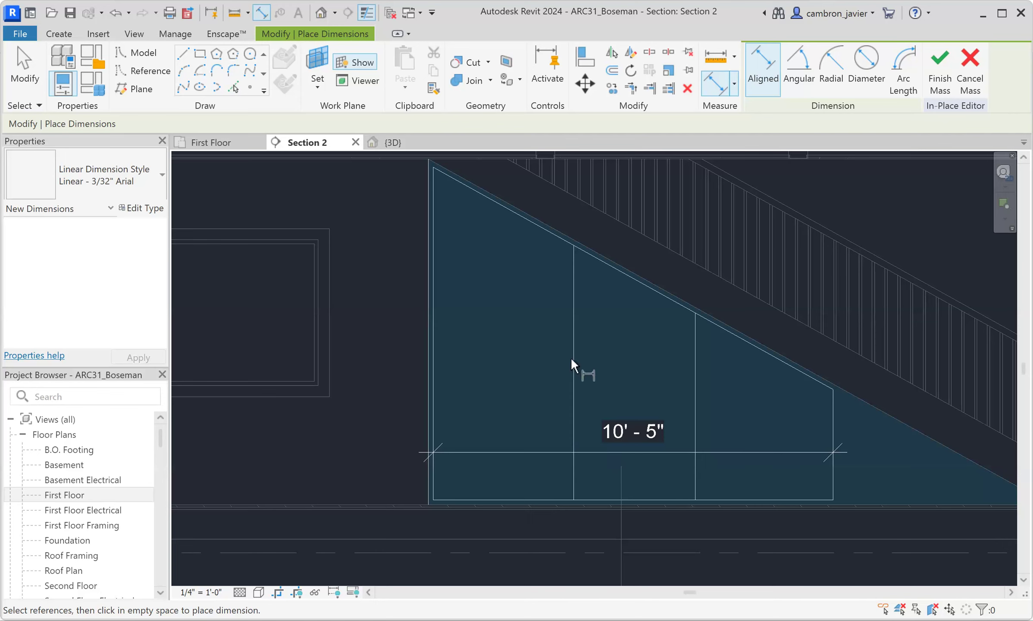
{"action": "key", "text": "Escape"}
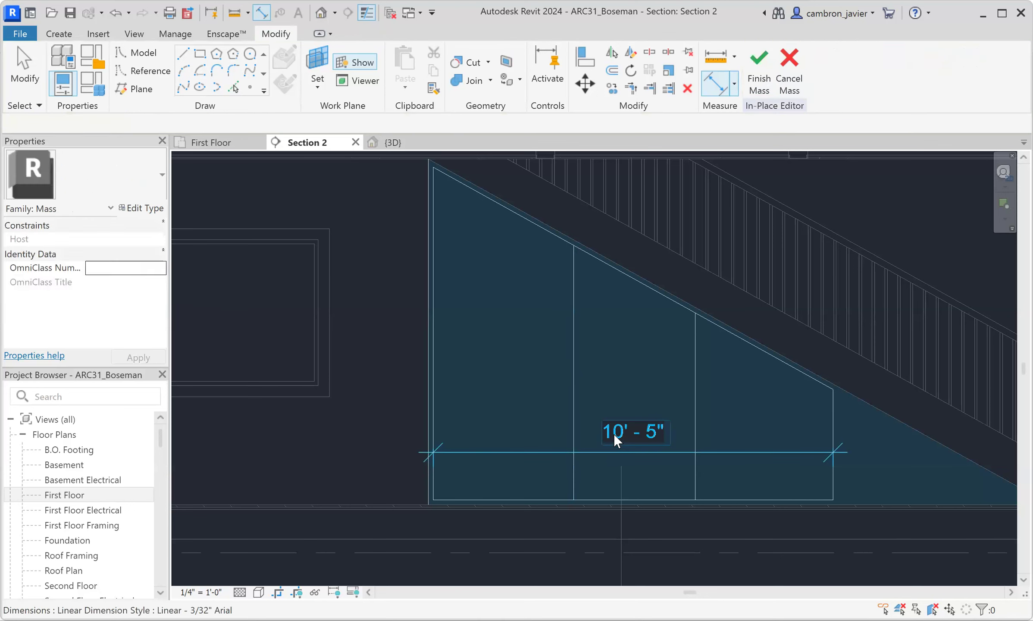
Remove the 10'-5" dimension and set the left bay to 41 1/2" (3'-5 1/2")
{"action": "key", "text": "Escape"}
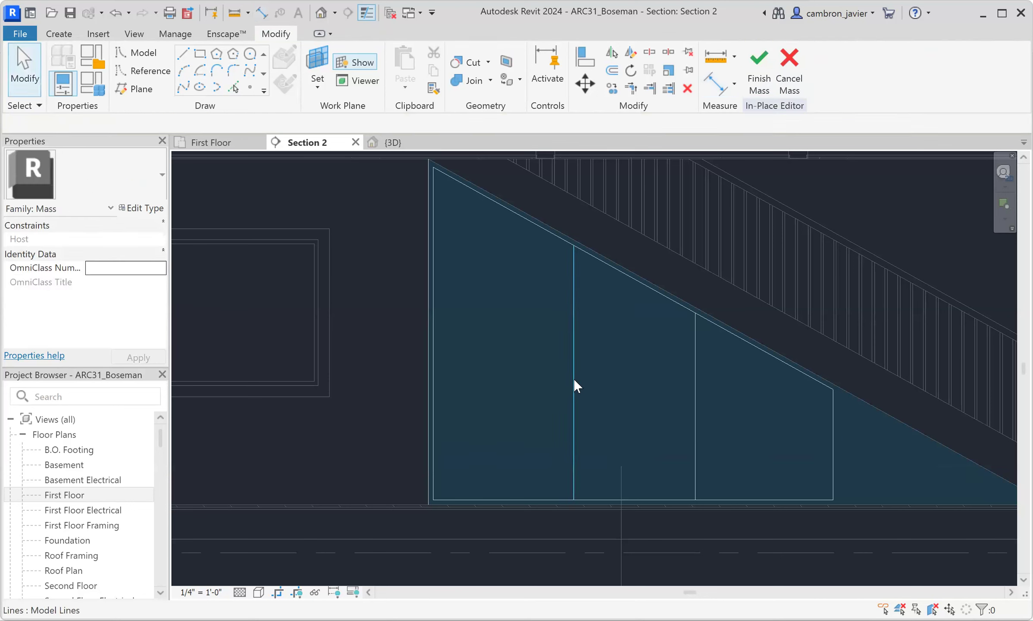
{"action": "left_click", "coordinate": [573, 379]}
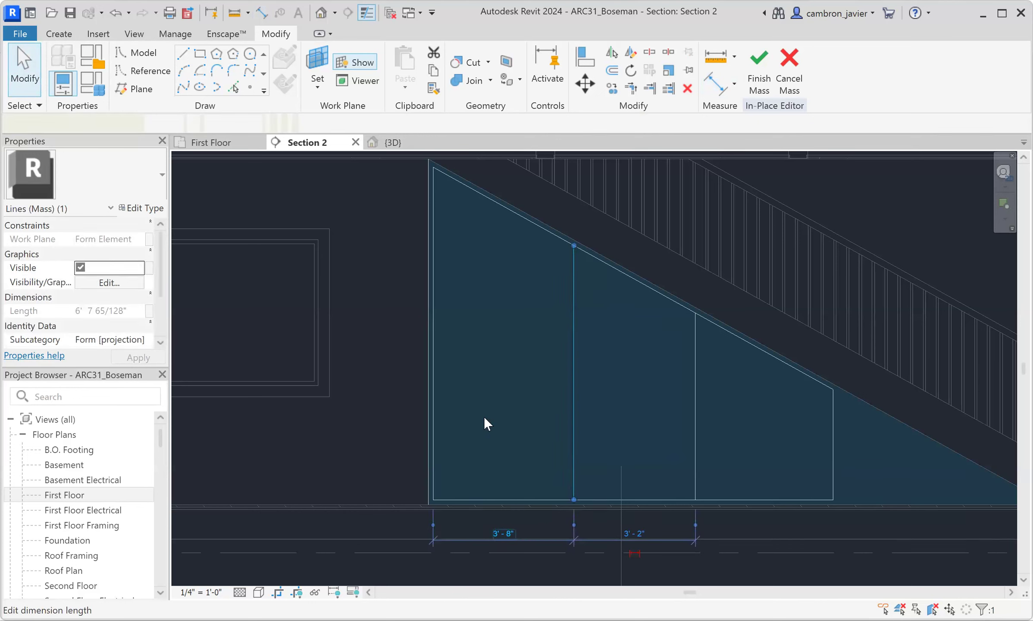
{"action": "type", "text": "41"}
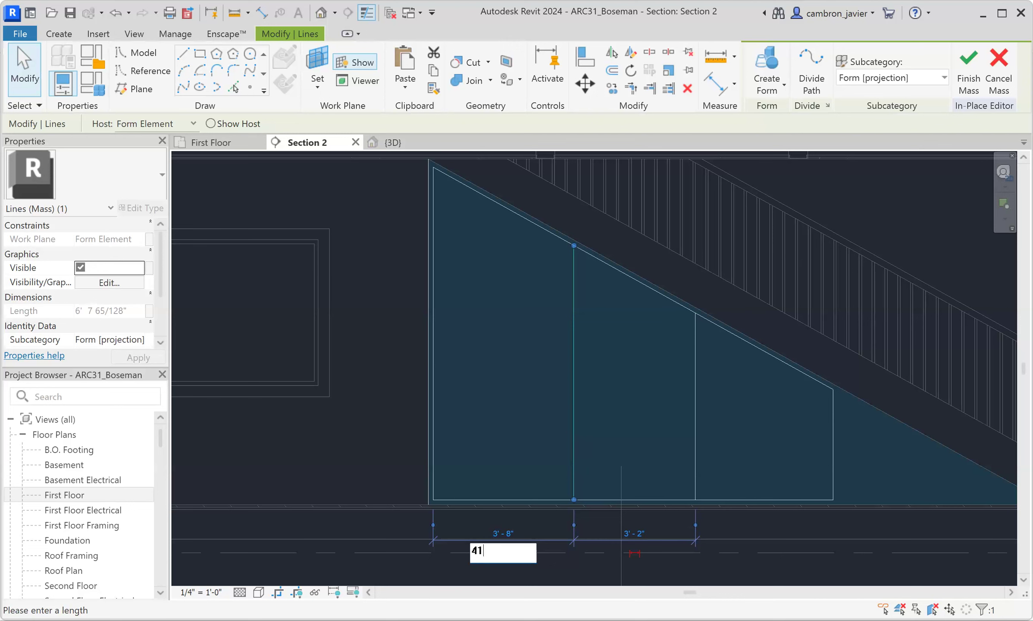
{"action": "type", "text": " 1/2\""}
{"action": "key", "text": "Return"}
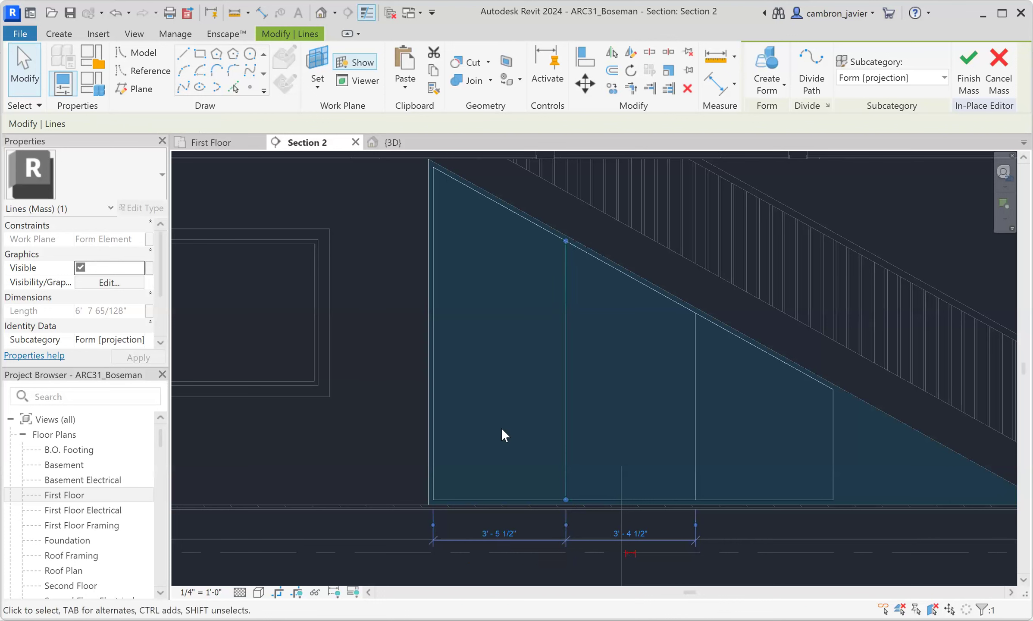
Move the right vertical line so the middle bay is 3'-5 1/2" wide
{"action": "left_click", "coordinate": [695, 411]}
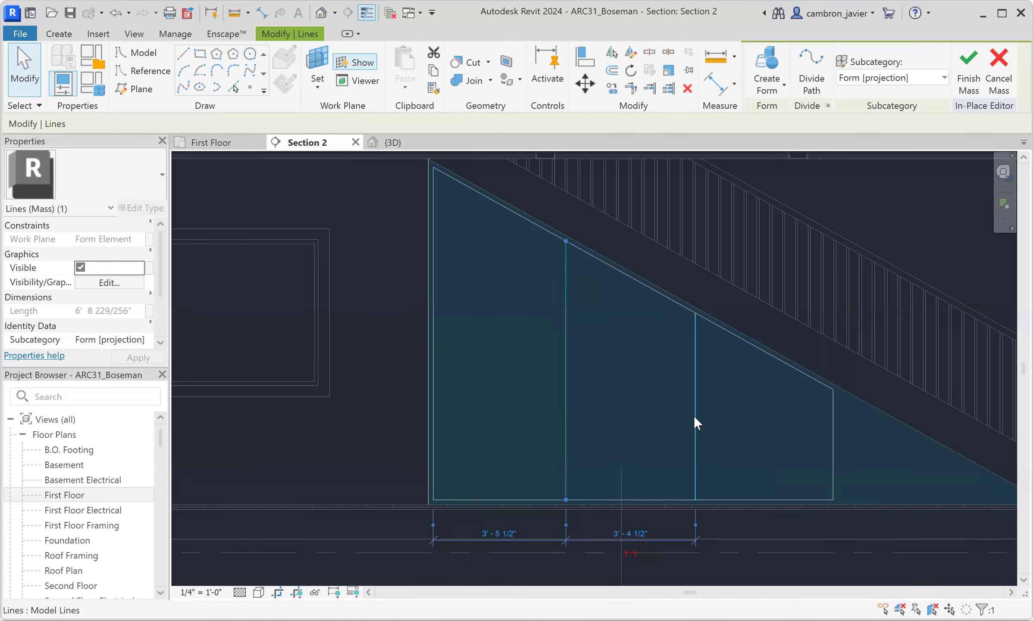
{"action": "left_click", "coordinate": [635, 533]}
{"action": "left_click", "coordinate": [619, 550]}
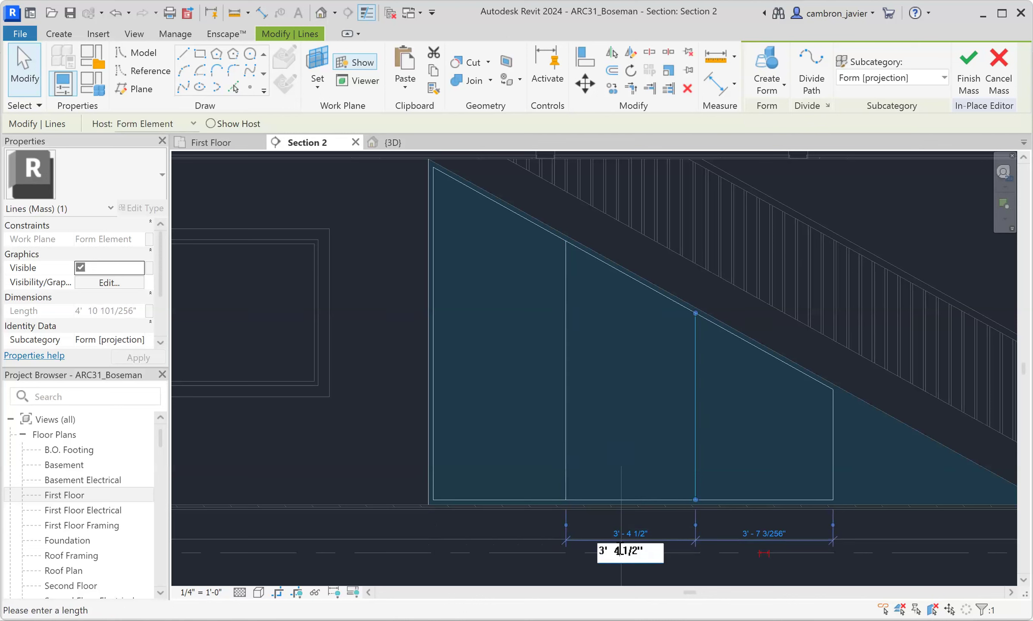
{"action": "key", "text": "BackSpace"}
{"action": "type", "text": "5"}
{"action": "key", "text": "Return"}
{"action": "left_click", "coordinate": [885, 513]}
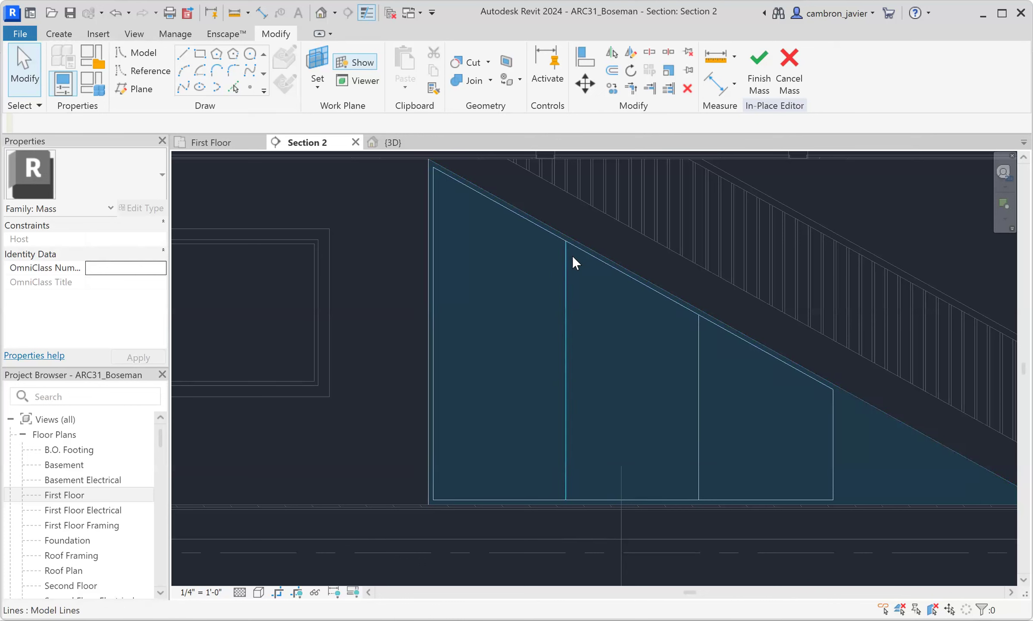
Offset the left and right vertical bay lines by 3/4" using OF
{"action": "key", "text": "Tab"}
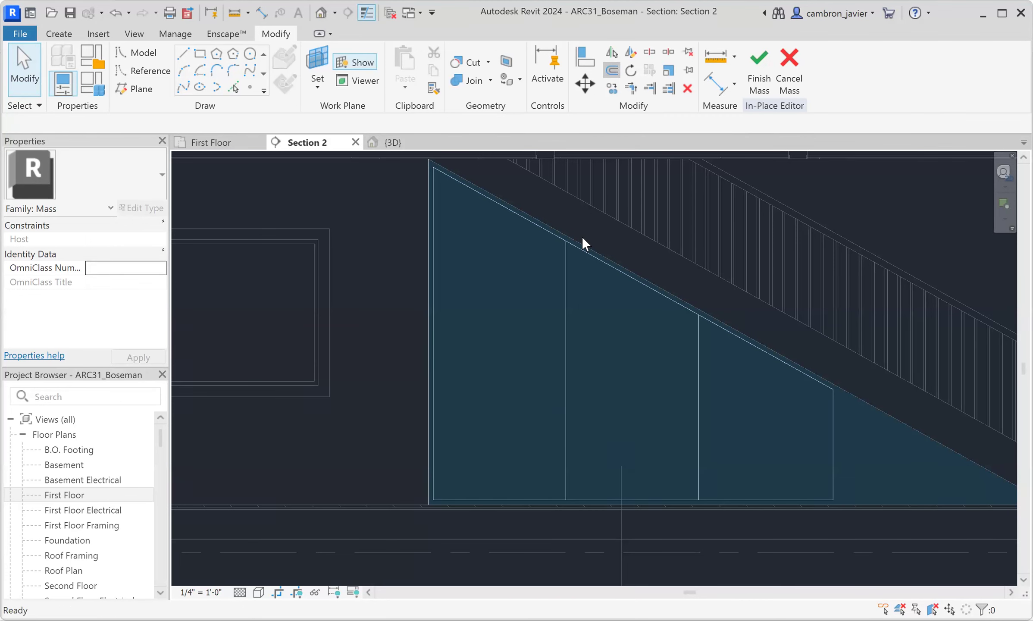
{"action": "key", "text": "o"}
{"action": "key", "text": "f"}
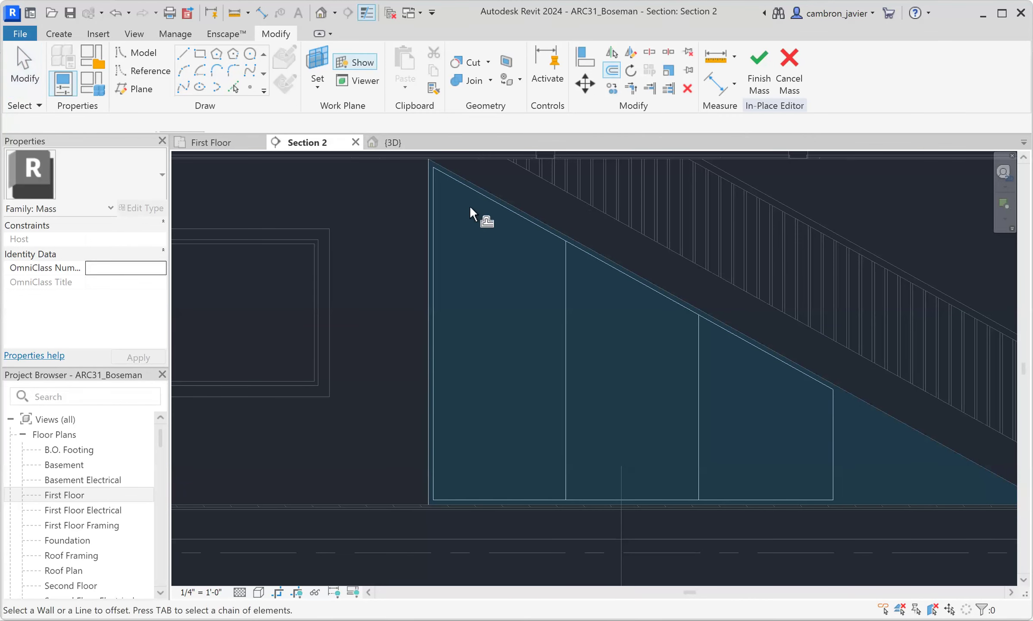
{"action": "scroll", "coordinate": [577, 215], "scroll_direction": "up", "scroll_amount": 2}
{"action": "left_click", "coordinate": [166, 122]}
{"action": "key", "text": "Return"}
{"action": "type", "text": "0 0"}
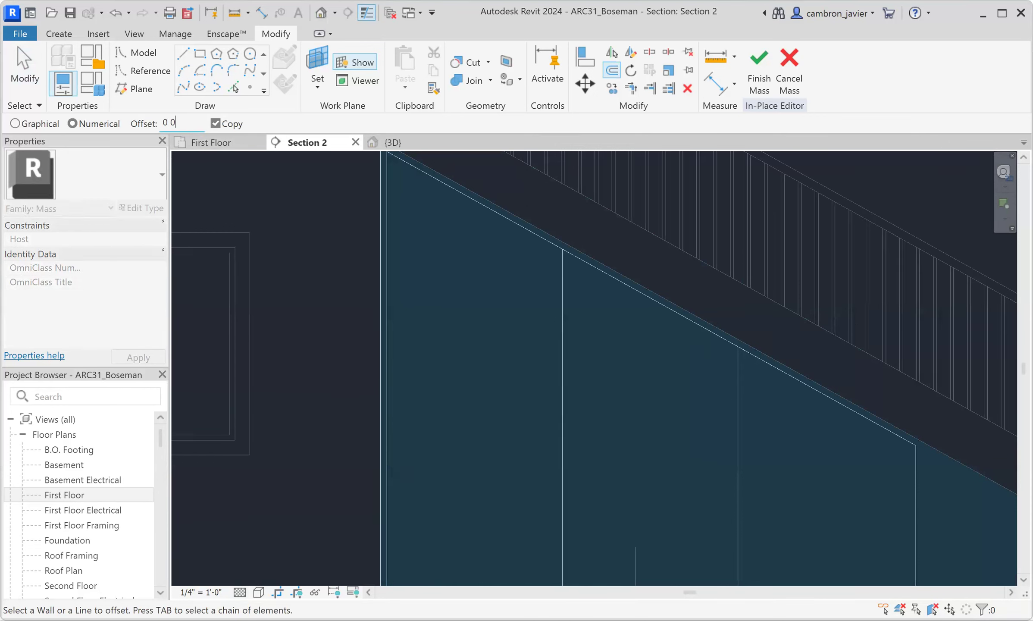
{"action": "type", "text": " 3/4"}
{"action": "key", "text": "Return"}
{"action": "left_click", "coordinate": [559, 282]}
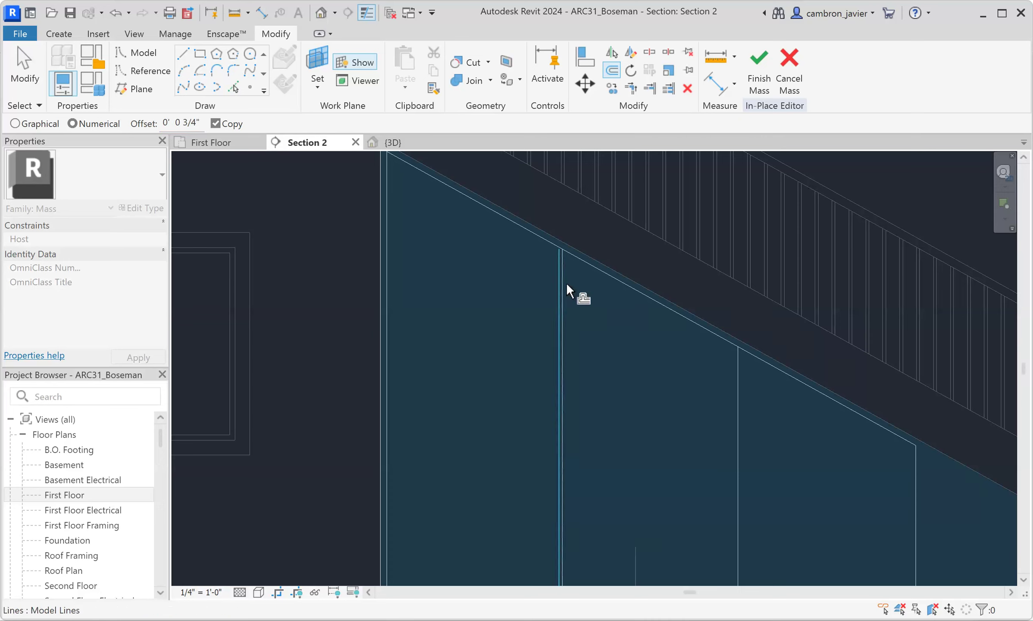
{"action": "left_click", "coordinate": [736, 399]}
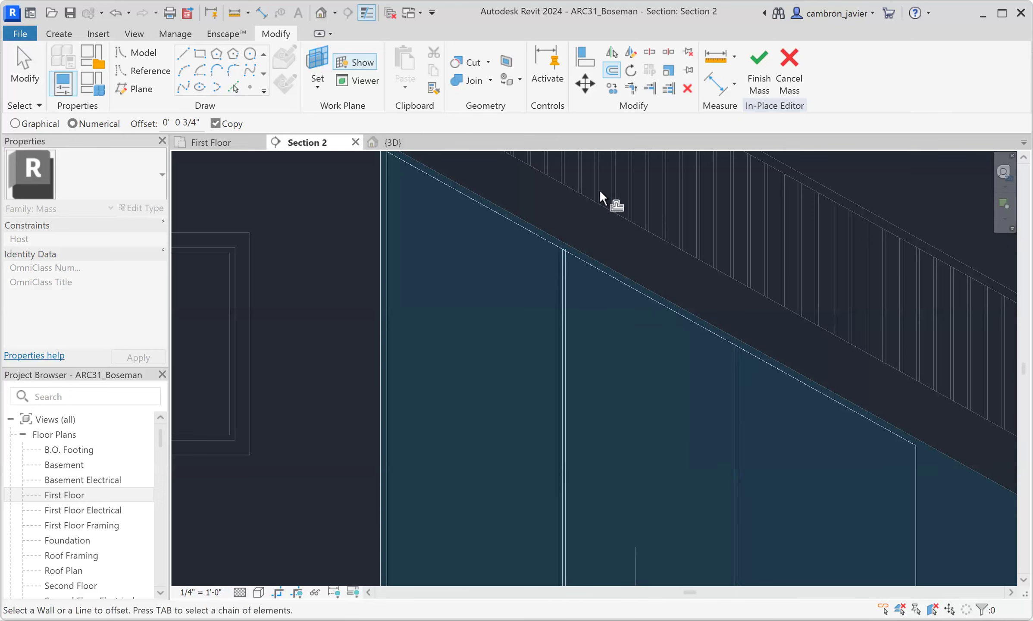
{"action": "key", "text": "Escape"}
Delete the overlapping vertical mass line at the slope
{"action": "scroll", "coordinate": [560, 244], "scroll_direction": "up", "scroll_amount": 5}
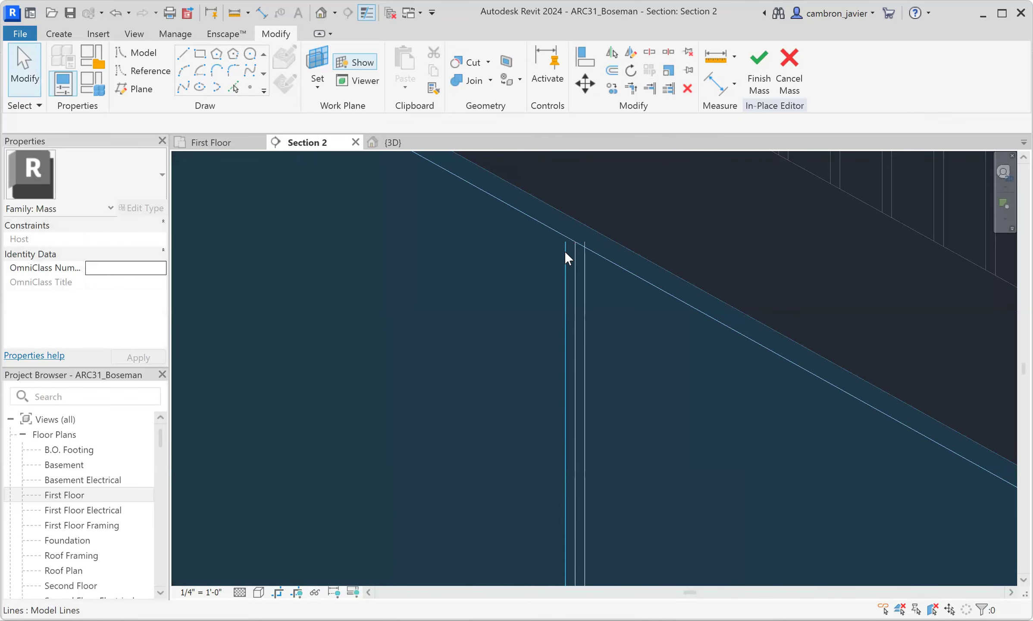
{"action": "left_click", "coordinate": [565, 242]}
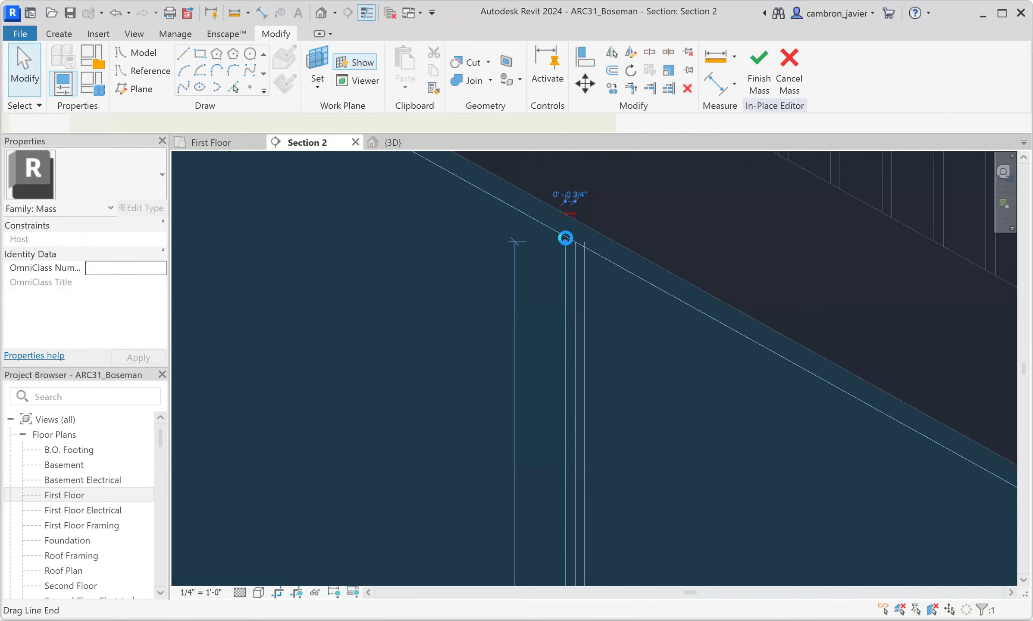
{"action": "key", "text": "l"}
{"action": "key", "text": "i"}
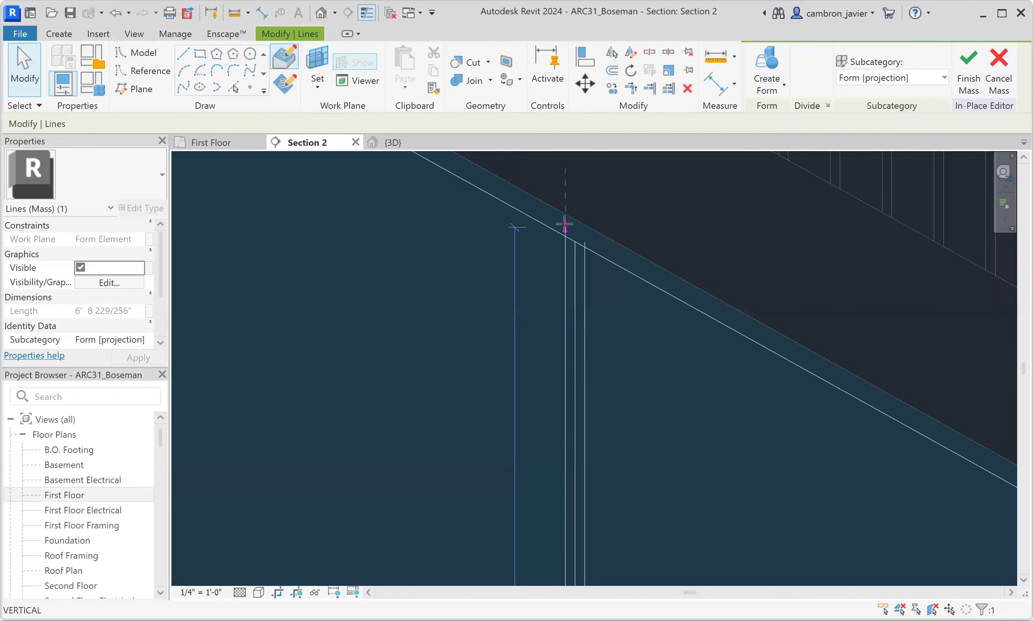
{"action": "key", "text": "Escape"}
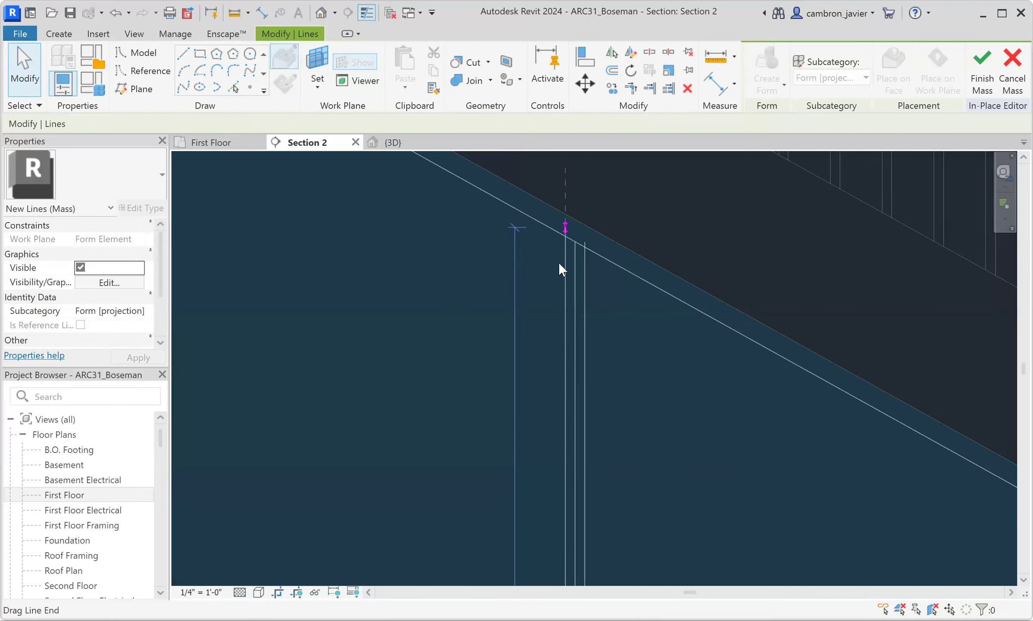
{"action": "left_click", "coordinate": [549, 293]}
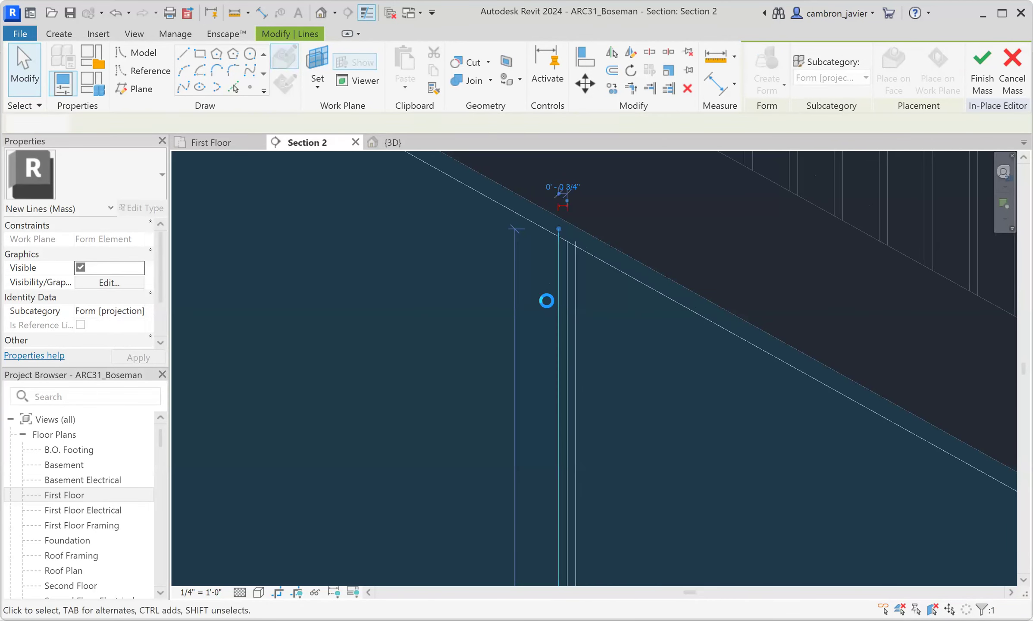
{"action": "key", "text": "Escape"}
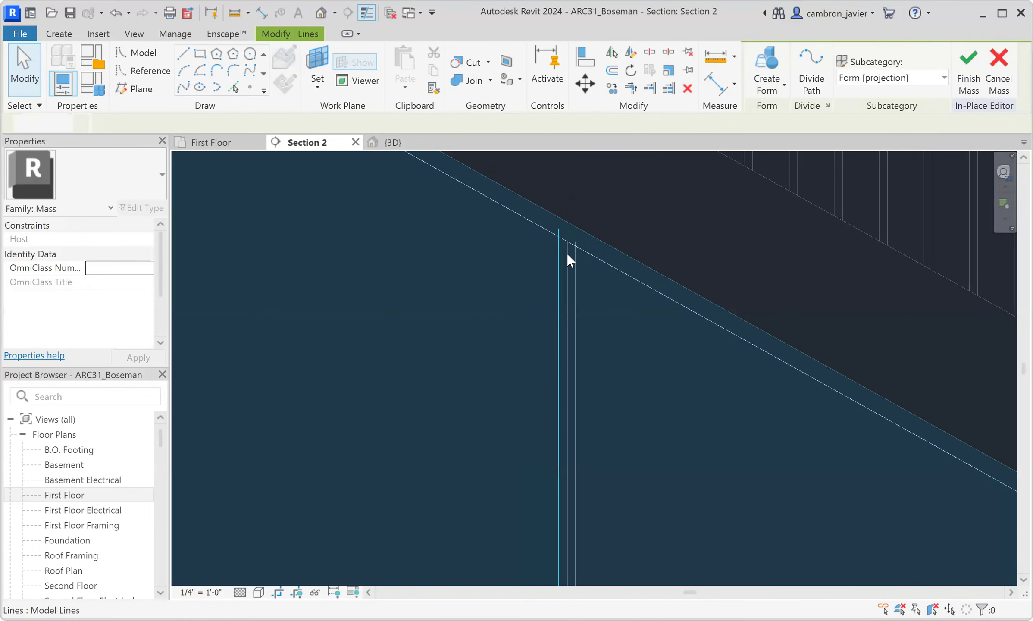
{"action": "left_click", "coordinate": [566, 250]}
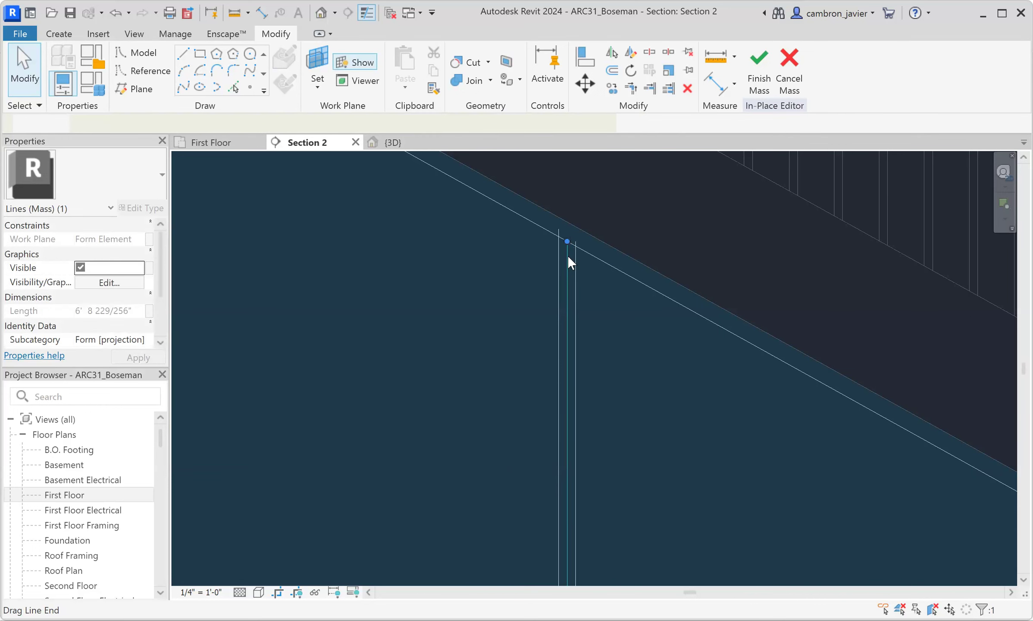
{"action": "key", "text": "Delete"}
Delete the second duplicate vertical line under the slope and pan to the whole mass
{"action": "scroll", "coordinate": [517, 302], "scroll_direction": "down", "scroll_amount": 4}
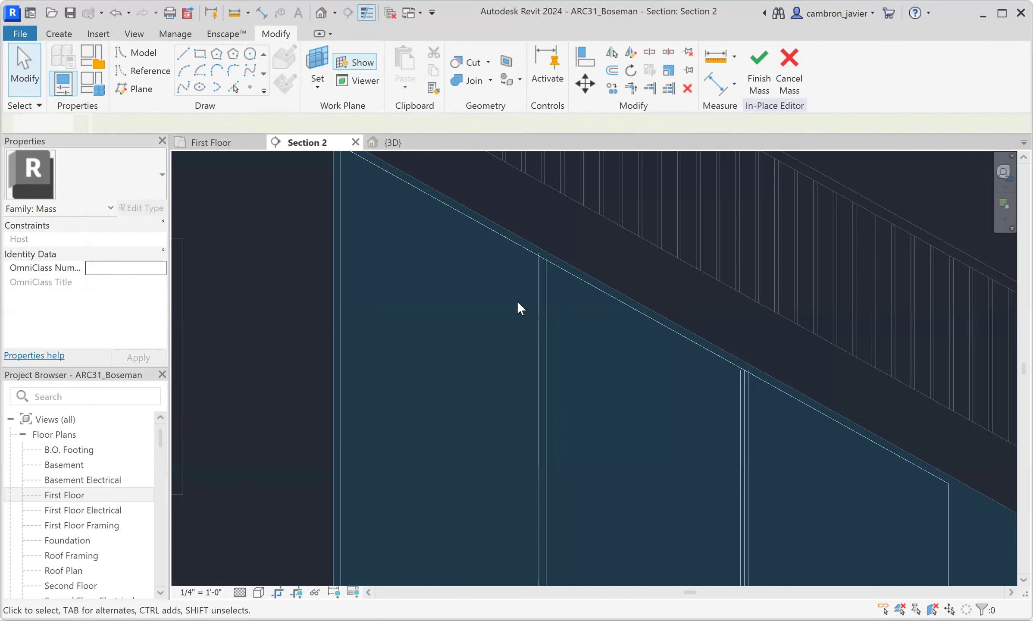
{"action": "scroll", "coordinate": [659, 340], "scroll_direction": "up", "scroll_amount": 4}
{"action": "scroll", "coordinate": [642, 340], "scroll_direction": "up", "scroll_amount": 2}
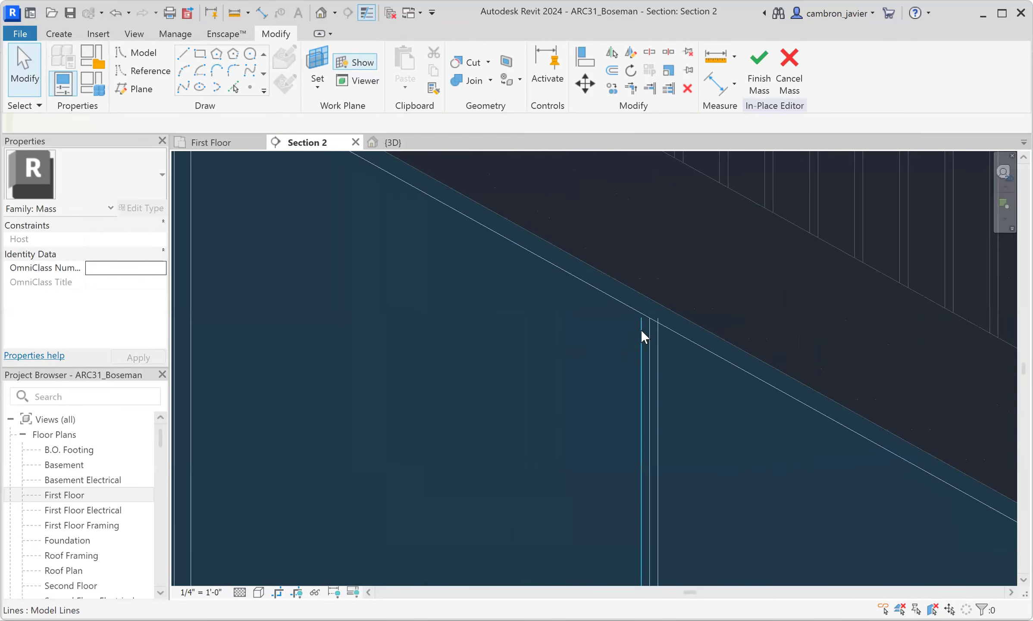
{"action": "left_click", "coordinate": [641, 318]}
{"action": "scroll", "coordinate": [641, 318], "scroll_direction": "up", "scroll_amount": 2}
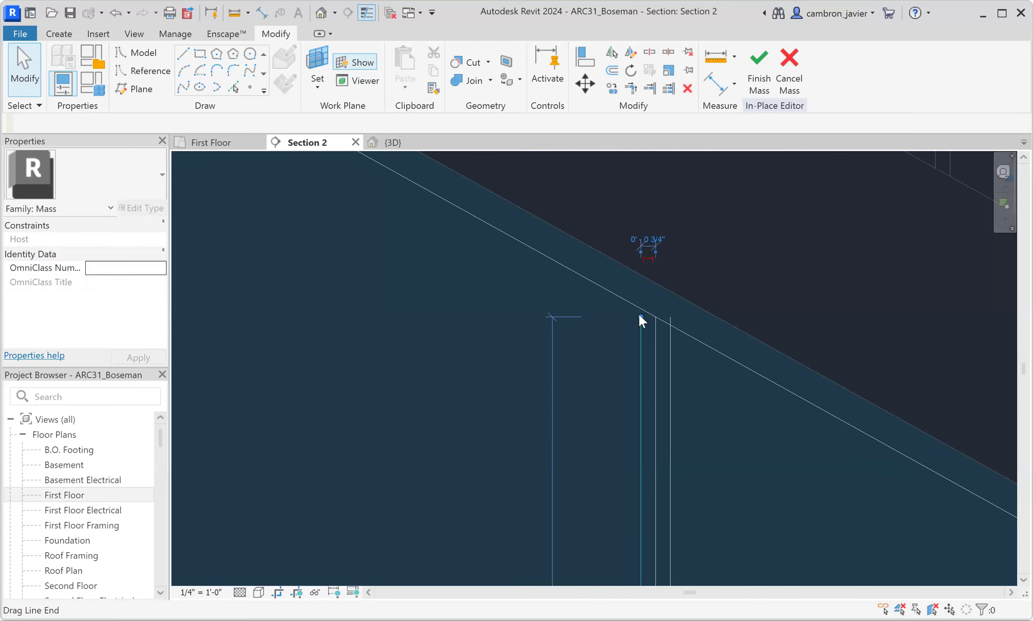
{"action": "left_click", "coordinate": [640, 317]}
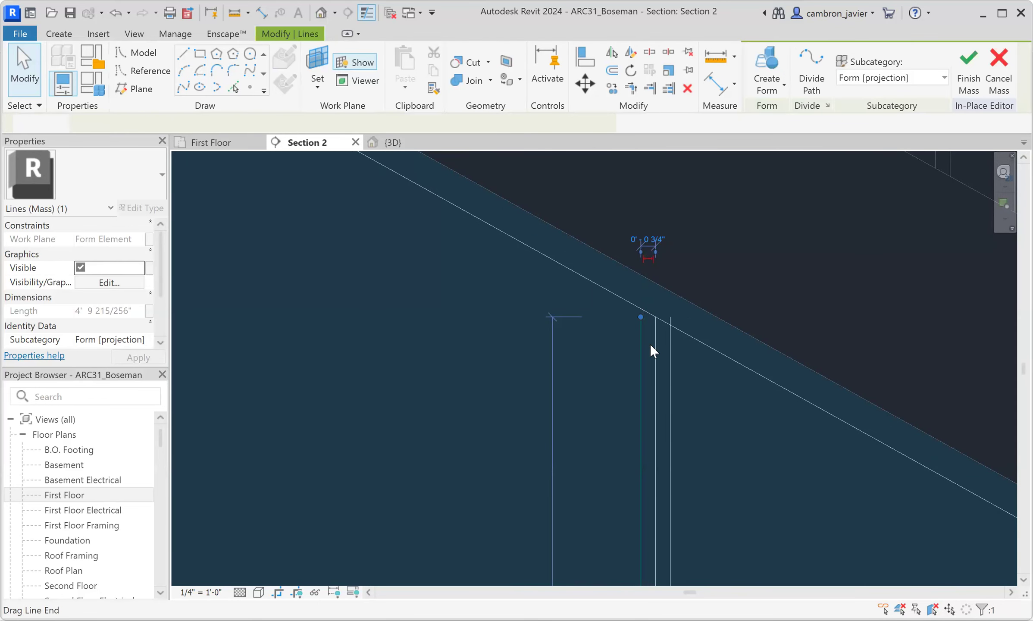
{"action": "key", "text": "ctrl+z"}
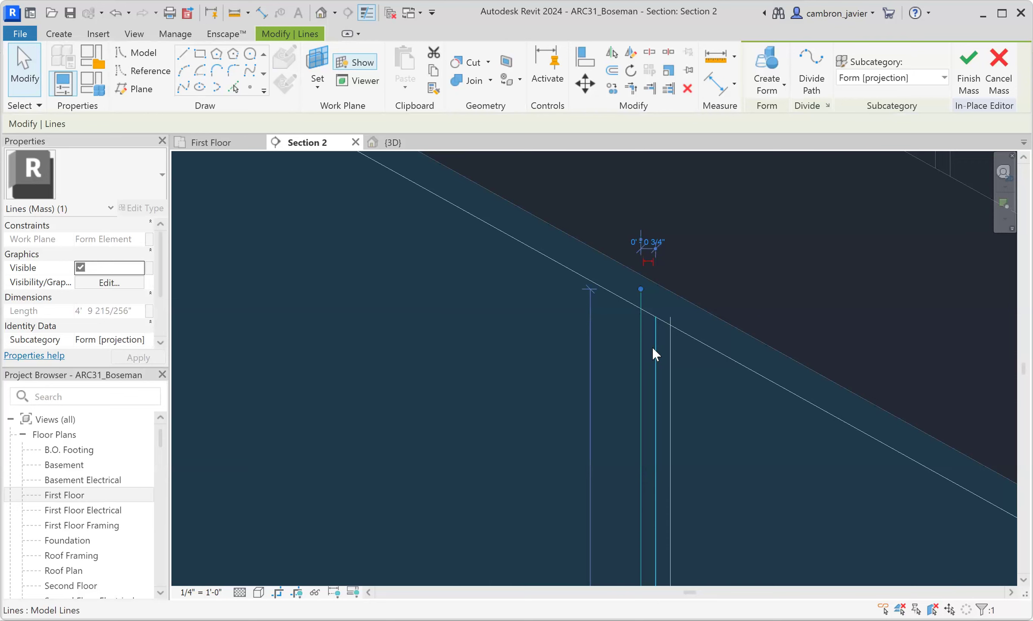
{"action": "left_click", "coordinate": [652, 347]}
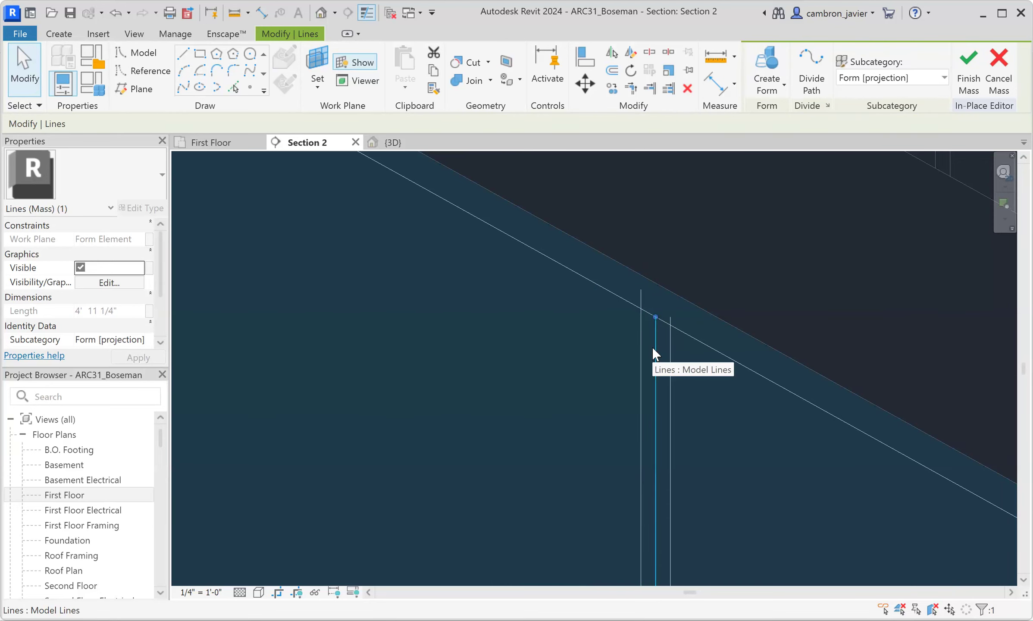
{"action": "key", "text": "Delete"}
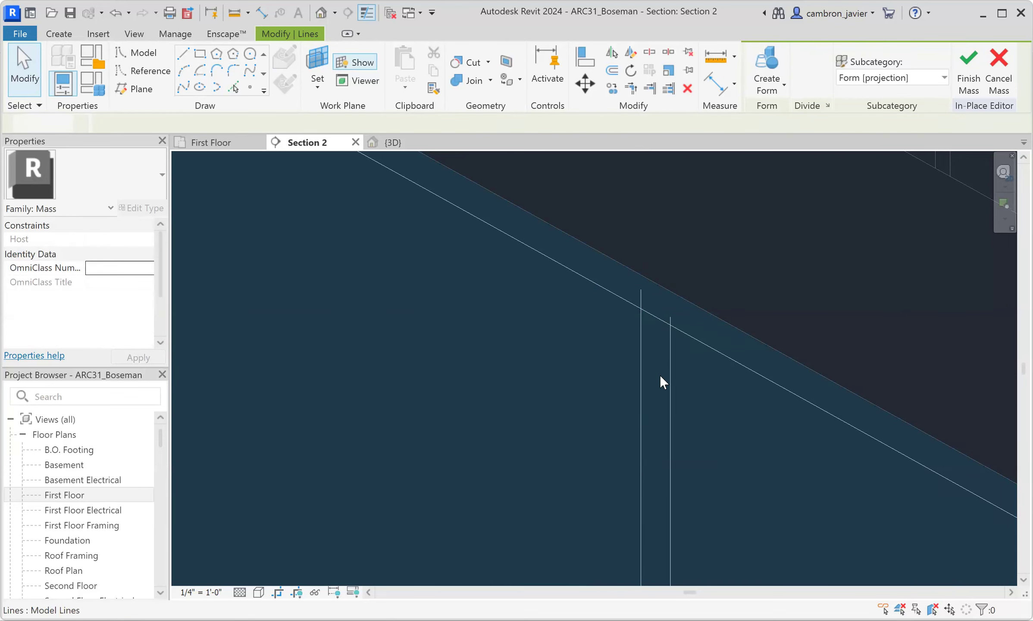
{"action": "scroll", "coordinate": [659, 375], "scroll_direction": "down", "scroll_amount": 5}
{"action": "middle_click_drag", "start_coordinate": [357, 335], "coordinate": [409, 339]}
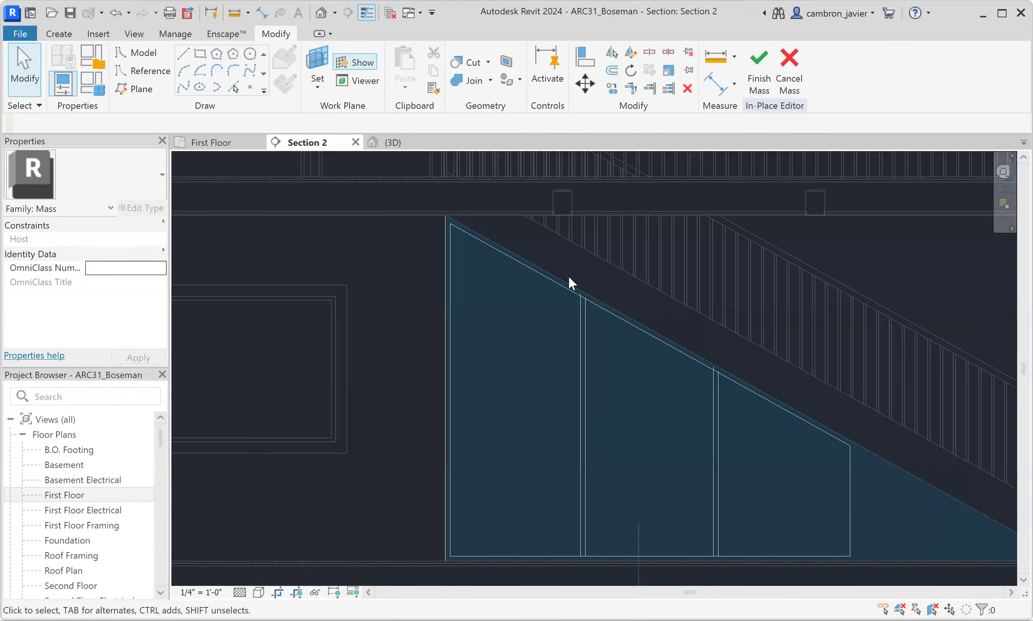
{"action": "left_click", "coordinate": [391, 142]}
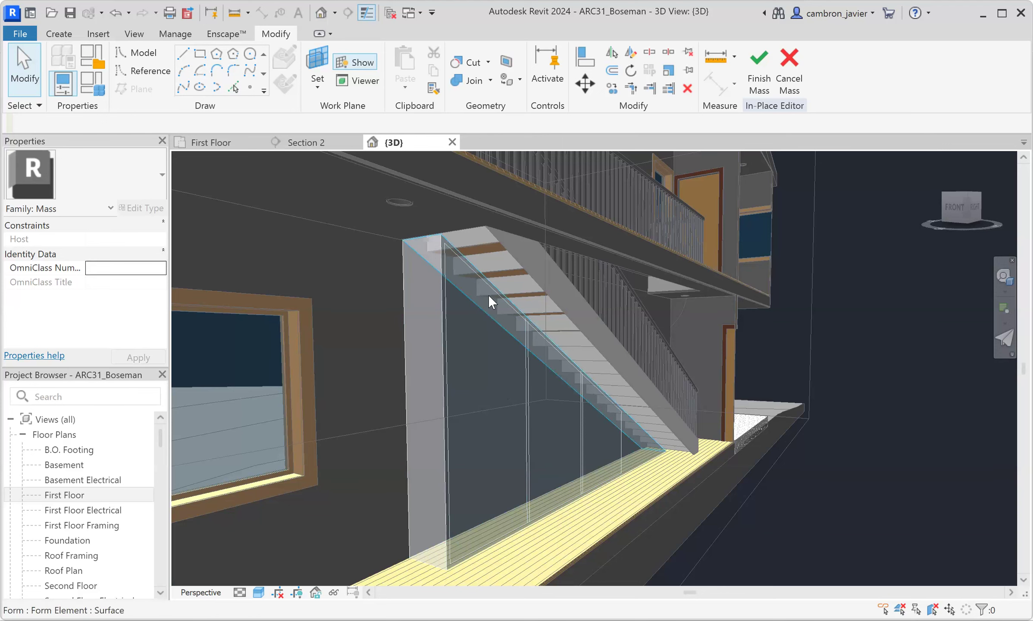
{"action": "left_click", "coordinate": [330, 143]}
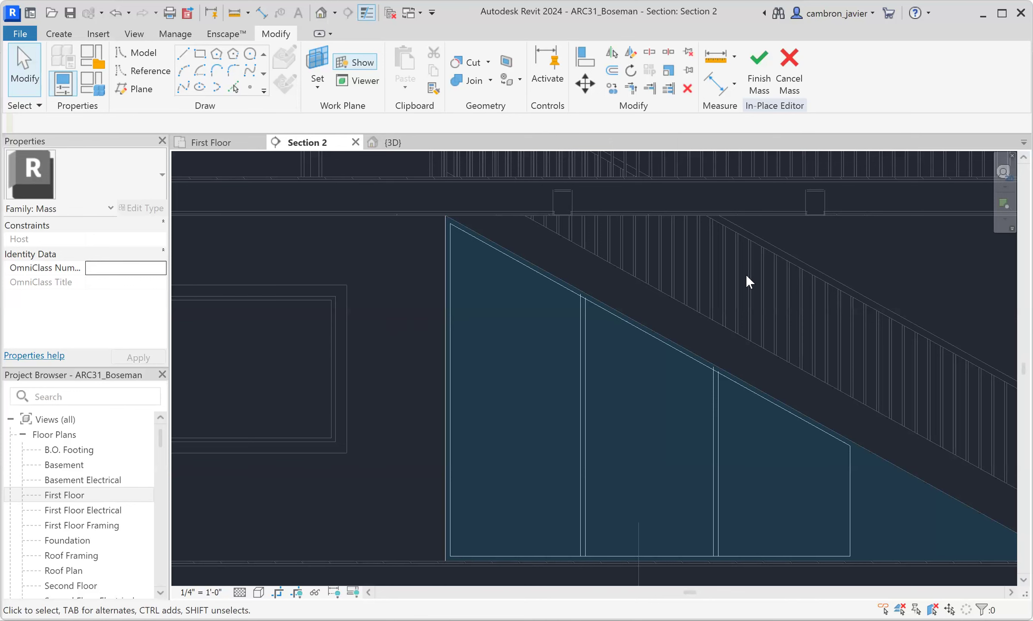
{"action": "scroll", "coordinate": [746, 274], "scroll_direction": "up", "scroll_amount": 1}
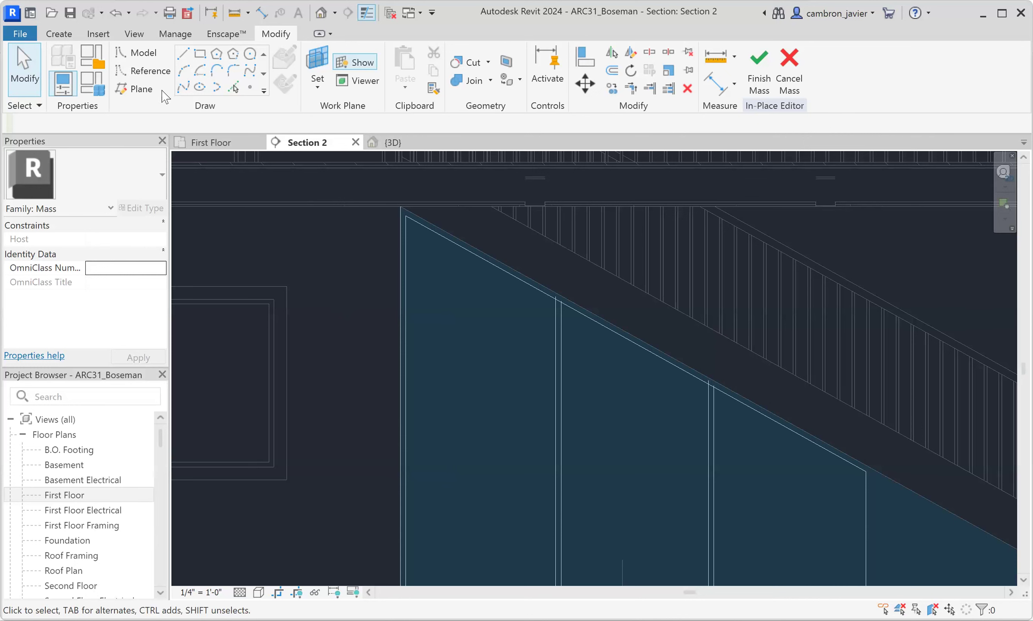
Draw a horizontal reference line from the slope intersection leftward past the mass
{"action": "left_click", "coordinate": [149, 71]}
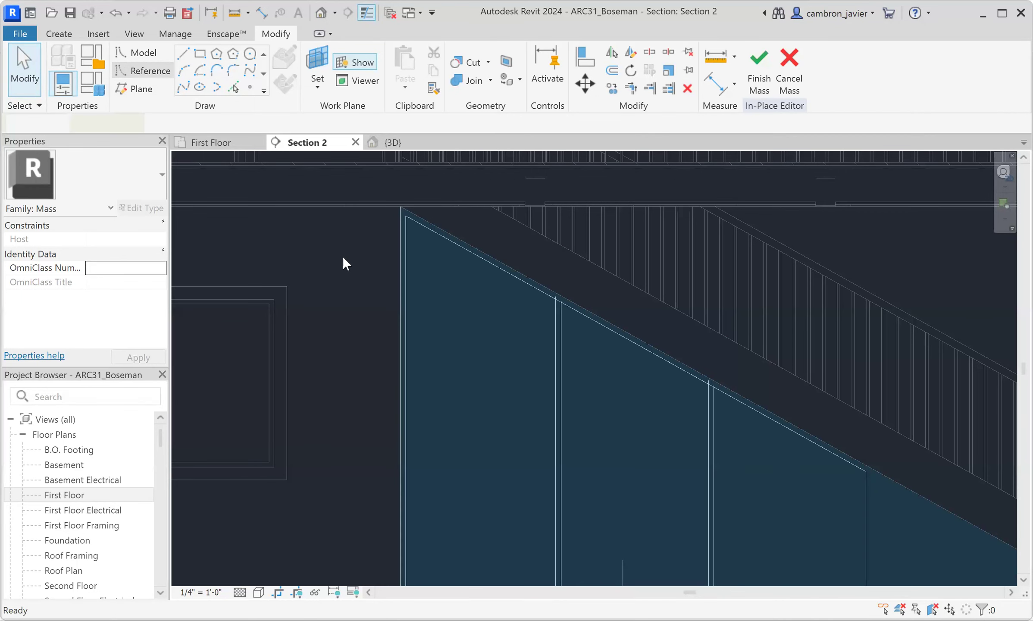
{"action": "scroll", "coordinate": [517, 318], "scroll_direction": "down", "scroll_amount": 3}
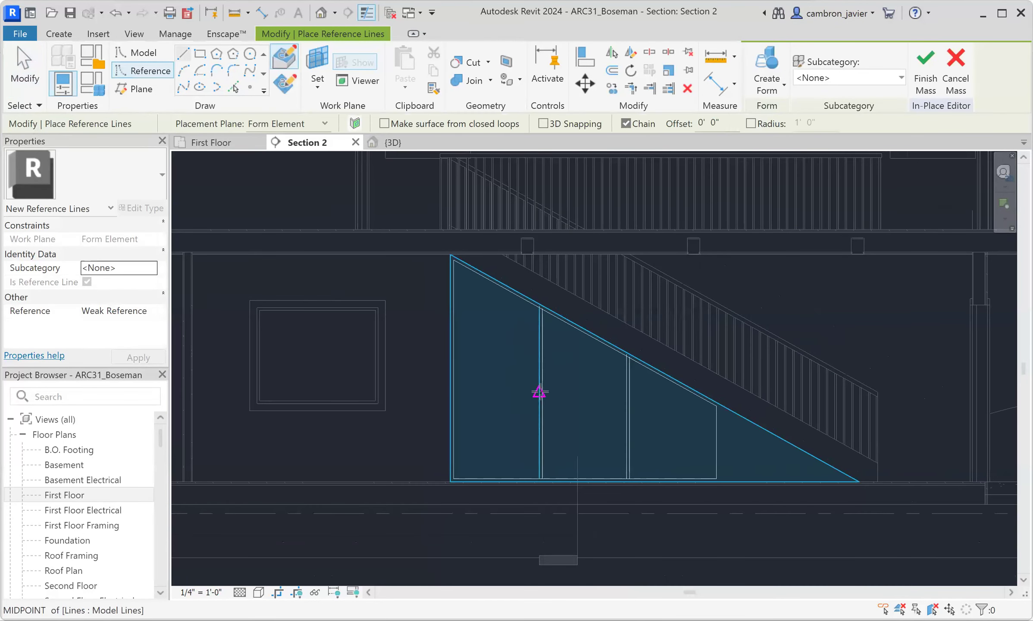
{"action": "scroll", "coordinate": [544, 319], "scroll_direction": "up", "scroll_amount": 3}
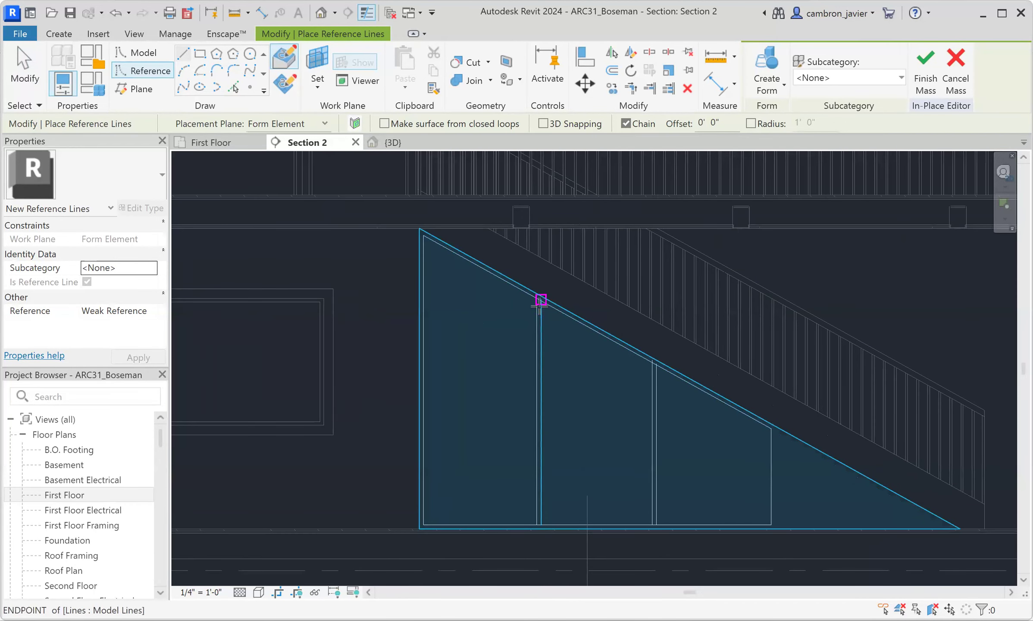
{"action": "scroll", "coordinate": [538, 302], "scroll_direction": "up", "scroll_amount": 4}
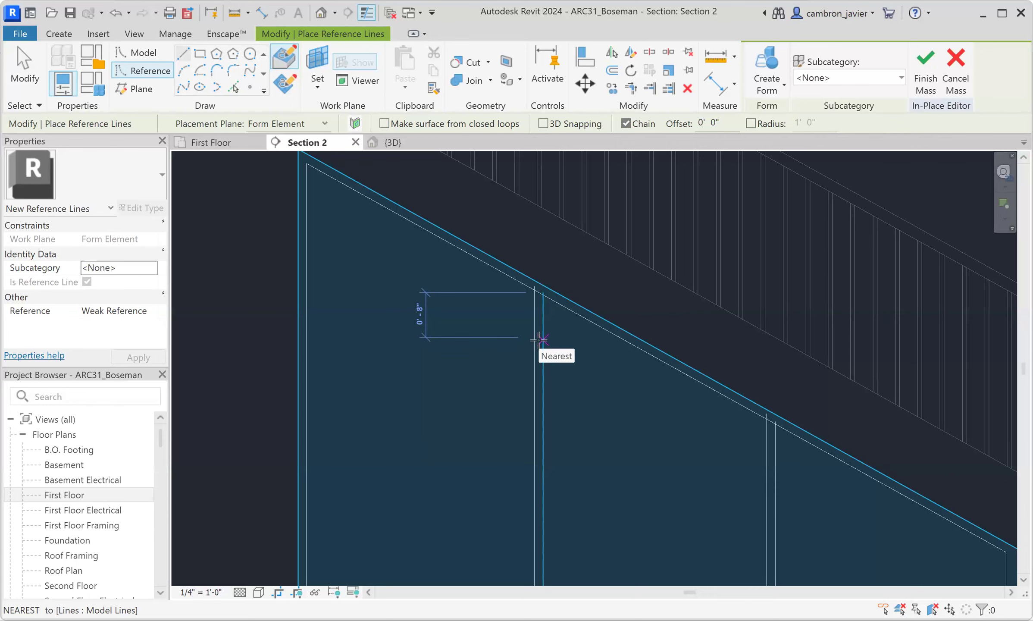
{"action": "scroll", "coordinate": [537, 294], "scroll_direction": "up", "scroll_amount": 3}
{"action": "left_click", "coordinate": [534, 292]}
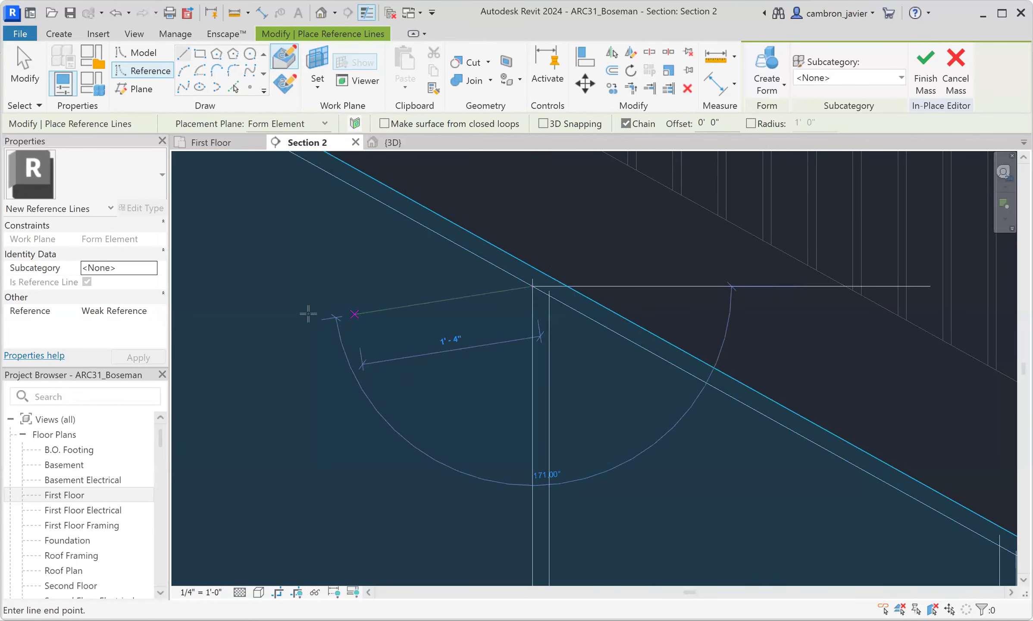
{"action": "scroll", "coordinate": [306, 309], "scroll_direction": "down", "scroll_amount": 2}
{"action": "scroll", "coordinate": [366, 302], "scroll_direction": "down", "scroll_amount": 3}
{"action": "scroll", "coordinate": [512, 274], "scroll_direction": "up", "scroll_amount": 2}
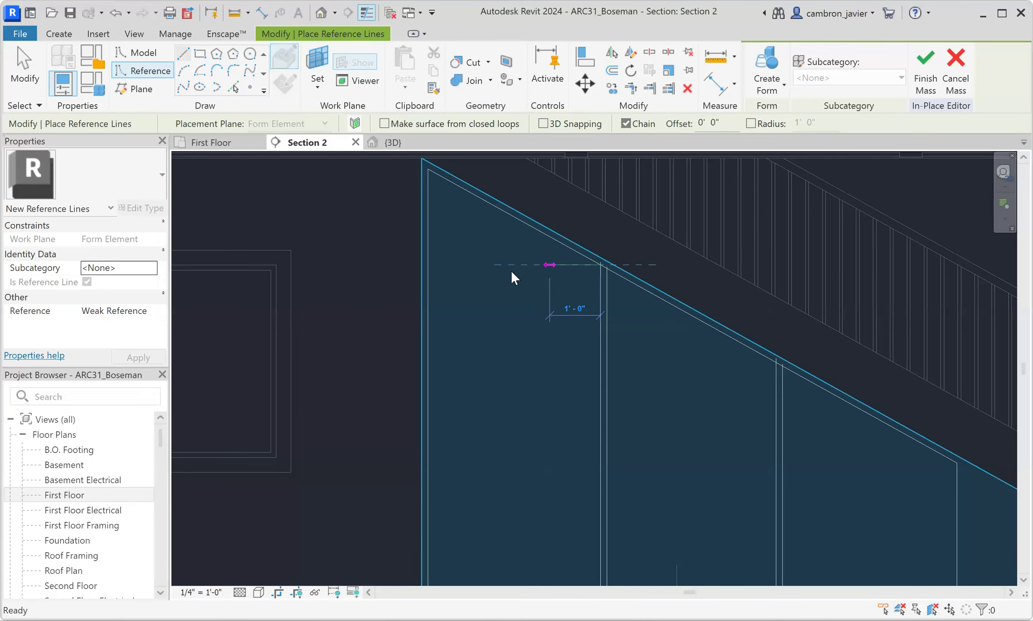
{"action": "left_click", "coordinate": [368, 276]}
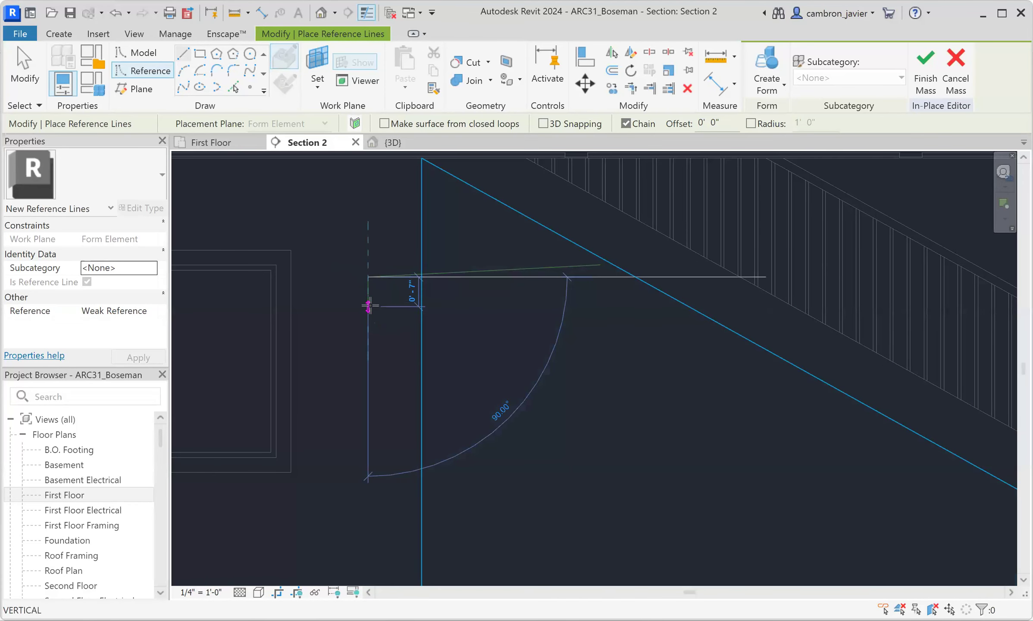
{"action": "key", "text": "Escape"}
{"action": "key", "text": "Escape"}
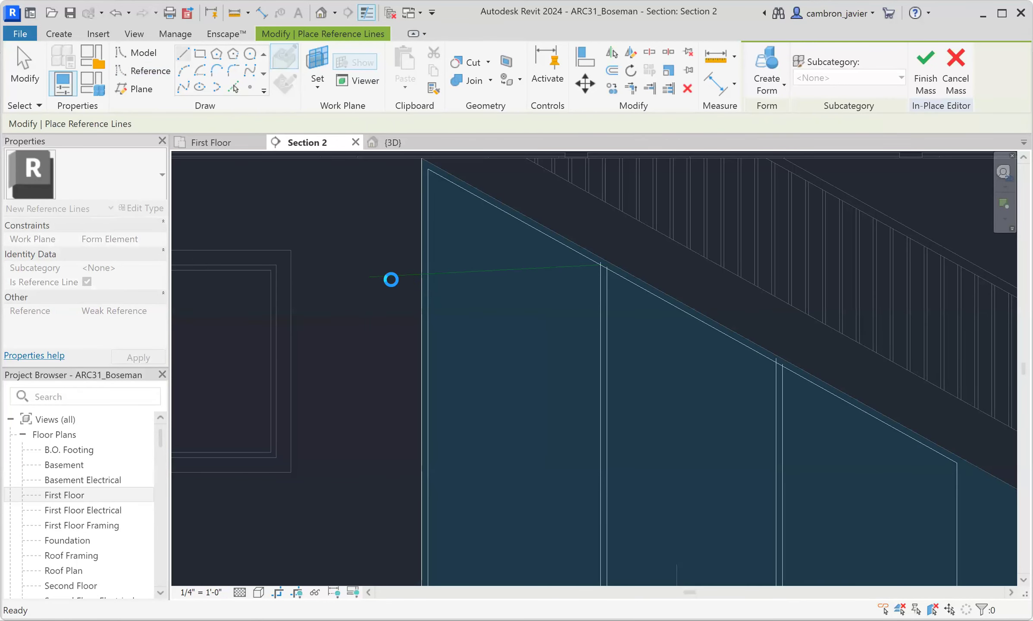
{"action": "scroll", "coordinate": [529, 275], "scroll_direction": "up", "scroll_amount": 2}
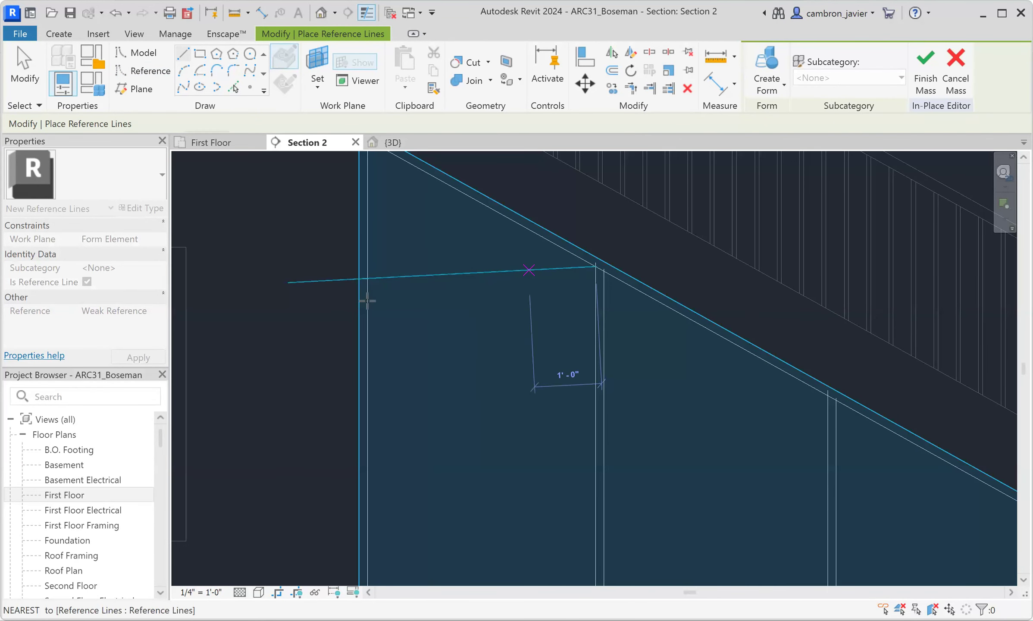
{"action": "key", "text": "Escape"}
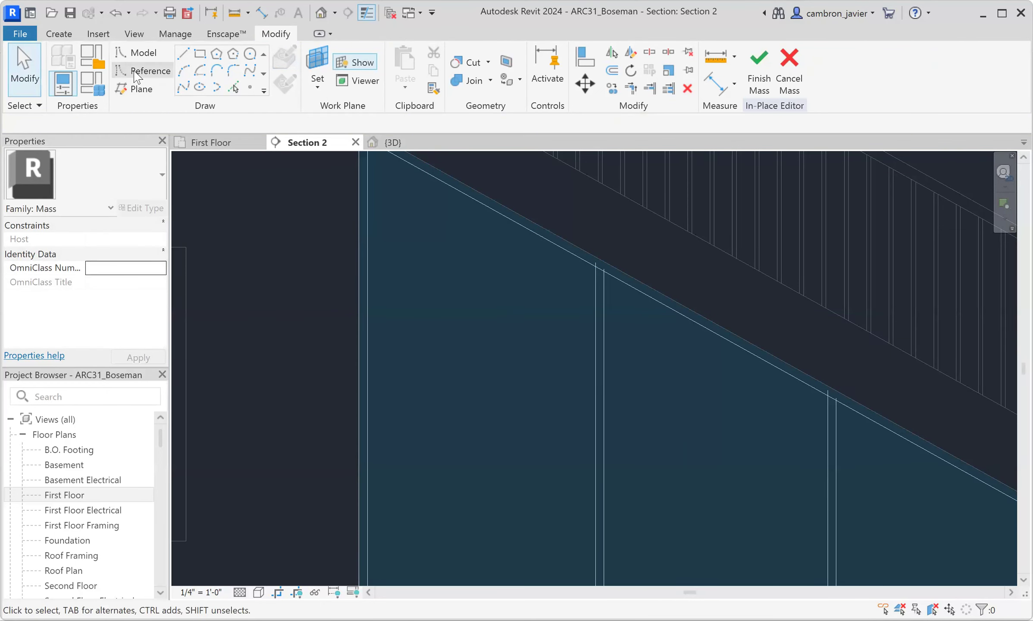
Draw a shelf reference line from the slope corner to the mass's left edge
{"action": "left_click", "coordinate": [594, 265]}
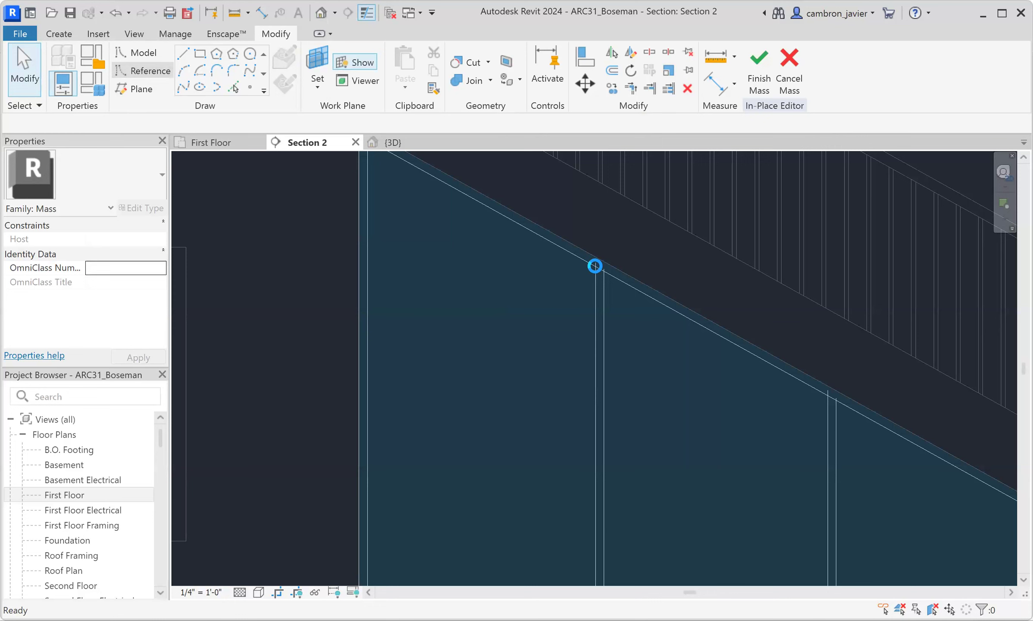
{"action": "key", "text": "Return"}
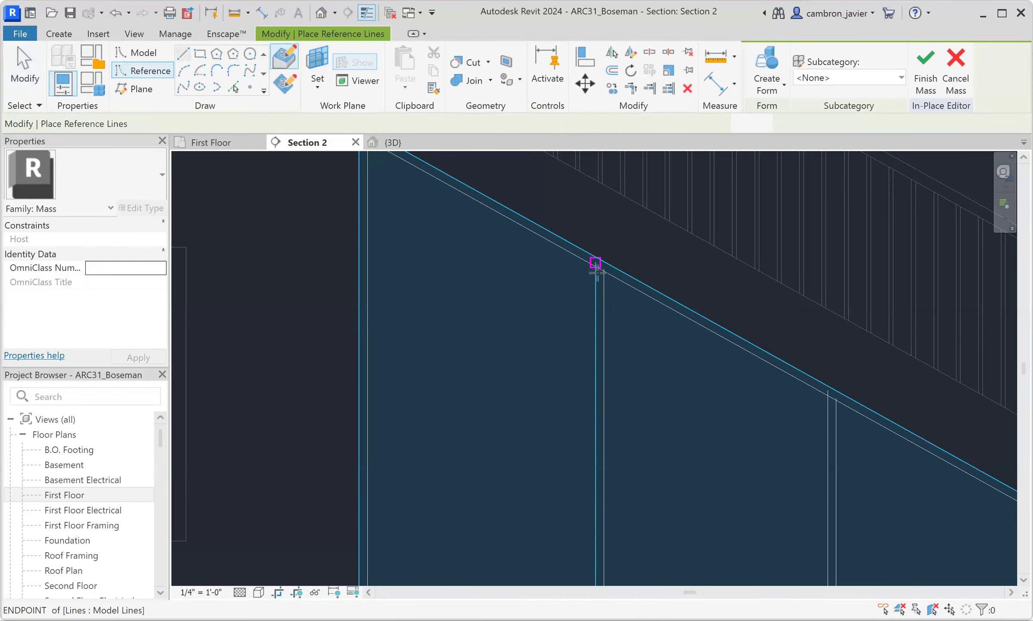
{"action": "scroll", "coordinate": [595, 262], "scroll_direction": "up", "scroll_amount": 2}
{"action": "left_click", "coordinate": [594, 260]}
{"action": "scroll", "coordinate": [423, 319], "scroll_direction": "down", "scroll_amount": 2}
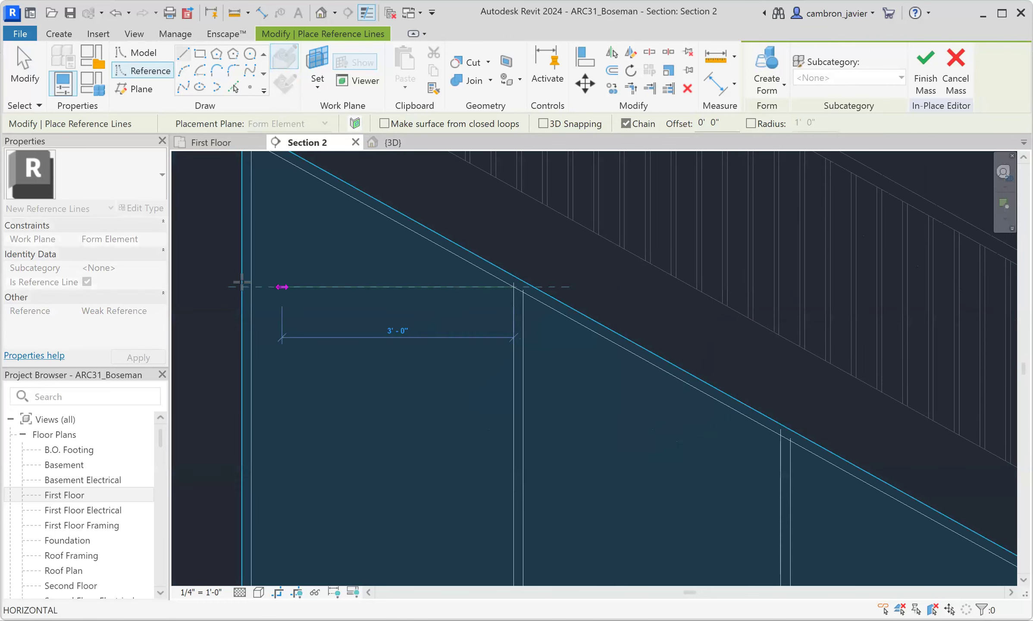
{"action": "left_click", "coordinate": [198, 286]}
{"action": "middle_click_drag", "start_coordinate": [452, 350], "coordinate": [513, 377]}
{"action": "scroll", "coordinate": [513, 377], "scroll_direction": "down", "scroll_amount": 2}
{"action": "key", "text": "Escape"}
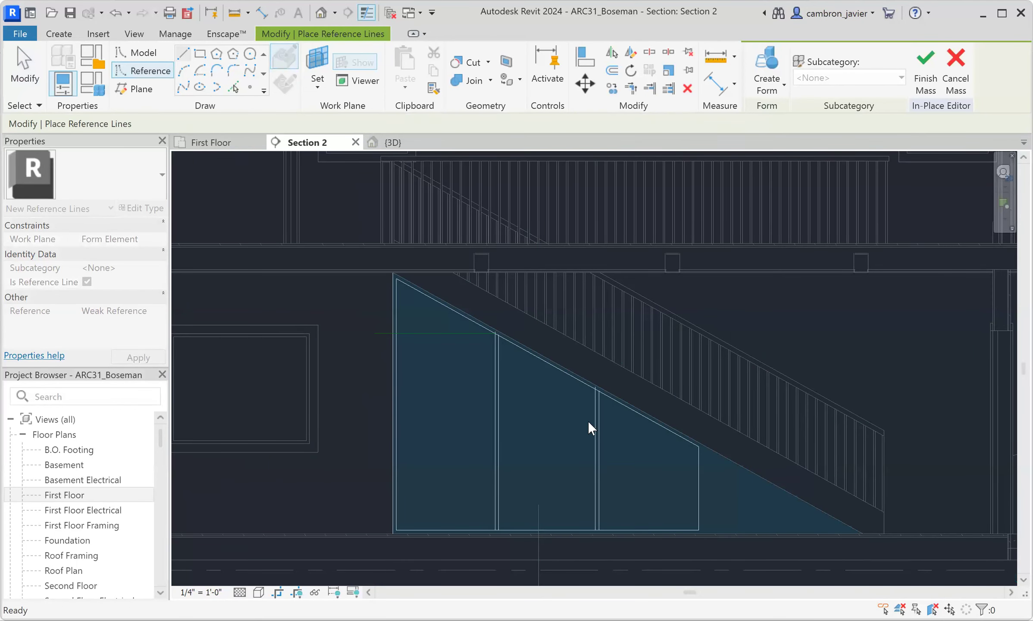
Draw a shelf reference line from a divider/slope intersection past the mass's left side
{"action": "left_click", "coordinate": [139, 68]}
{"action": "scroll", "coordinate": [592, 396], "scroll_direction": "up", "scroll_amount": 4}
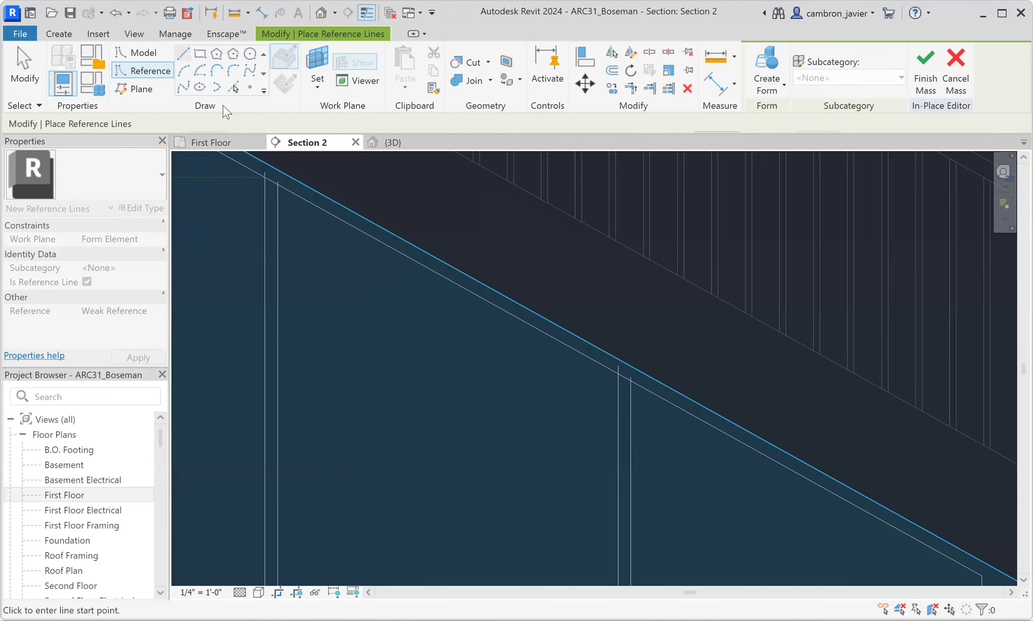
{"action": "left_click", "coordinate": [617, 373]}
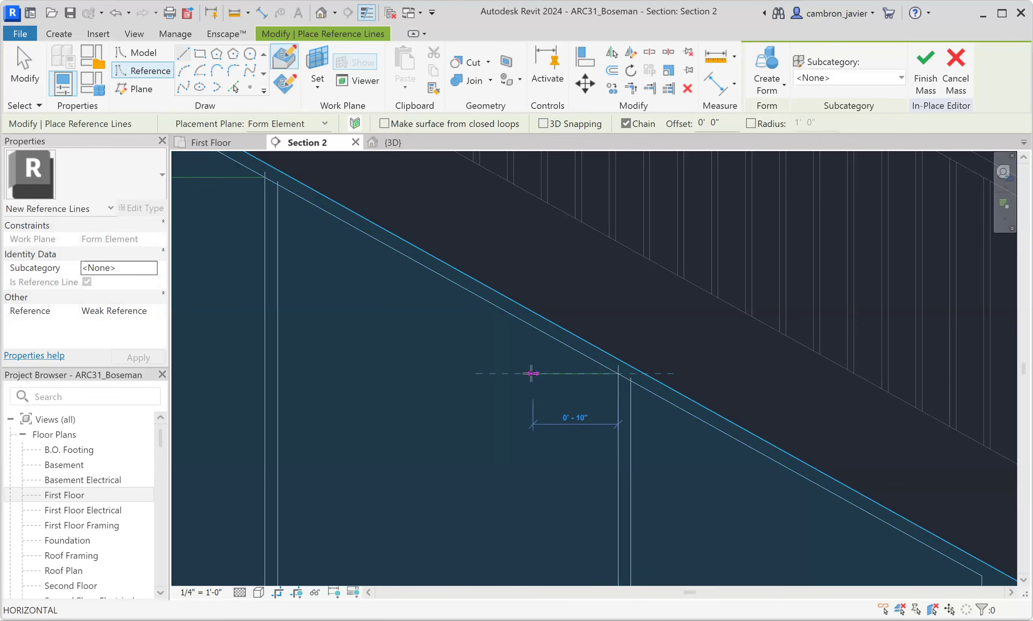
{"action": "scroll", "coordinate": [530, 373], "scroll_direction": "down", "scroll_amount": 2}
{"action": "scroll", "coordinate": [504, 373], "scroll_direction": "down", "scroll_amount": 3}
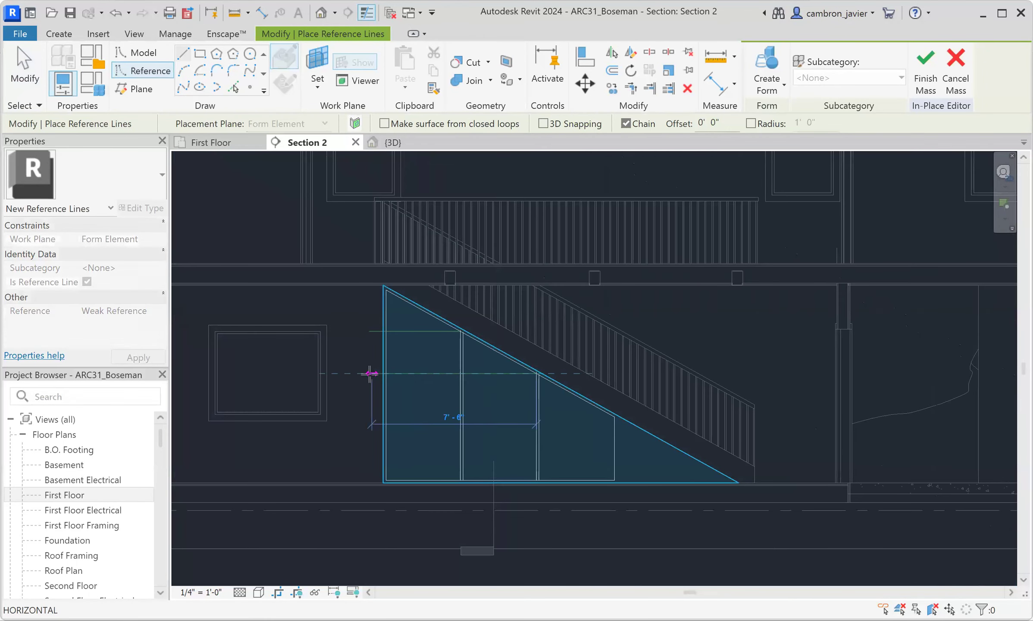
{"action": "left_click", "coordinate": [369, 373]}
{"action": "key", "text": "Escape"}
{"action": "key", "text": "Escape"}
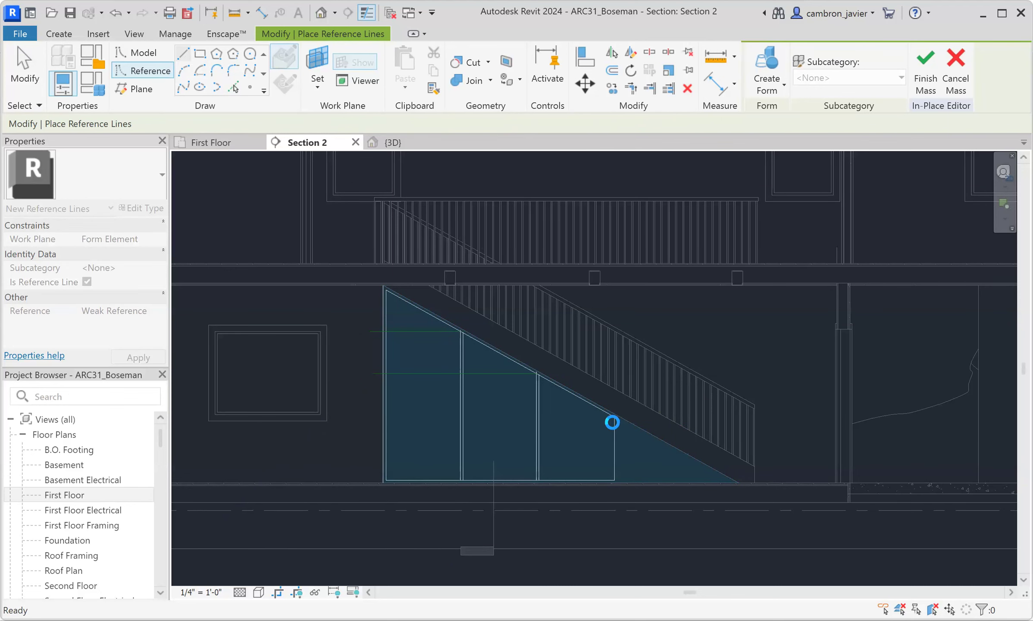
Draw another shelf reference line from the lower divider/slope intersection to left of the mass
{"action": "scroll", "coordinate": [612, 420], "scroll_direction": "up", "scroll_amount": 3}
{"action": "scroll", "coordinate": [611, 422], "scroll_direction": "up", "scroll_amount": 1}
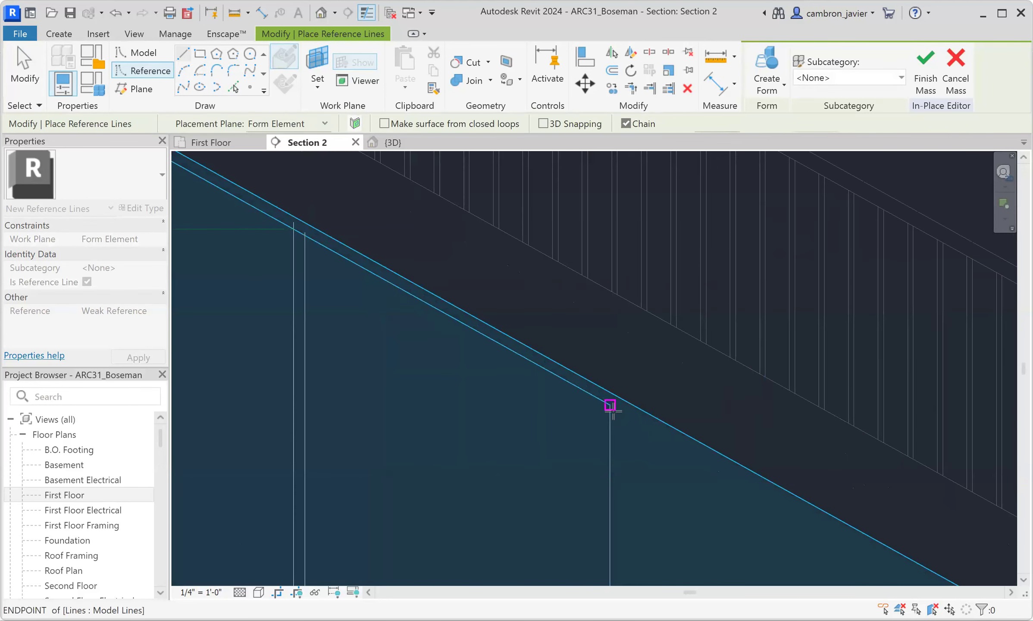
{"action": "left_click", "coordinate": [610, 409]}
{"action": "scroll", "coordinate": [518, 419], "scroll_direction": "down", "scroll_amount": 2}
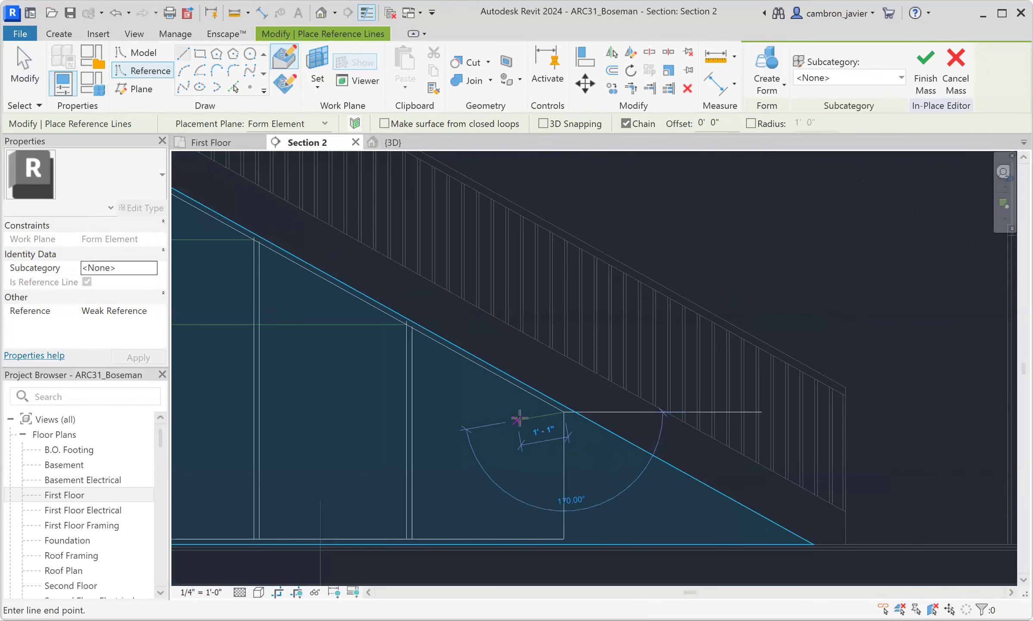
{"action": "scroll", "coordinate": [304, 403], "scroll_direction": "down", "scroll_amount": 3}
{"action": "left_click", "coordinate": [390, 417]}
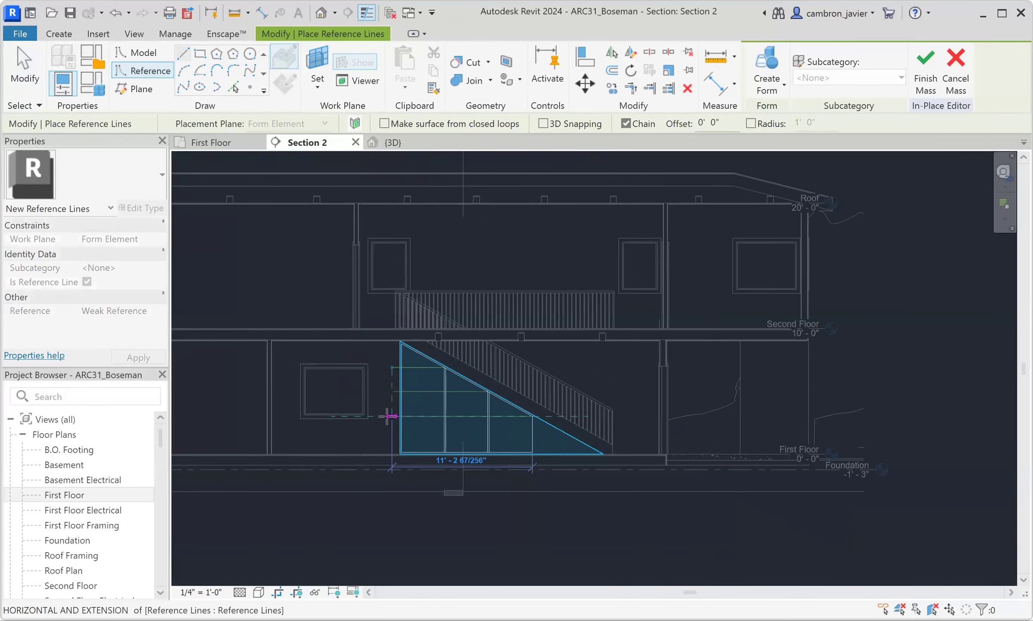
{"action": "scroll", "coordinate": [387, 418], "scroll_direction": "up", "scroll_amount": 1}
{"action": "key", "text": "Escape"}
{"action": "key", "text": "Escape"}
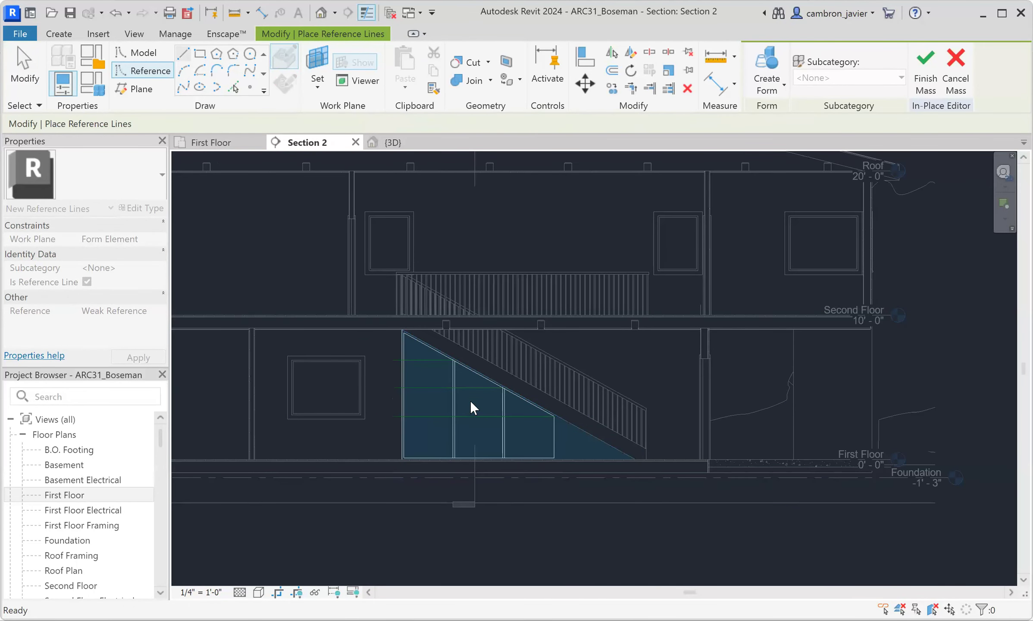
{"action": "scroll", "coordinate": [424, 396], "scroll_direction": "up", "scroll_amount": 4}
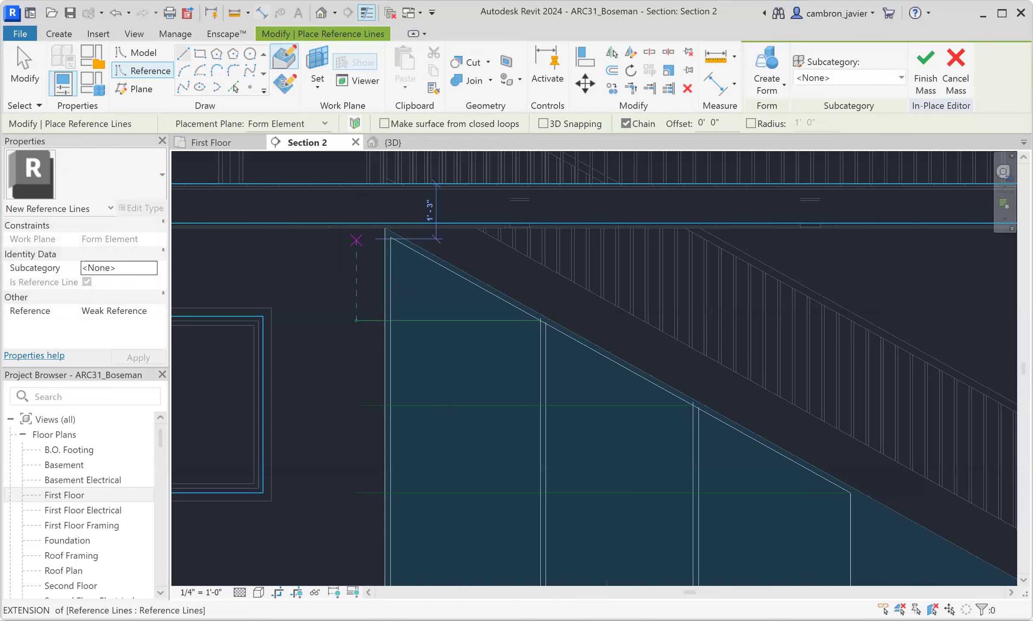
Place a 1'-11 1/16" aligned dimension between the upper two shelf lines
{"action": "key", "text": "d"}
{"action": "key", "text": "i"}
{"action": "left_click", "coordinate": [372, 321]}
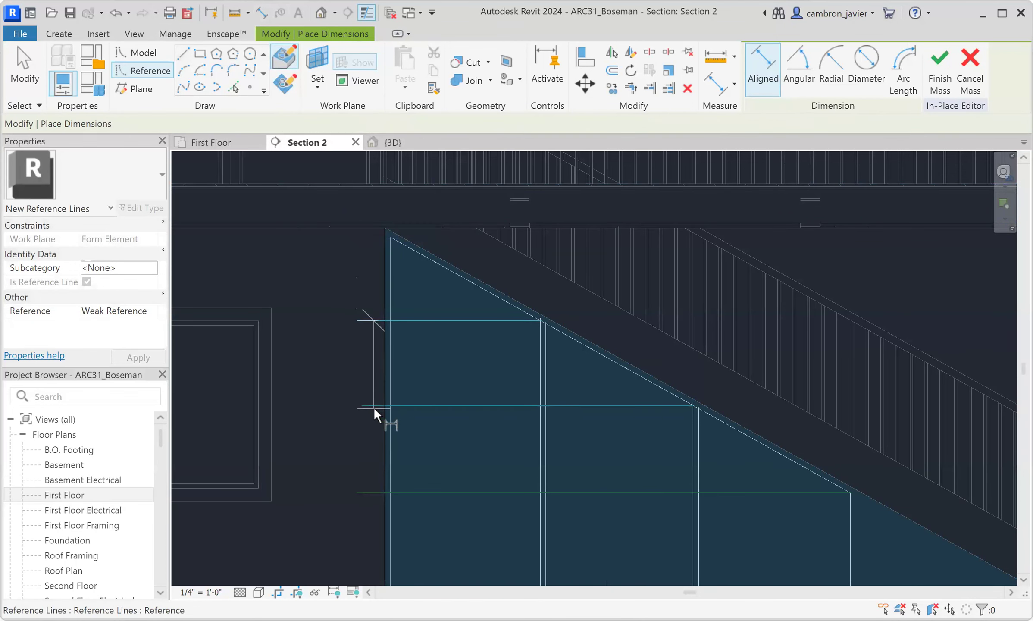
{"action": "left_click", "coordinate": [373, 405]}
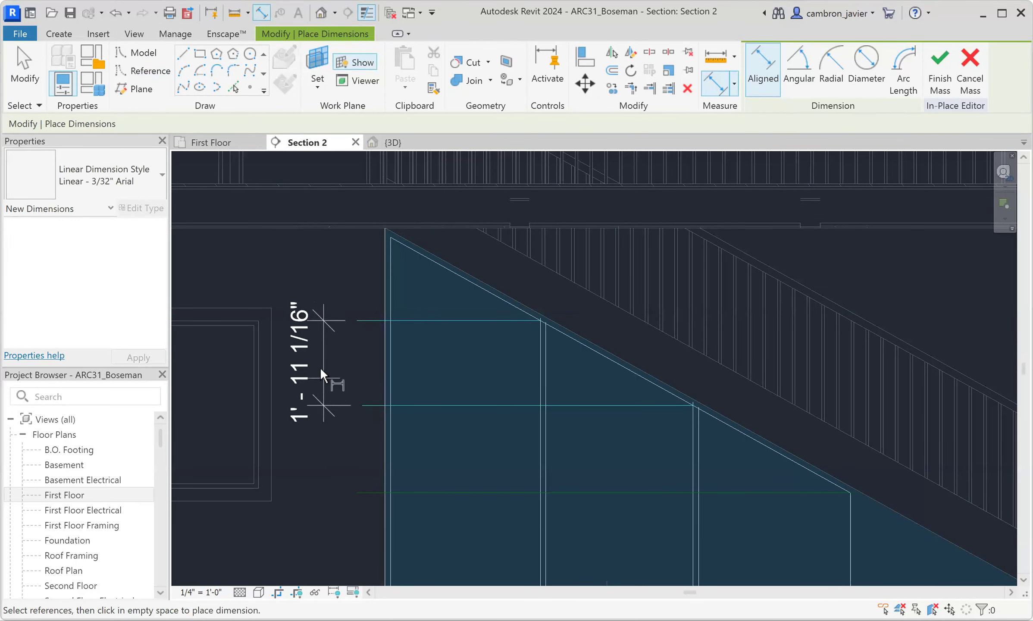
{"action": "left_click", "coordinate": [319, 368]}
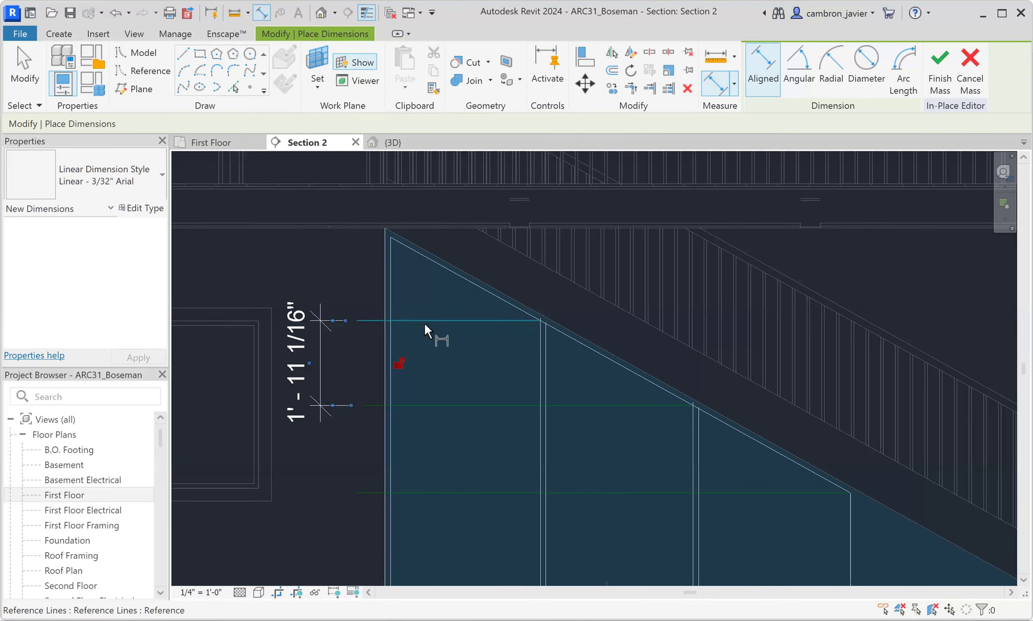
{"action": "scroll", "coordinate": [419, 318], "scroll_direction": "down", "scroll_amount": 1}
{"action": "scroll", "coordinate": [429, 369], "scroll_direction": "down", "scroll_amount": 1}
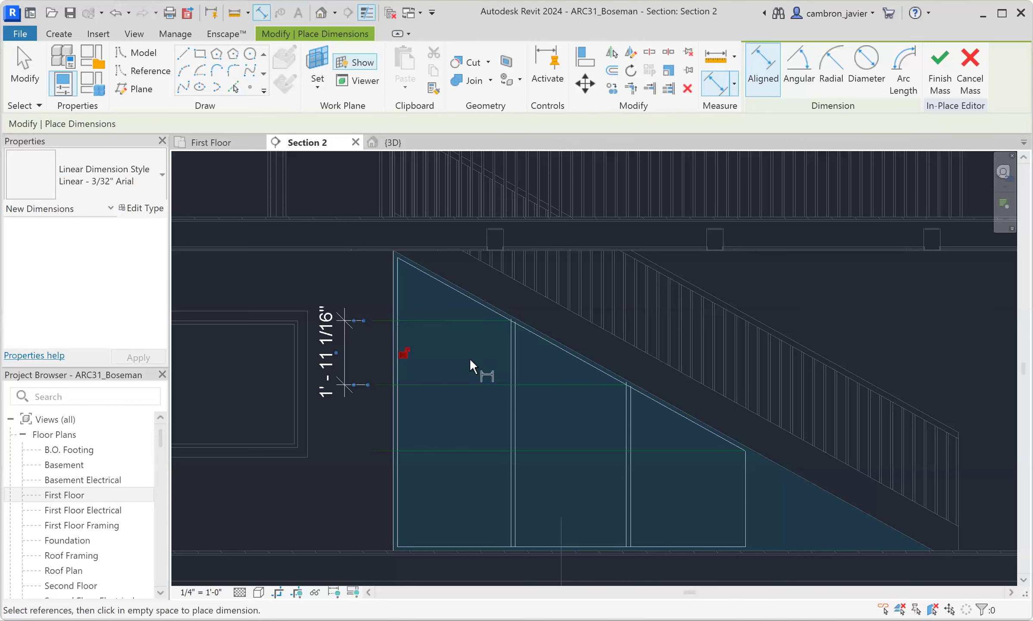
Dimension the lower shelf lines at 1'-11 3/4" and delete the 1'-11 1/16" dimension
{"action": "left_click", "coordinate": [412, 386]}
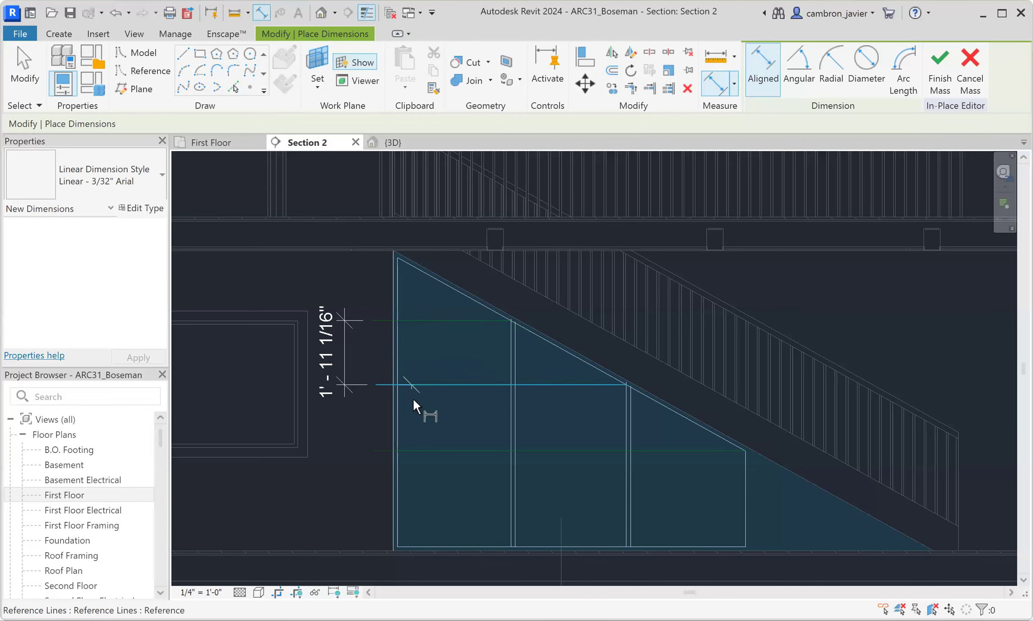
{"action": "left_click", "coordinate": [424, 451]}
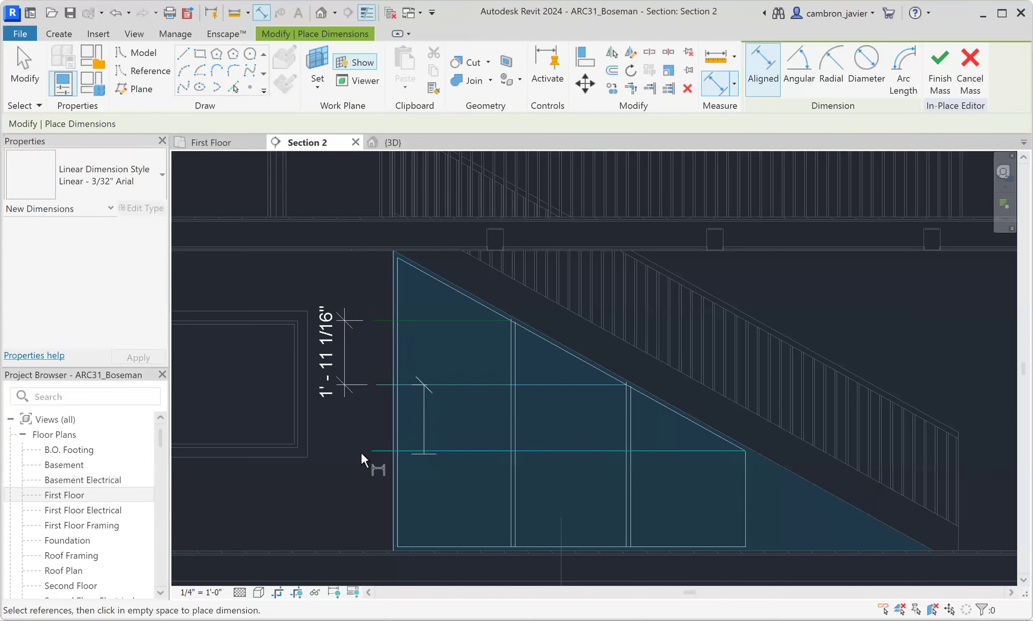
{"action": "left_click", "coordinate": [365, 416]}
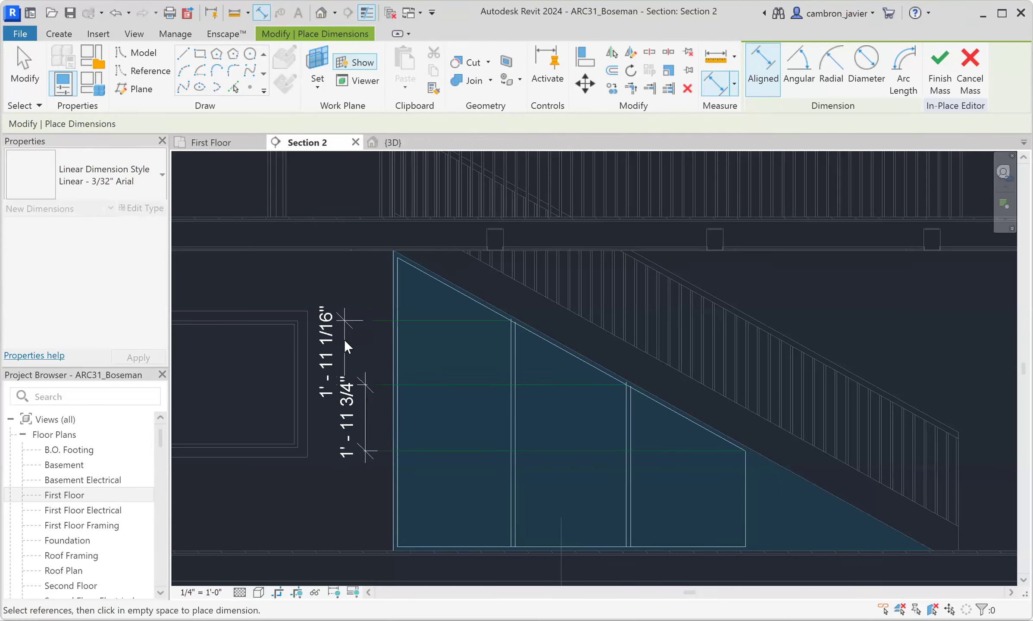
{"action": "key", "text": "Escape"}
{"action": "key", "text": "Escape"}
{"action": "left_click", "coordinate": [325, 332]}
{"action": "key", "text": "Delete"}
{"action": "scroll", "coordinate": [386, 450], "scroll_direction": "up", "scroll_amount": 2}
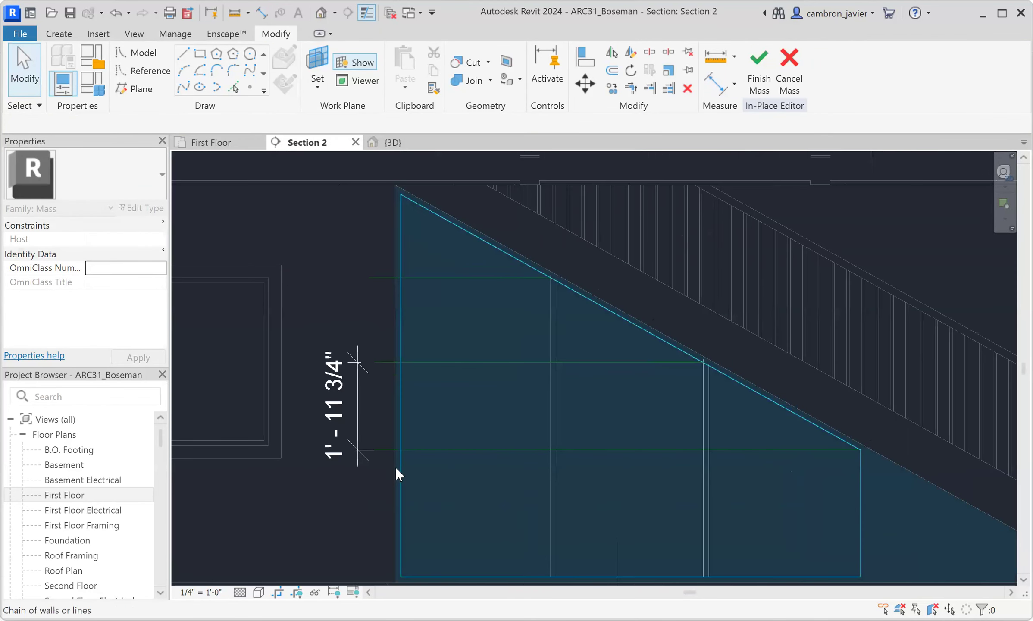
Draw a horizontal reference line across the mass, ending left of it, between the dimensioned lines
{"action": "scroll", "coordinate": [723, 448], "scroll_direction": "up", "scroll_amount": 1}
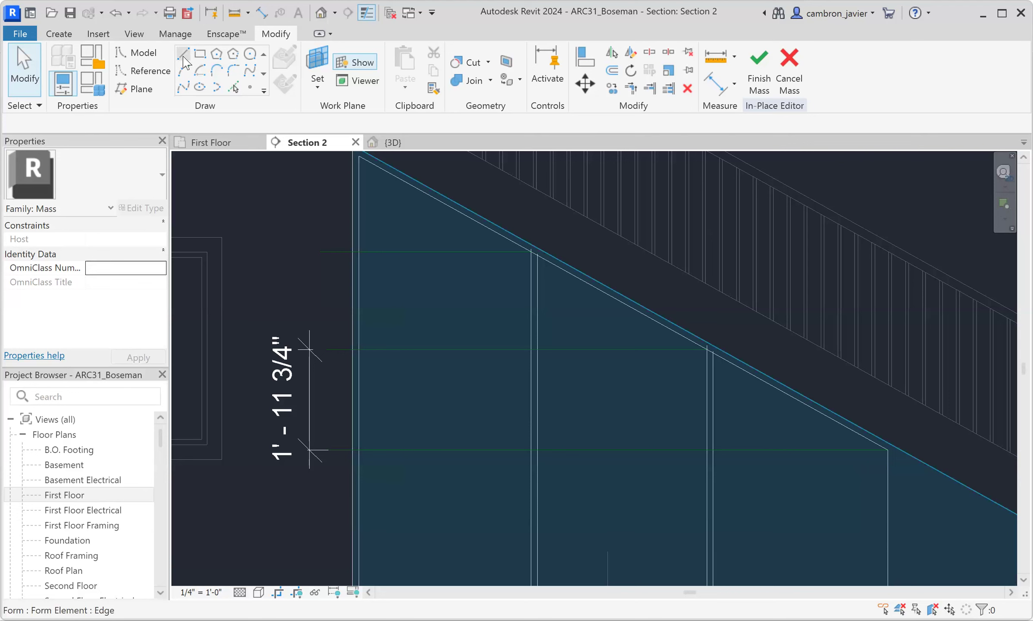
{"action": "left_click", "coordinate": [787, 394]}
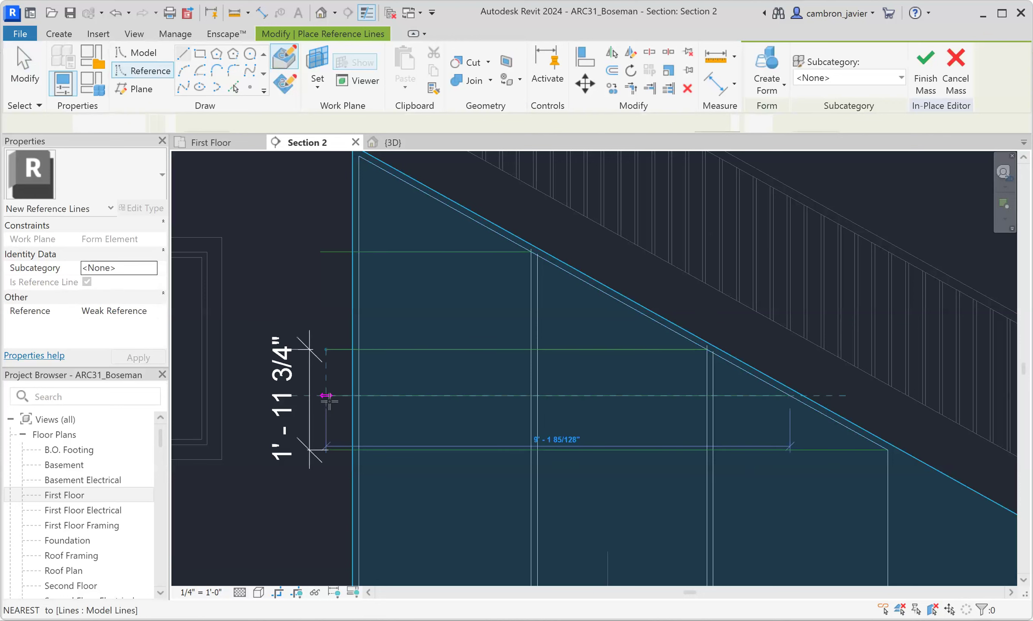
{"action": "left_click", "coordinate": [327, 395]}
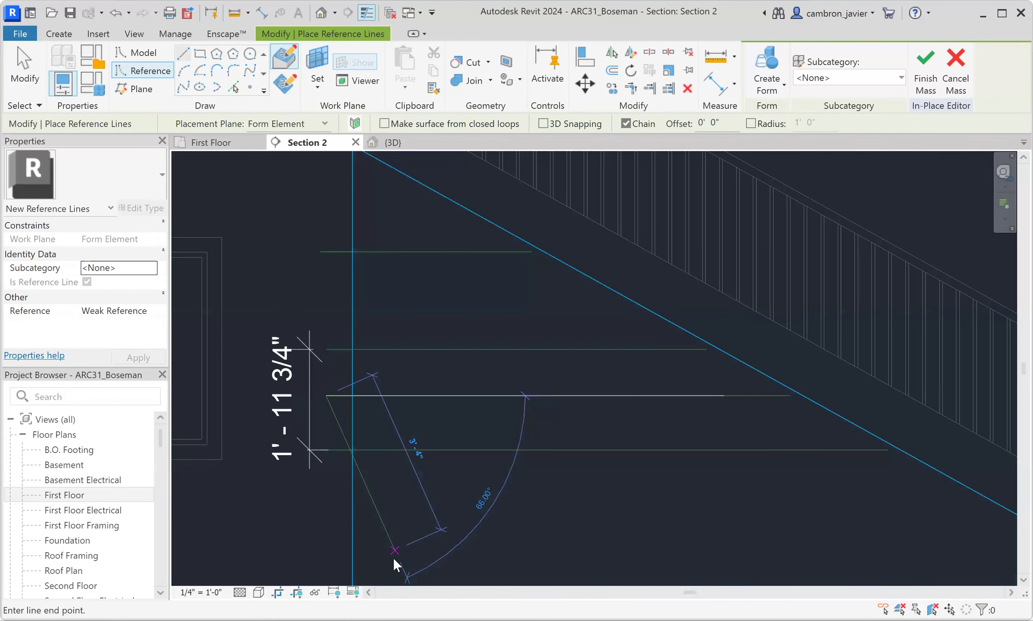
{"action": "key", "text": "Escape"}
{"action": "key", "text": "Escape"}
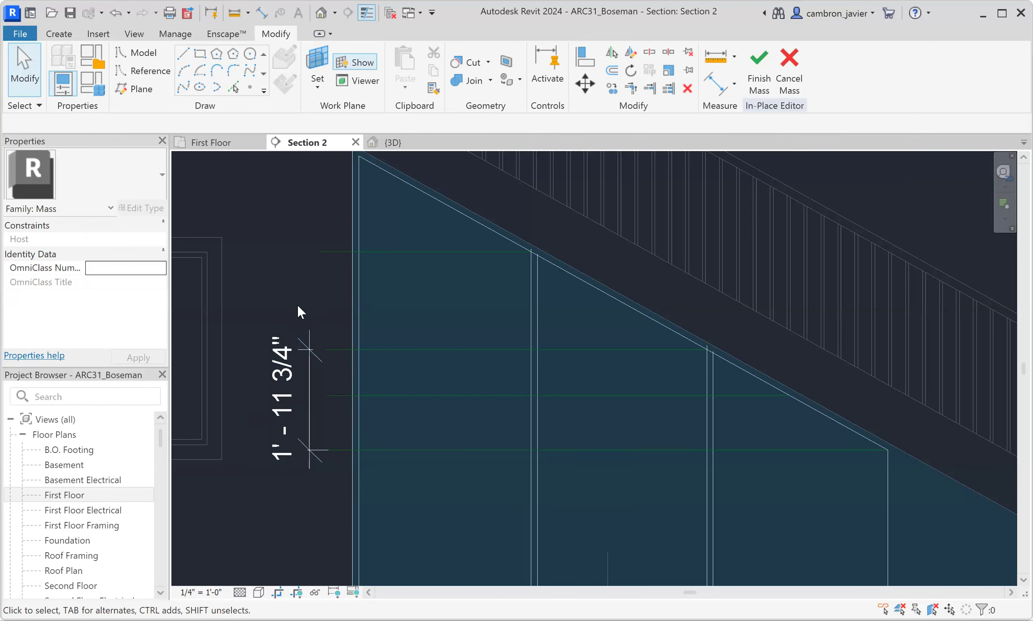
{"action": "scroll", "coordinate": [302, 439], "scroll_direction": "up", "scroll_amount": 2}
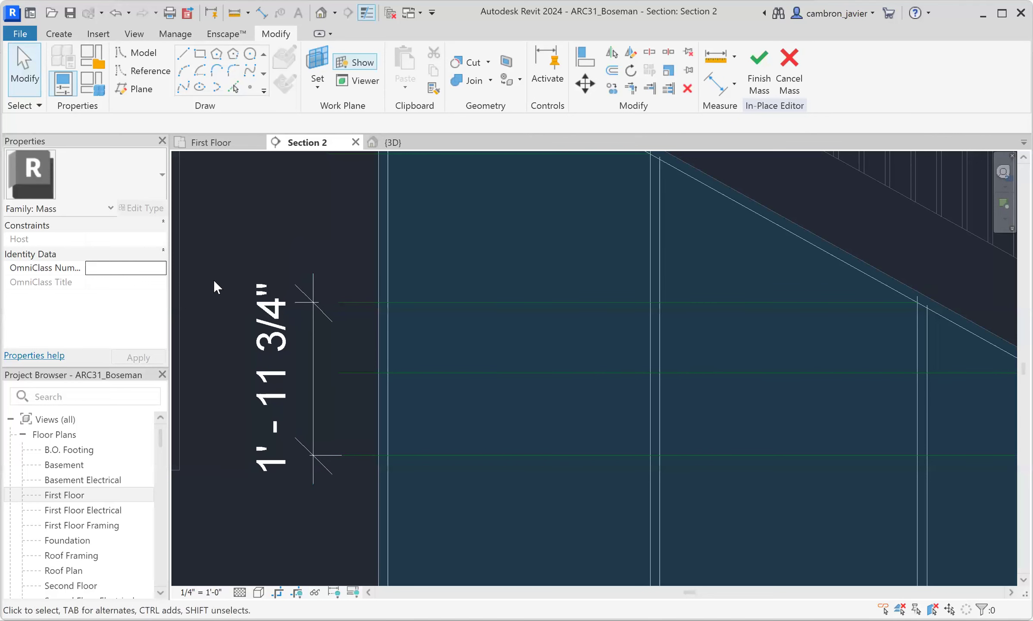
{"action": "scroll", "coordinate": [239, 284], "scroll_direction": "down", "scroll_amount": 2}
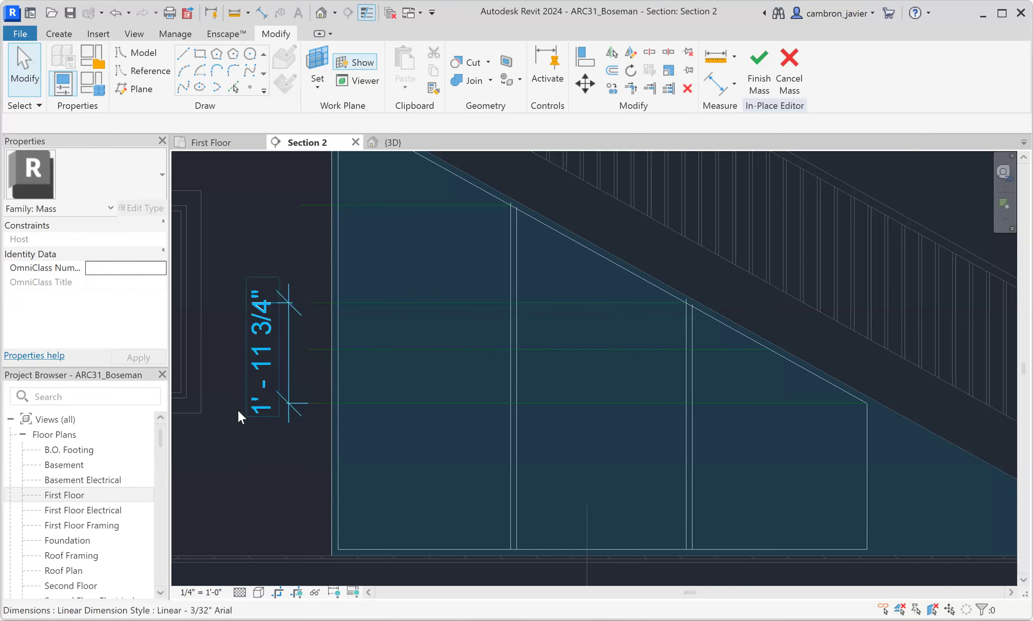
Delete the 1'-11 3/4" dimension
{"action": "scroll", "coordinate": [276, 338], "scroll_direction": "up", "scroll_amount": 2}
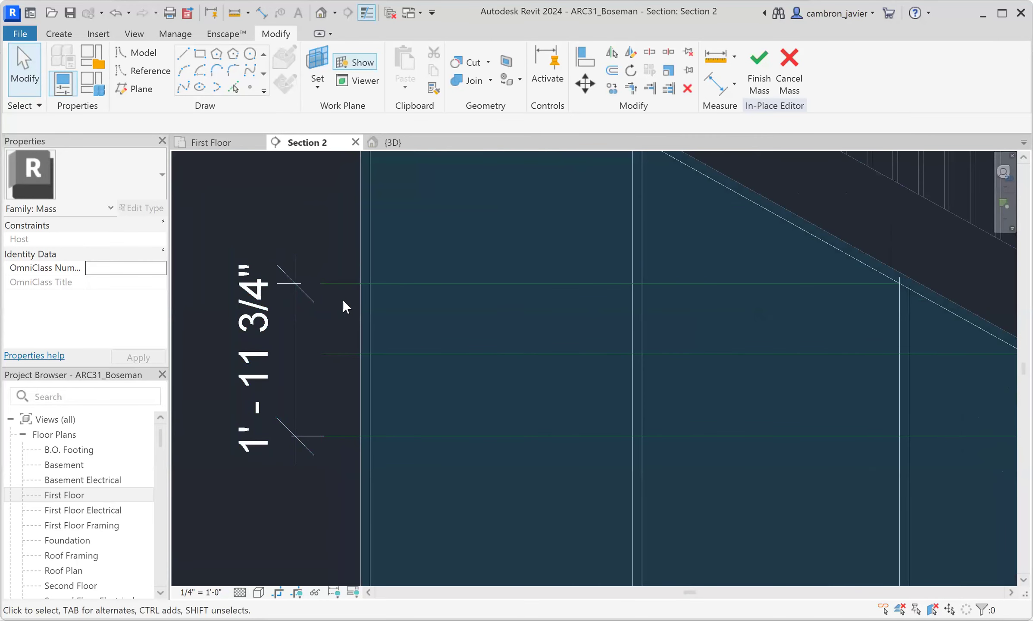
{"action": "left_click", "coordinate": [263, 301]}
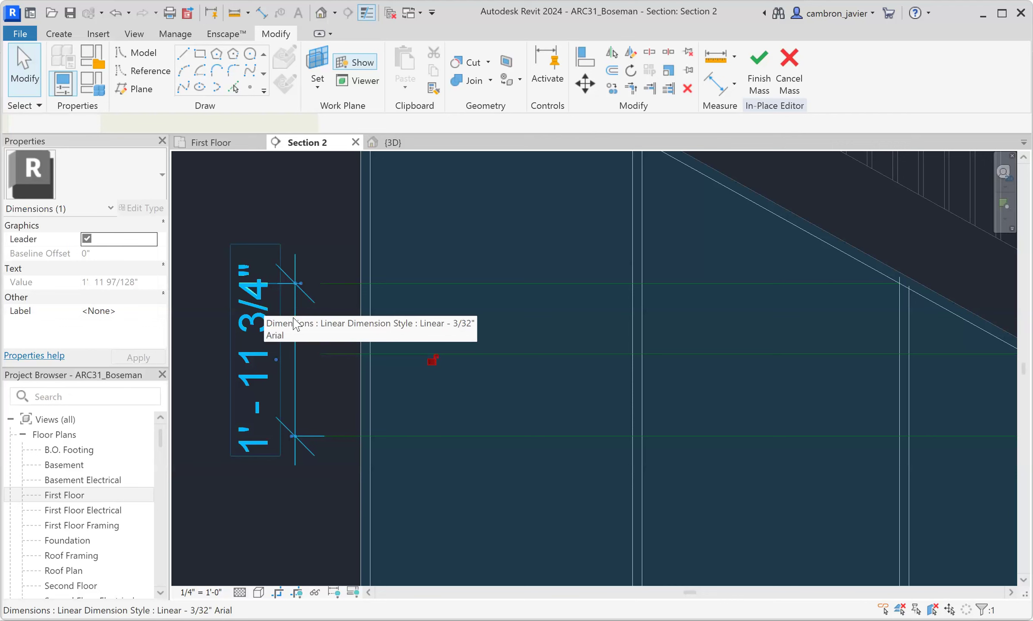
{"action": "key", "text": "Delete"}
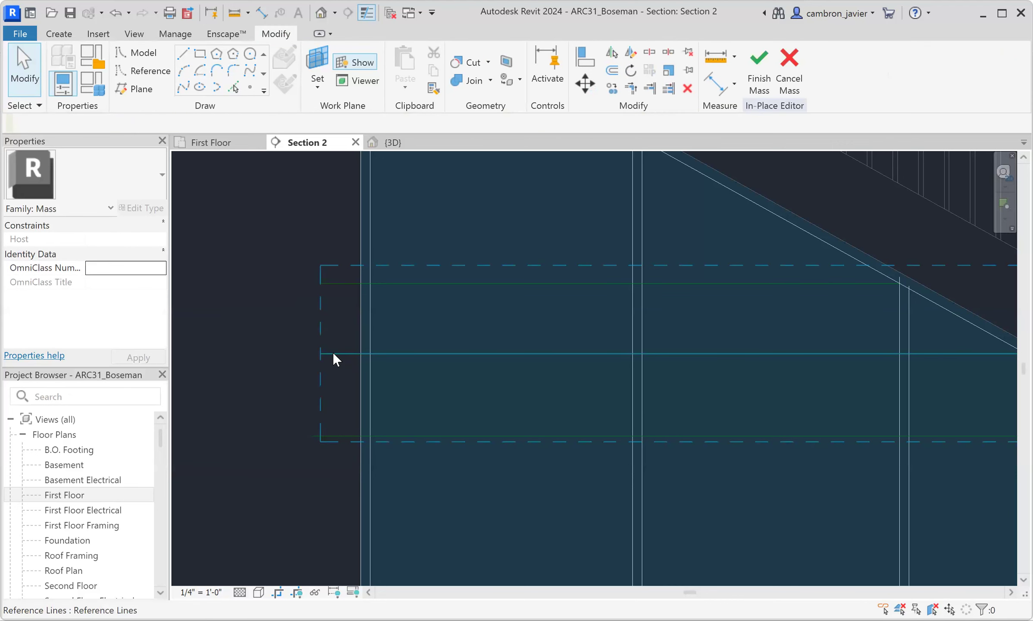
Reposition the middle shelf reference line 11 1/2" from the shelf line above
{"action": "left_click", "coordinate": [332, 352]}
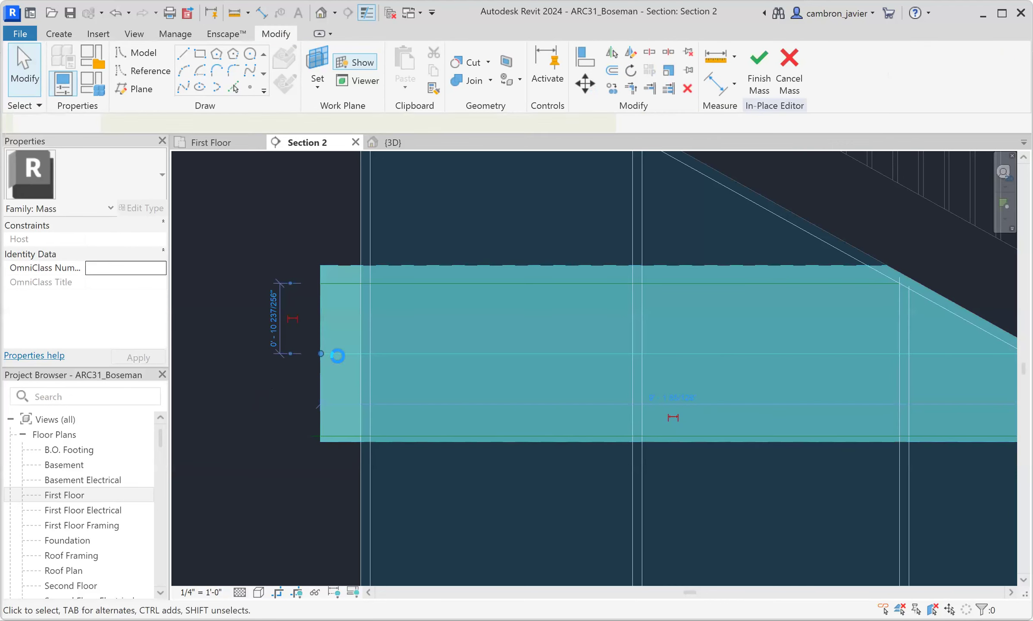
{"action": "left_click", "coordinate": [272, 311]}
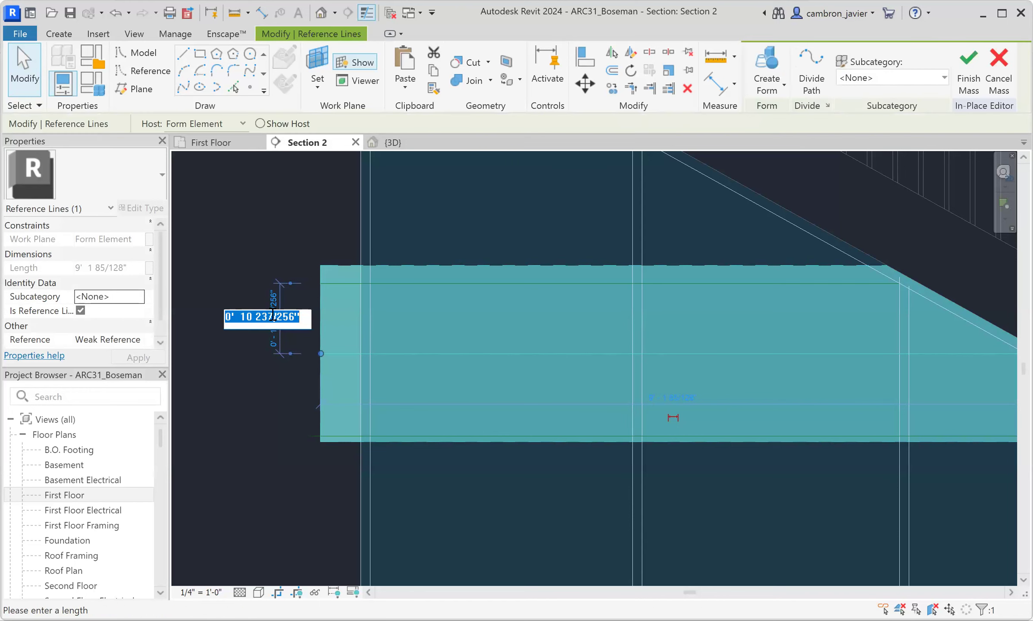
{"action": "type", "text": "0 11 1/2"}
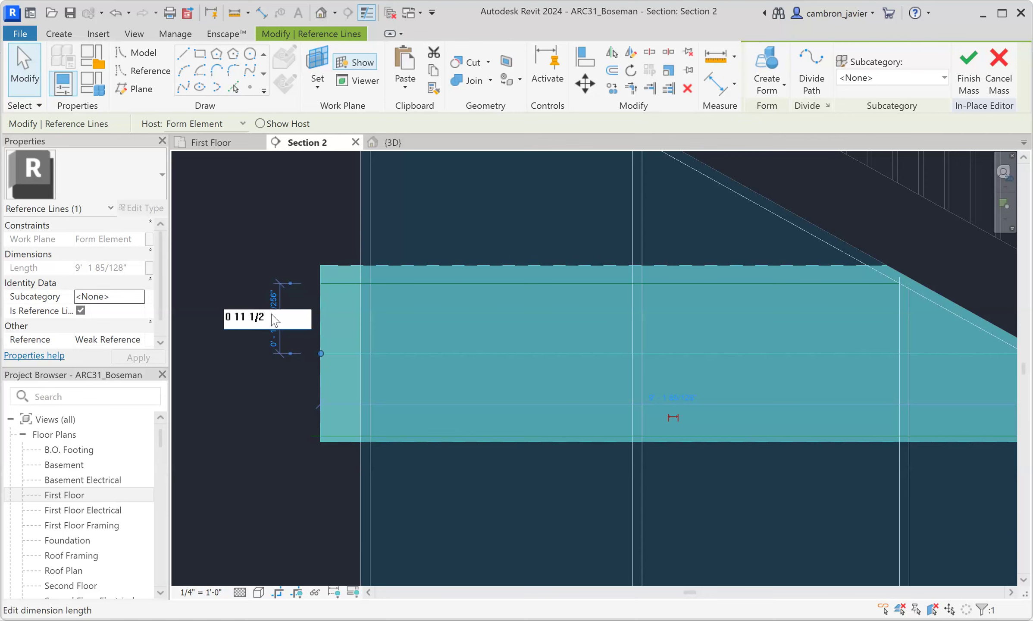
{"action": "key", "text": "Return"}
{"action": "left_click", "coordinate": [285, 229]}
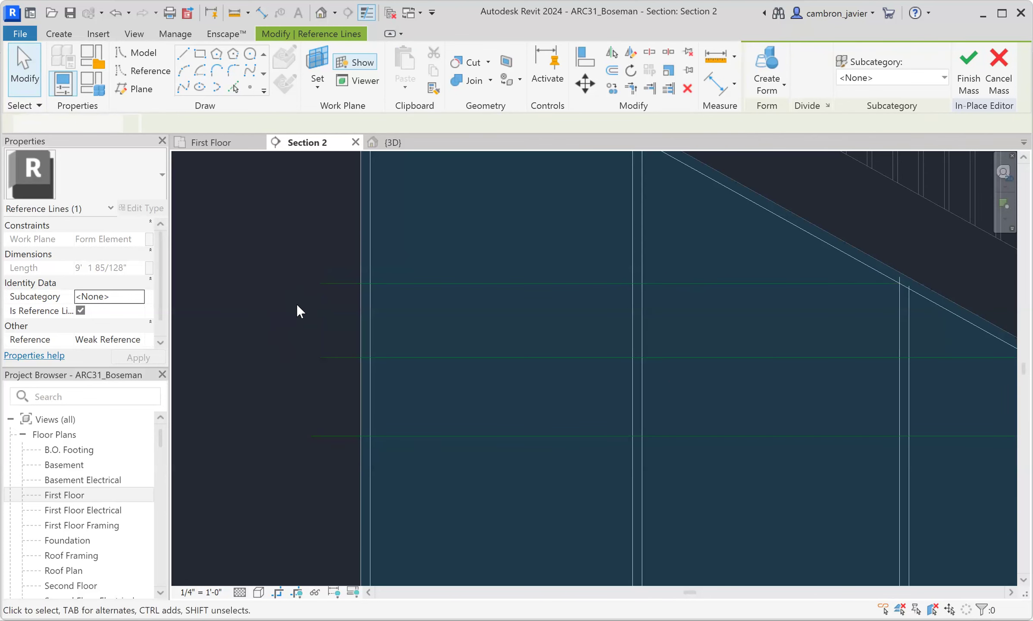
{"action": "scroll", "coordinate": [530, 391], "scroll_direction": "down", "scroll_amount": 3}
{"action": "scroll", "coordinate": [515, 449], "scroll_direction": "up", "scroll_amount": 1}
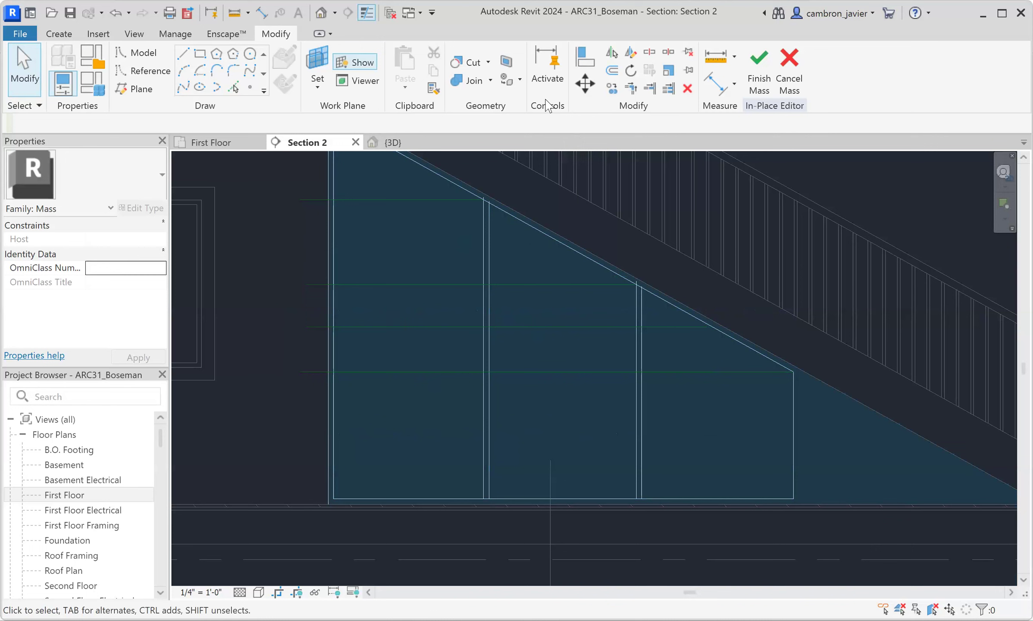
Offset two shelf reference lines 1' further down
{"action": "left_click", "coordinate": [611, 74]}
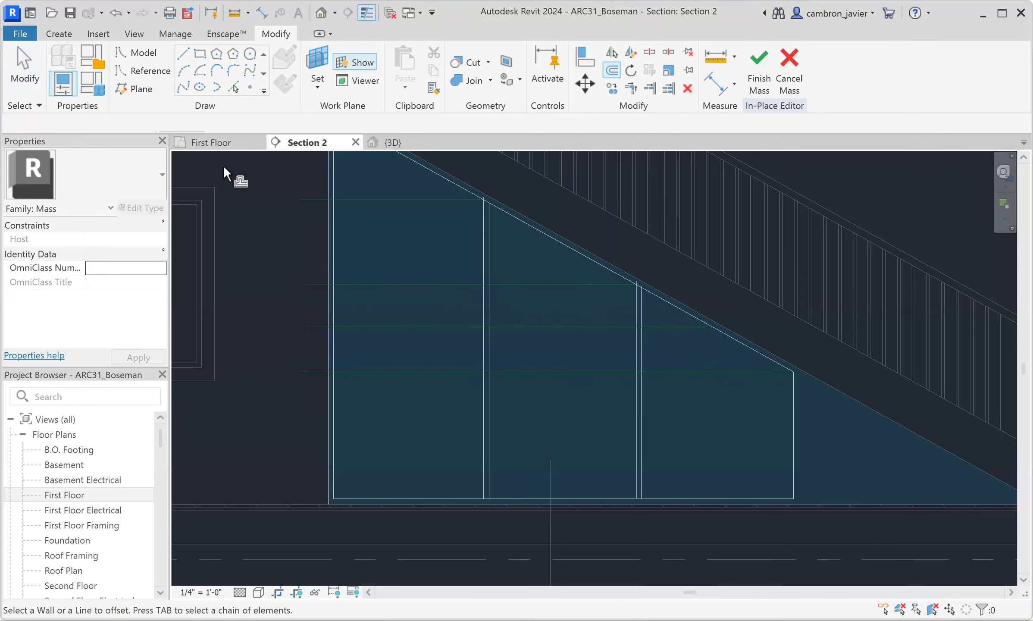
{"action": "left_click", "coordinate": [177, 124]}
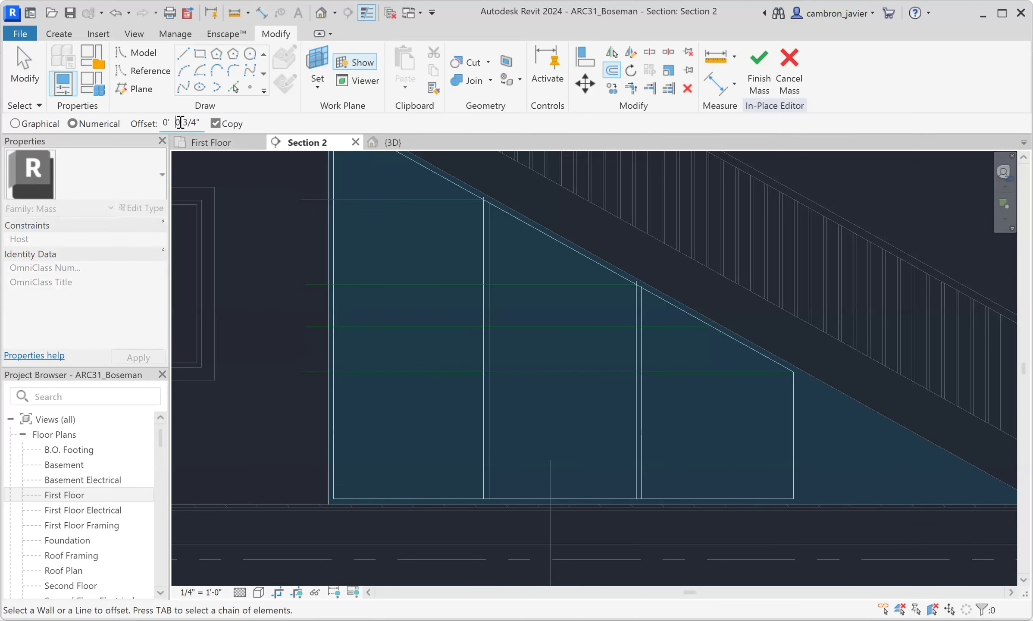
{"action": "double_click", "coordinate": [181, 123]}
{"action": "type", "text": "1"}
{"action": "key", "text": "Return"}
{"action": "left_click", "coordinate": [379, 401]}
{"action": "left_click", "coordinate": [380, 423]}
{"action": "key", "text": "Escape"}
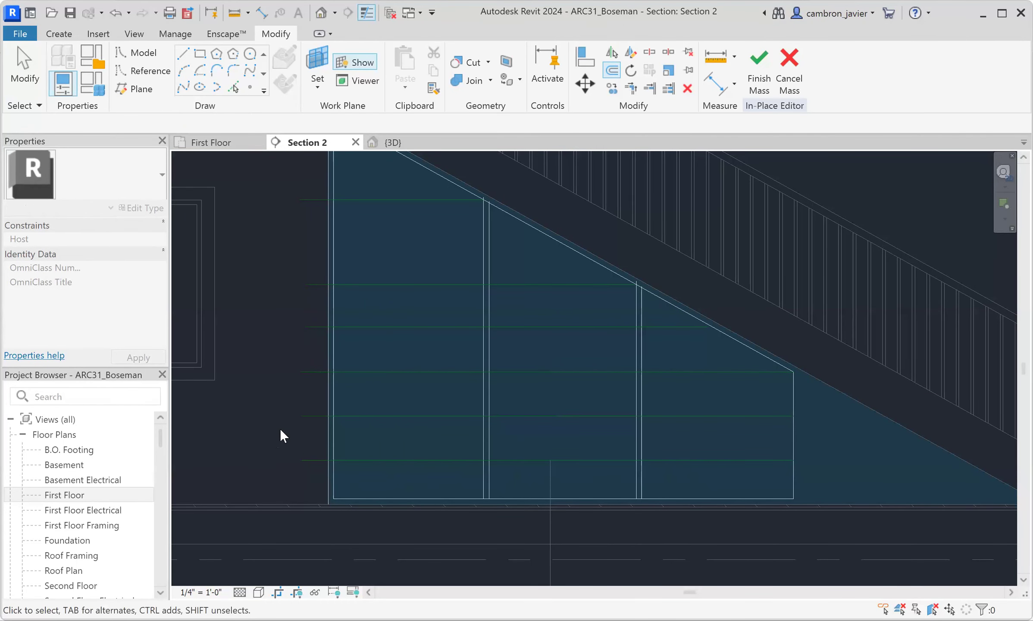
{"action": "scroll", "coordinate": [278, 438], "scroll_direction": "down", "scroll_amount": 1}
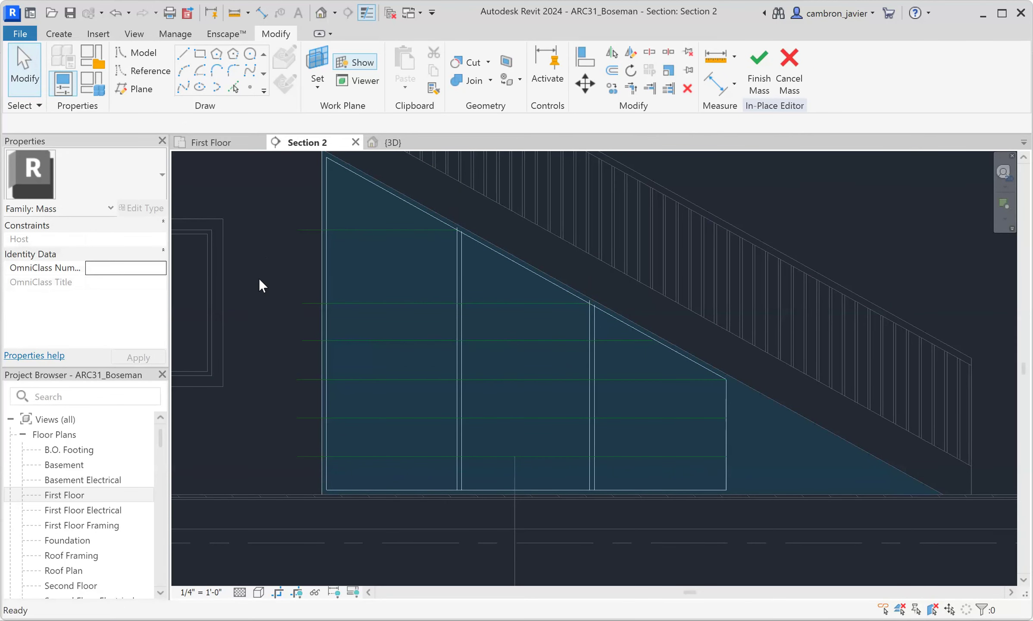
{"action": "middle_click_drag", "start_coordinate": [278, 271], "coordinate": [309, 285]}
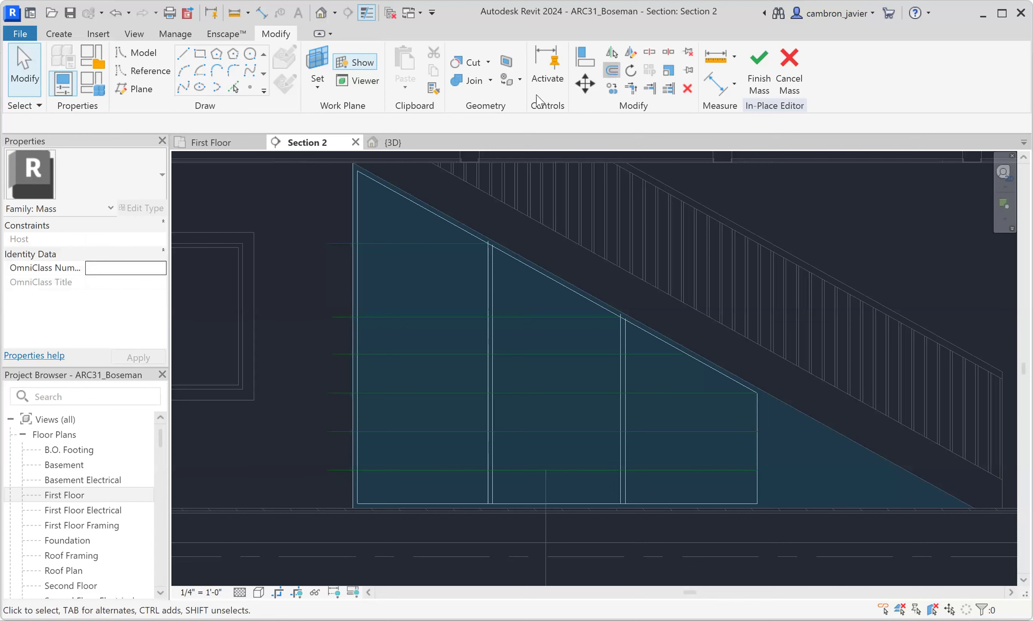
Give each of the four shelf reference lines a 3/4" offset copy for shelf thickness
{"action": "left_click", "coordinate": [611, 70]}
{"action": "double_click", "coordinate": [183, 122]}
{"action": "type", "text": "0'  0 3/4"}
{"action": "key", "text": "Return"}
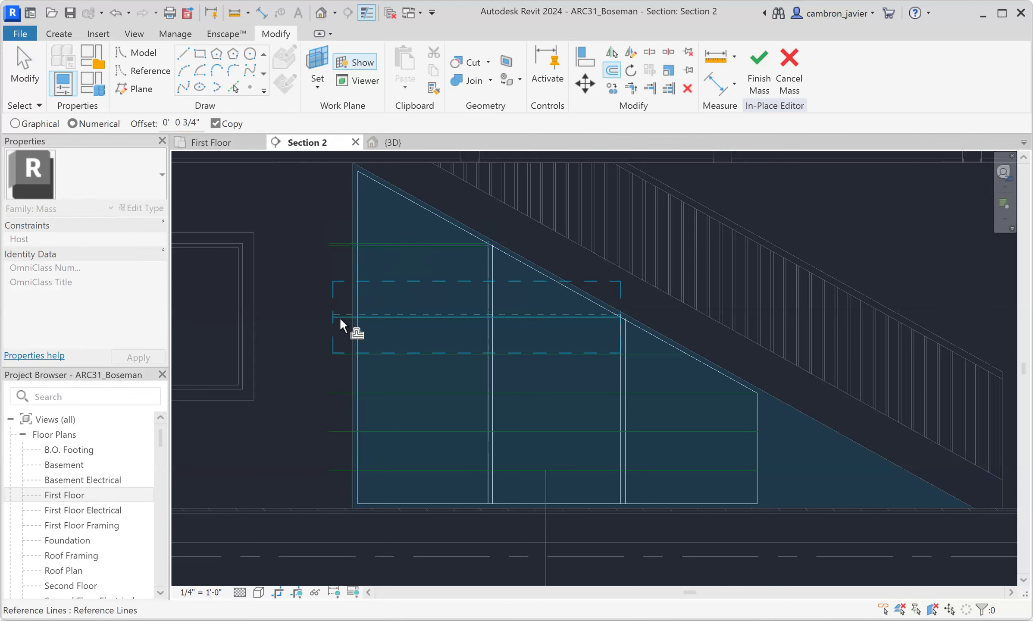
{"action": "scroll", "coordinate": [339, 319], "scroll_direction": "up", "scroll_amount": 2}
{"action": "left_click", "coordinate": [348, 371]}
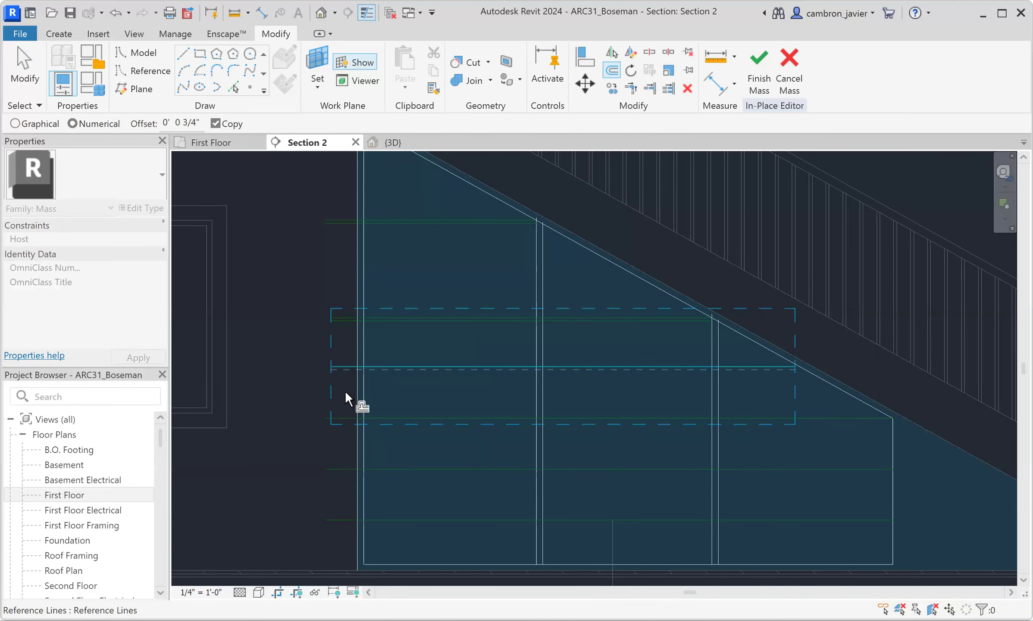
{"action": "left_click", "coordinate": [343, 417]}
{"action": "left_click", "coordinate": [338, 469]}
{"action": "left_click", "coordinate": [341, 527]}
{"action": "scroll", "coordinate": [324, 338], "scroll_direction": "down", "scroll_amount": 2}
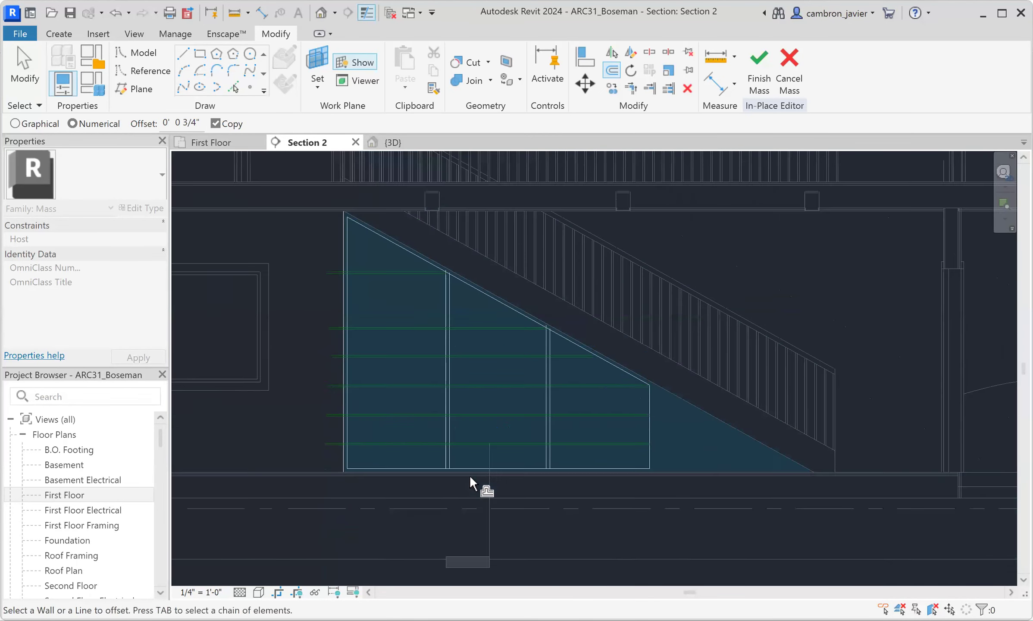
{"action": "key", "text": "Escape"}
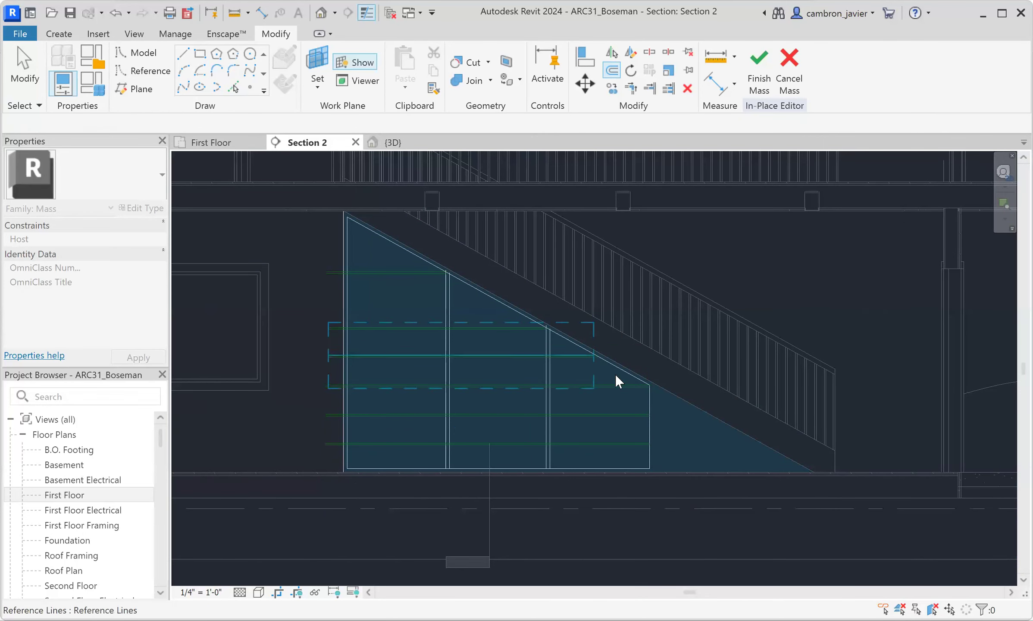
{"action": "scroll", "coordinate": [618, 377], "scroll_direction": "up", "scroll_amount": 1}
{"action": "left_click", "coordinate": [502, 353]}
{"action": "key", "text": "Escape"}
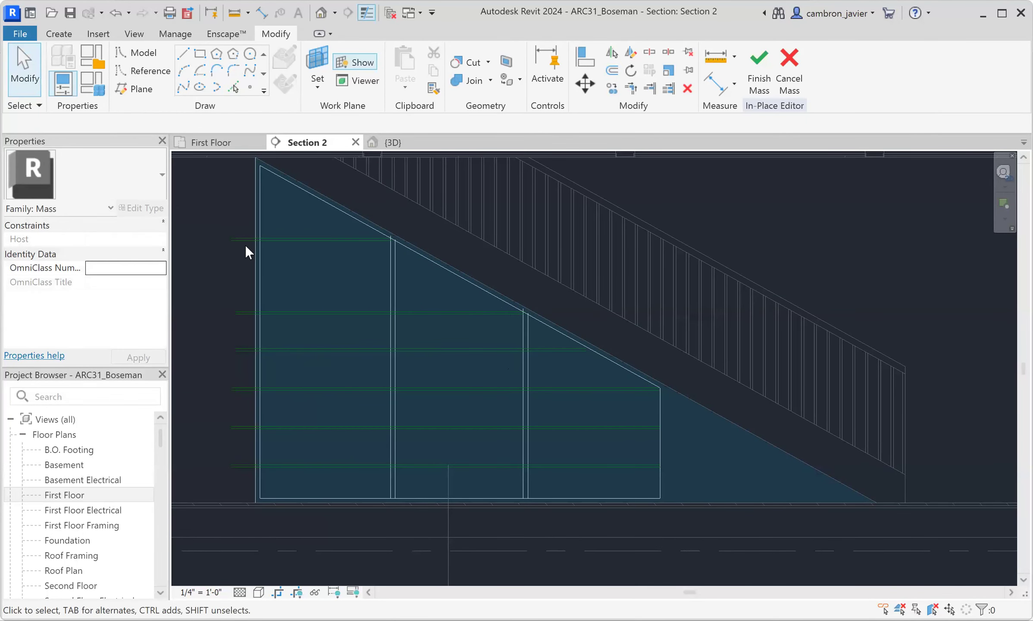
{"action": "middle_click_drag", "start_coordinate": [316, 306], "coordinate": [393, 326]}
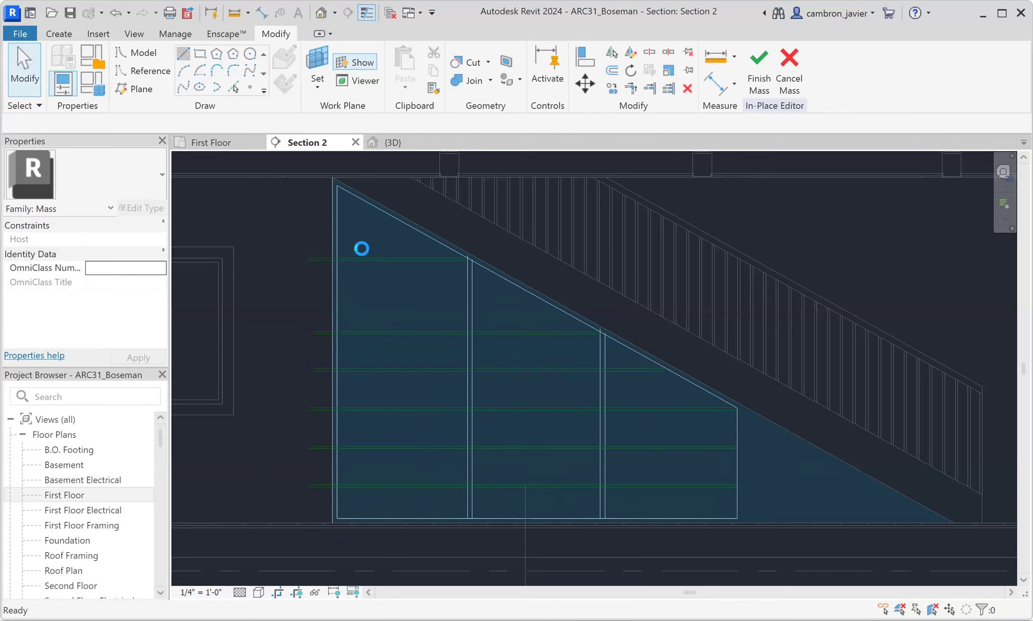
With LI, draw two shelf model lines from the right sloped-edge intersections to the left references
{"action": "key", "text": "l"}
{"action": "key", "text": "i"}
{"action": "scroll", "coordinate": [381, 259], "scroll_direction": "up", "scroll_amount": 4}
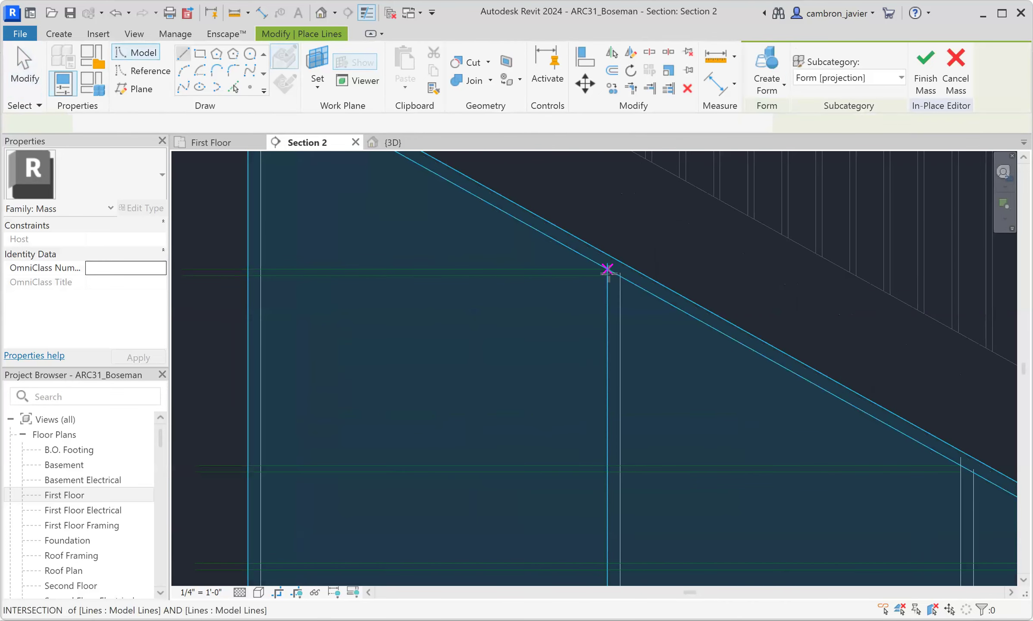
{"action": "left_click", "coordinate": [607, 270]}
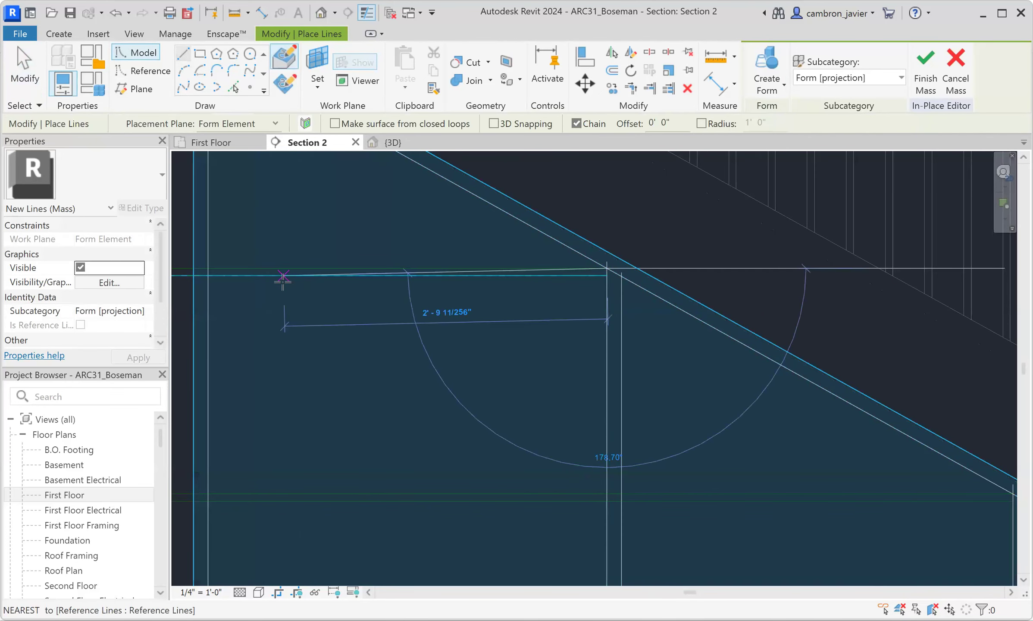
{"action": "left_click", "coordinate": [208, 268]}
{"action": "key", "text": "Escape"}
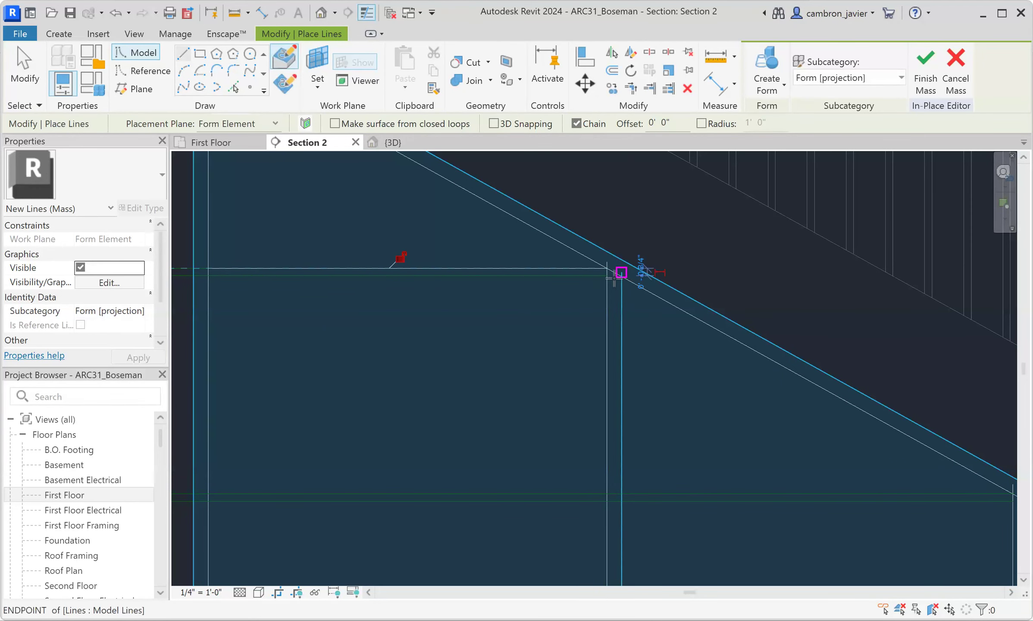
{"action": "left_click", "coordinate": [606, 270]}
{"action": "left_click", "coordinate": [374, 283]}
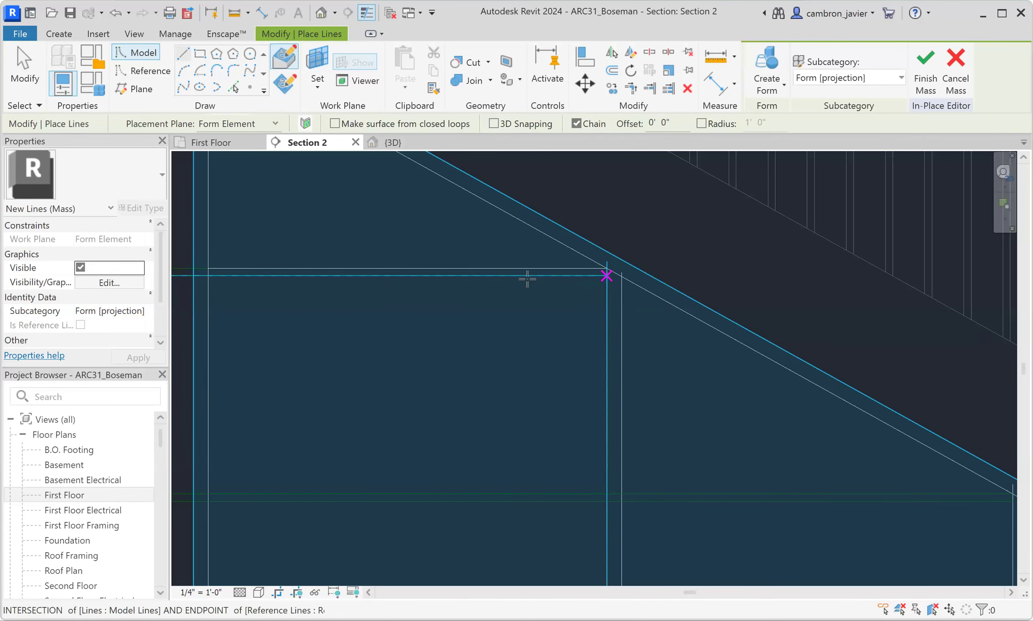
{"action": "key", "text": "Escape"}
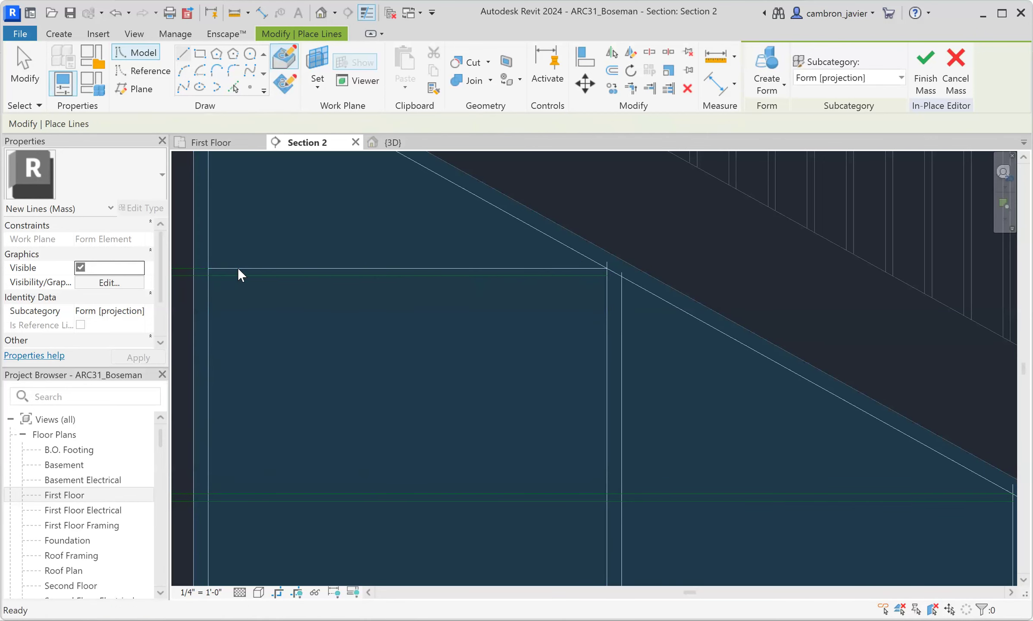
{"action": "key", "text": "Escape"}
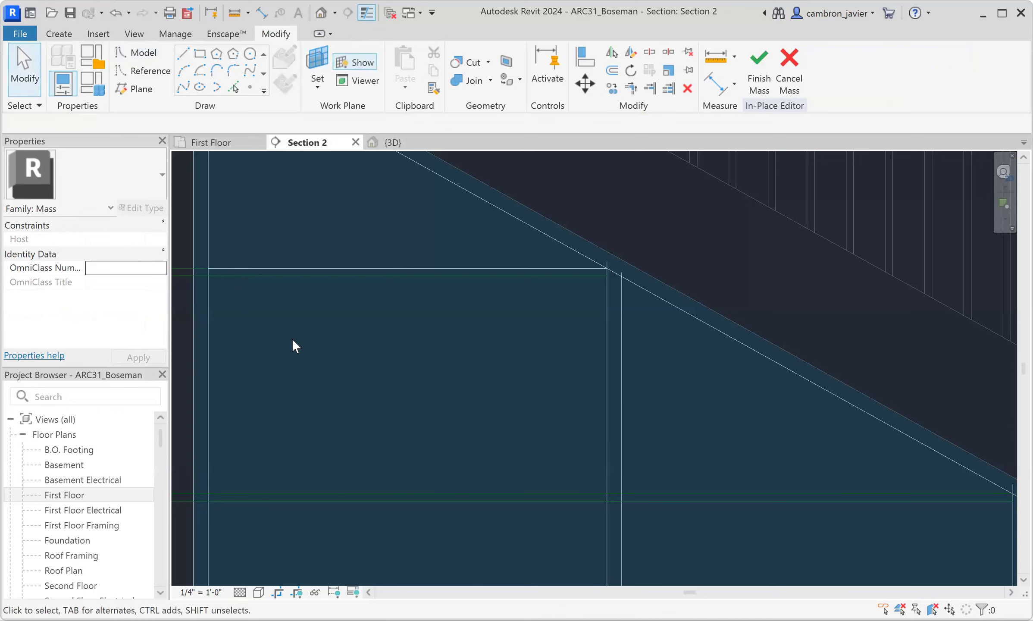
Copy the new horizontal shelf line down onto the shelf intersections below
{"action": "left_click", "coordinate": [213, 269]}
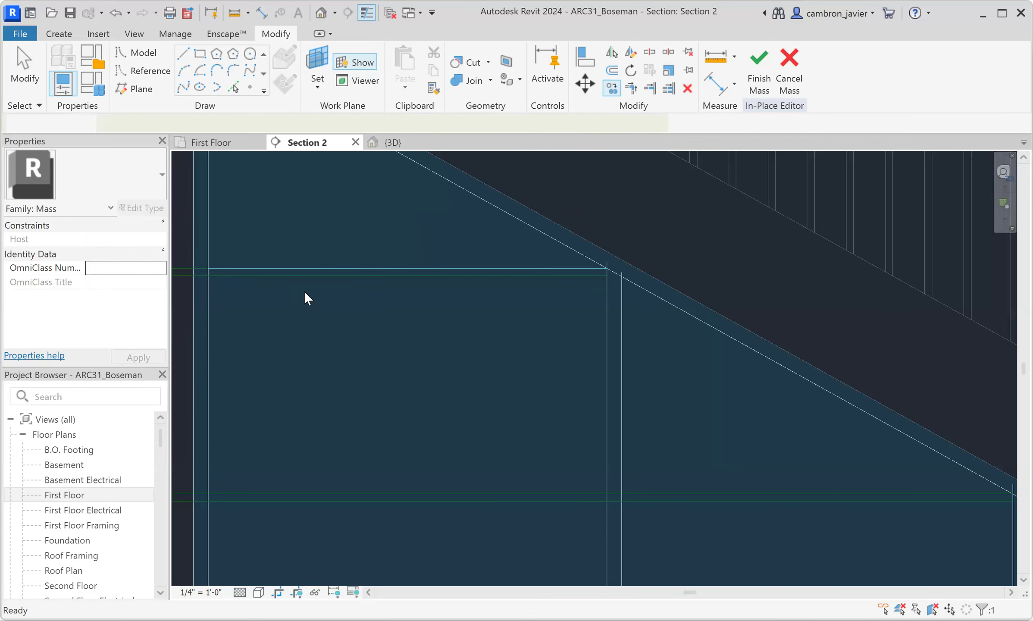
{"action": "scroll", "coordinate": [303, 290], "scroll_direction": "up", "scroll_amount": 2}
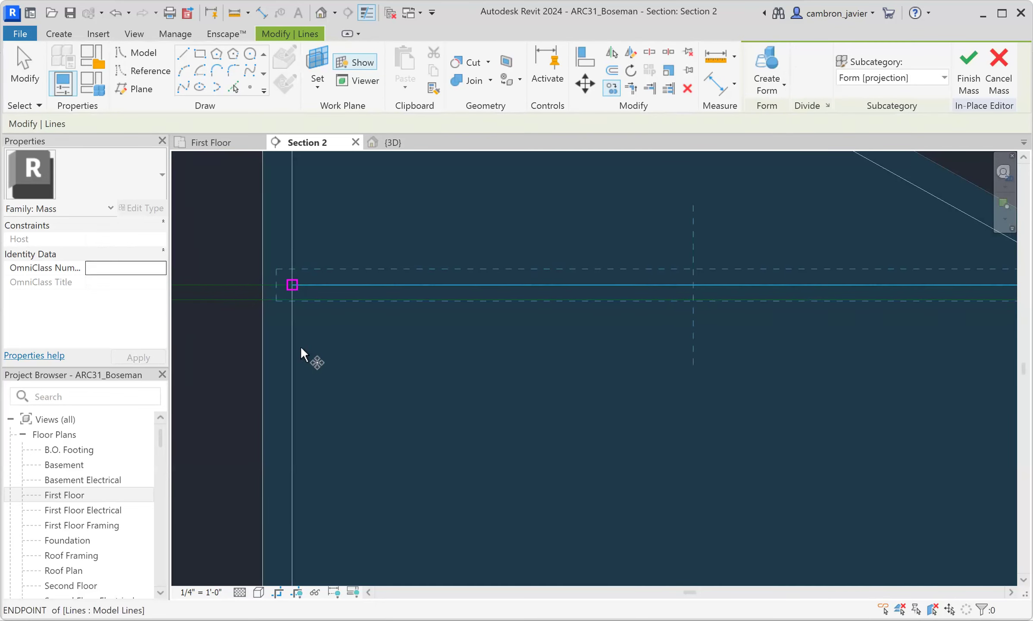
{"action": "left_click", "coordinate": [293, 286]}
{"action": "left_click", "coordinate": [294, 299]}
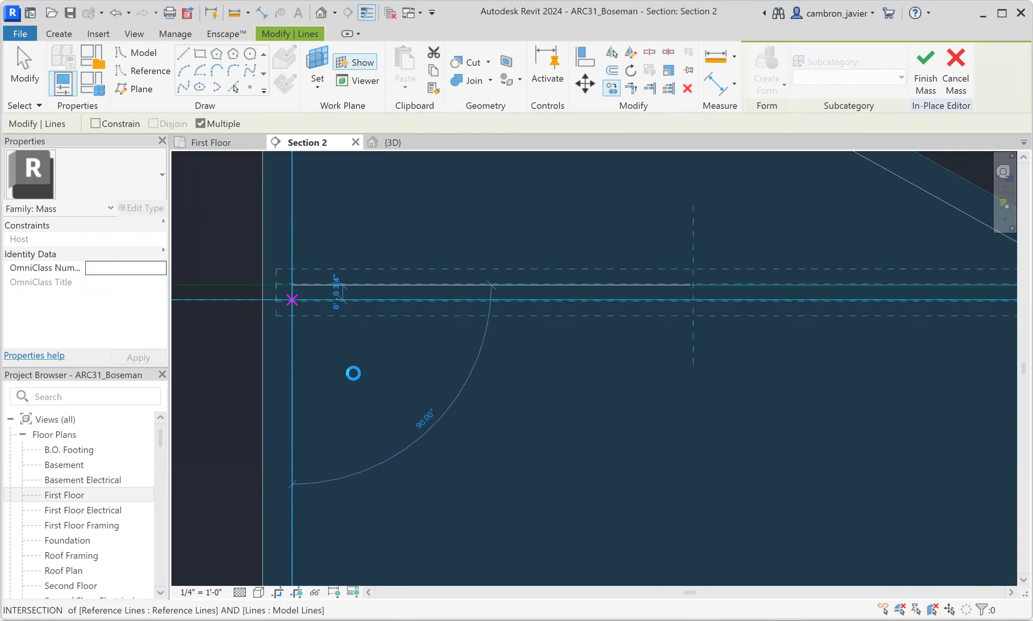
{"action": "scroll", "coordinate": [359, 423], "scroll_direction": "down", "scroll_amount": 3}
{"action": "scroll", "coordinate": [371, 341], "scroll_direction": "up", "scroll_amount": 4}
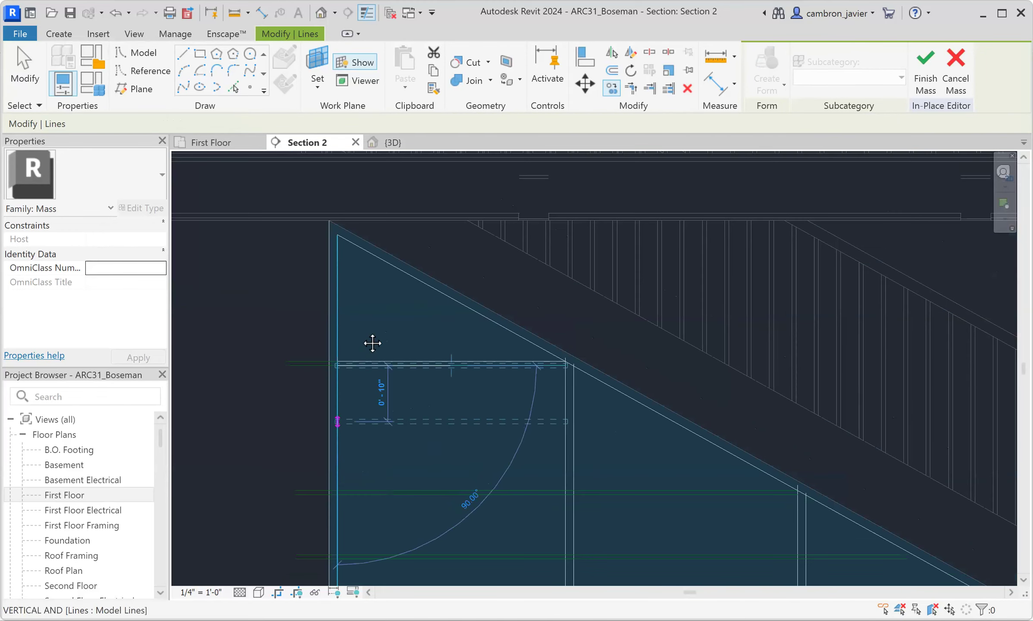
{"action": "scroll", "coordinate": [346, 356], "scroll_direction": "up", "scroll_amount": 2}
{"action": "left_click", "coordinate": [337, 365]}
{"action": "left_click", "coordinate": [339, 373]}
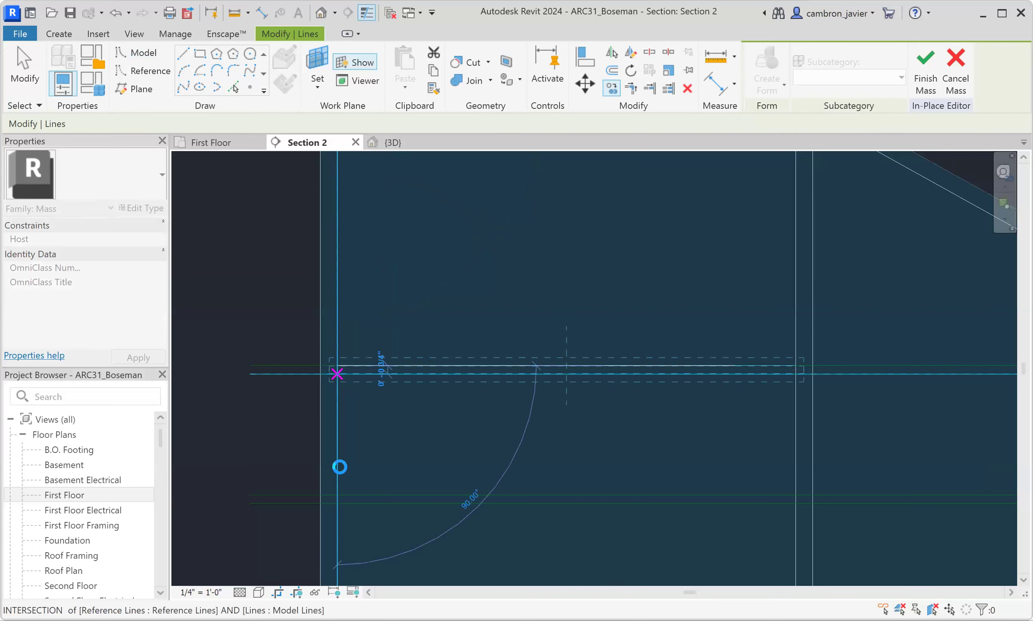
{"action": "left_click", "coordinate": [336, 495]}
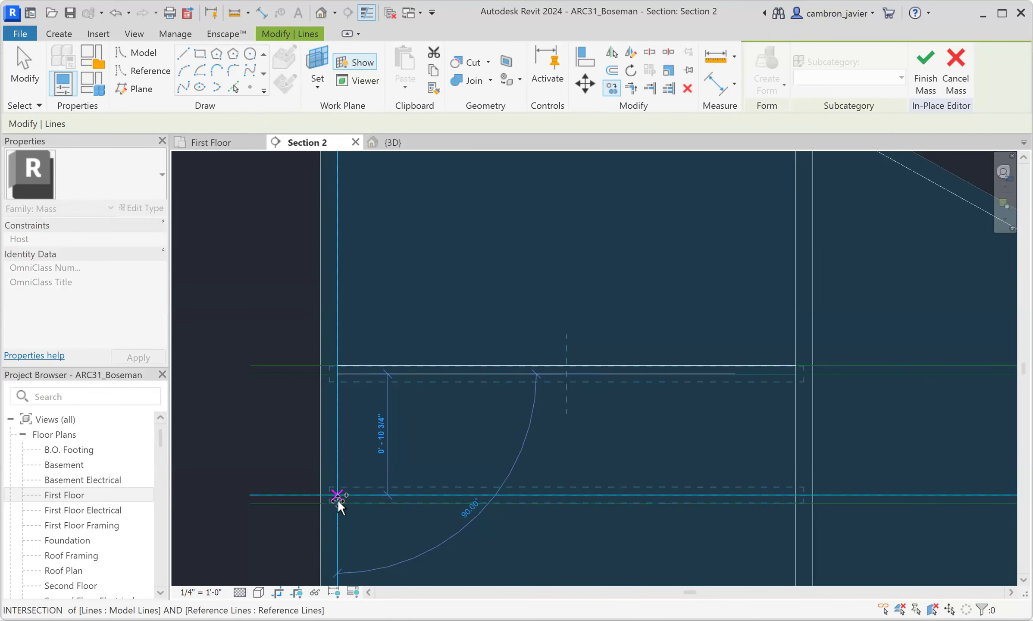
Use CO to copy the shelf line onto the remaining lower shelf intersections down to the bottom shelf
{"action": "key", "text": "c"}
{"action": "key", "text": "o"}
{"action": "left_click", "coordinate": [337, 500]}
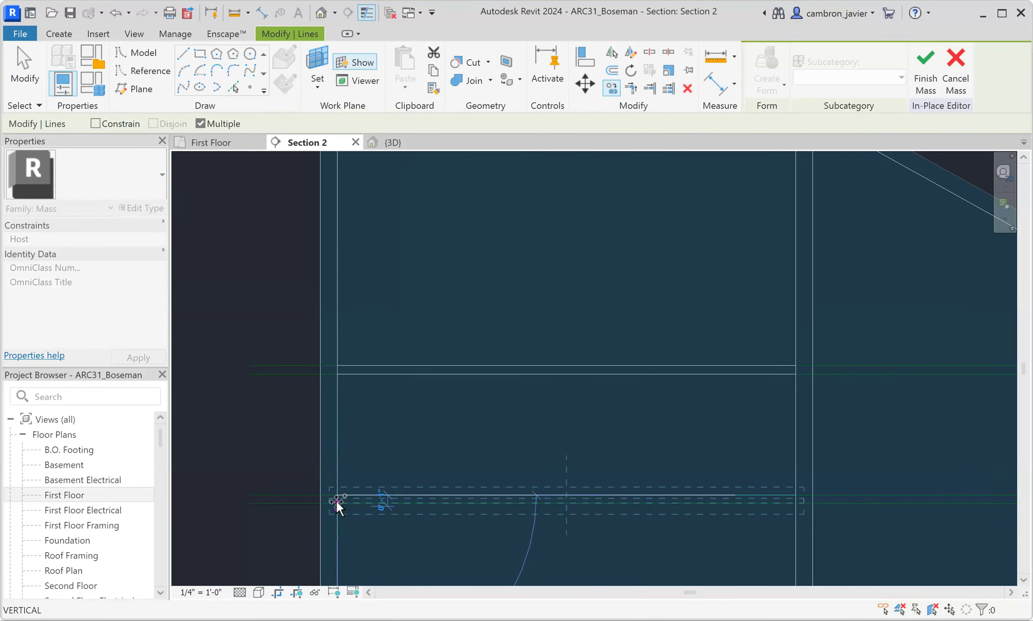
{"action": "scroll", "coordinate": [337, 500], "scroll_direction": "up", "scroll_amount": 3}
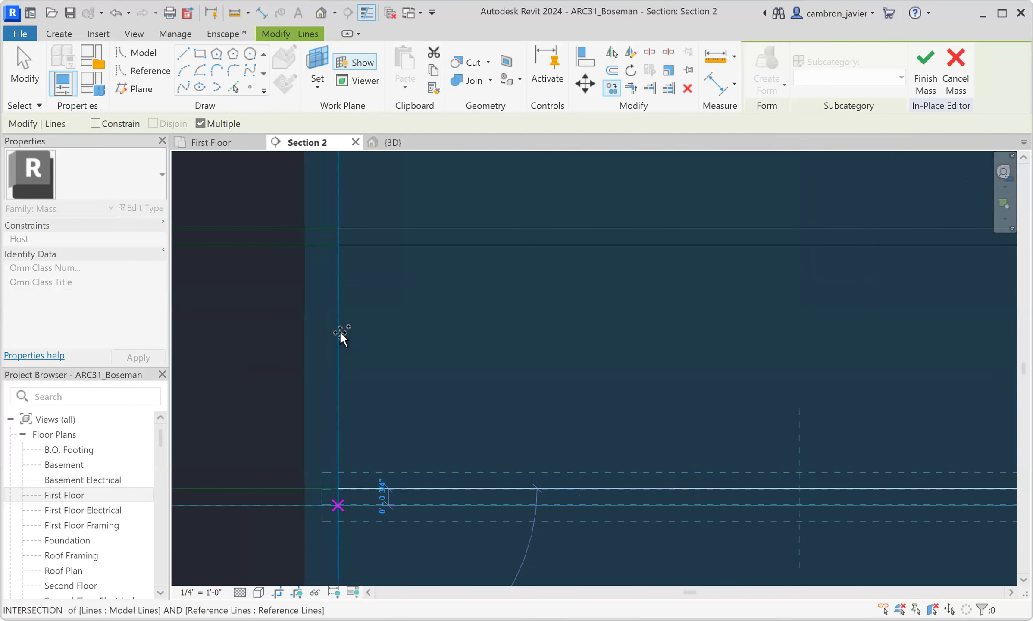
{"action": "scroll", "coordinate": [345, 371], "scroll_direction": "down", "scroll_amount": 3}
{"action": "middle_click_drag", "start_coordinate": [397, 406], "coordinate": [408, 258]}
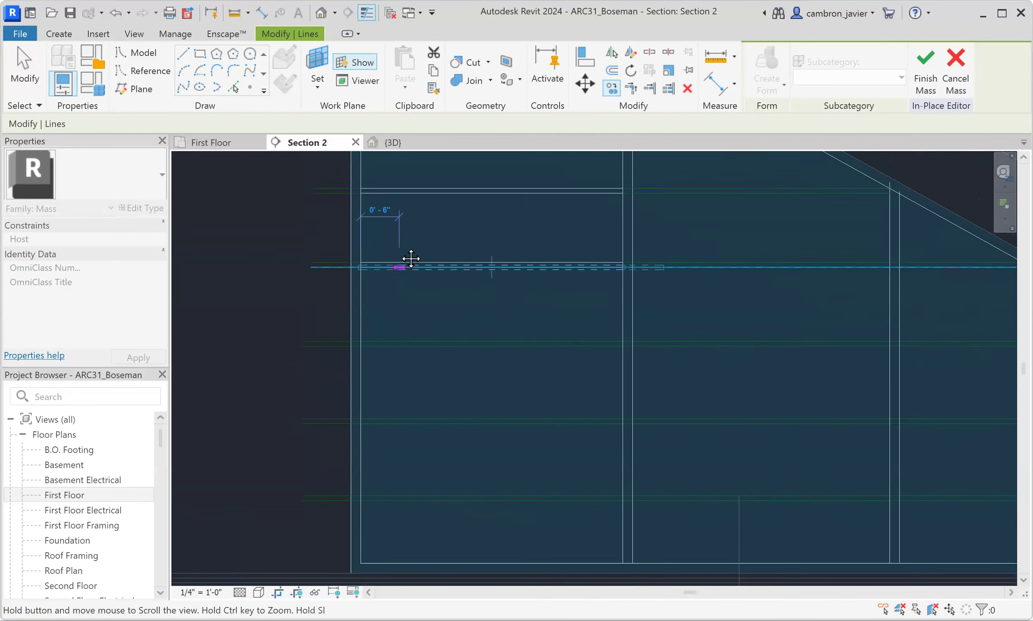
{"action": "scroll", "coordinate": [362, 314], "scroll_direction": "up", "scroll_amount": 3}
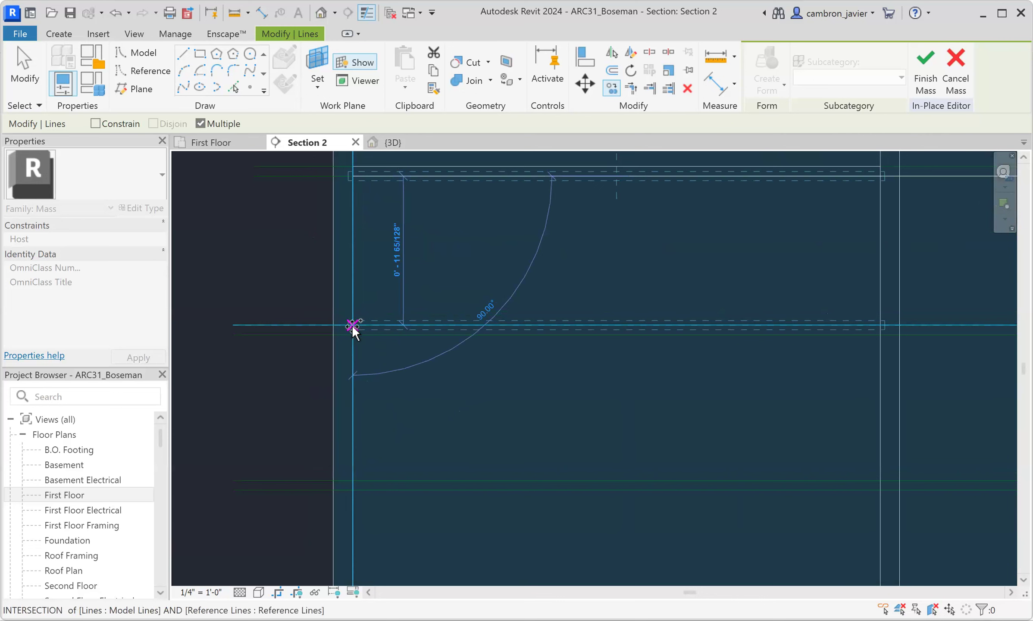
{"action": "left_click", "coordinate": [352, 333]}
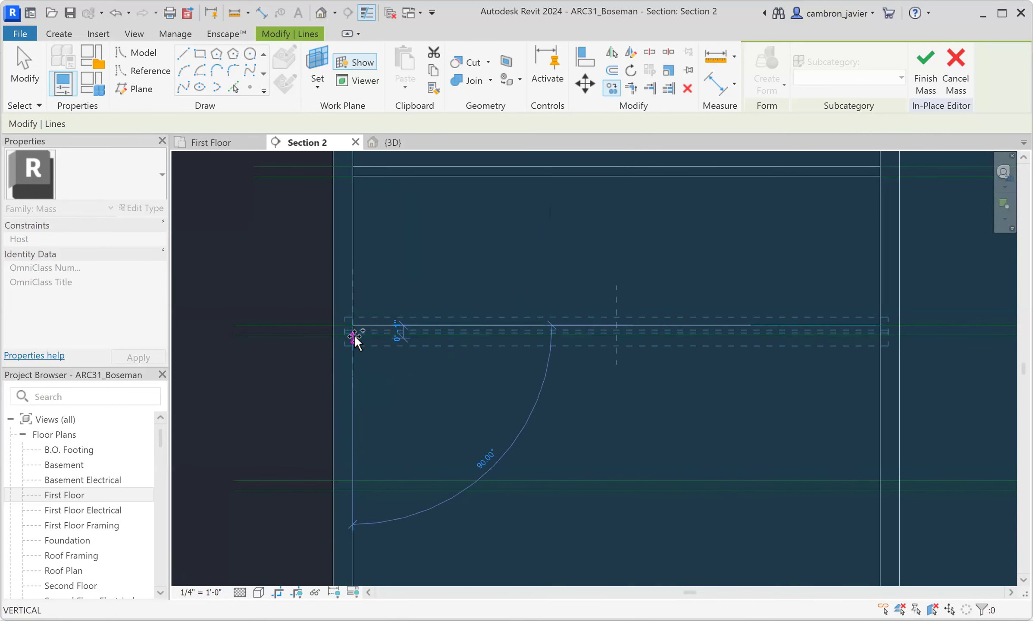
{"action": "scroll", "coordinate": [354, 335], "scroll_direction": "up", "scroll_amount": 2}
{"action": "left_click", "coordinate": [351, 552]}
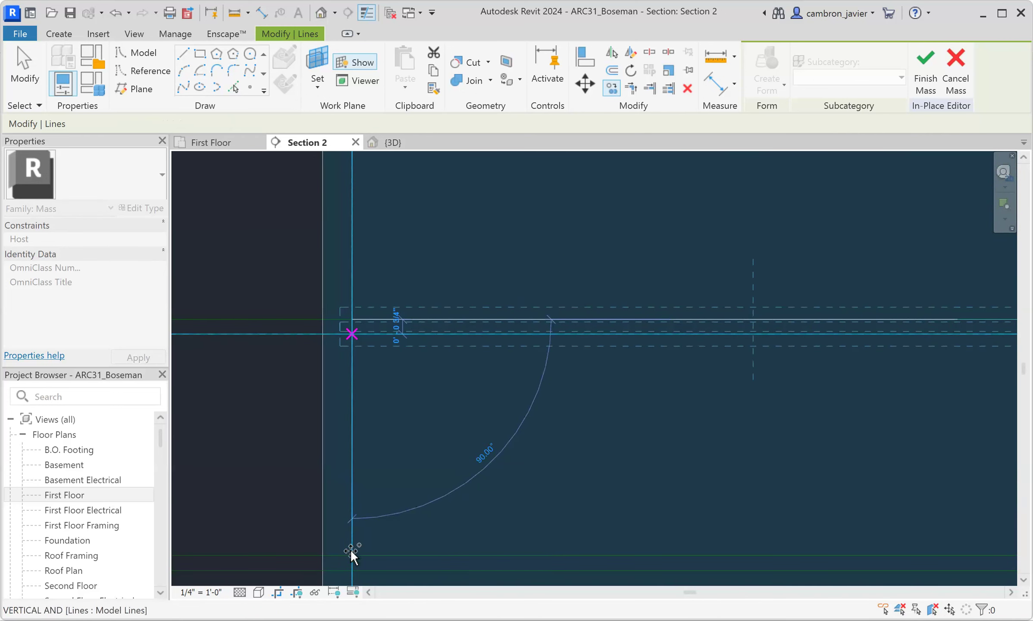
{"action": "left_click", "coordinate": [351, 554]}
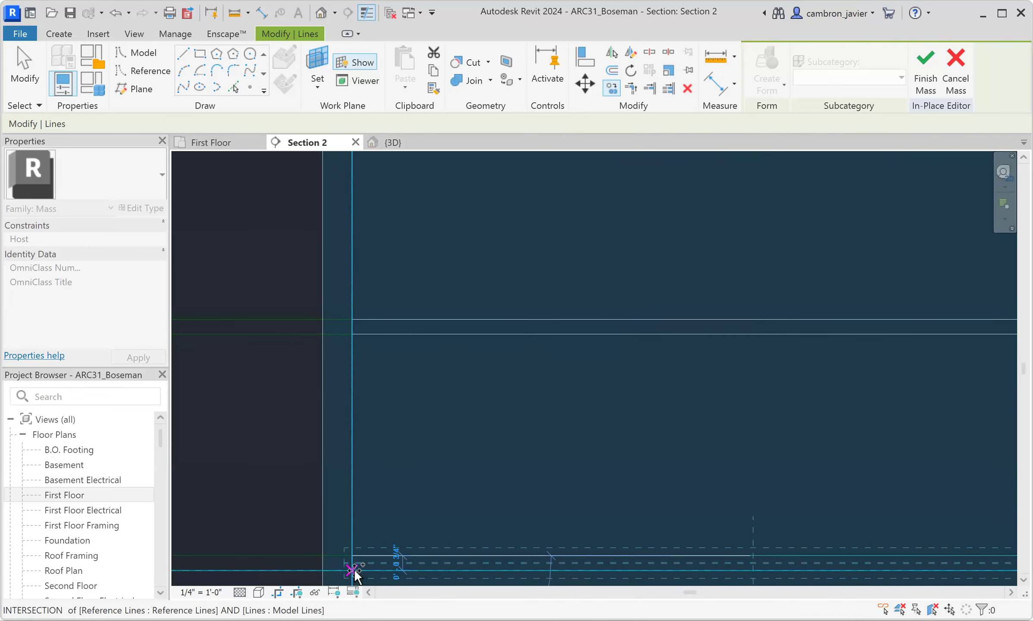
{"action": "scroll", "coordinate": [368, 397], "scroll_direction": "down", "scroll_amount": 5}
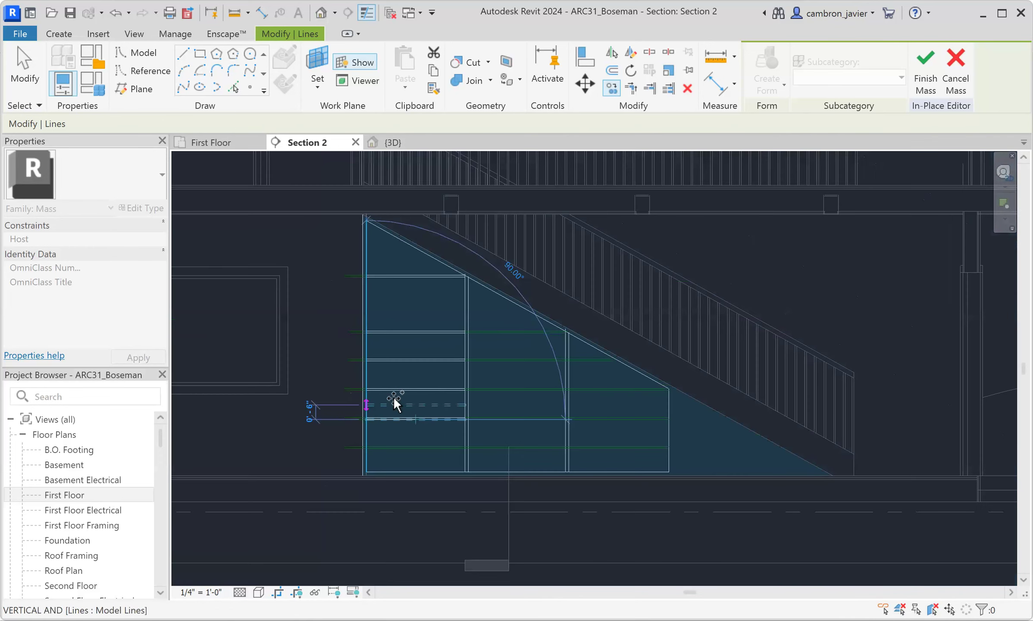
{"action": "left_click", "coordinate": [569, 390]}
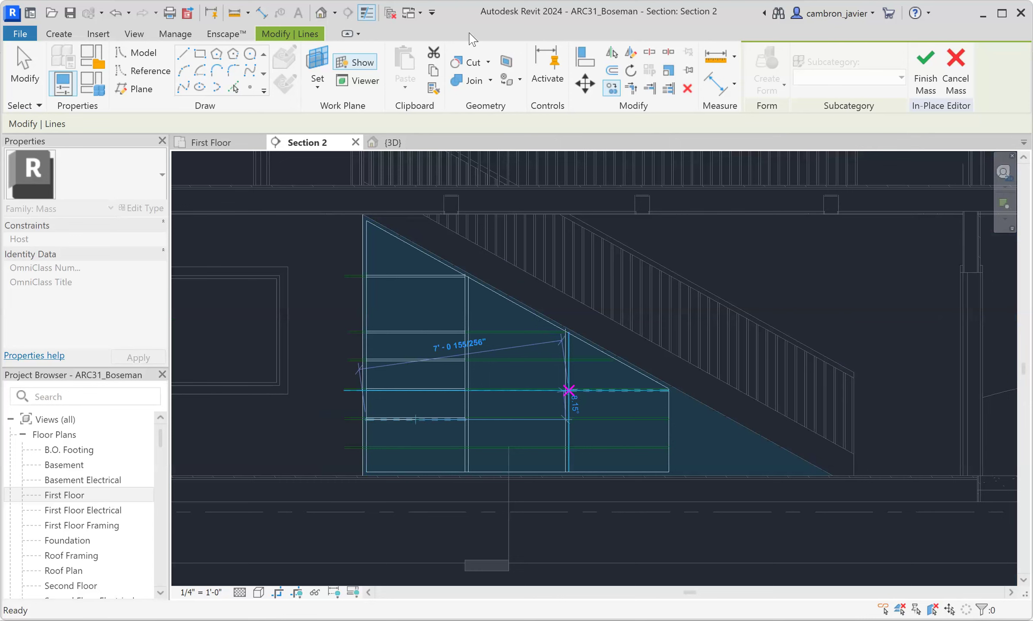
{"action": "key", "text": "Escape"}
{"action": "key", "text": "Escape"}
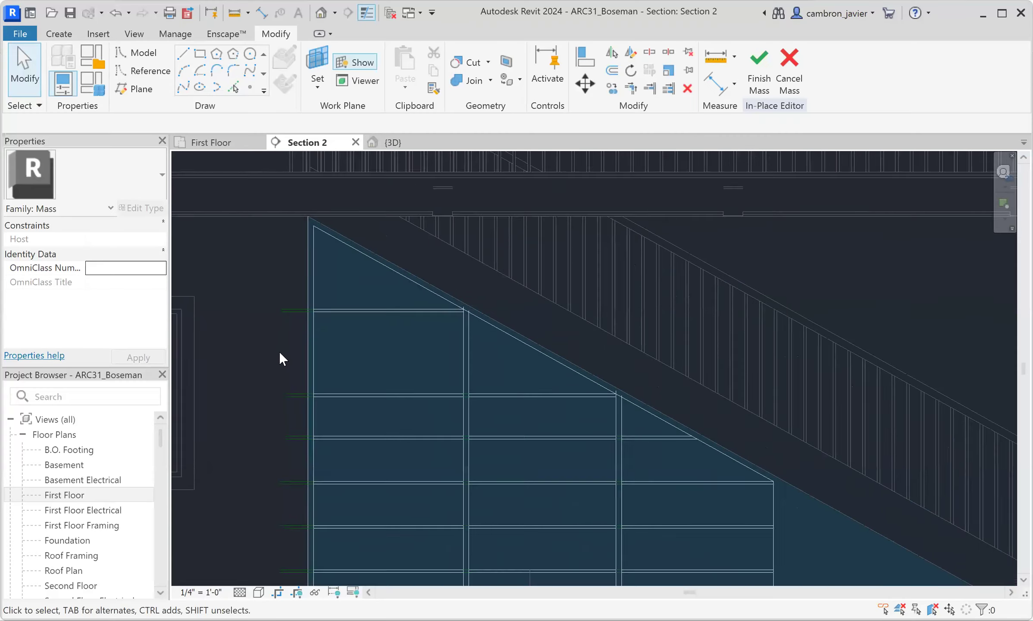
{"action": "scroll", "coordinate": [281, 351], "scroll_direction": "up", "scroll_amount": 2}
{"action": "middle_click_drag", "start_coordinate": [312, 344], "coordinate": [354, 271]}
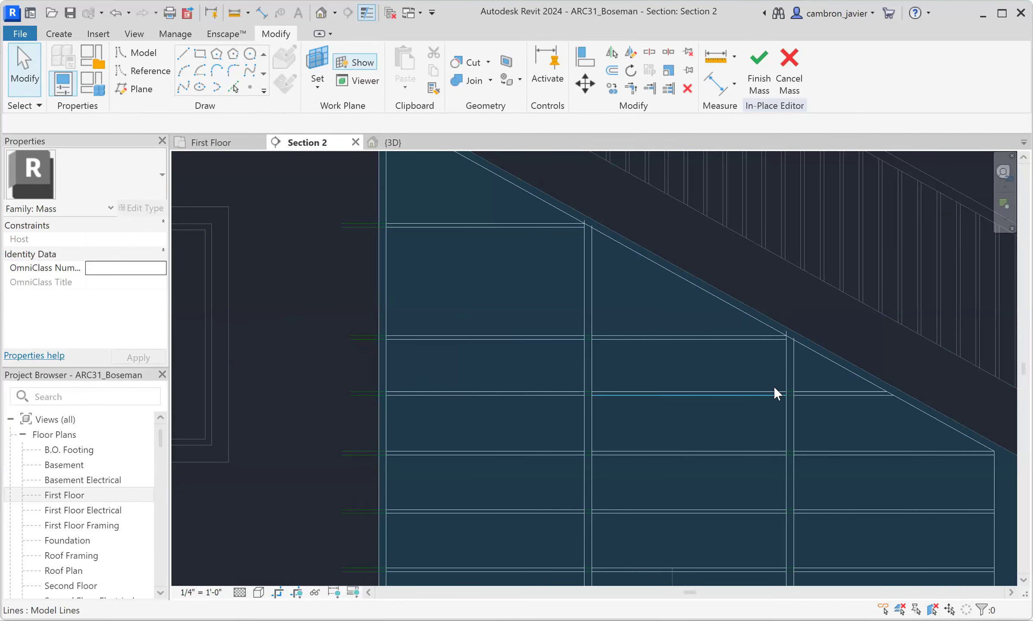
{"action": "scroll", "coordinate": [752, 409], "scroll_direction": "down", "scroll_amount": 2}
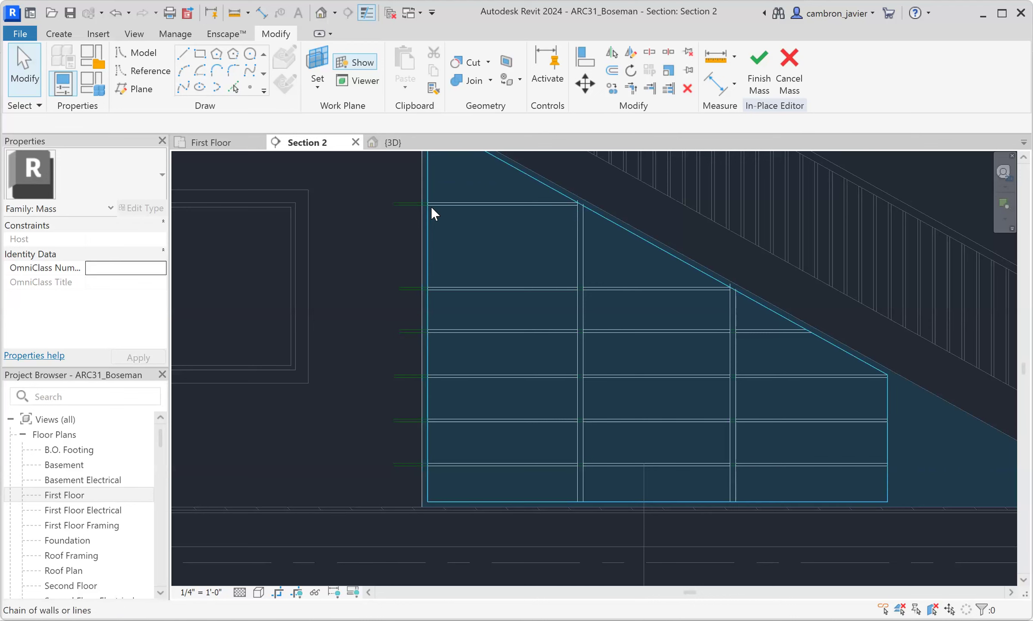
{"action": "scroll", "coordinate": [434, 211], "scroll_direction": "up", "scroll_amount": 3}
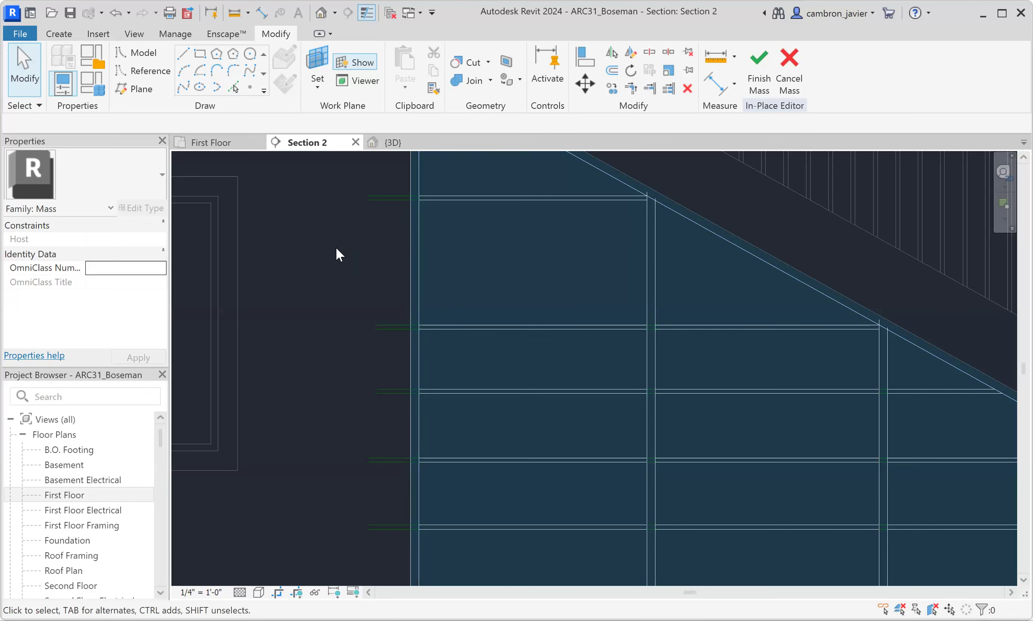
{"action": "left_click_drag", "start_coordinate": [387, 174], "coordinate": [376, 363]}
{"action": "left_click_drag", "start_coordinate": [354, 469], "coordinate": [351, 540]}
{"action": "key", "text": "Escape"}
{"action": "scroll", "coordinate": [391, 383], "scroll_direction": "down", "scroll_amount": 3}
{"action": "scroll", "coordinate": [397, 451], "scroll_direction": "up", "scroll_amount": 3}
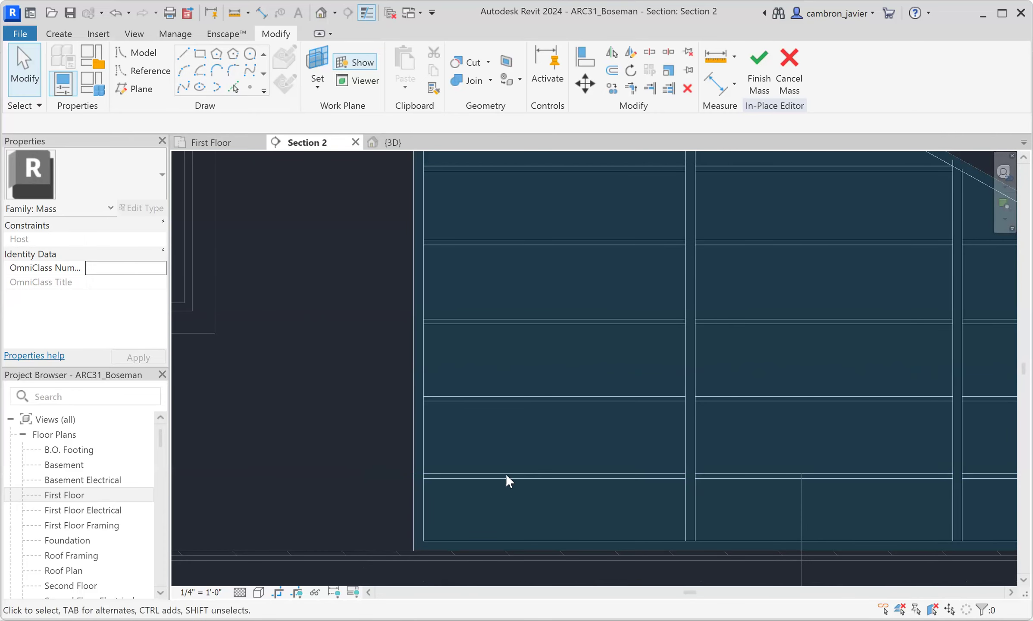
{"action": "scroll", "coordinate": [385, 440], "scroll_direction": "down", "scroll_amount": 3}
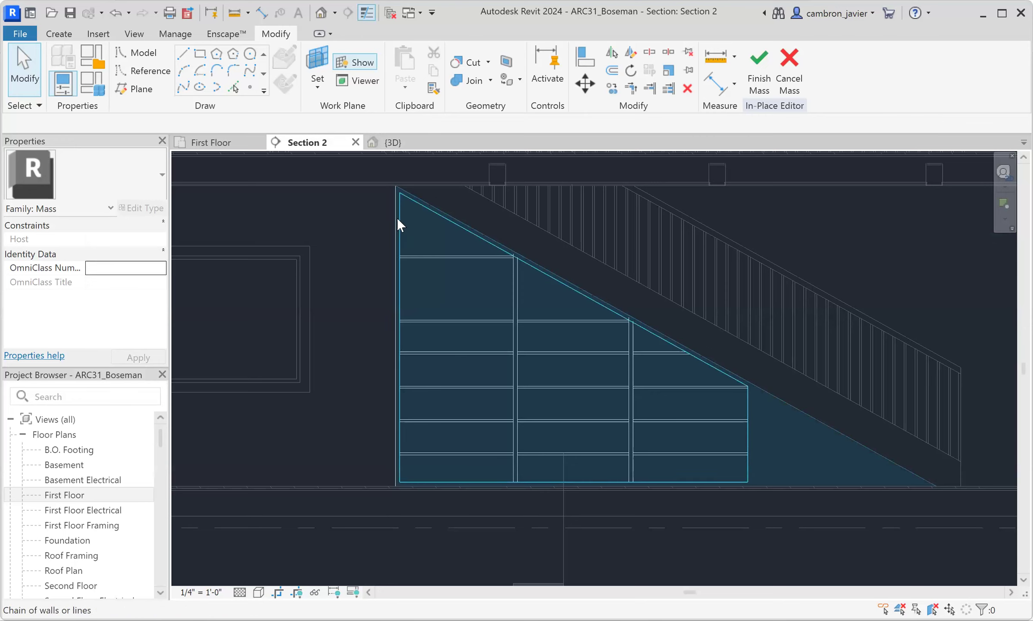
{"action": "scroll", "coordinate": [395, 212], "scroll_direction": "up", "scroll_amount": 1}
{"action": "scroll", "coordinate": [495, 286], "scroll_direction": "up", "scroll_amount": 1}
{"action": "scroll", "coordinate": [495, 286], "scroll_direction": "up", "scroll_amount": 1}
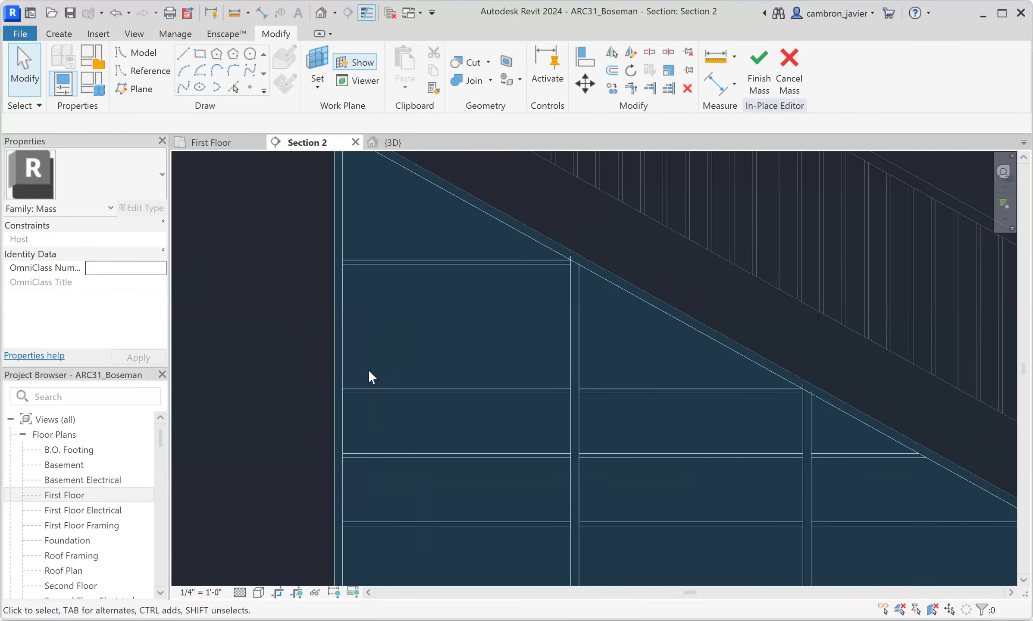
{"action": "scroll", "coordinate": [436, 302], "scroll_direction": "down", "scroll_amount": 2}
{"action": "scroll", "coordinate": [450, 508], "scroll_direction": "up", "scroll_amount": 5}
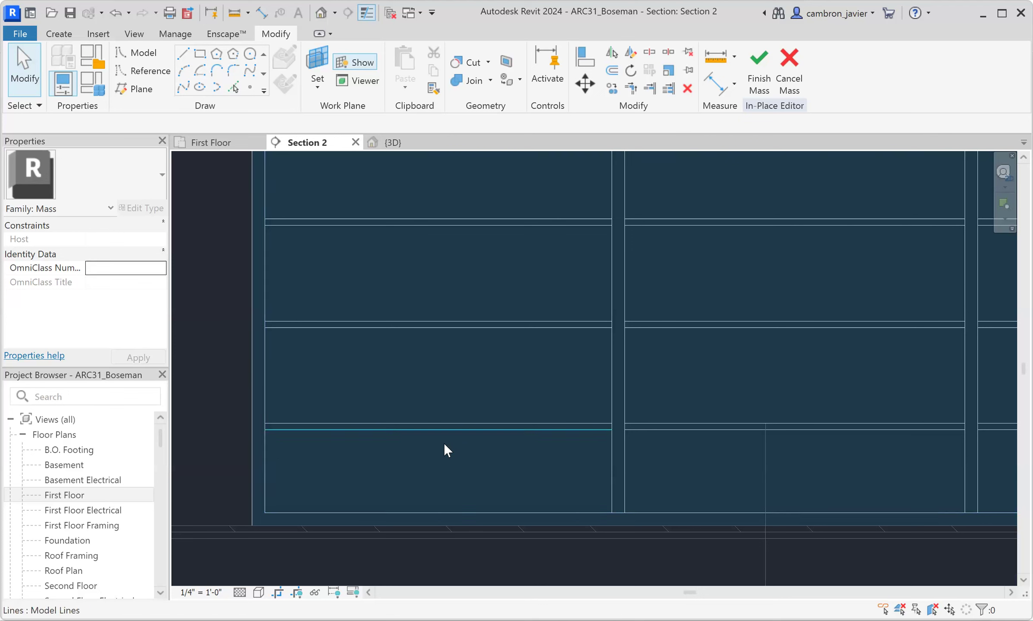
{"action": "scroll", "coordinate": [263, 499], "scroll_direction": "up", "scroll_amount": 1}
{"action": "key", "text": "t"}
{"action": "key", "text": "r"}
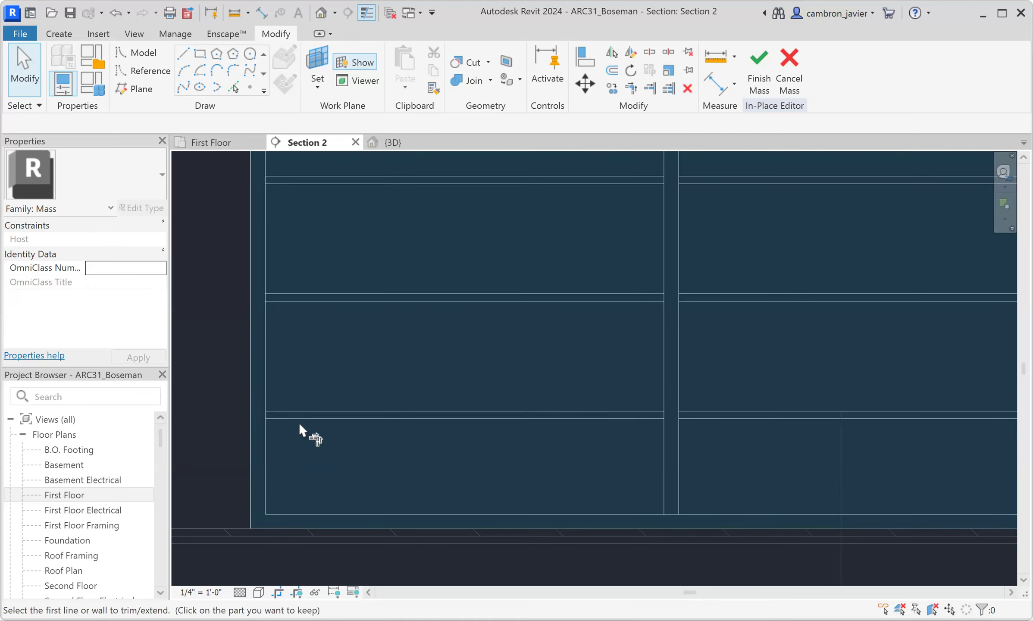
{"action": "left_click", "coordinate": [300, 418]}
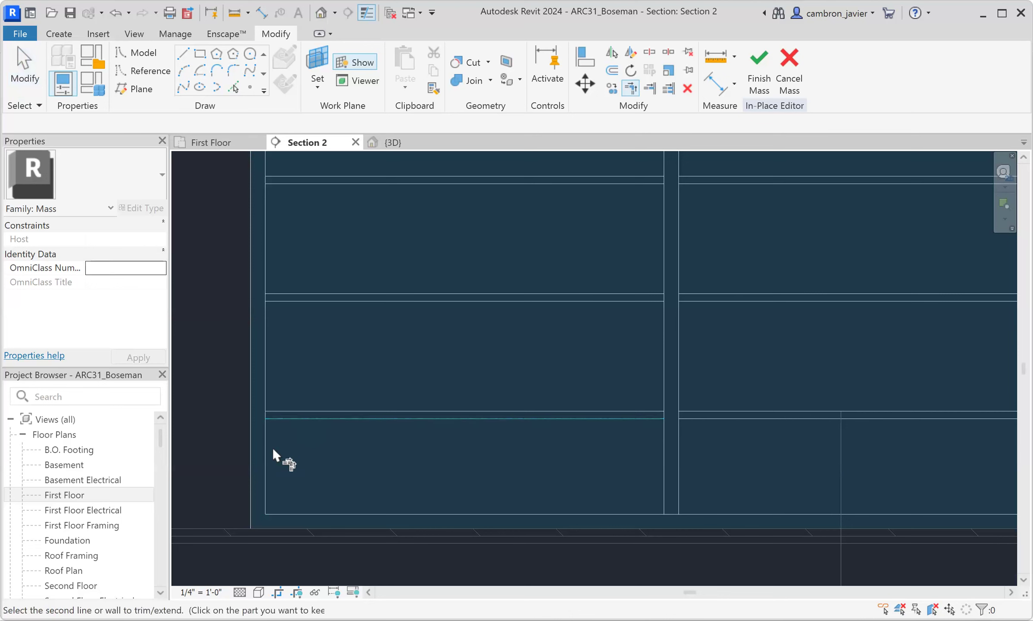
{"action": "left_click", "coordinate": [284, 492]}
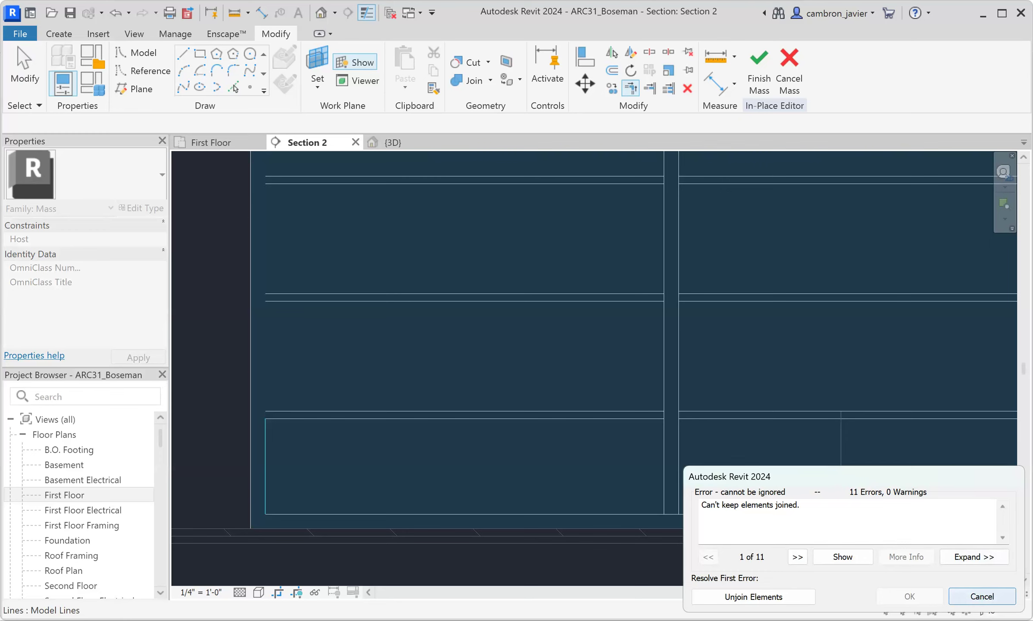
{"action": "left_click", "coordinate": [982, 595]}
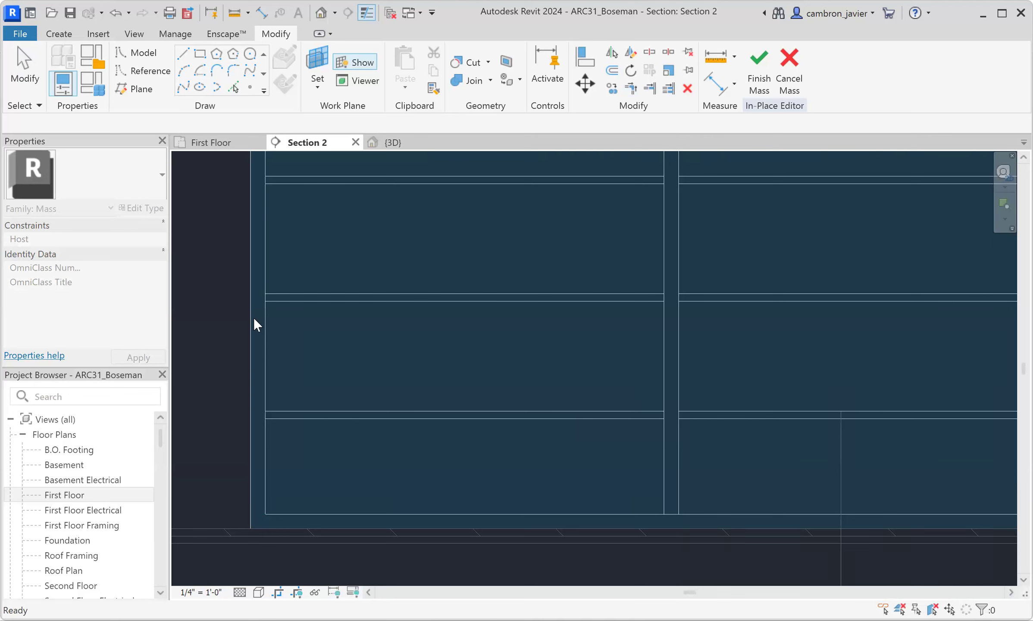
With Split Element, break the vertical bay line where it crosses the shelf
{"action": "left_click", "coordinate": [650, 52]}
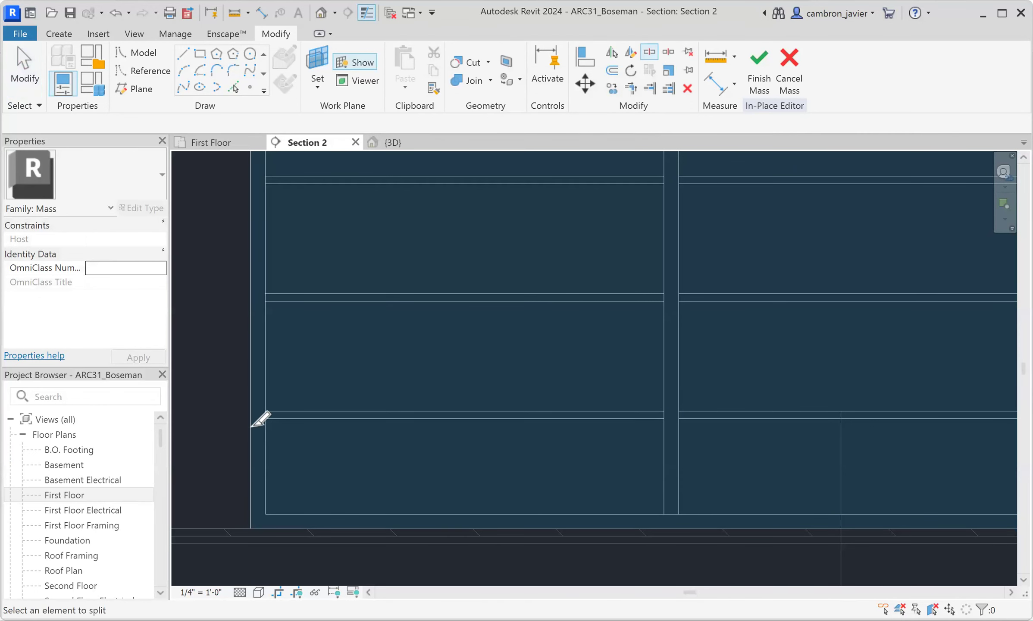
{"action": "scroll", "coordinate": [268, 416], "scroll_direction": "up", "scroll_amount": 3}
{"action": "scroll", "coordinate": [271, 406], "scroll_direction": "up", "scroll_amount": 2}
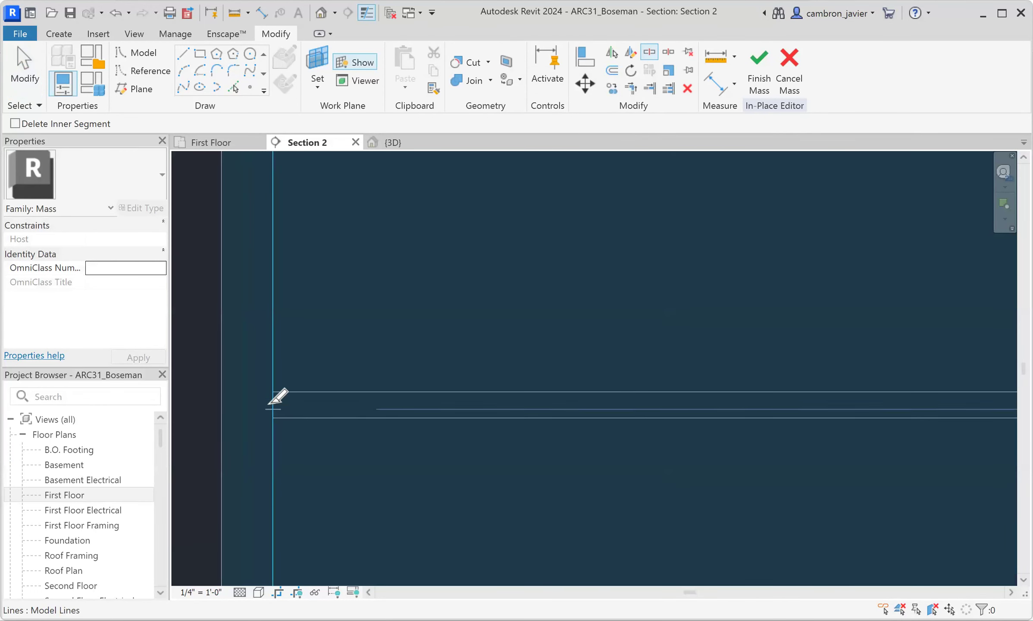
{"action": "scroll", "coordinate": [351, 350], "scroll_direction": "down", "scroll_amount": 2}
{"action": "scroll", "coordinate": [366, 280], "scroll_direction": "down", "scroll_amount": 2}
{"action": "middle_click_drag", "start_coordinate": [384, 332], "coordinate": [357, 279]}
{"action": "scroll", "coordinate": [332, 263], "scroll_direction": "up", "scroll_amount": 3}
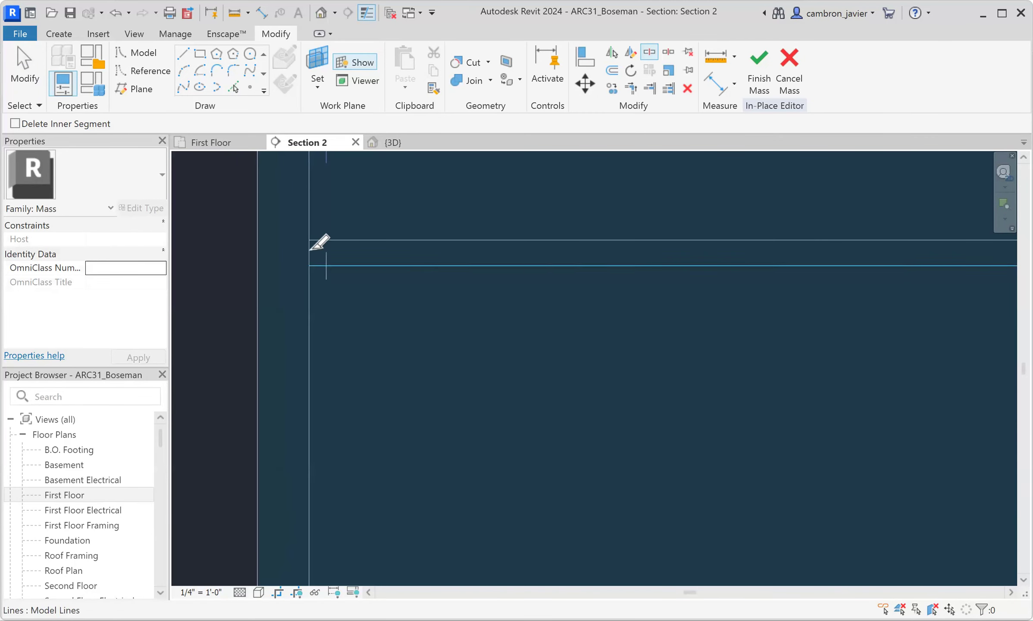
{"action": "scroll", "coordinate": [297, 277], "scroll_direction": "down", "scroll_amount": 2}
{"action": "scroll", "coordinate": [772, 267], "scroll_direction": "up", "scroll_amount": 3}
{"action": "scroll", "coordinate": [761, 258], "scroll_direction": "up", "scroll_amount": 2}
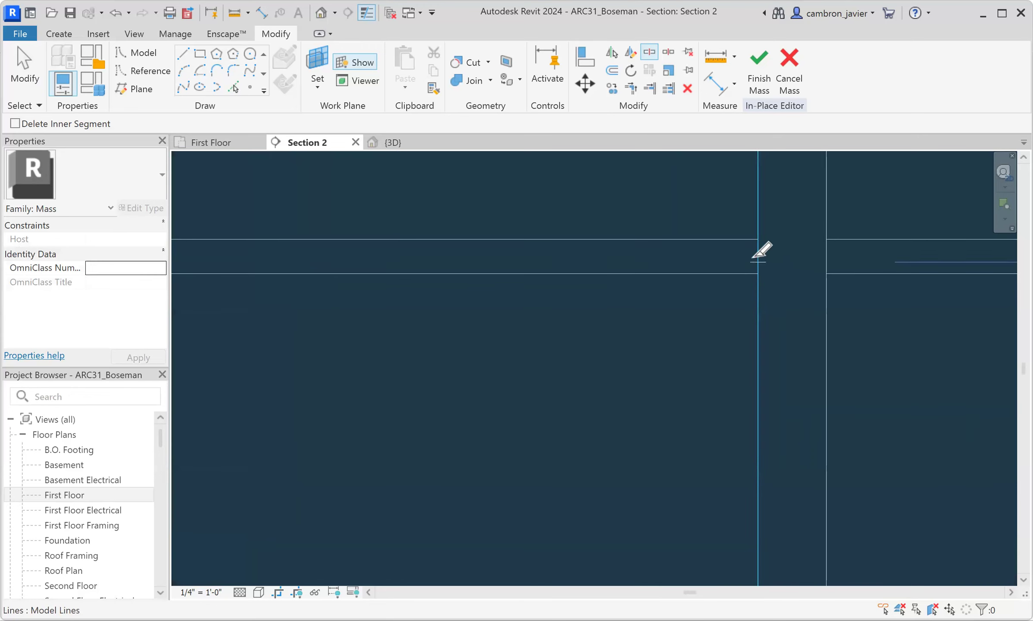
{"action": "scroll", "coordinate": [763, 332], "scroll_direction": "down", "scroll_amount": 2}
{"action": "middle_click_drag", "start_coordinate": [755, 356], "coordinate": [703, 270]}
{"action": "scroll", "coordinate": [712, 336], "scroll_direction": "up", "scroll_amount": 2}
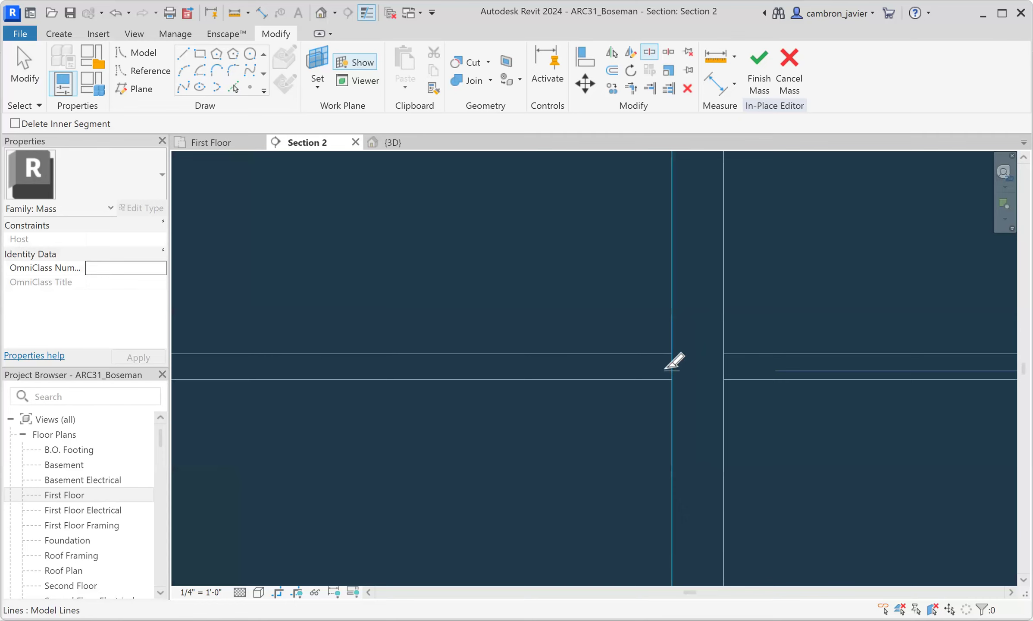
{"action": "left_click", "coordinate": [671, 362]}
Split the bay line near the bottom edge, then bring the whole mass back into view
{"action": "scroll", "coordinate": [681, 345], "scroll_direction": "down", "scroll_amount": 5}
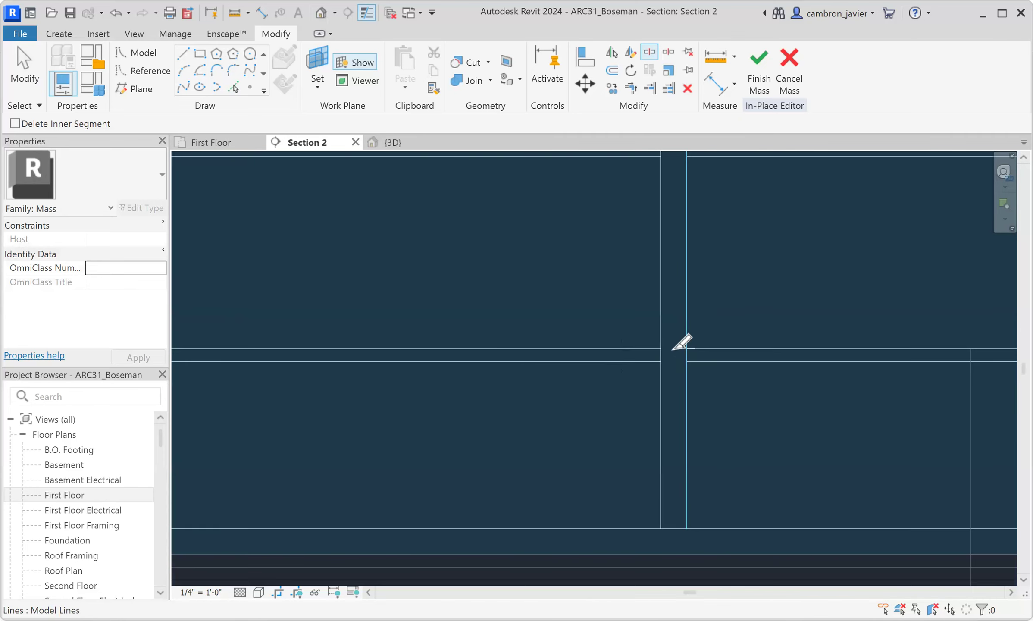
{"action": "scroll", "coordinate": [676, 411], "scroll_direction": "up", "scroll_amount": 3}
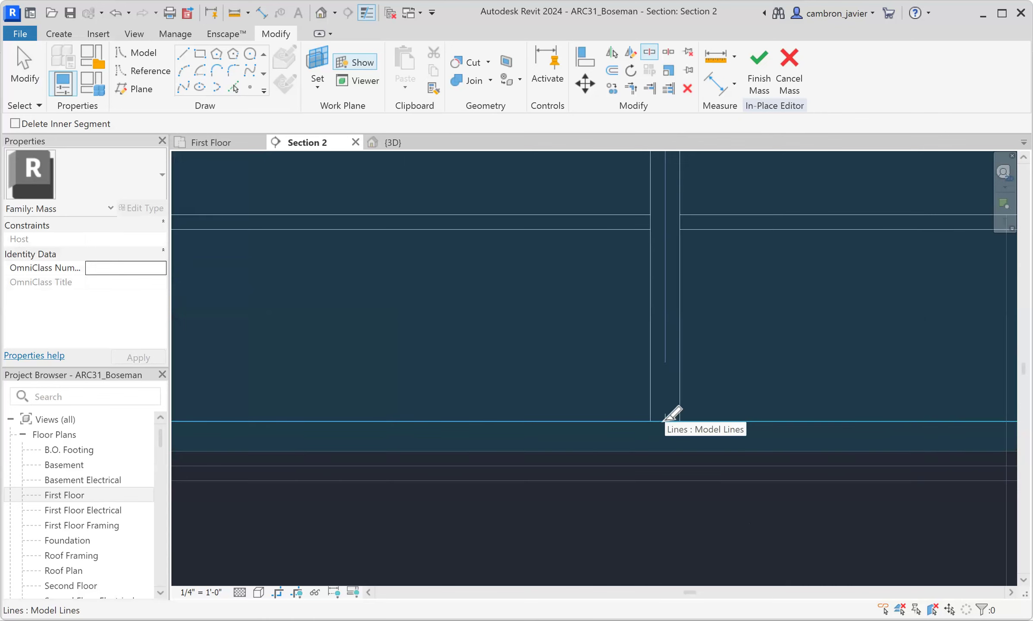
{"action": "left_click", "coordinate": [658, 457]}
{"action": "scroll", "coordinate": [671, 366], "scroll_direction": "down", "scroll_amount": 2}
{"action": "scroll", "coordinate": [663, 375], "scroll_direction": "down", "scroll_amount": 2}
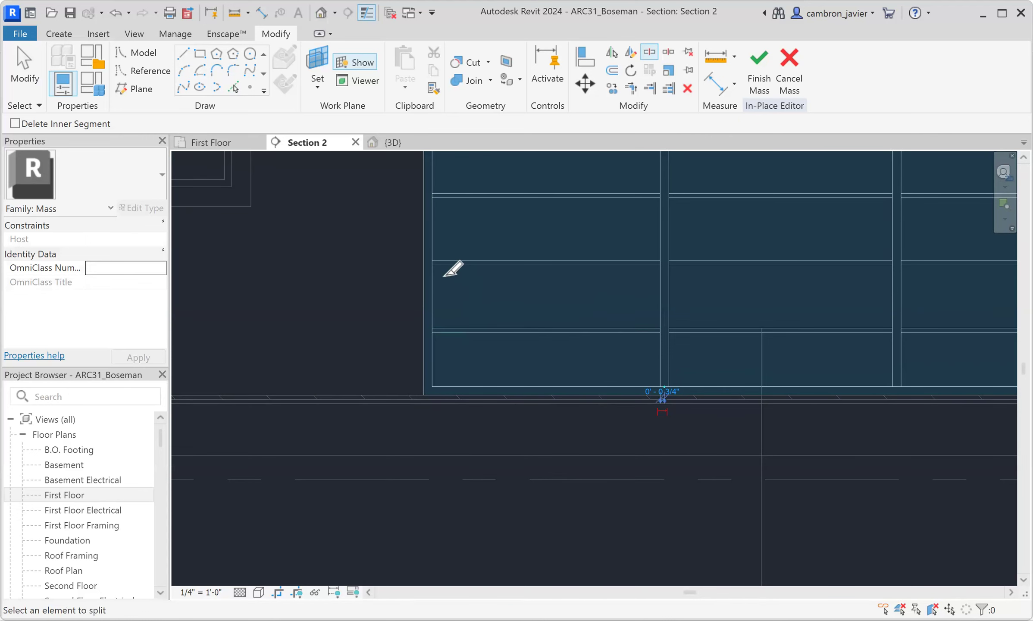
{"action": "scroll", "coordinate": [431, 202], "scroll_direction": "up", "scroll_amount": 1}
{"action": "scroll", "coordinate": [429, 279], "scroll_direction": "up", "scroll_amount": 3}
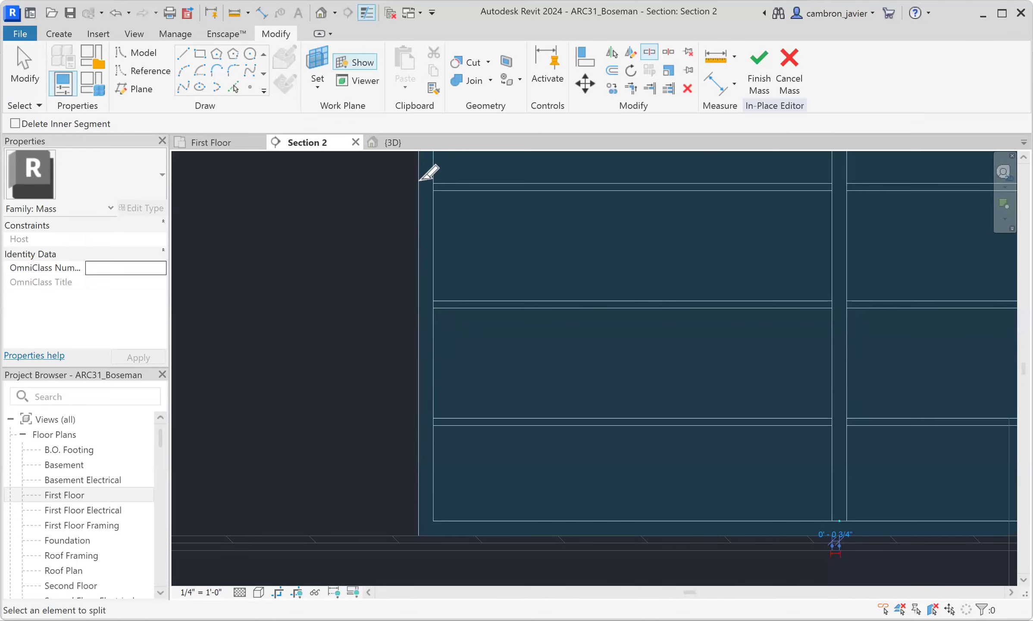
{"action": "scroll", "coordinate": [802, 165], "scroll_direction": "up", "scroll_amount": 2}
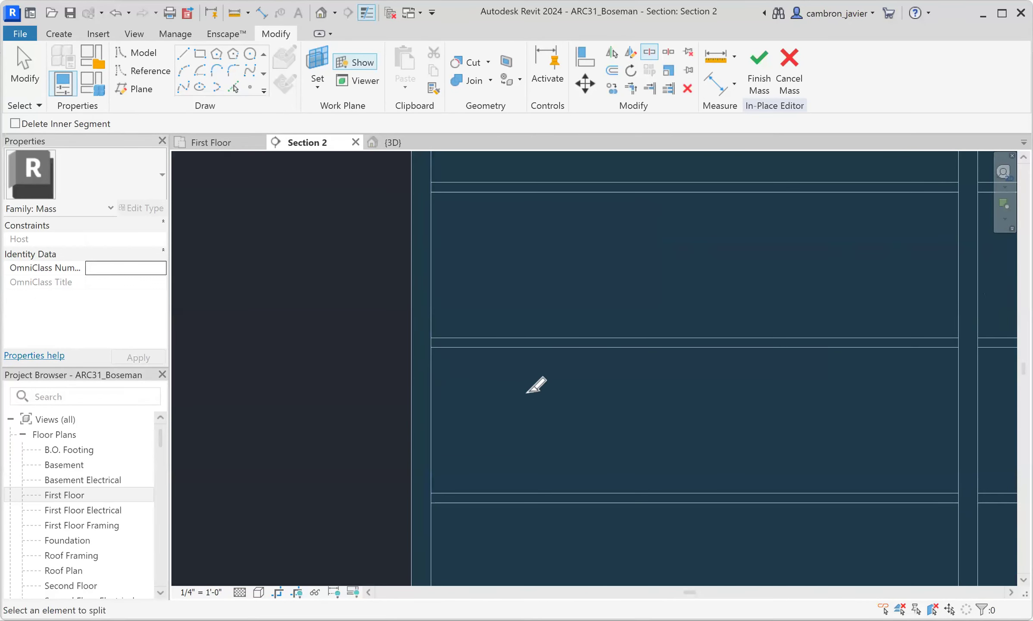
{"action": "scroll", "coordinate": [767, 382], "scroll_direction": "down", "scroll_amount": 1}
{"action": "middle_click_drag", "start_coordinate": [815, 426], "coordinate": [539, 345]}
{"action": "scroll", "coordinate": [595, 377], "scroll_direction": "down", "scroll_amount": 1}
{"action": "scroll", "coordinate": [647, 358], "scroll_direction": "down", "scroll_amount": 1}
{"action": "scroll", "coordinate": [666, 358], "scroll_direction": "down", "scroll_amount": 1}
{"action": "scroll", "coordinate": [472, 316], "scroll_direction": "down", "scroll_amount": 1}
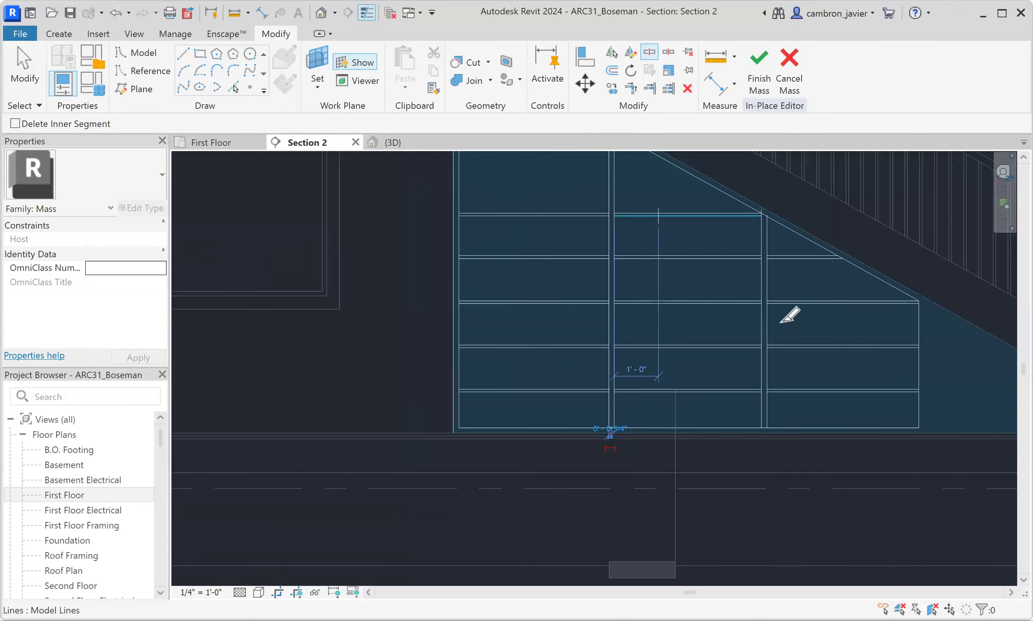
{"action": "scroll", "coordinate": [768, 259], "scroll_direction": "up", "scroll_amount": 2}
{"action": "scroll", "coordinate": [544, 364], "scroll_direction": "down", "scroll_amount": 1}
{"action": "scroll", "coordinate": [590, 398], "scroll_direction": "down", "scroll_amount": 2}
{"action": "scroll", "coordinate": [430, 480], "scroll_direction": "down", "scroll_amount": 1}
{"action": "scroll", "coordinate": [430, 479], "scroll_direction": "up", "scroll_amount": 4}
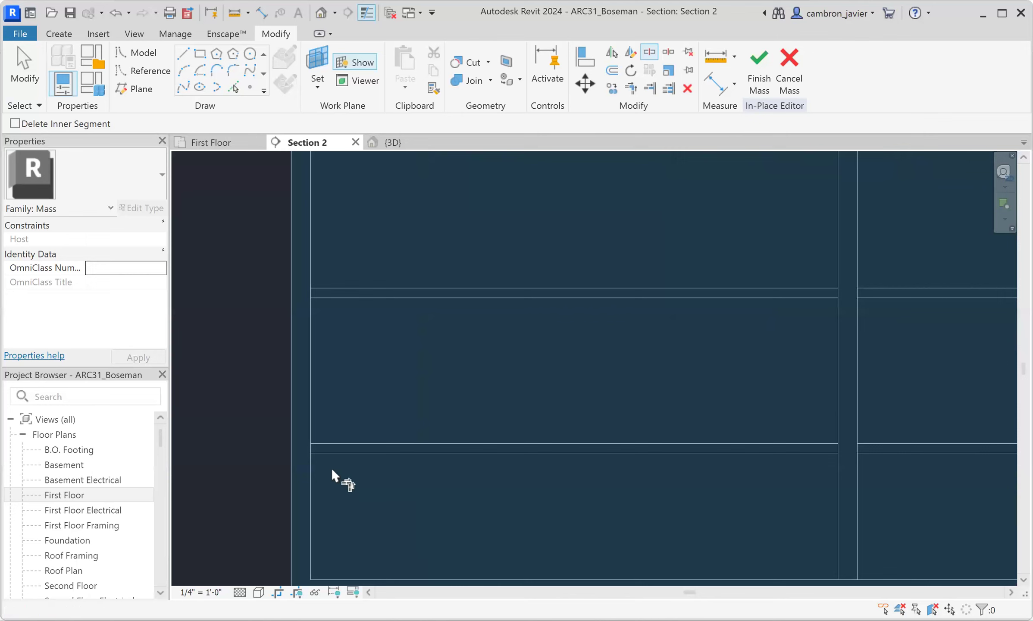
With TR, trim the middle shelf's top line to the left side line to form a corner
{"action": "key", "text": "t"}
{"action": "key", "text": "r"}
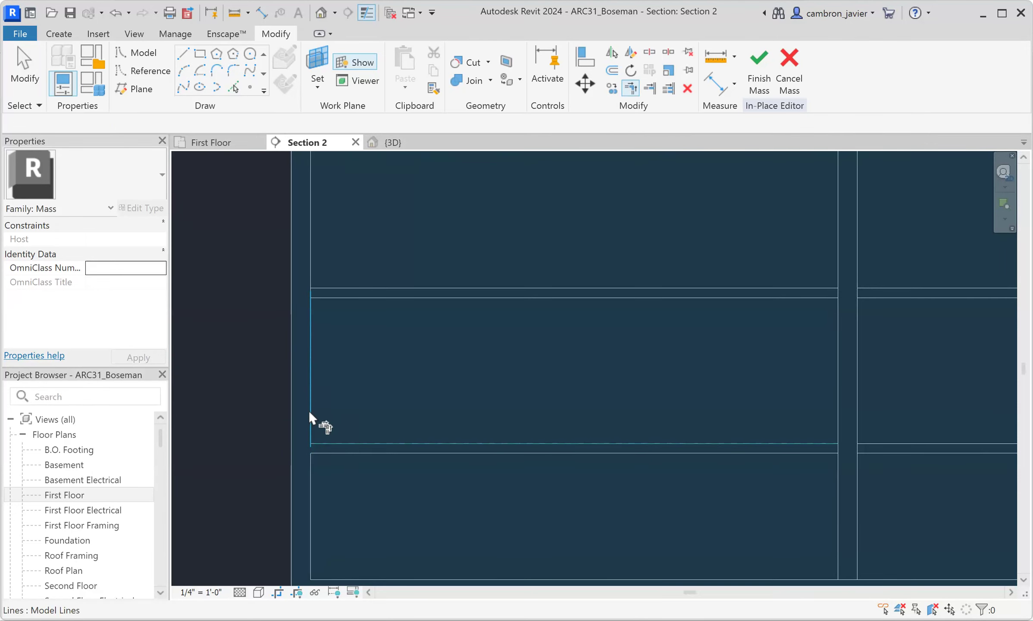
{"action": "left_click", "coordinate": [329, 298]}
{"action": "left_click", "coordinate": [312, 306]}
Trim the middle shelf's top line to the right bay line, closing that corner
{"action": "left_click", "coordinate": [826, 298]}
{"action": "left_click", "coordinate": [850, 436]}
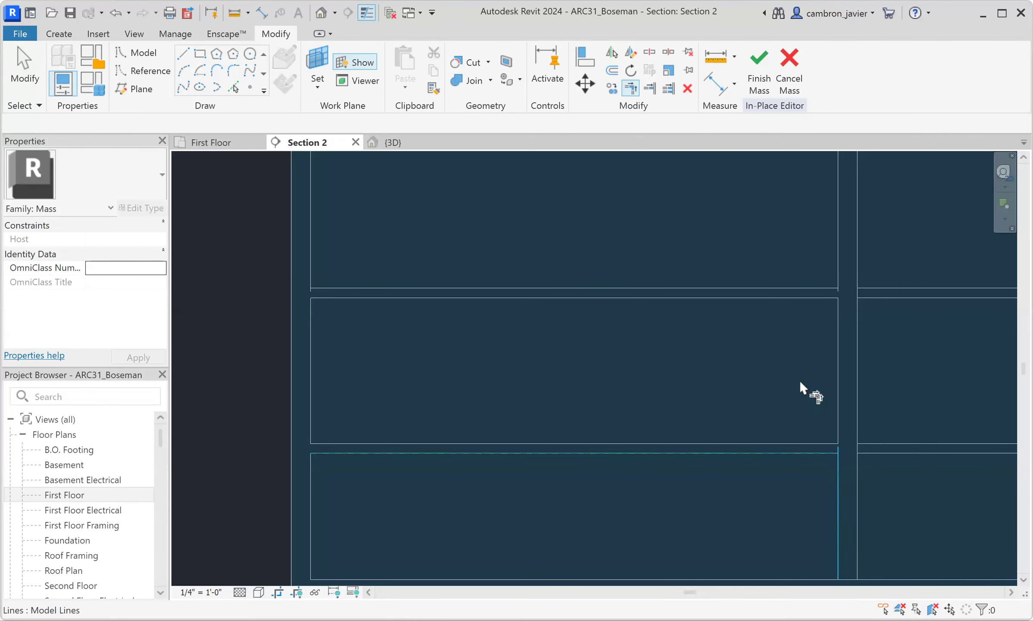
{"action": "scroll", "coordinate": [799, 380], "scroll_direction": "down", "scroll_amount": 2}
{"action": "scroll", "coordinate": [809, 507], "scroll_direction": "up", "scroll_amount": 2}
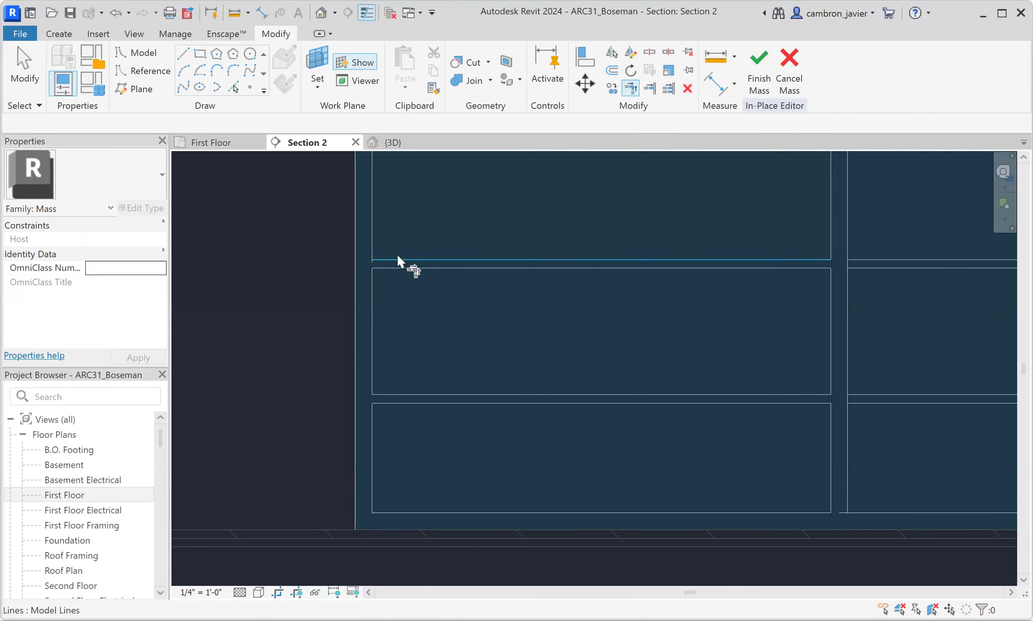
{"action": "scroll", "coordinate": [510, 254], "scroll_direction": "down", "scroll_amount": 2}
{"action": "middle_click_drag", "start_coordinate": [629, 200], "coordinate": [657, 296]}
{"action": "scroll", "coordinate": [558, 288], "scroll_direction": "up", "scroll_amount": 3}
{"action": "scroll", "coordinate": [391, 268], "scroll_direction": "up", "scroll_amount": 2}
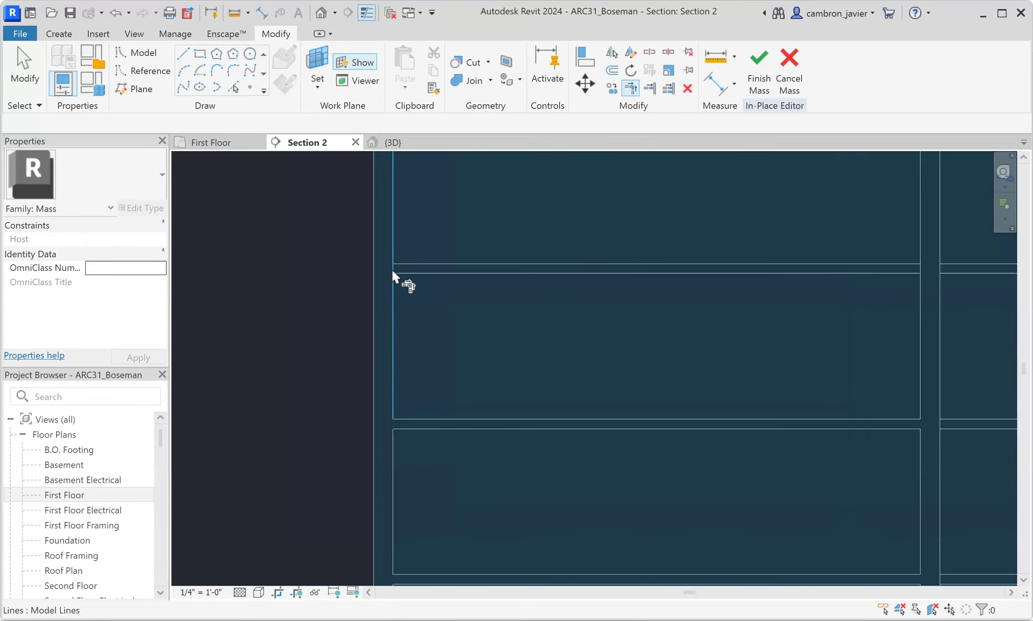
{"action": "scroll", "coordinate": [737, 300], "scroll_direction": "down", "scroll_amount": 3}
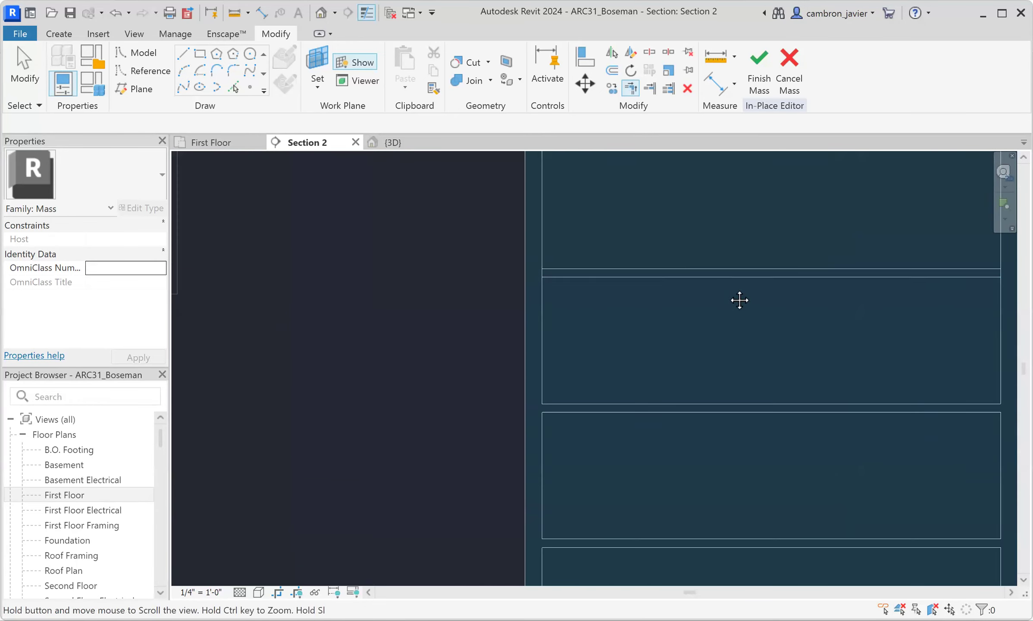
{"action": "scroll", "coordinate": [675, 281], "scroll_direction": "up", "scroll_amount": 3}
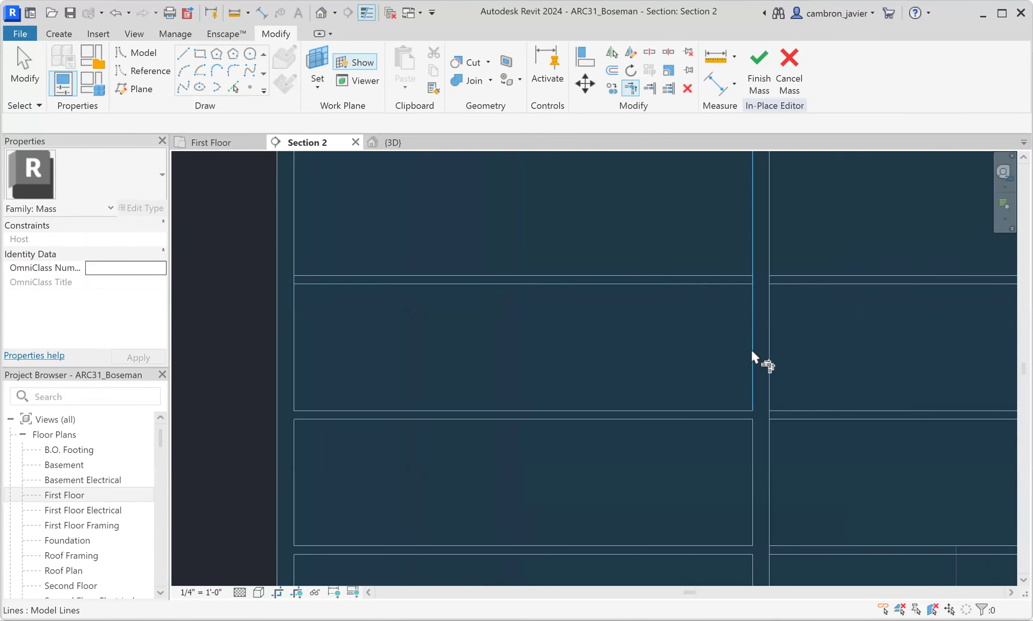
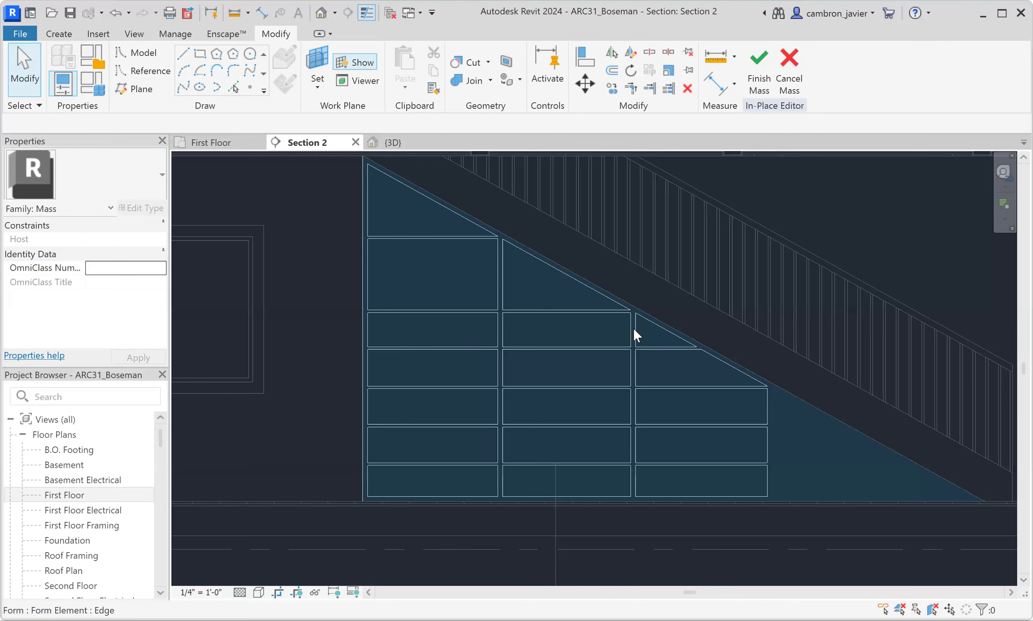
Zoom and pan the section to bring the whole cubby grid back into view
{"action": "scroll", "coordinate": [492, 298], "scroll_direction": "up", "scroll_amount": 1}
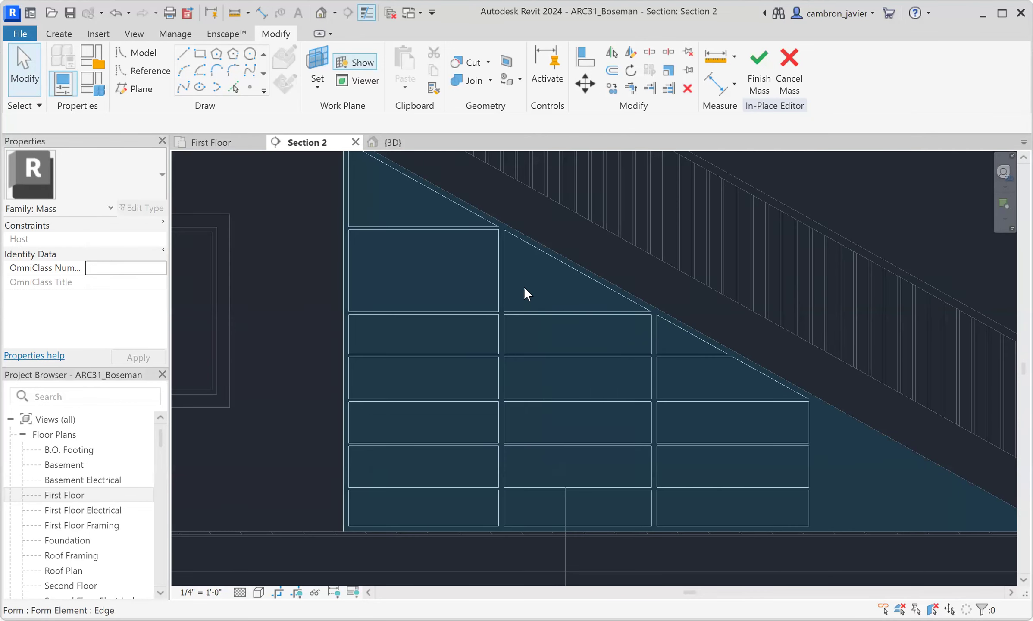
{"action": "scroll", "coordinate": [492, 309], "scroll_direction": "up", "scroll_amount": 6}
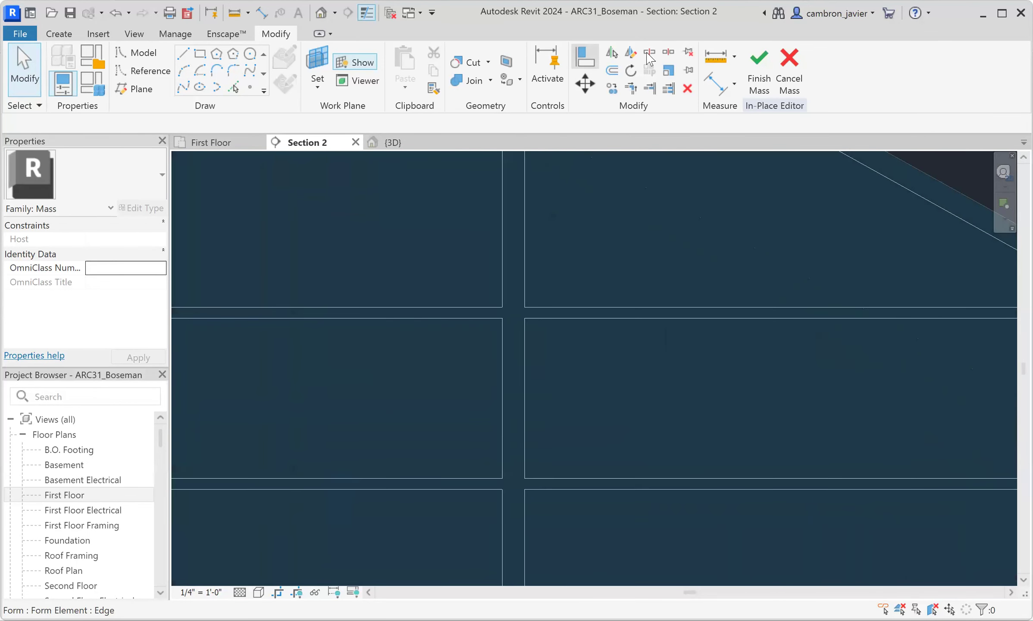
{"action": "scroll", "coordinate": [496, 312], "scroll_direction": "up", "scroll_amount": 4}
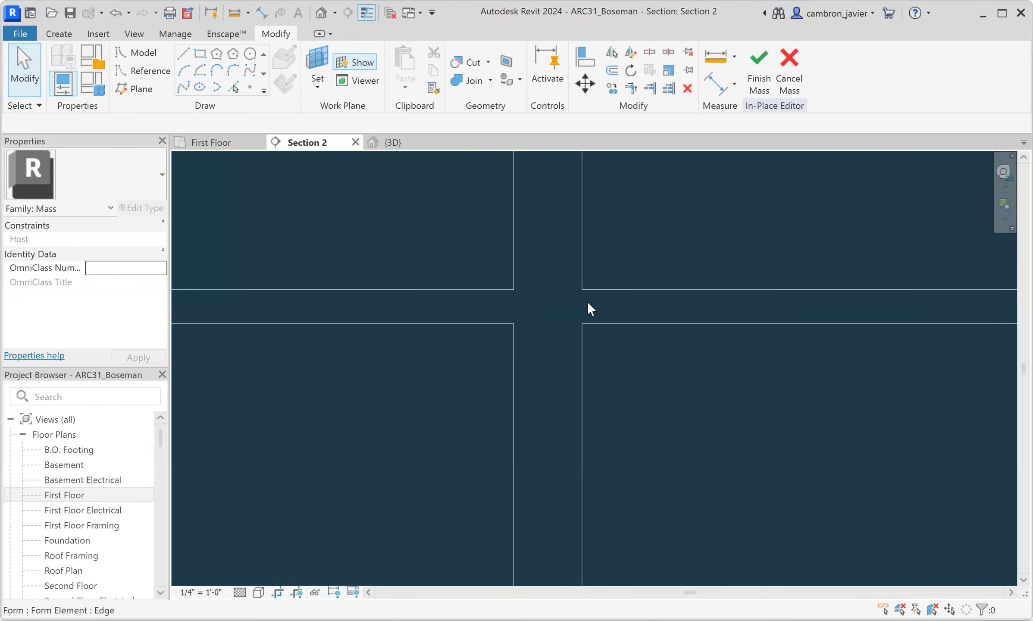
{"action": "scroll", "coordinate": [521, 297], "scroll_direction": "down", "scroll_amount": 3}
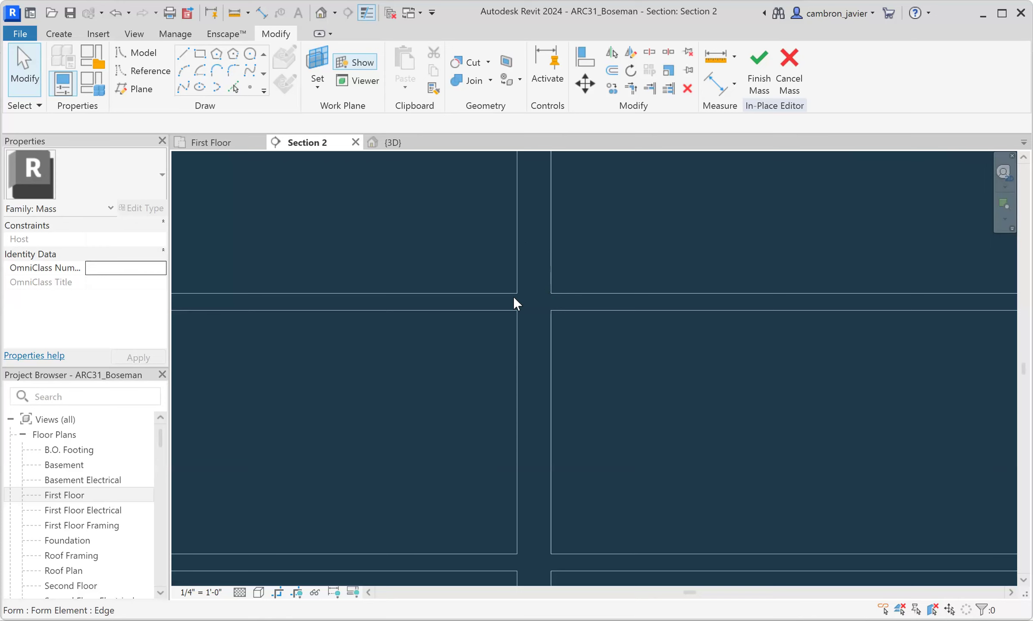
{"action": "scroll", "coordinate": [513, 296], "scroll_direction": "down", "scroll_amount": 2}
{"action": "scroll", "coordinate": [508, 445], "scroll_direction": "up", "scroll_amount": 4}
{"action": "scroll", "coordinate": [513, 417], "scroll_direction": "down", "scroll_amount": 5}
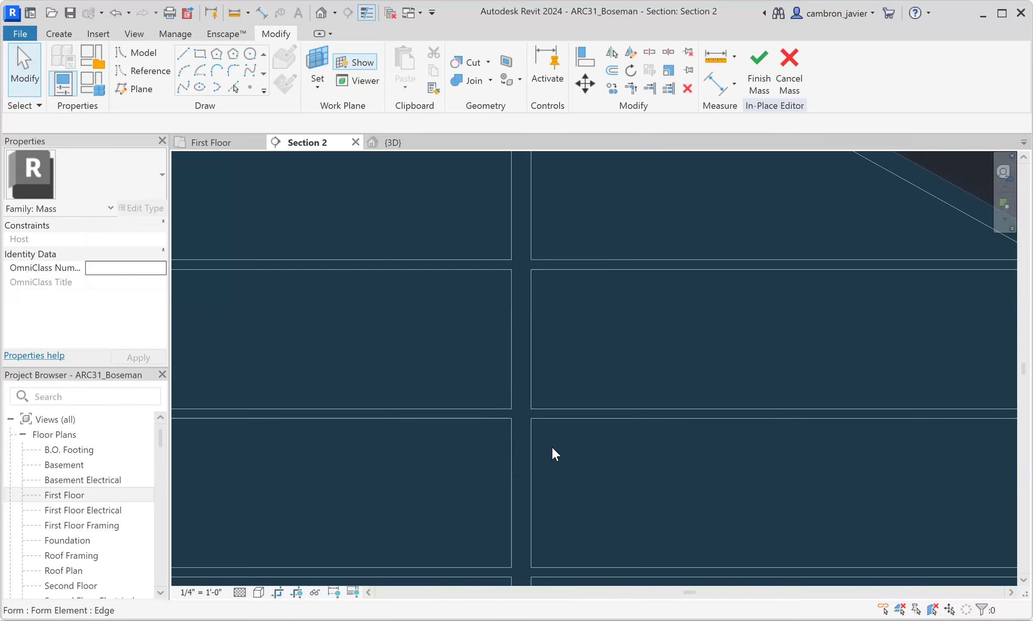
{"action": "scroll", "coordinate": [612, 323], "scroll_direction": "down", "scroll_amount": 2}
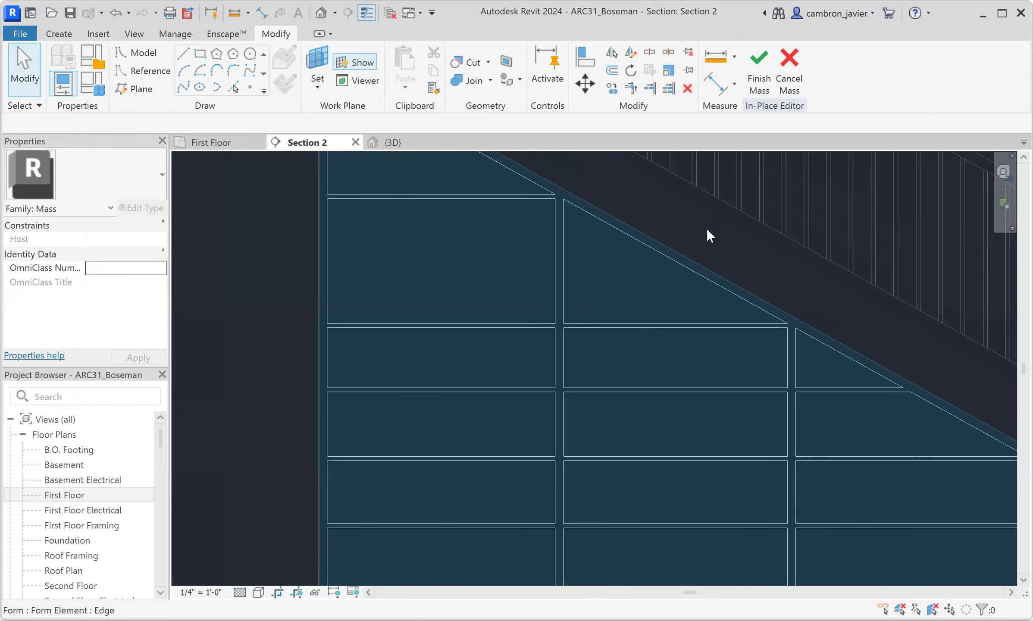
{"action": "scroll", "coordinate": [747, 269], "scroll_direction": "down", "scroll_amount": 2}
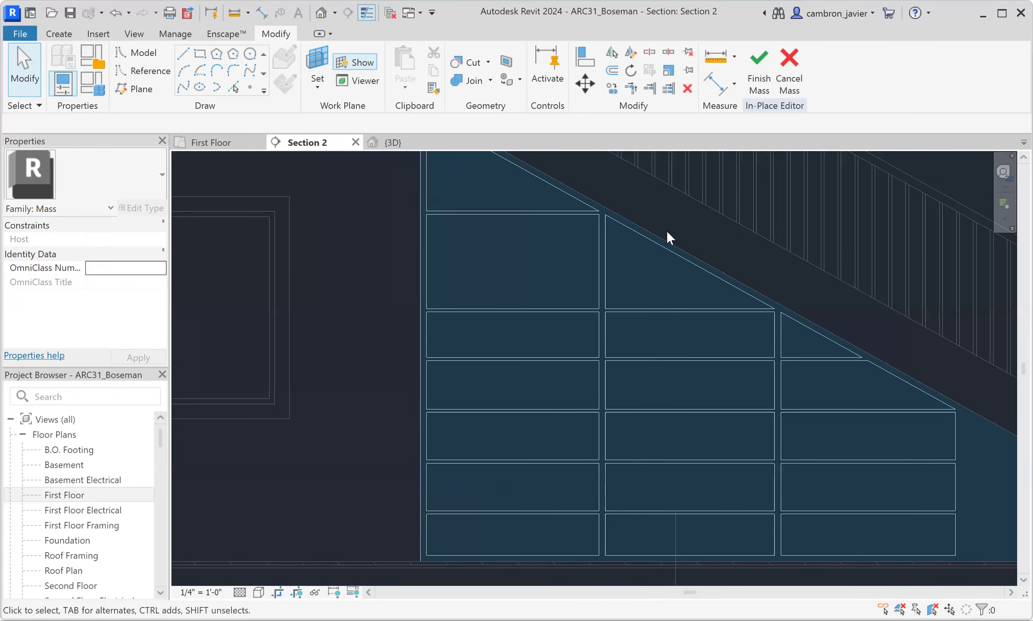
{"action": "middle_click_drag", "start_coordinate": [817, 310], "coordinate": [699, 242]}
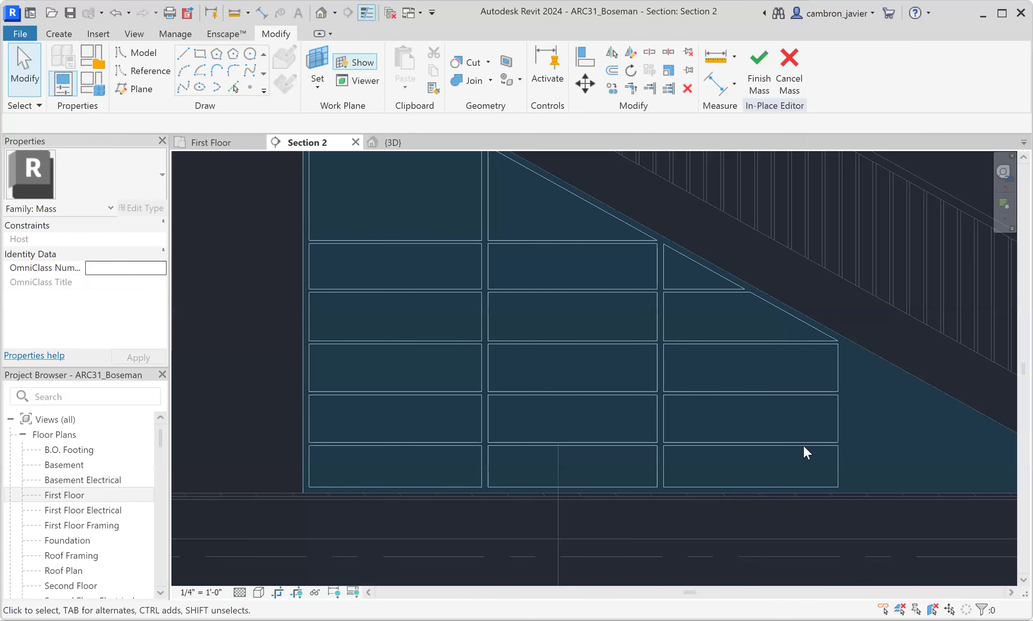
Center the cubby grid under the stair, then switch to the {3D} view
{"action": "key", "text": "Tab"}
{"action": "scroll", "coordinate": [511, 305], "scroll_direction": "down", "scroll_amount": 2}
{"action": "middle_click_drag", "start_coordinate": [428, 290], "coordinate": [441, 338]}
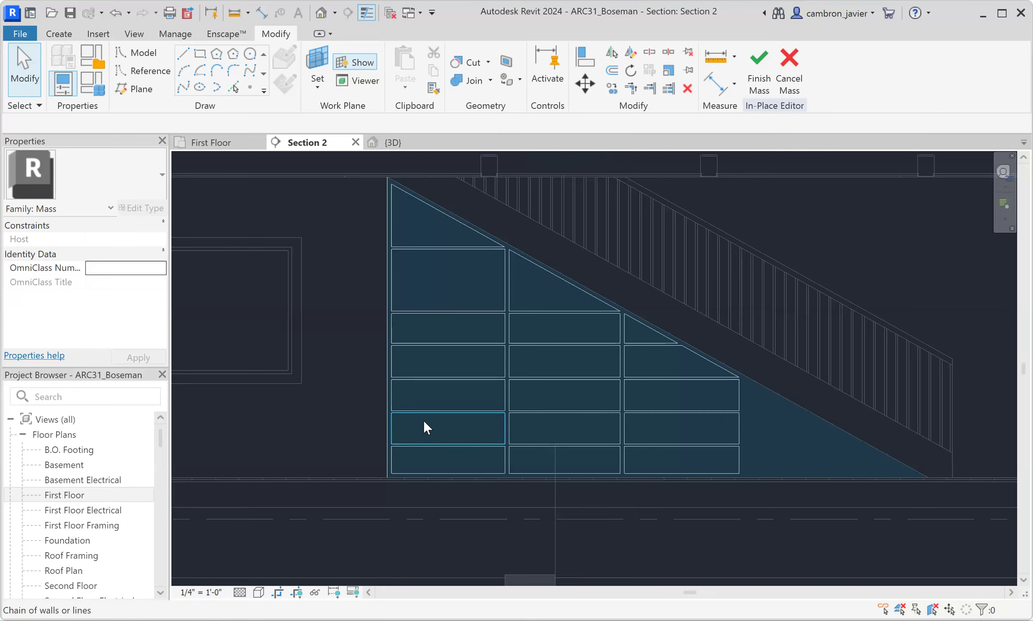
{"action": "scroll", "coordinate": [424, 419], "scroll_direction": "up", "scroll_amount": 2}
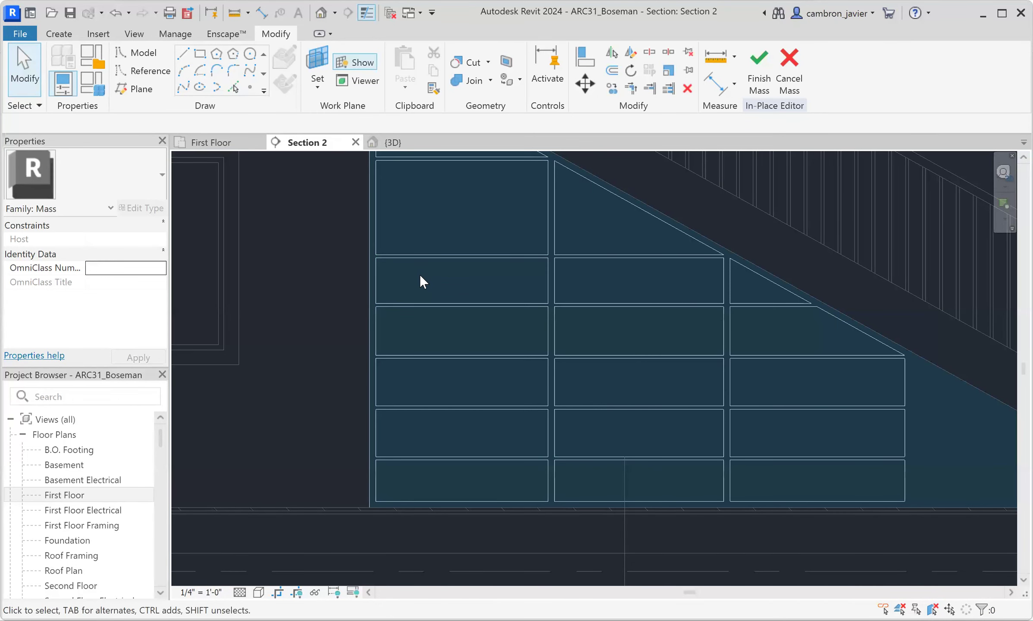
{"action": "left_click", "coordinate": [394, 143]}
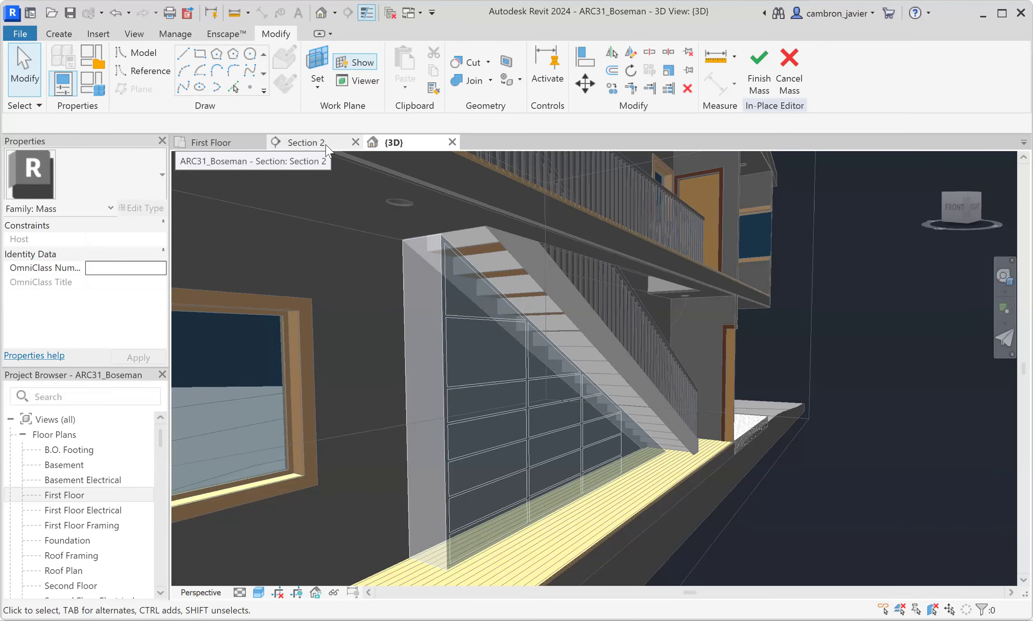
Zoom in on the mass and select the three lines of the top triangular cubby
{"action": "scroll", "coordinate": [427, 496], "scroll_direction": "down", "scroll_amount": 2}
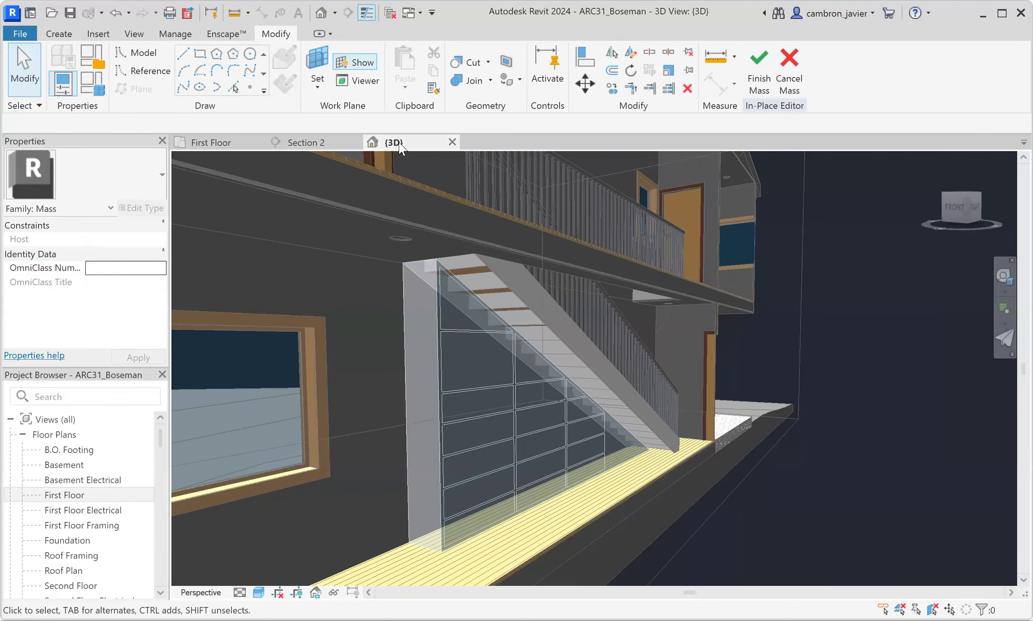
{"action": "scroll", "coordinate": [458, 324], "scroll_direction": "up", "scroll_amount": 1}
{"action": "scroll", "coordinate": [443, 320], "scroll_direction": "up", "scroll_amount": 1}
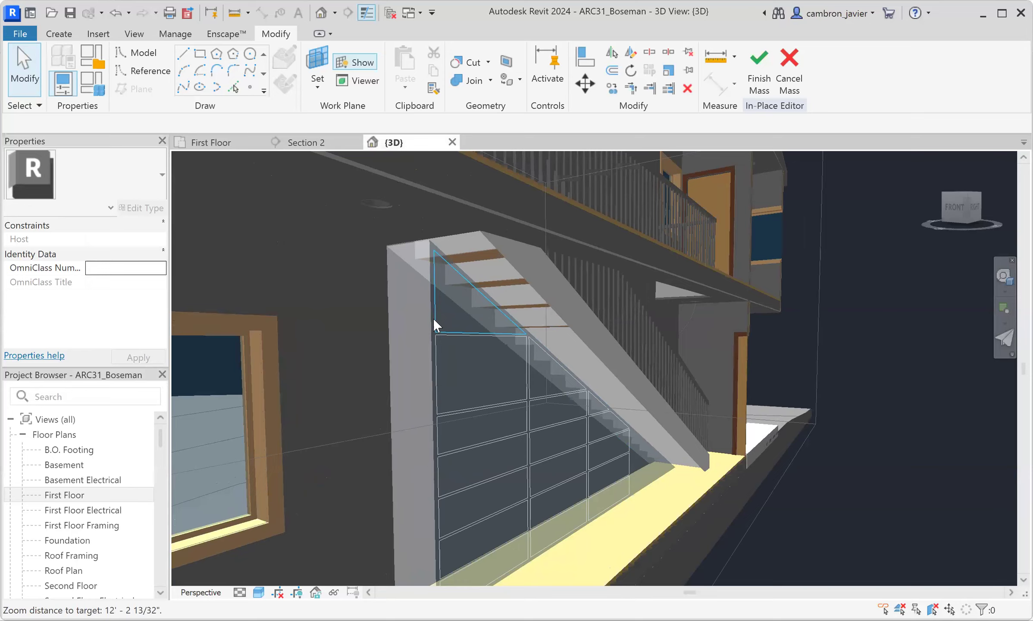
{"action": "scroll", "coordinate": [432, 286], "scroll_direction": "up", "scroll_amount": 1}
{"action": "scroll", "coordinate": [432, 284], "scroll_direction": "up", "scroll_amount": 1}
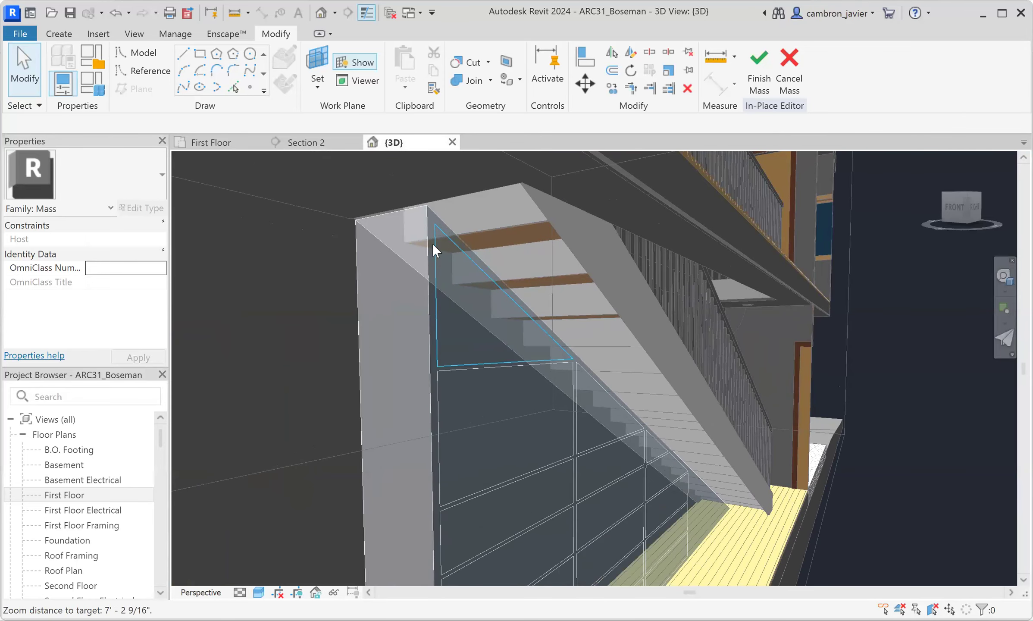
{"action": "left_click", "coordinate": [456, 318]}
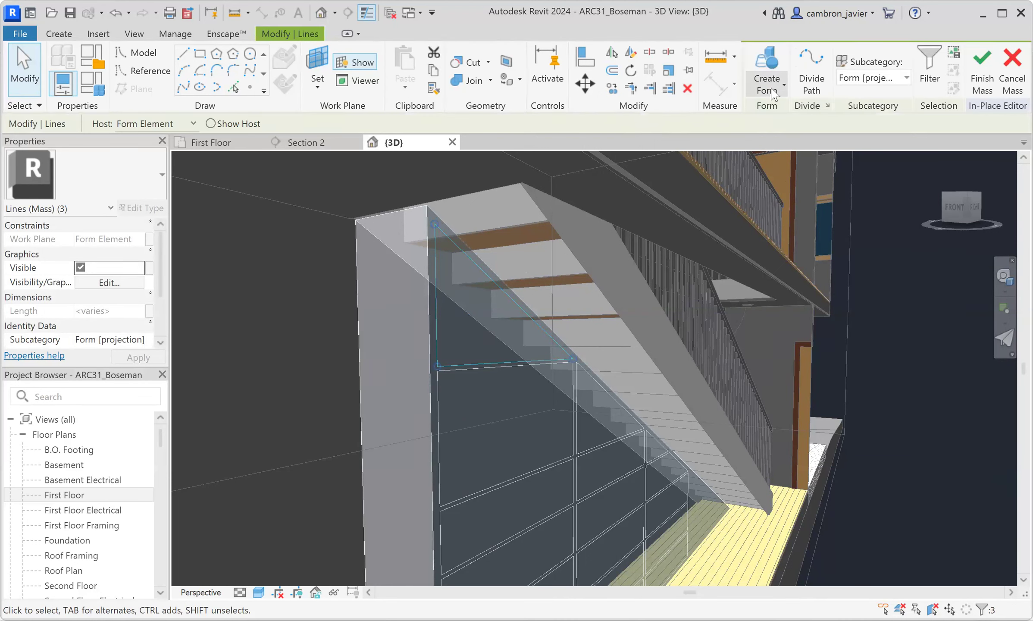
Make a void form from the triangle profile and drag its faces back to the wall
{"action": "left_click", "coordinate": [772, 93]}
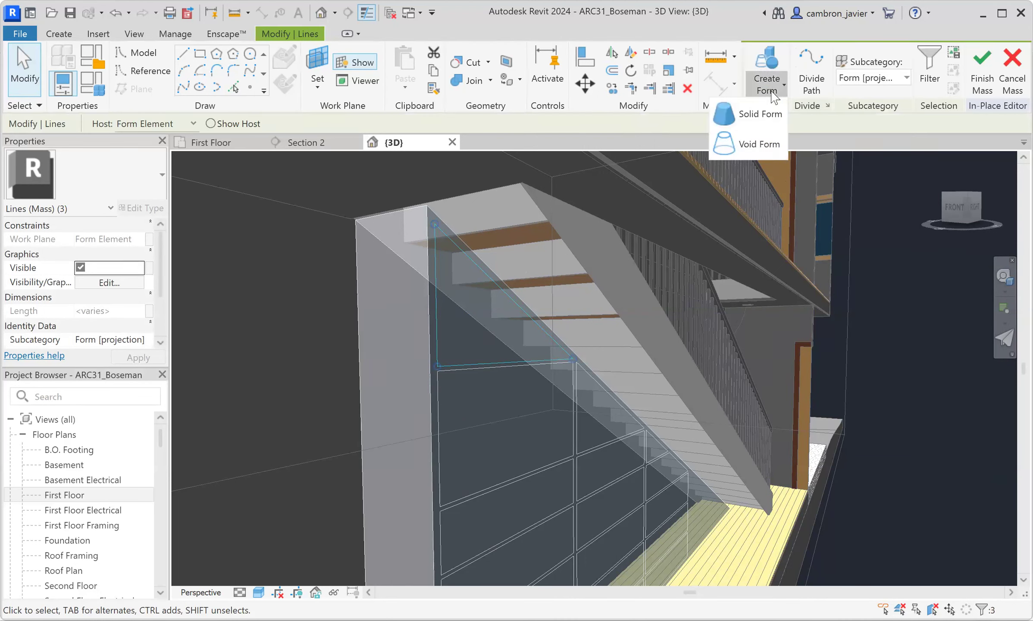
{"action": "left_click", "coordinate": [765, 146]}
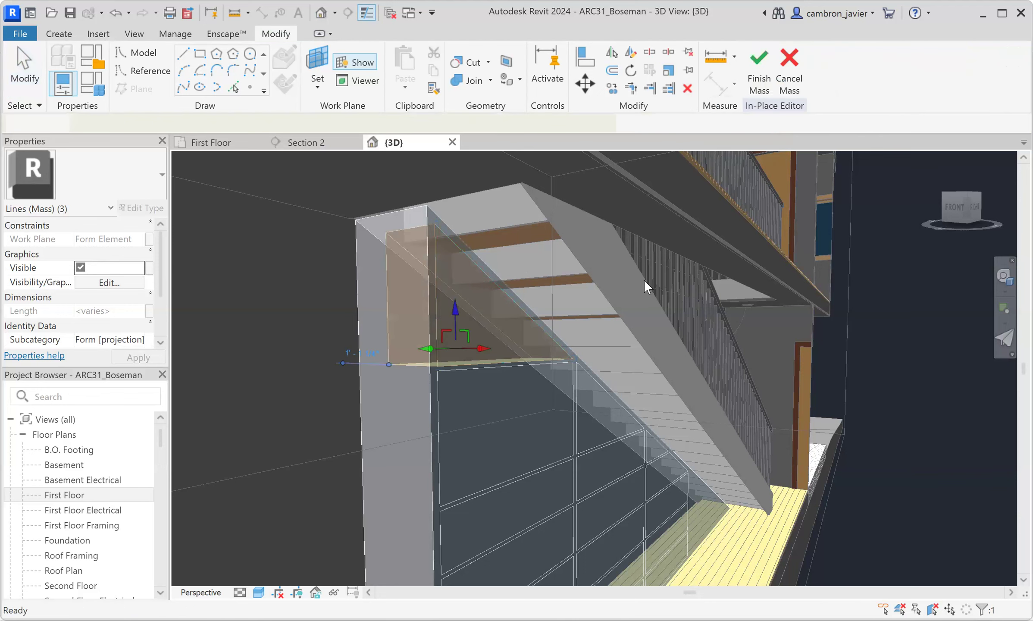
{"action": "left_click", "coordinate": [404, 246]}
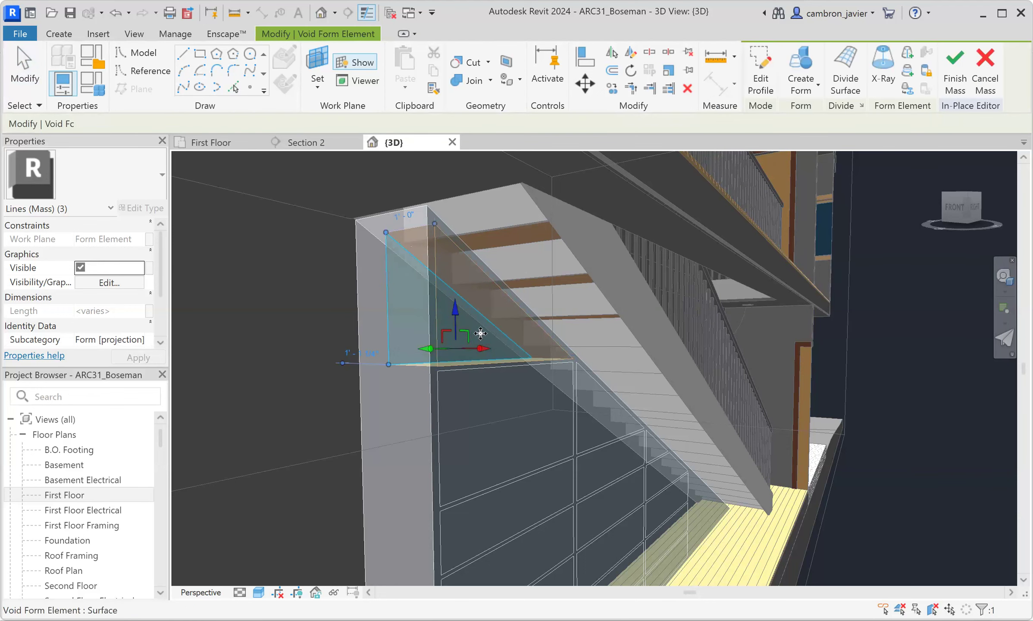
{"action": "middle_click_drag", "start_coordinate": [524, 376], "coordinate": [498, 353], "text": "shift"}
{"action": "scroll", "coordinate": [461, 347], "scroll_direction": "up", "scroll_amount": 1}
{"action": "scroll", "coordinate": [438, 343], "scroll_direction": "up", "scroll_amount": 1}
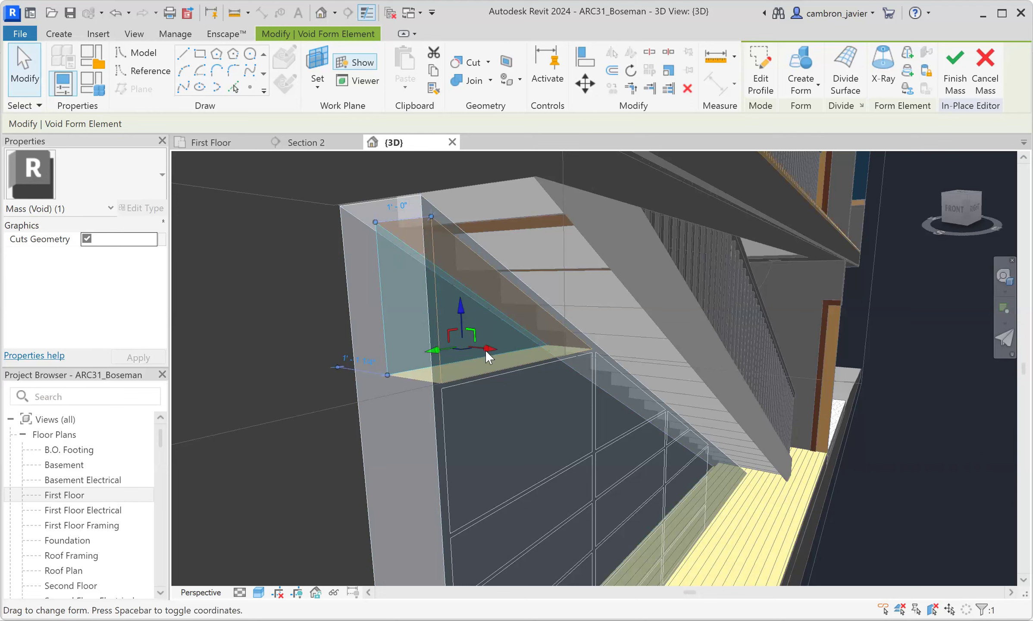
{"action": "left_click_drag", "start_coordinate": [515, 349], "coordinate": [634, 365]}
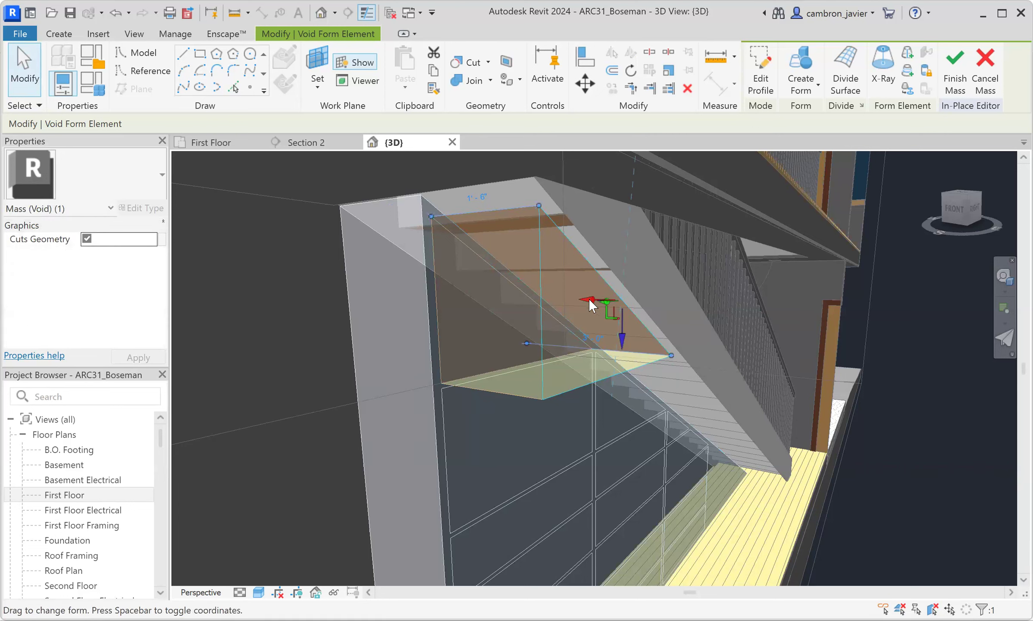
{"action": "left_click_drag", "start_coordinate": [589, 301], "coordinate": [435, 289]}
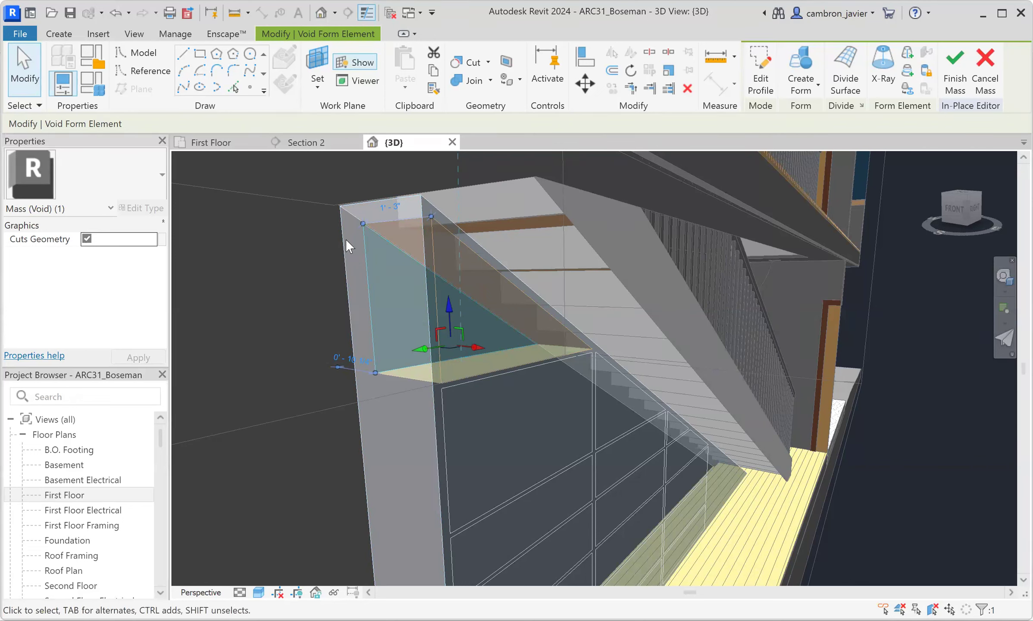
Change the void's 1' 3" dimension to 17" (1' - 5") and inspect the cut
{"action": "left_click", "coordinate": [389, 208]}
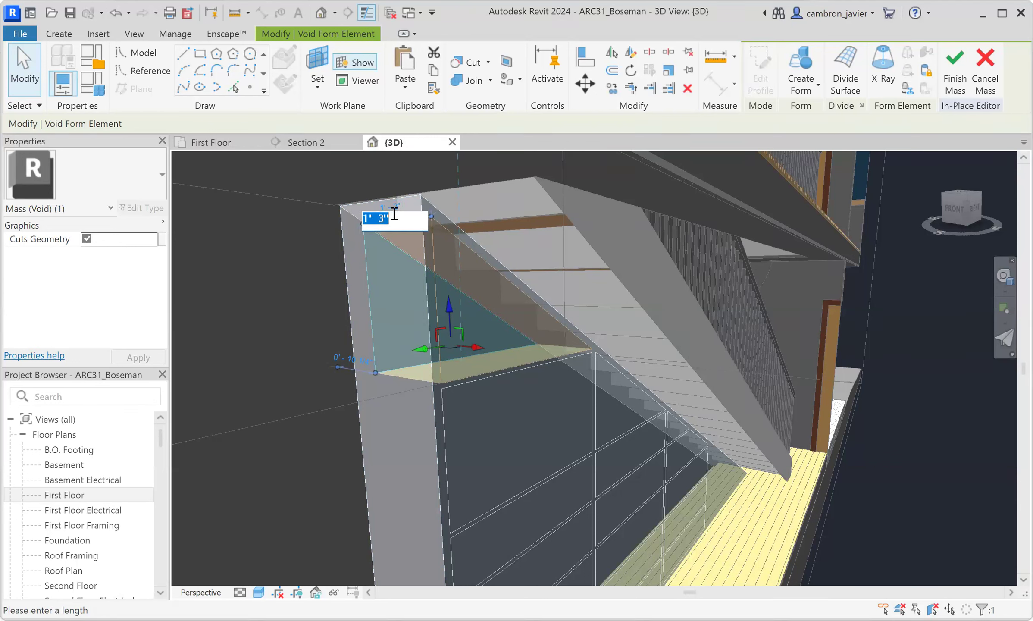
{"action": "type", "text": "17\""}
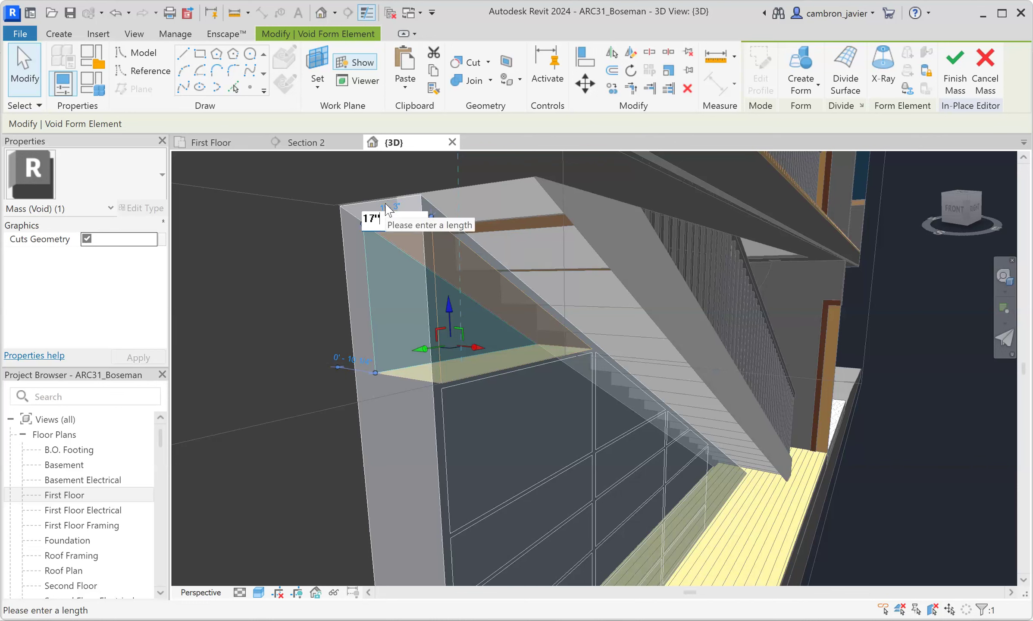
{"action": "key", "text": "Return"}
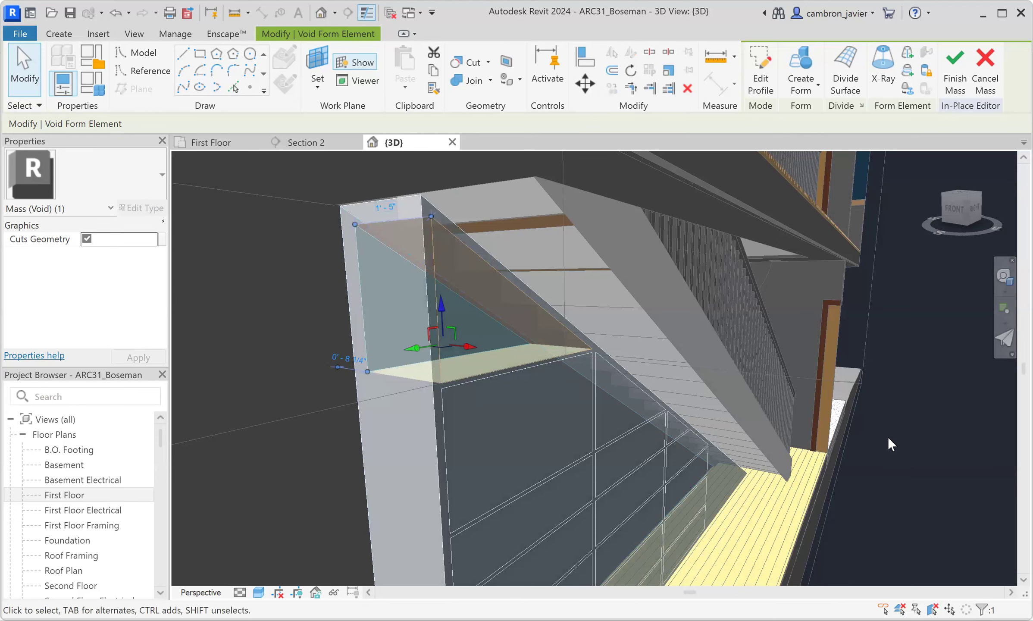
{"action": "left_click", "coordinate": [888, 437]}
{"action": "middle_click_drag", "start_coordinate": [731, 392], "coordinate": [472, 351], "text": "shift"}
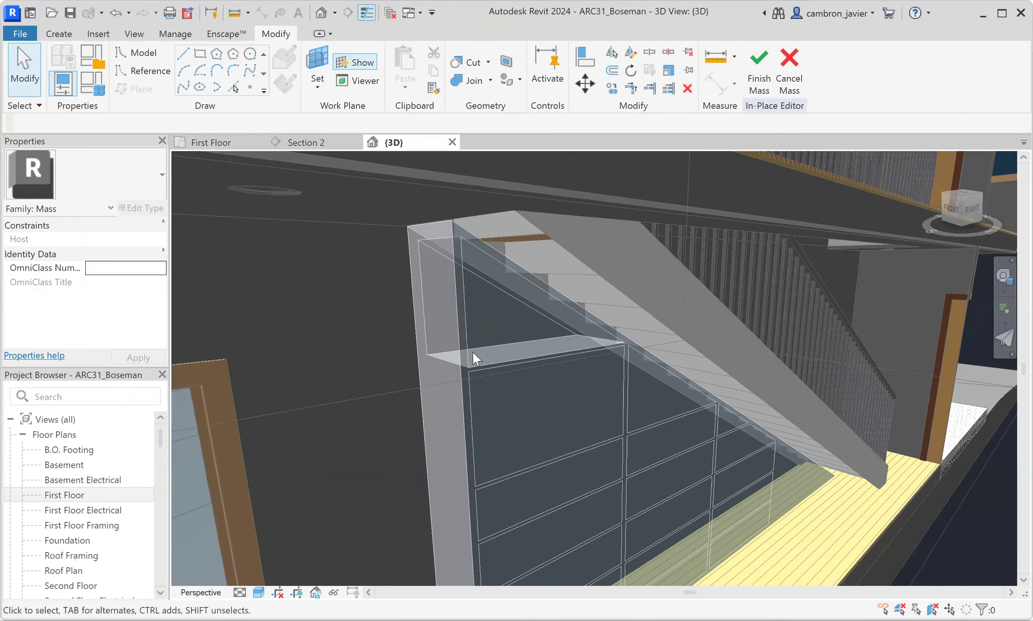
Turn the upper rectangular line loop into a void form and change its depth from 1'-0" to 17"
{"action": "scroll", "coordinate": [483, 504], "scroll_direction": "down", "scroll_amount": 2}
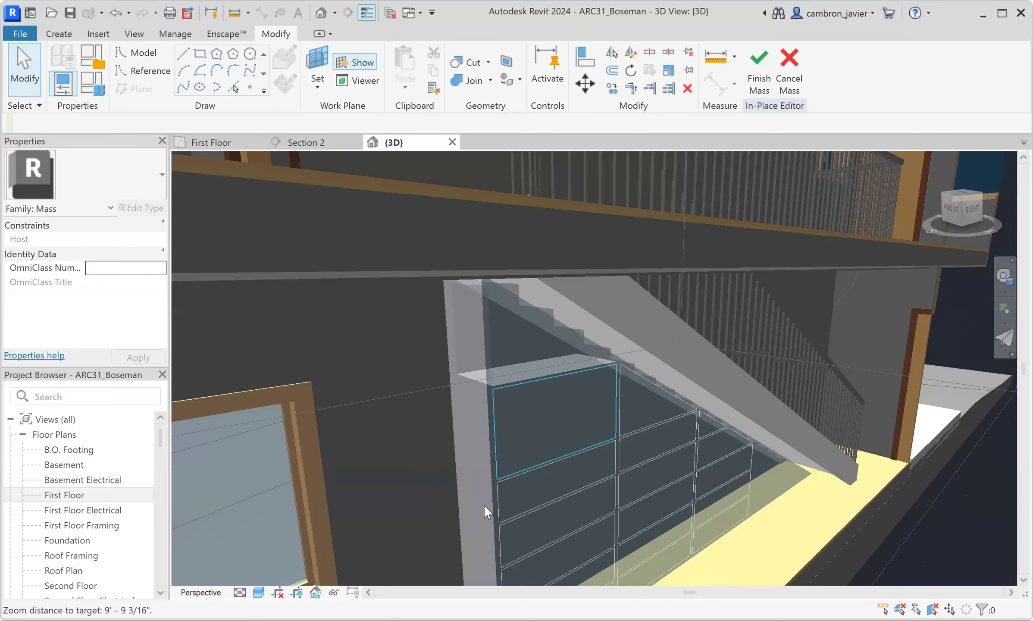
{"action": "scroll", "coordinate": [506, 468], "scroll_direction": "up", "scroll_amount": 3}
{"action": "left_click", "coordinate": [506, 465]}
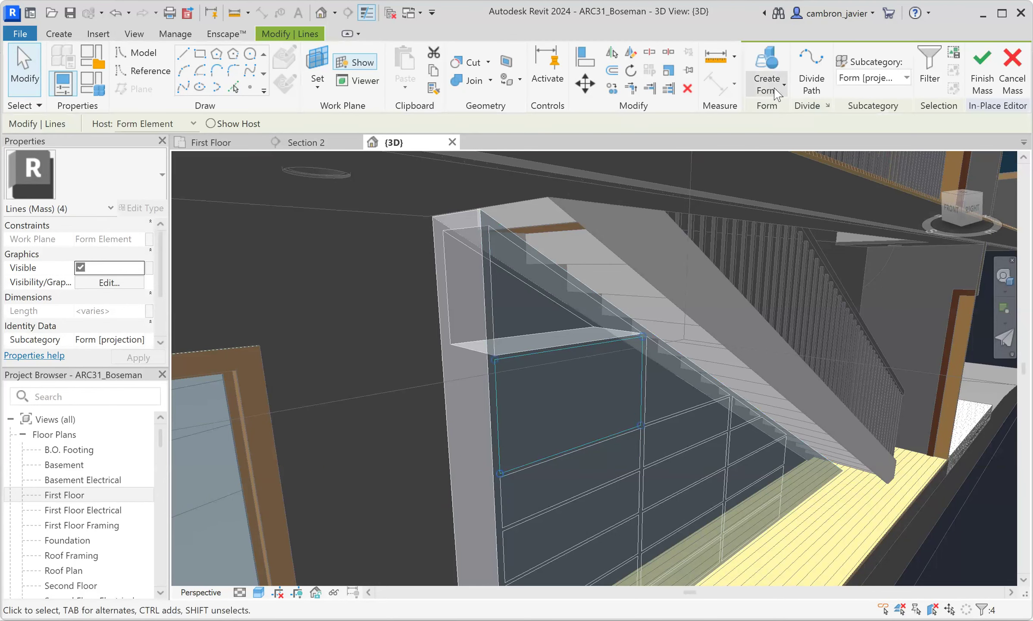
{"action": "left_click", "coordinate": [769, 86]}
{"action": "left_click", "coordinate": [762, 144]}
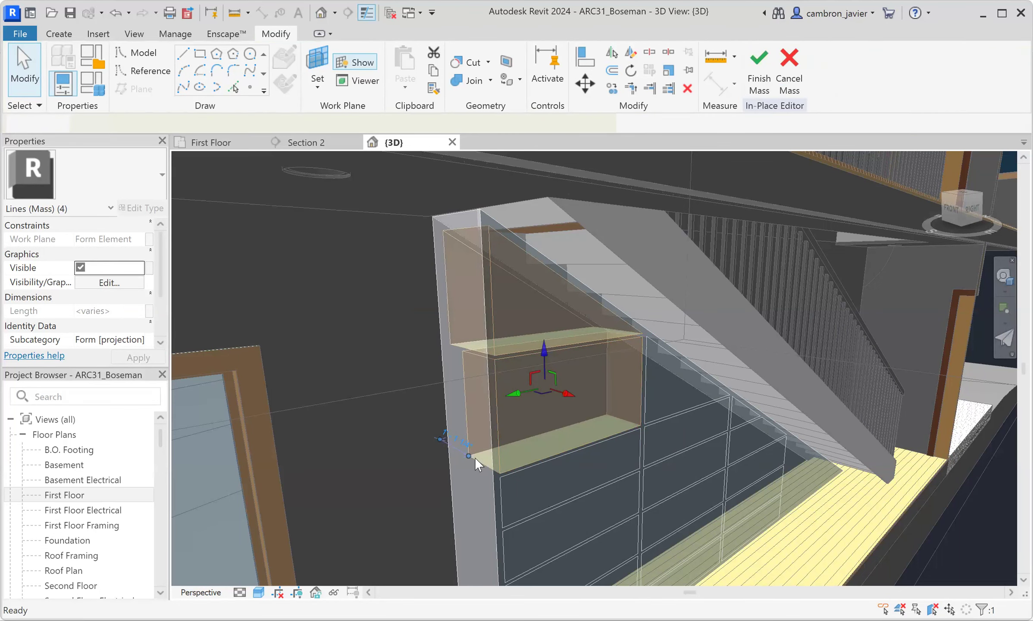
{"action": "left_click", "coordinate": [475, 456]}
{"action": "scroll", "coordinate": [475, 457], "scroll_direction": "up", "scroll_amount": 1}
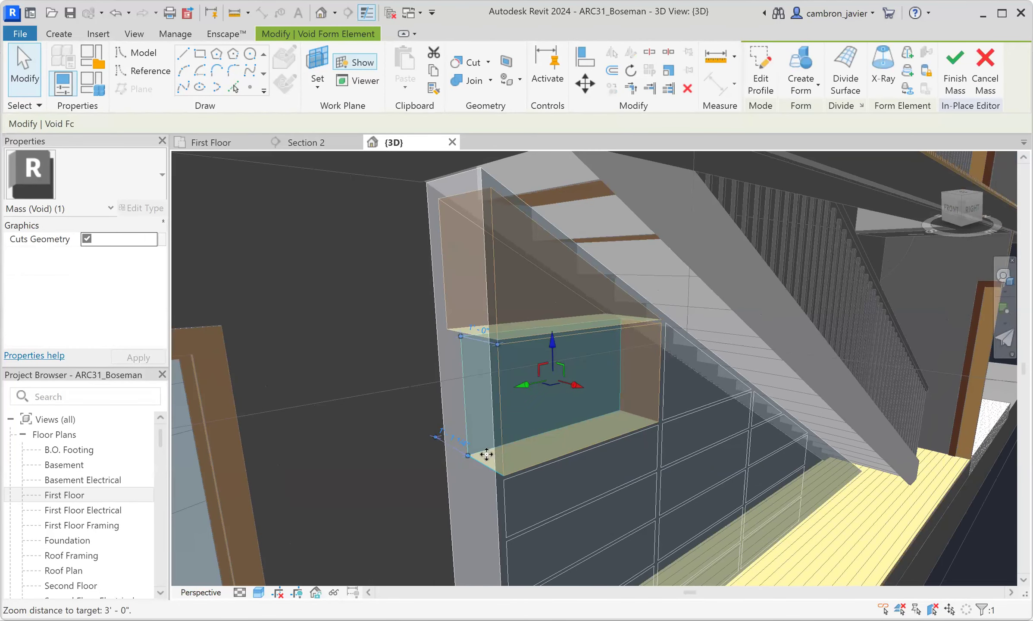
{"action": "scroll", "coordinate": [436, 438], "scroll_direction": "up", "scroll_amount": 1}
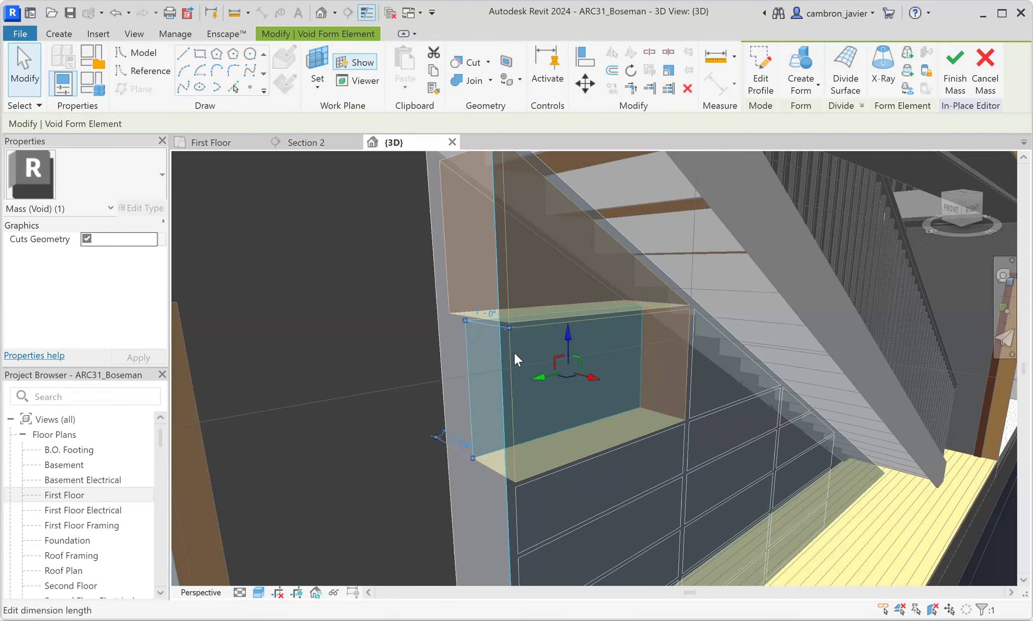
{"action": "left_click", "coordinate": [488, 312]}
{"action": "type", "text": "17\""}
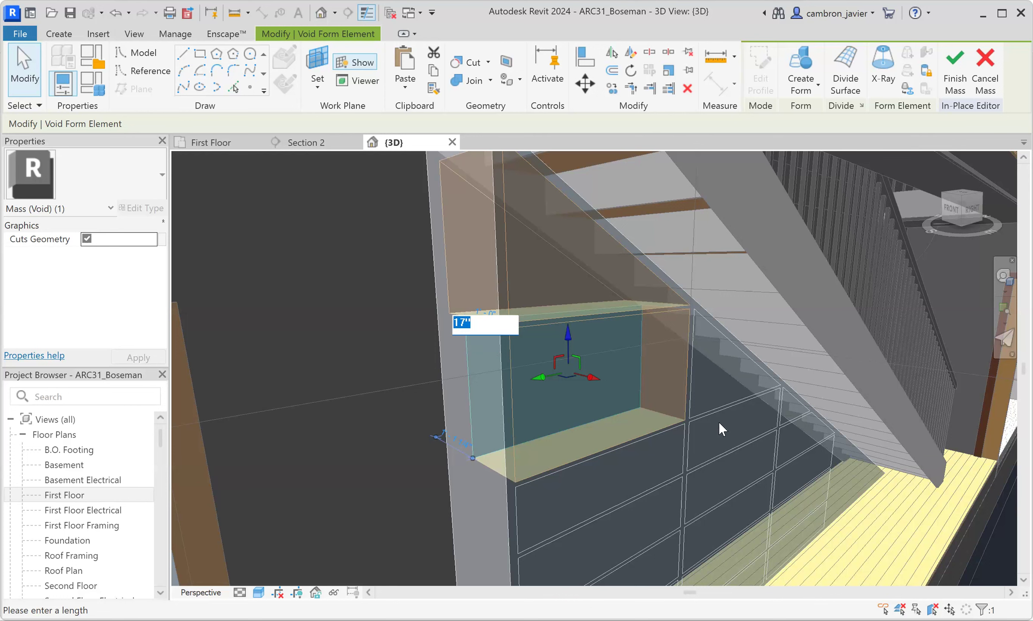
{"action": "key", "text": "Return"}
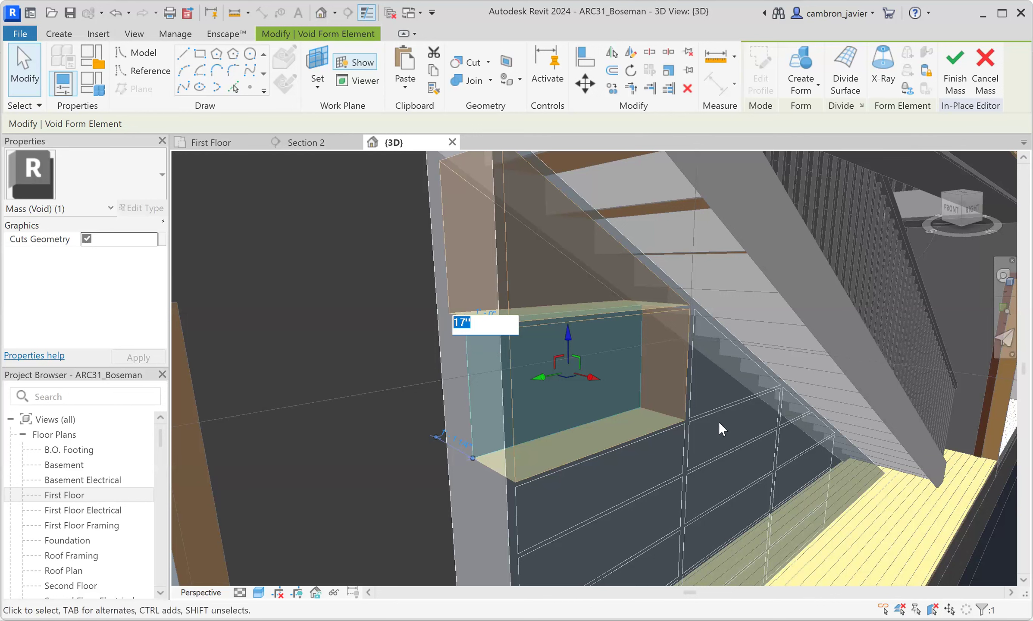
Select the triangular line chain, backing out of an accidental divided path
{"action": "left_click", "coordinate": [694, 372]}
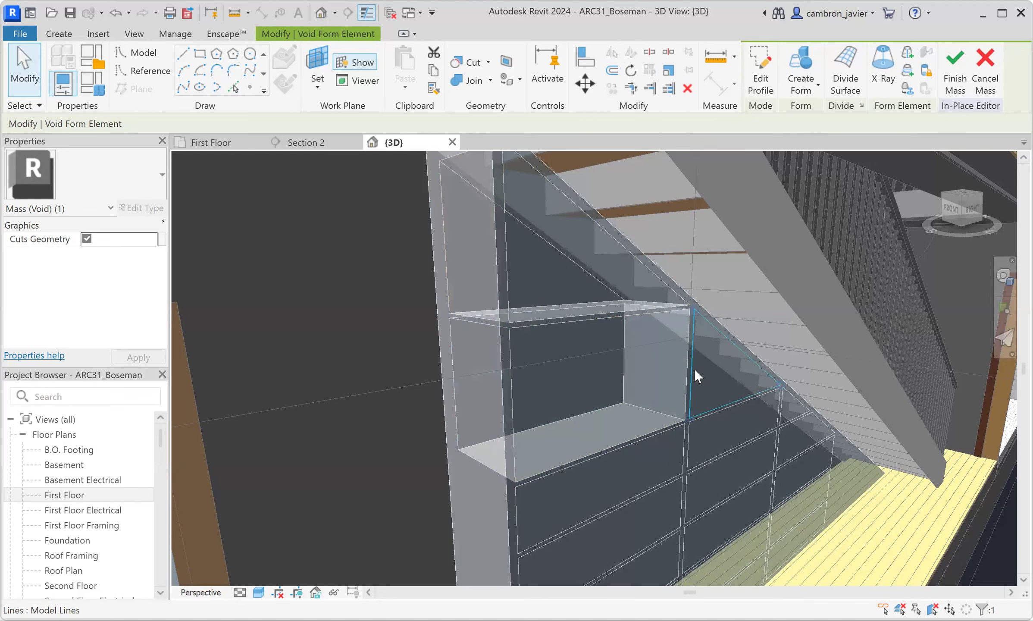
{"action": "left_click", "coordinate": [812, 93]}
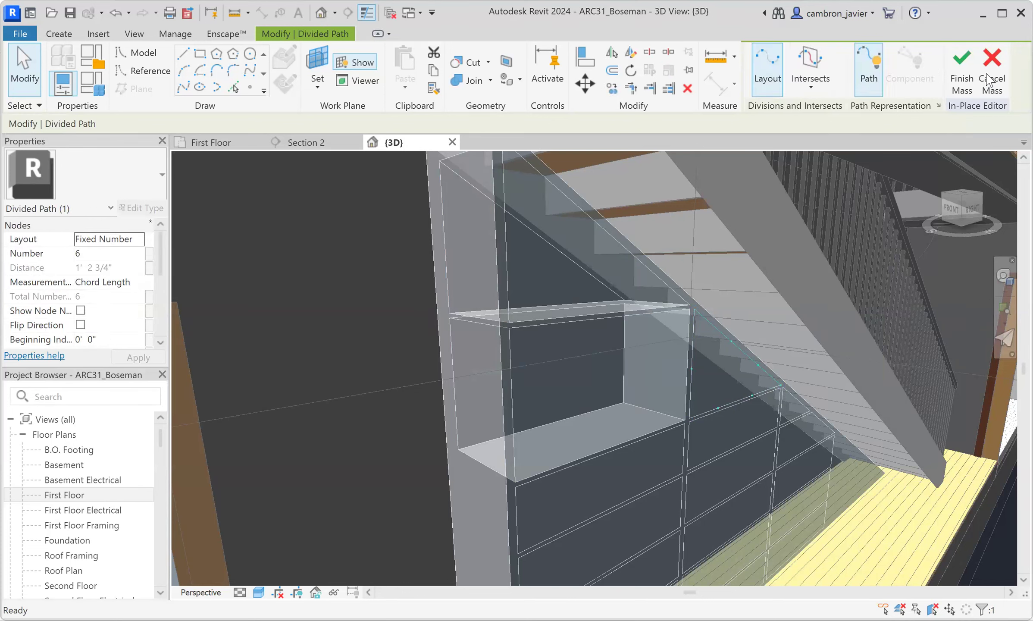
{"action": "key", "text": "Escape"}
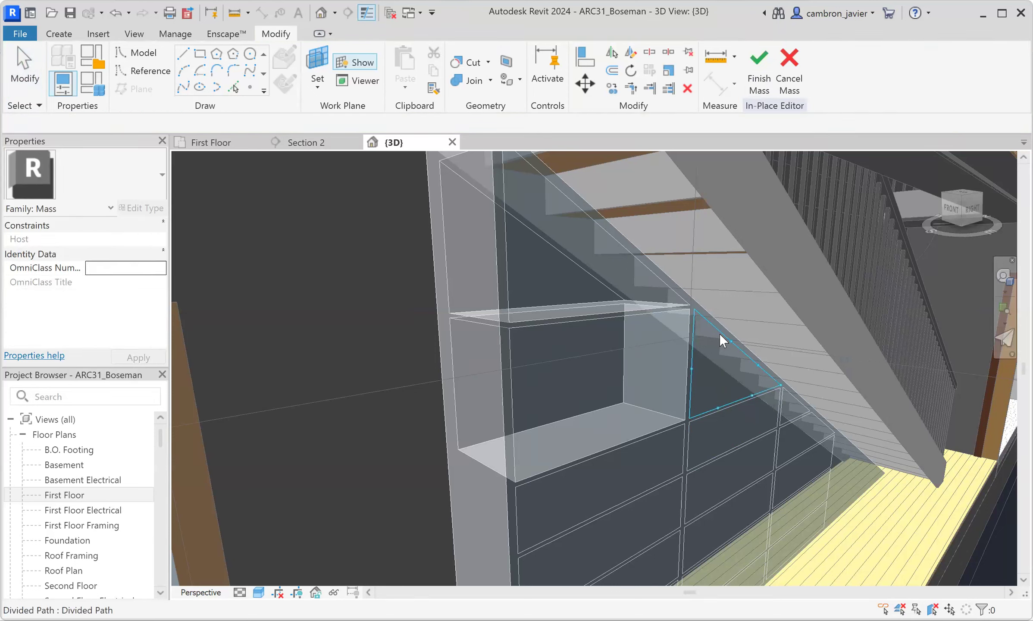
{"action": "left_click", "coordinate": [719, 333]}
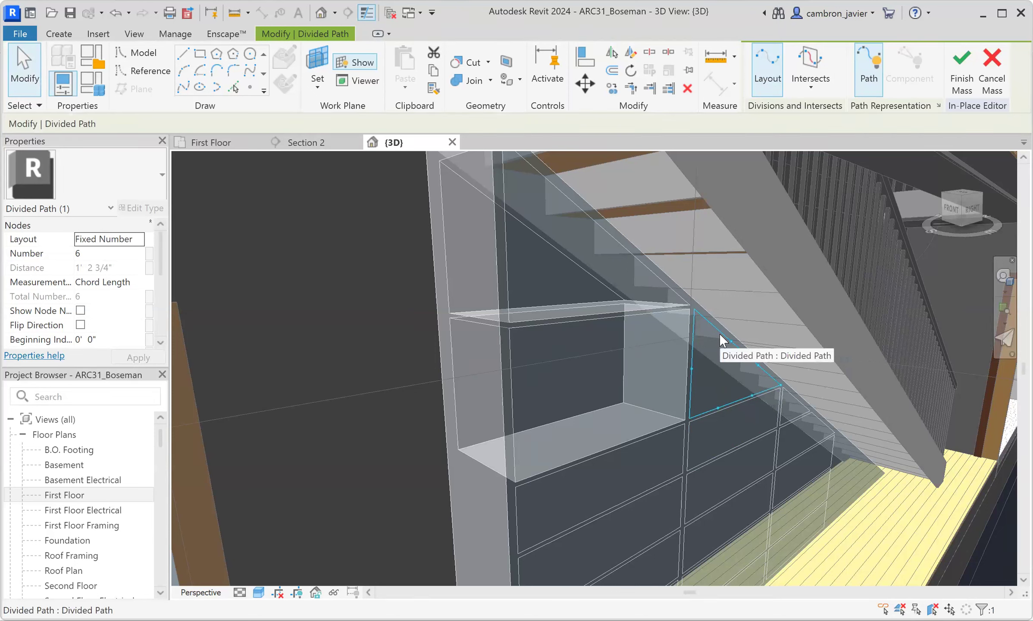
{"action": "key", "text": "Escape"}
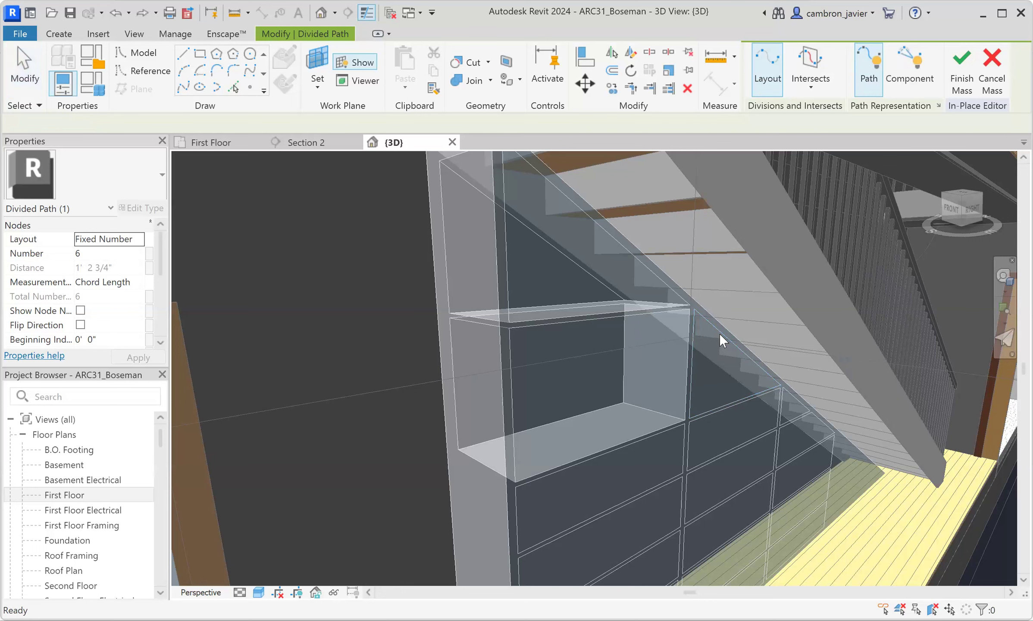
{"action": "left_click", "coordinate": [697, 354]}
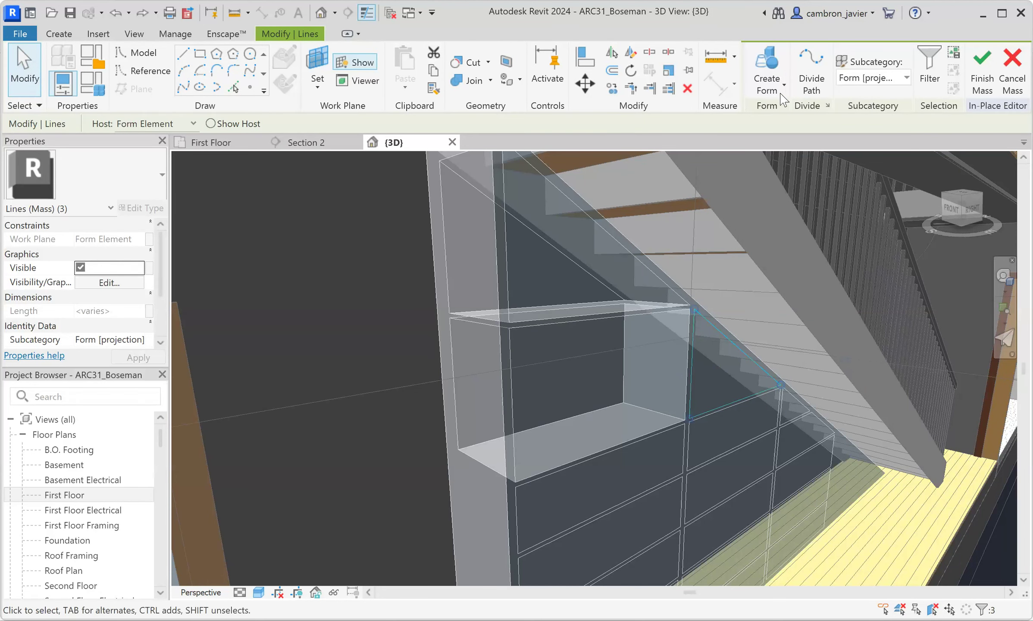
Create a void form from the triangular chain and set its depth to 17"
{"action": "left_click", "coordinate": [783, 86]}
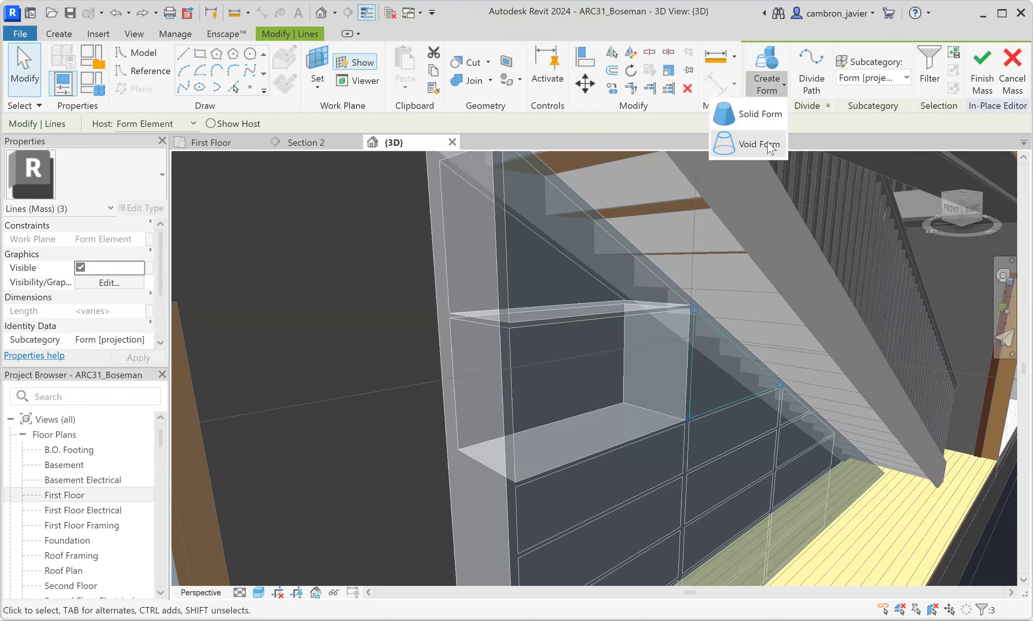
{"action": "key", "text": "Return"}
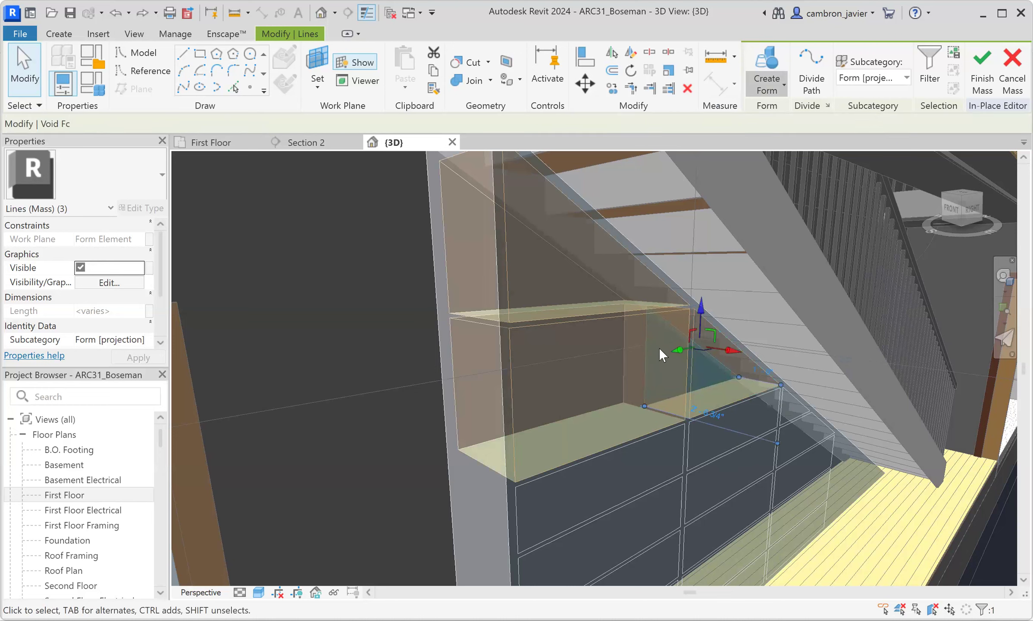
{"action": "scroll", "coordinate": [766, 370], "scroll_direction": "up", "scroll_amount": 1}
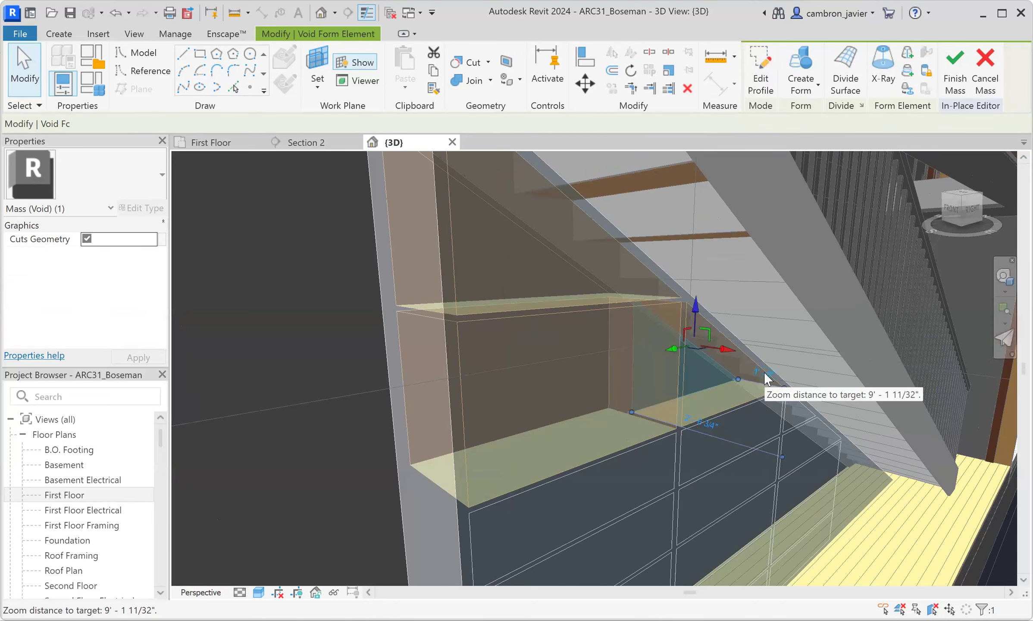
{"action": "left_click", "coordinate": [763, 373]}
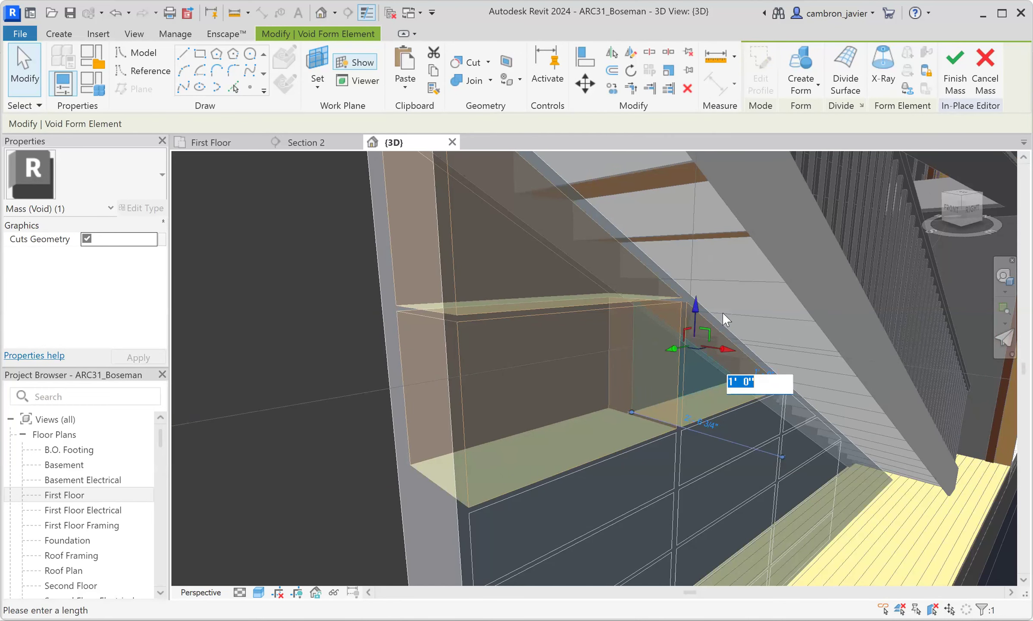
{"action": "type", "text": "17\""}
{"action": "key", "text": "Return"}
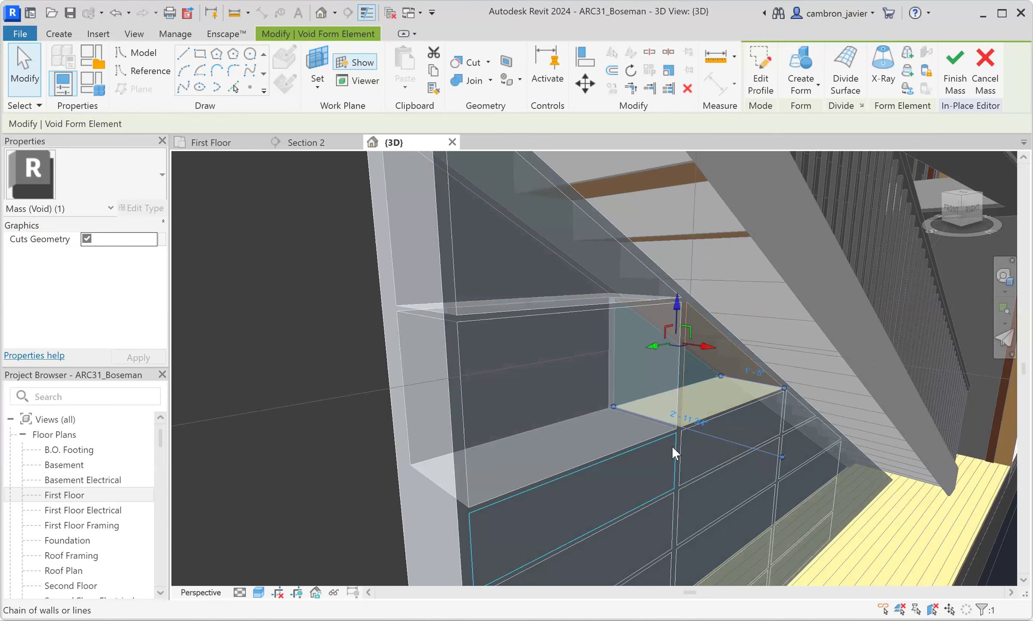
Select the lower rectangular loop, briefly making it a divided path, then clear the selection
{"action": "left_click", "coordinate": [672, 446]}
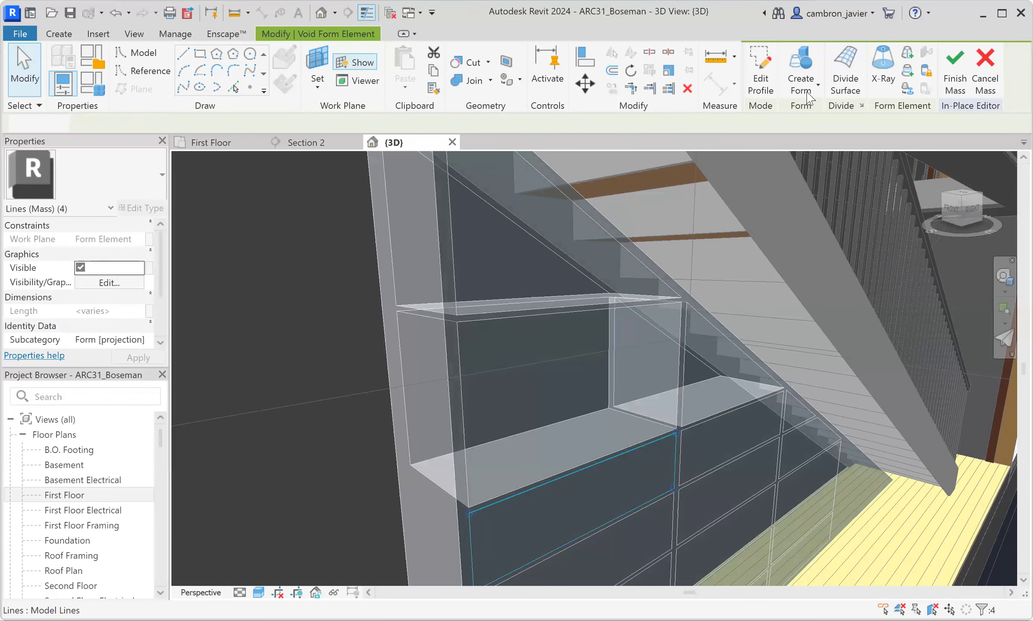
{"action": "left_click", "coordinate": [811, 71]}
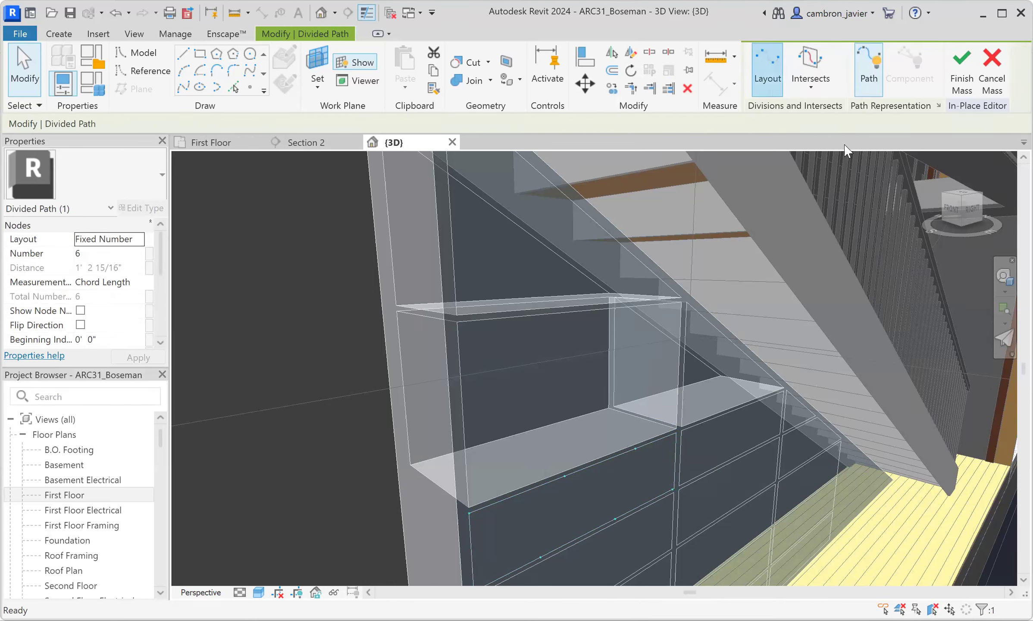
{"action": "left_click", "coordinate": [686, 358]}
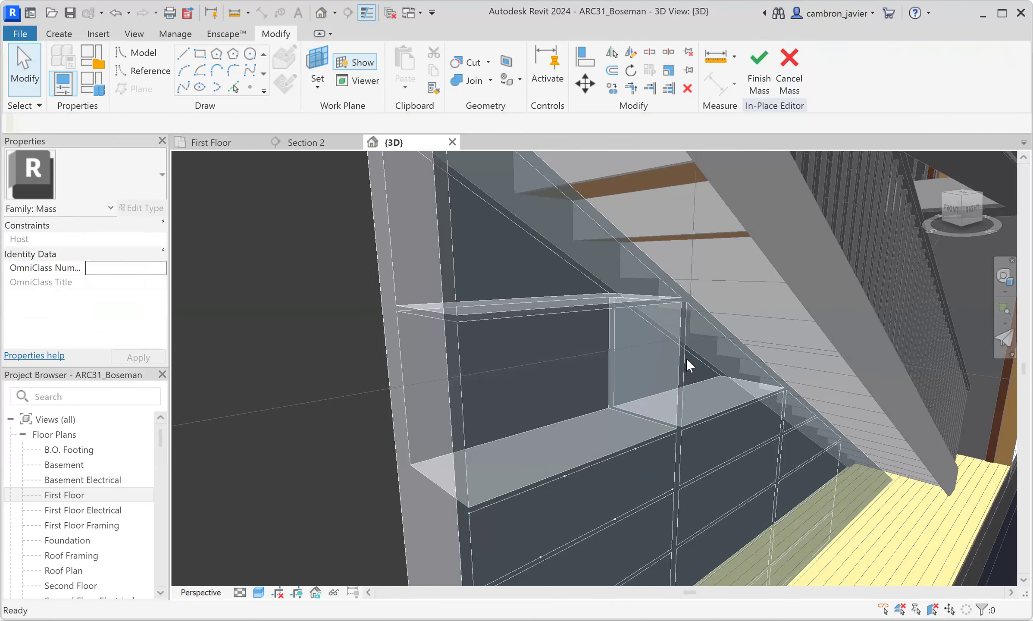
Make a 17"-deep void form from the lower rectangular line loop and deselect it
{"action": "left_click", "coordinate": [649, 446]}
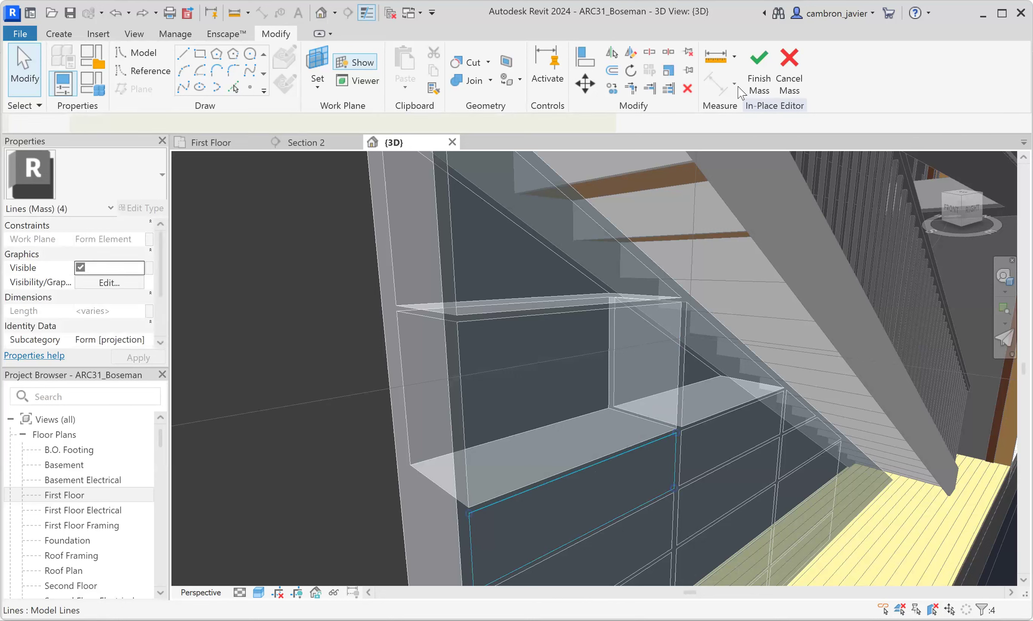
{"action": "left_click", "coordinate": [766, 86]}
{"action": "left_click", "coordinate": [750, 118]}
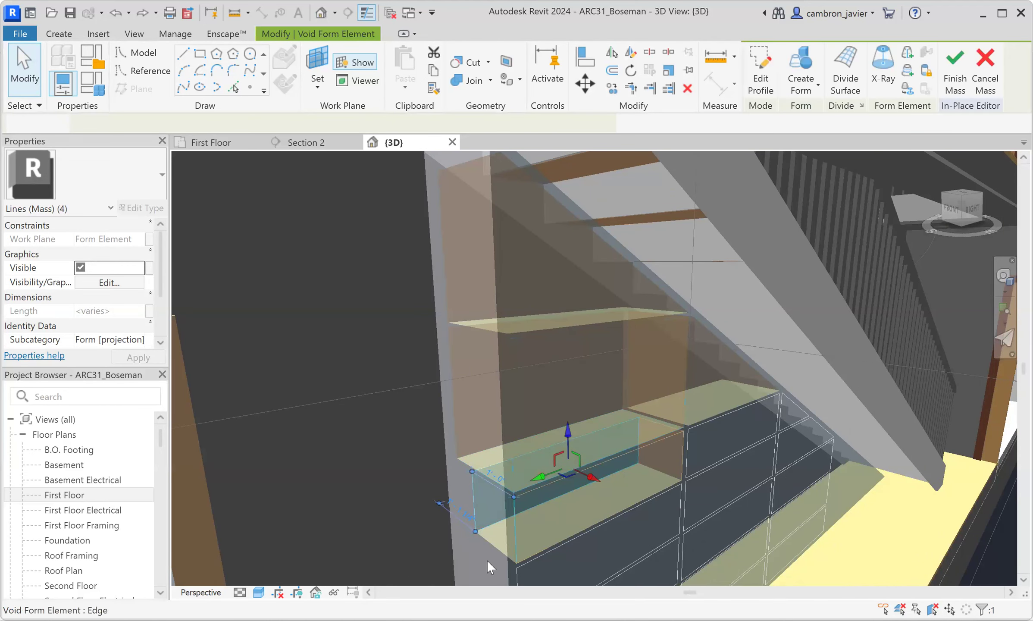
{"action": "left_click", "coordinate": [495, 477]}
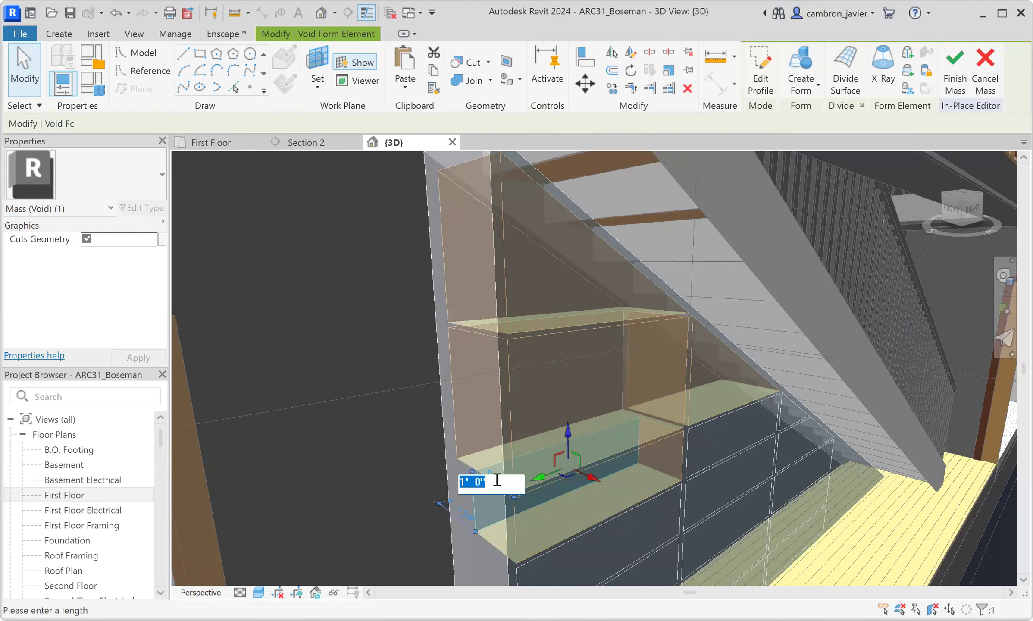
{"action": "type", "text": "17\""}
{"action": "key", "text": "Return"}
{"action": "scroll", "coordinate": [989, 524], "scroll_direction": "down", "scroll_amount": 2}
{"action": "left_click", "coordinate": [987, 517]}
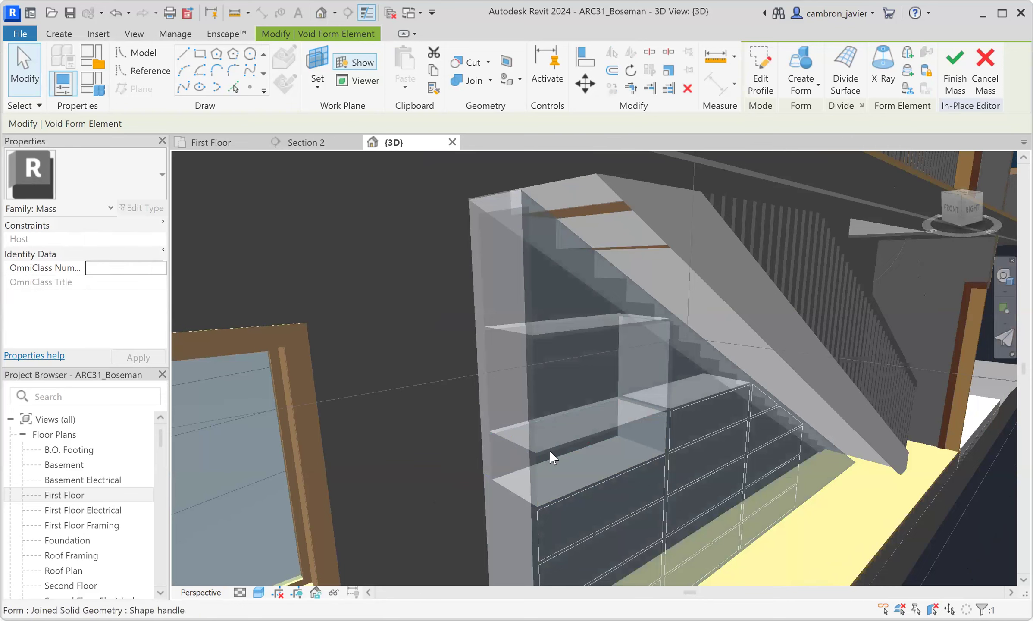
Orbit and zoom to look down on the hollowed shelving
{"action": "middle_click_drag", "start_coordinate": [616, 388], "coordinate": [631, 288], "text": "shift"}
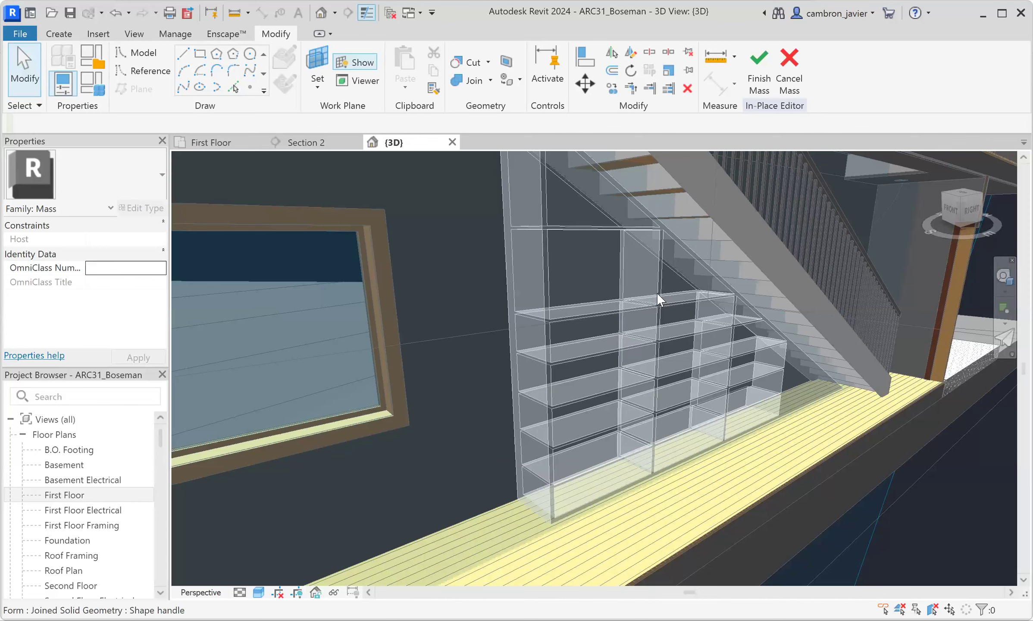
{"action": "middle_click_drag", "start_coordinate": [673, 309], "coordinate": [567, 328], "text": "shift"}
{"action": "scroll", "coordinate": [570, 357], "scroll_direction": "up", "scroll_amount": 1}
{"action": "scroll", "coordinate": [795, 346], "scroll_direction": "down", "scroll_amount": 2}
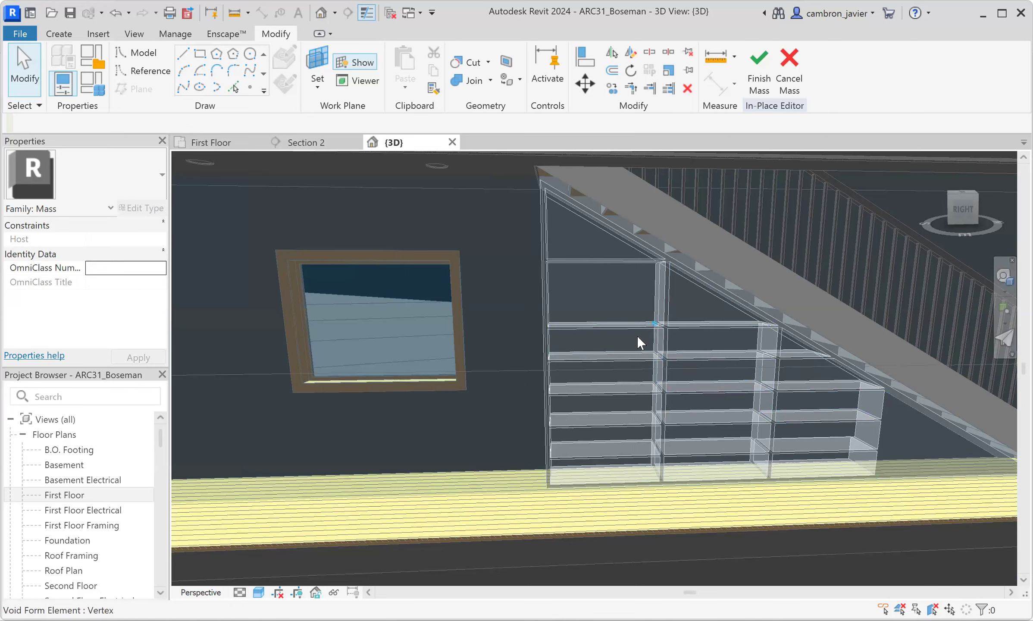
{"action": "scroll", "coordinate": [747, 365], "scroll_direction": "up", "scroll_amount": 1}
{"action": "scroll", "coordinate": [747, 365], "scroll_direction": "up", "scroll_amount": 1}
{"action": "mouse_move", "coordinate": [692, 362]}
{"action": "middle_mouse_down", "text": "shift"}
{"action": "mouse_move", "coordinate": [691, 376]}
{"action": "mouse_move", "coordinate": [772, 391]}
{"action": "middle_mouse_up", "text": "shift"}
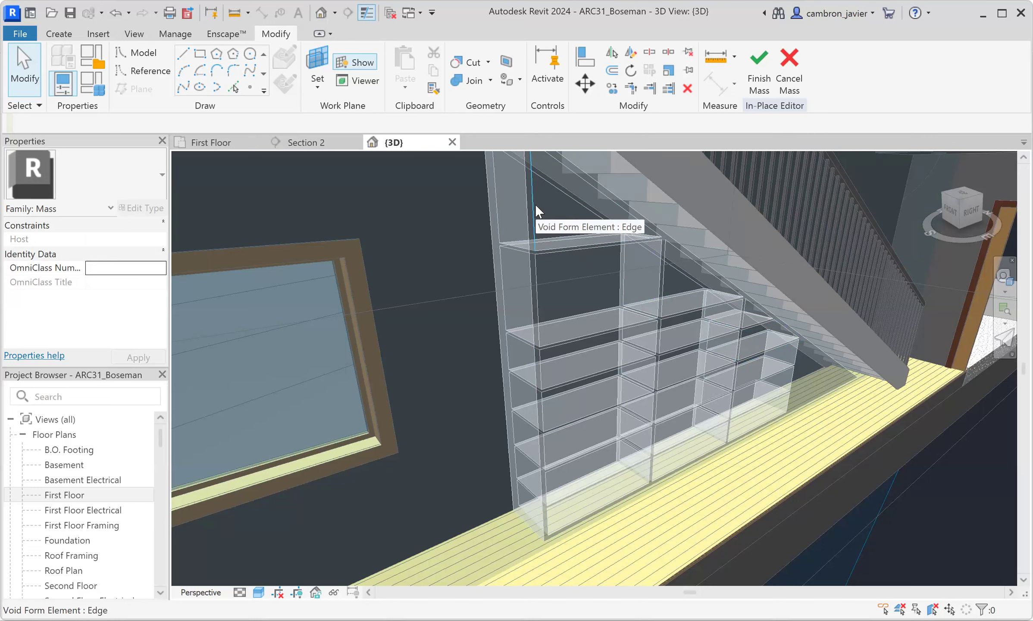
Tab-cycle to 'Form : Joined Solid Geometry' and select the whole solid form
{"action": "key", "text": "Tab"}
{"action": "key", "text": "Tab"}
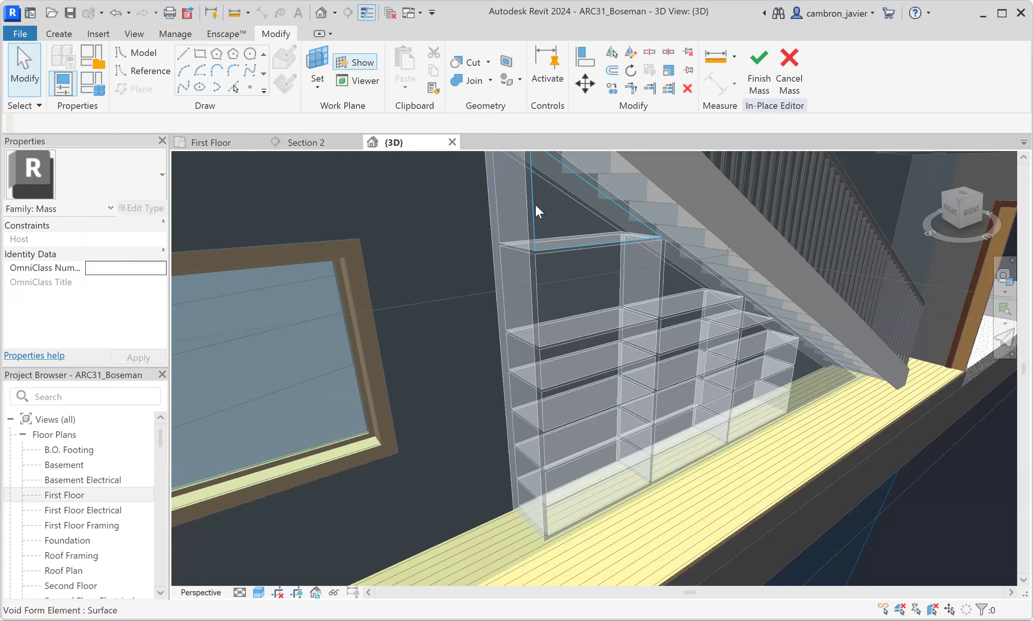
{"action": "key", "text": "Tab"}
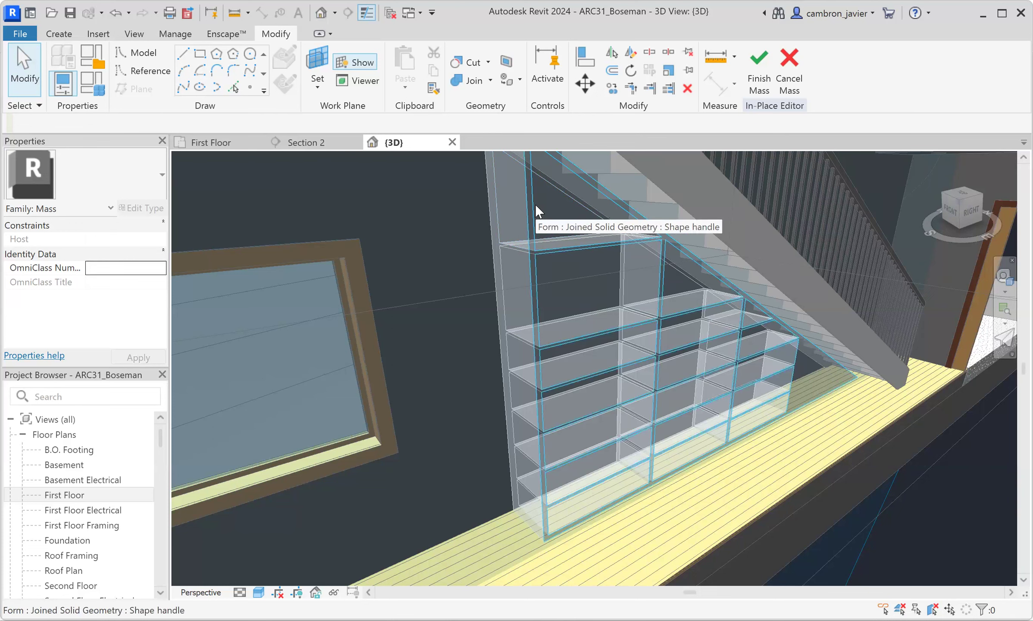
{"action": "key", "text": "Tab"}
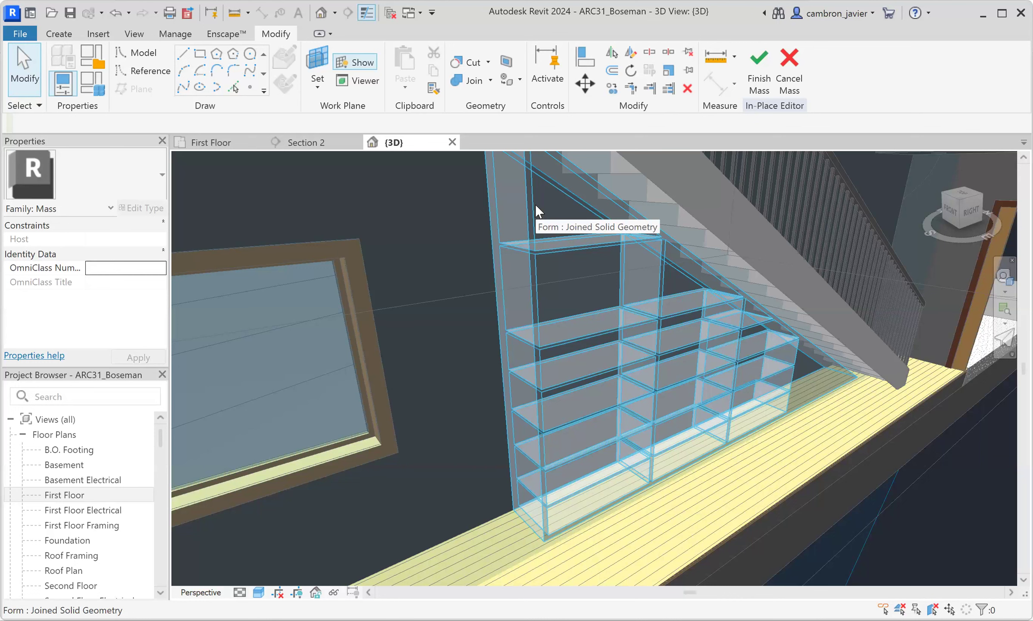
{"action": "key", "text": "Tab"}
{"action": "key", "text": "Tab"}
{"action": "key", "text": "Tab"}
{"action": "key", "text": "Tab"}
{"action": "key", "text": "Tab"}
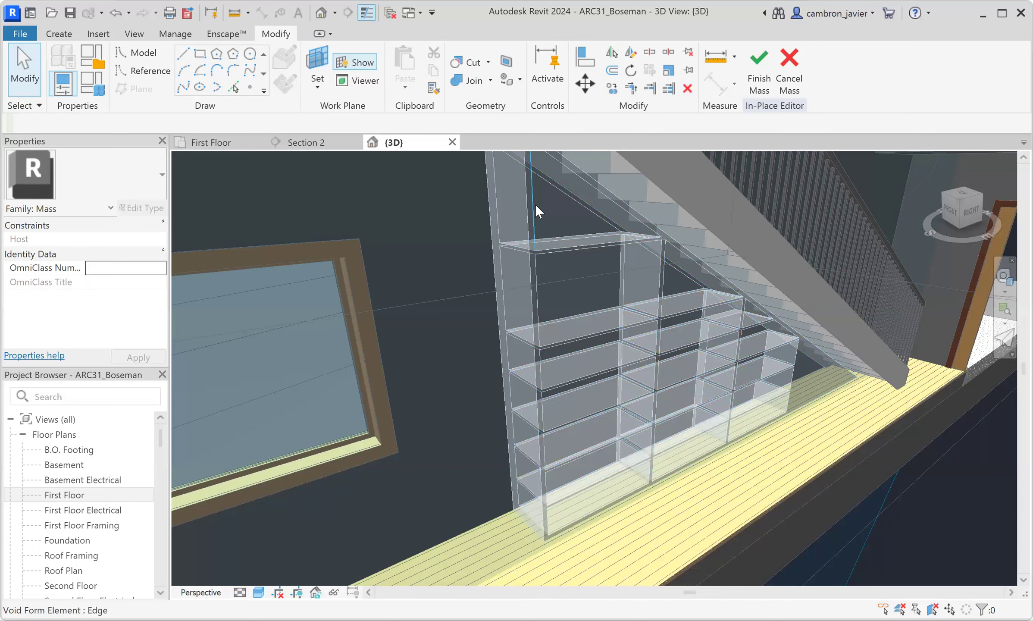
{"action": "key", "text": "Tab"}
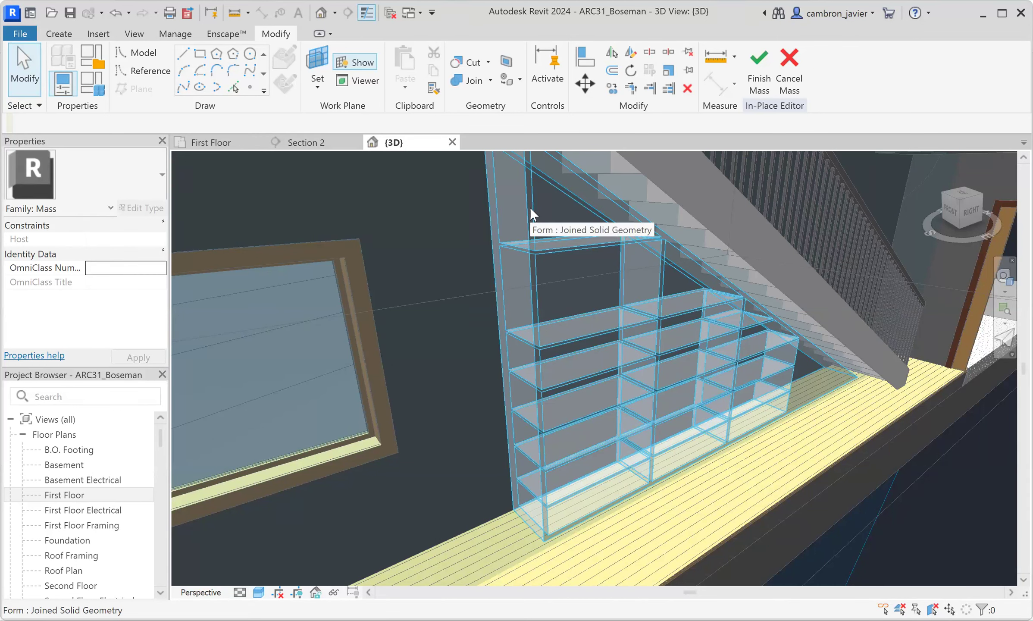
{"action": "left_click", "coordinate": [530, 207]}
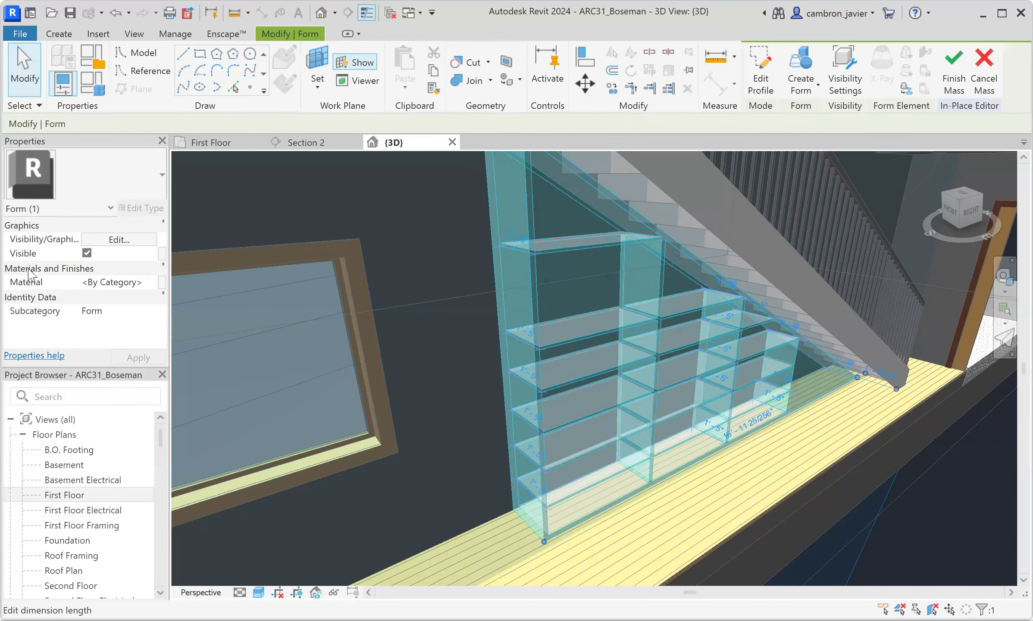
Assign Oak, White to the form's Material, found by searching 'woo' in the Material Browser
{"action": "left_click", "coordinate": [137, 285]}
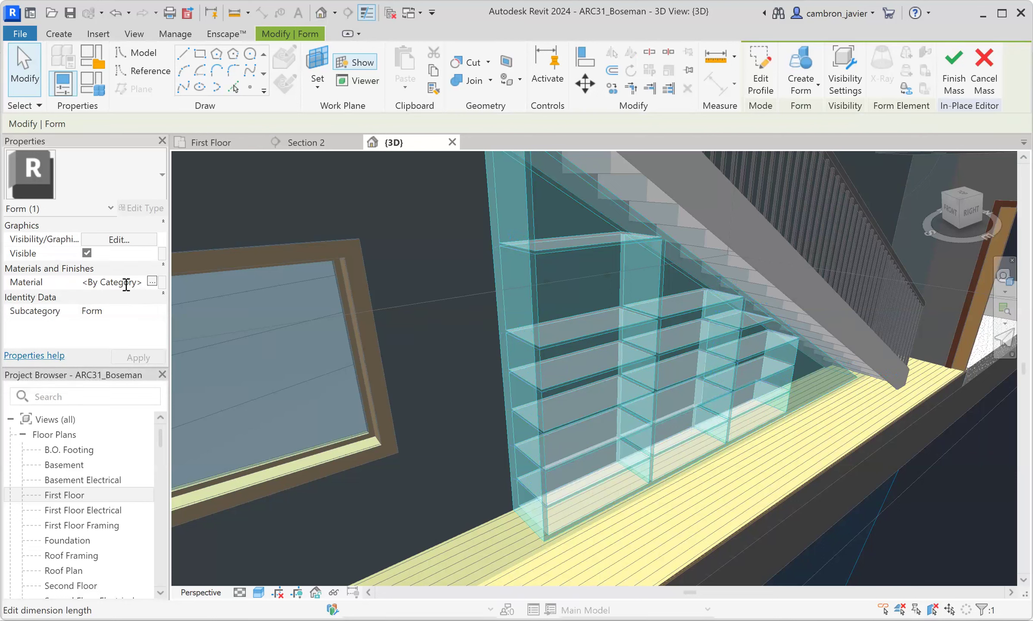
{"action": "left_click", "coordinate": [152, 283]}
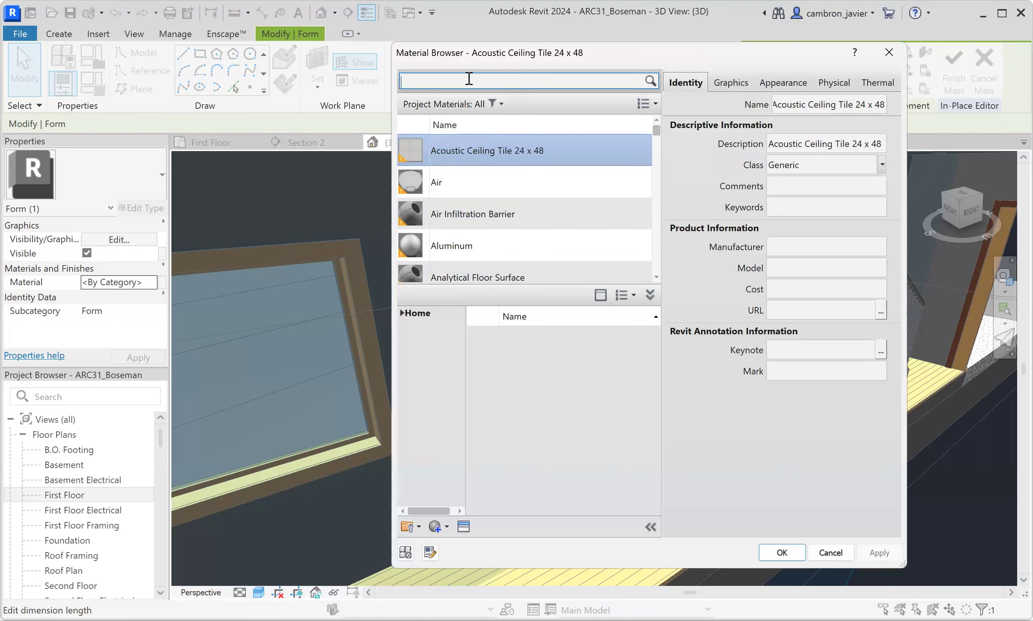
{"action": "type", "text": "wood"}
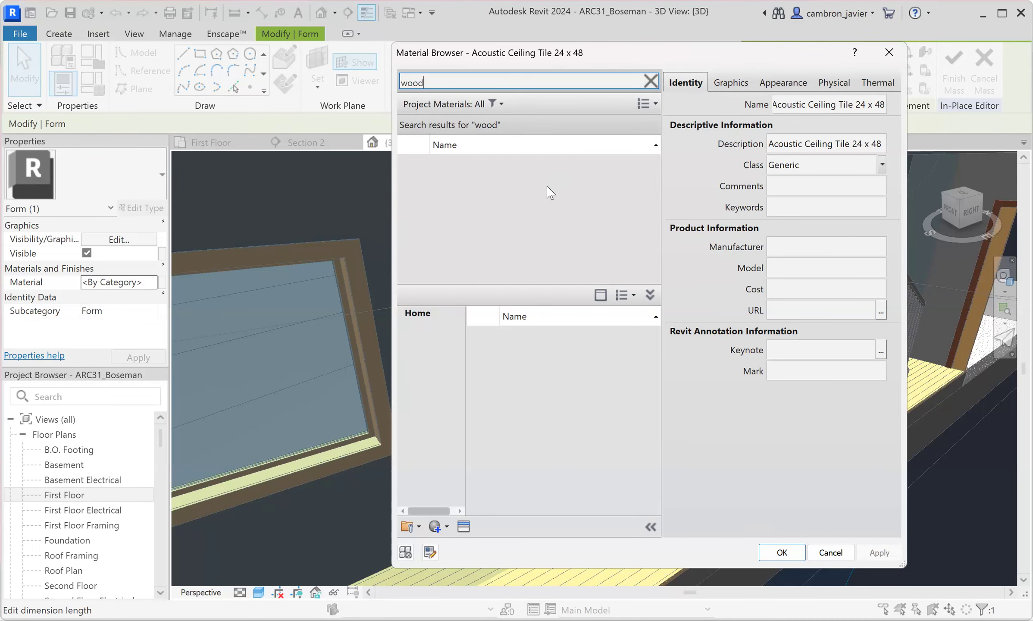
{"action": "scroll", "coordinate": [507, 181], "scroll_direction": "down", "scroll_amount": 2}
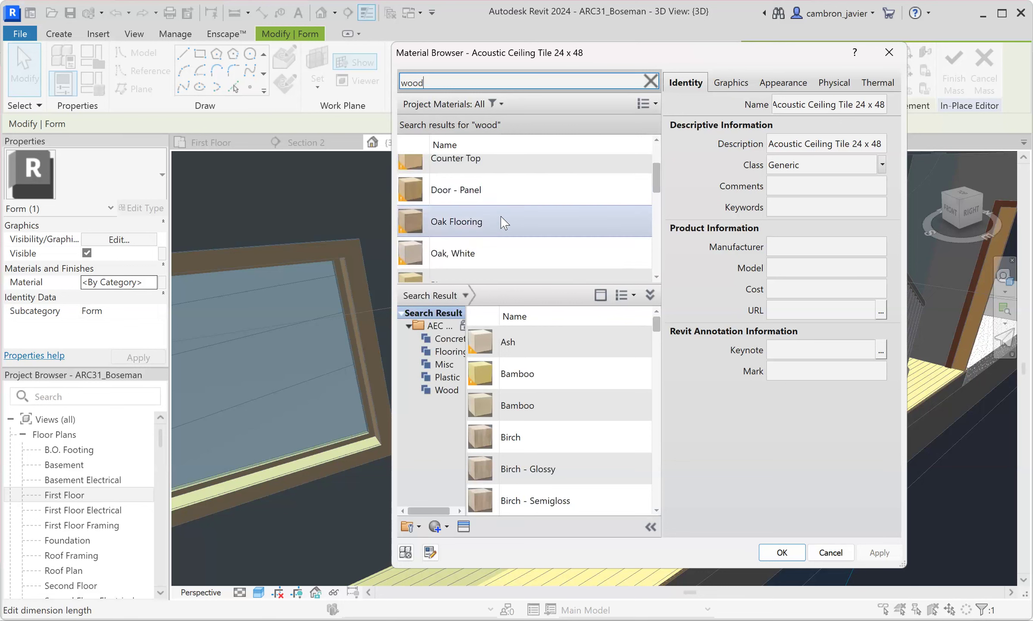
{"action": "left_click", "coordinate": [496, 254]}
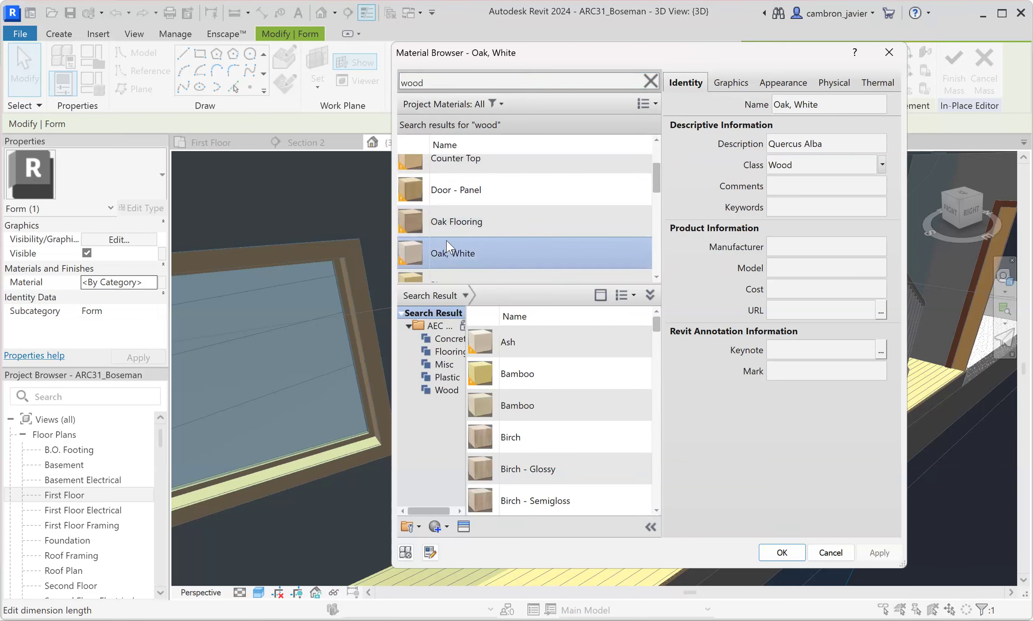
{"action": "scroll", "coordinate": [490, 206], "scroll_direction": "down", "scroll_amount": 2}
{"action": "scroll", "coordinate": [463, 268], "scroll_direction": "down", "scroll_amount": 3}
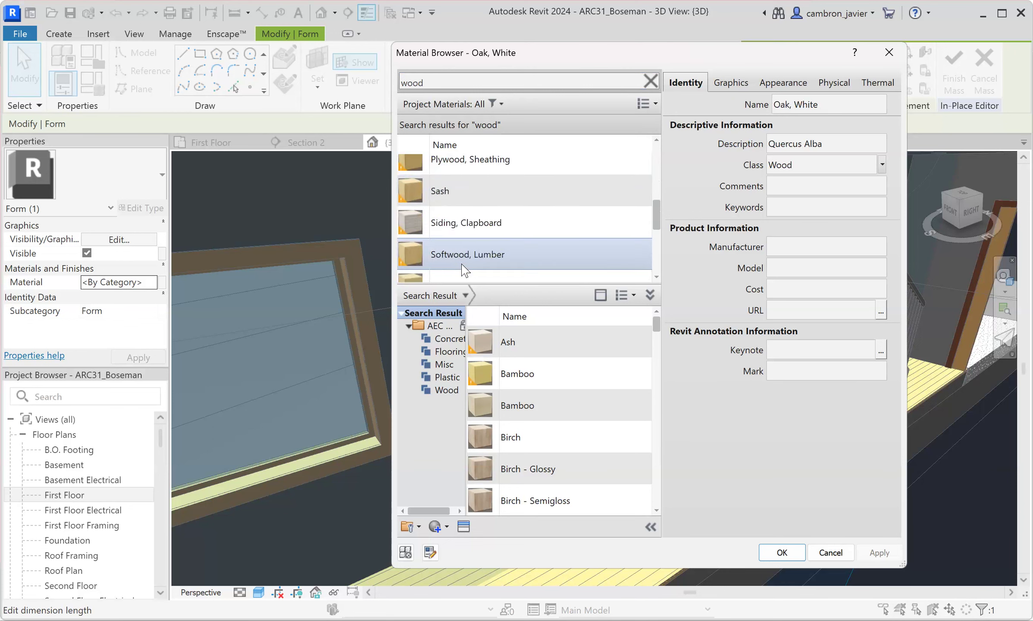
{"action": "scroll", "coordinate": [515, 224], "scroll_direction": "up", "scroll_amount": 3}
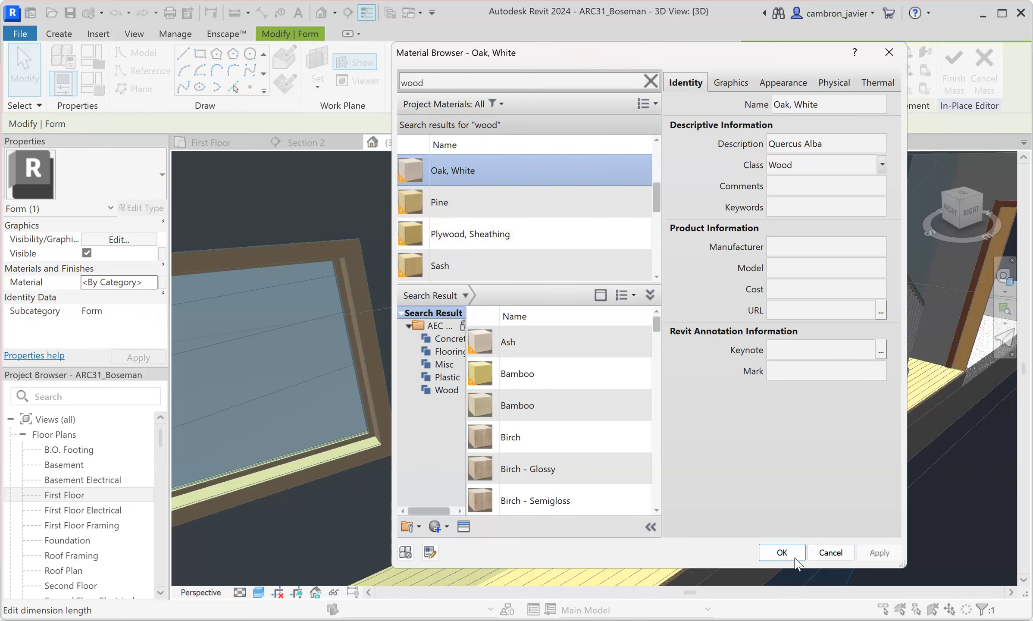
{"action": "left_click", "coordinate": [782, 553]}
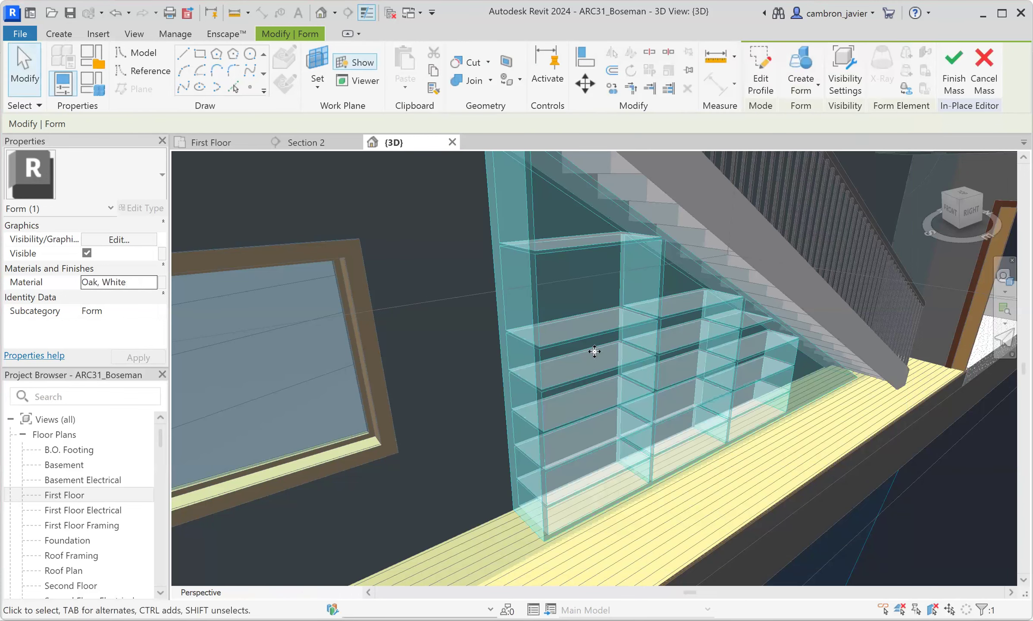
Finish the in-place mass and choose to save the project
{"action": "left_click", "coordinate": [565, 310]}
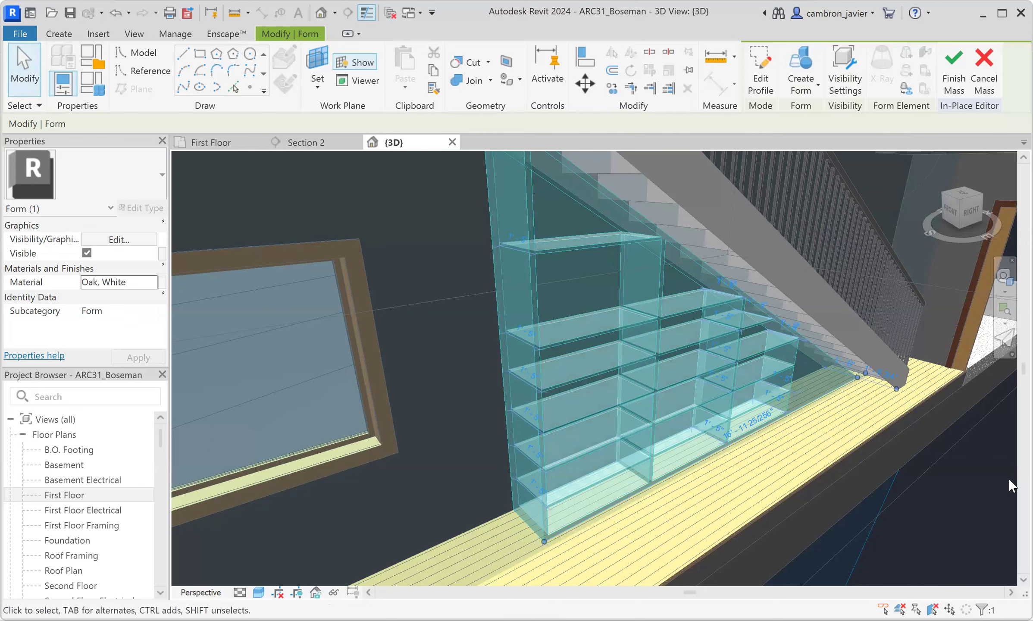
{"action": "left_click", "coordinate": [973, 486]}
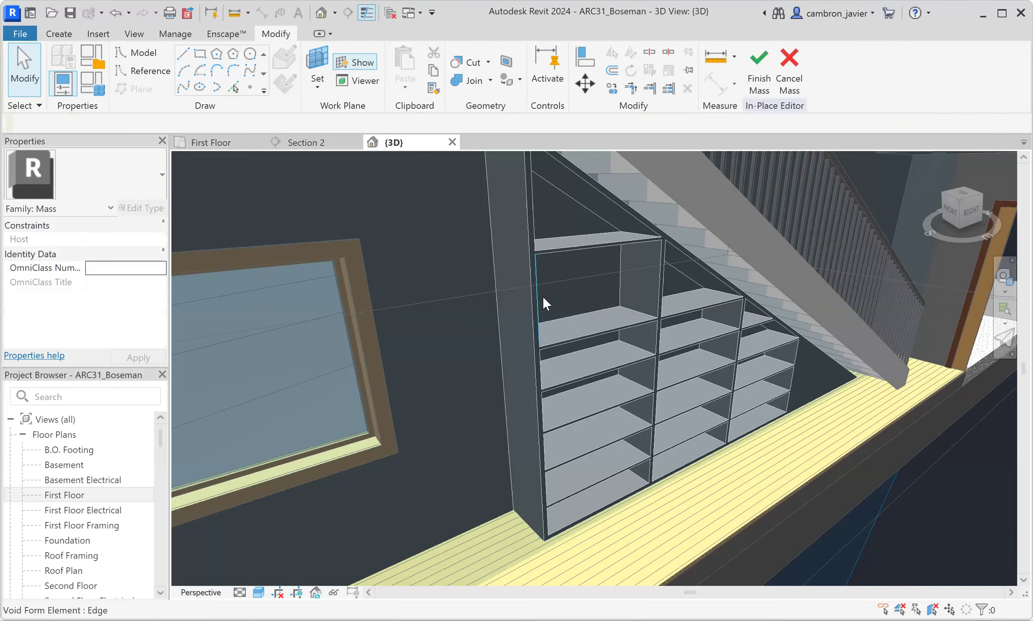
{"action": "left_click", "coordinate": [759, 69]}
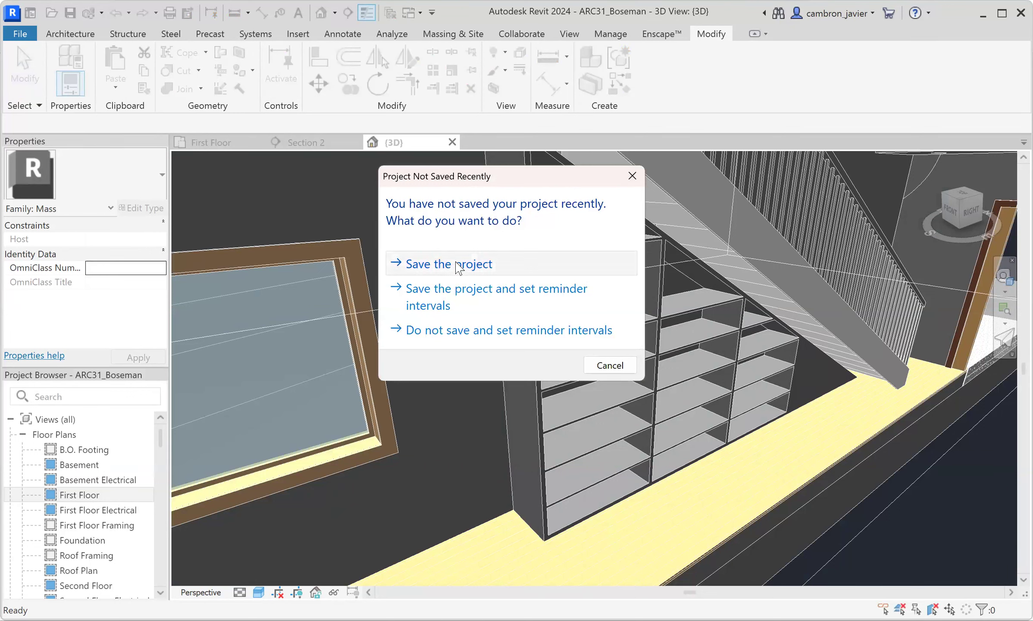
{"action": "left_click", "coordinate": [458, 266]}
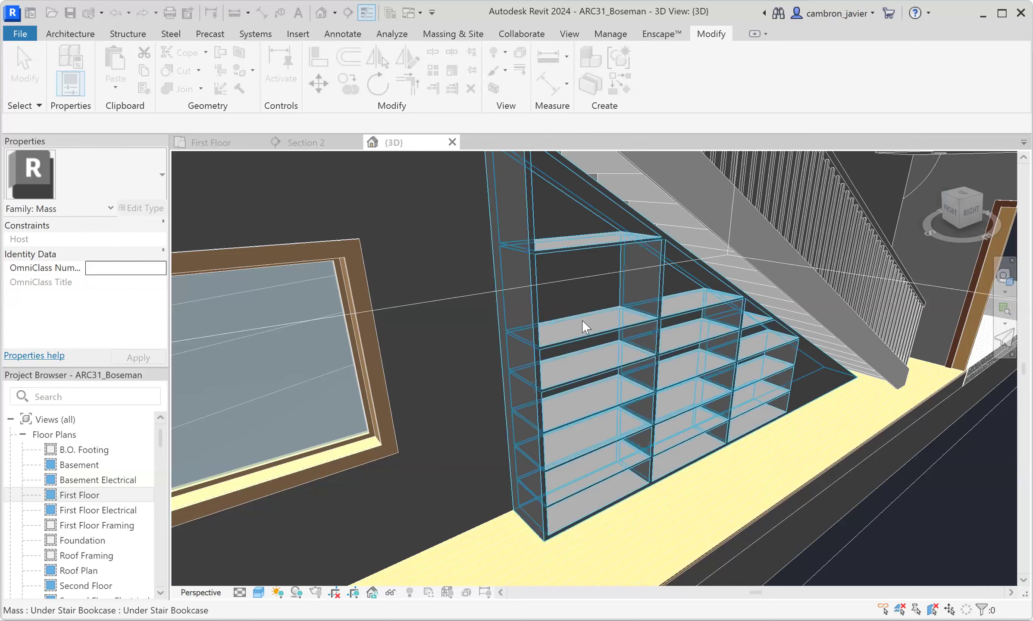
Orbit around the under-stair shelving and bring up the visual style list
{"action": "scroll", "coordinate": [651, 345], "scroll_direction": "down", "scroll_amount": 3}
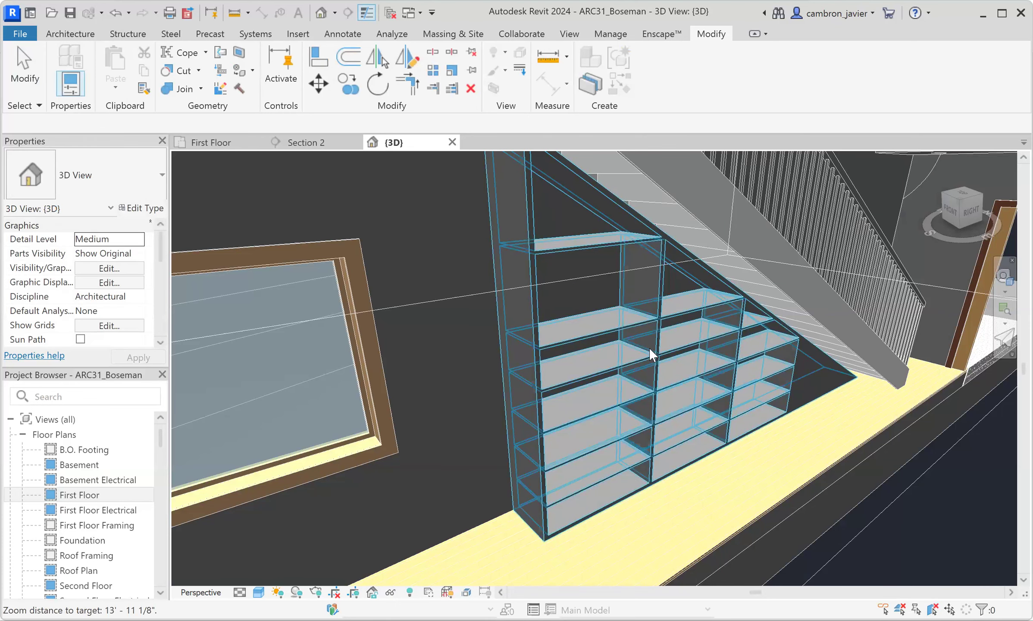
{"action": "mouse_move", "coordinate": [595, 229]}
{"action": "middle_mouse_down", "text": "shift"}
{"action": "mouse_move", "coordinate": [585, 223]}
{"action": "mouse_move", "coordinate": [584, 238]}
{"action": "middle_mouse_up", "text": "shift"}
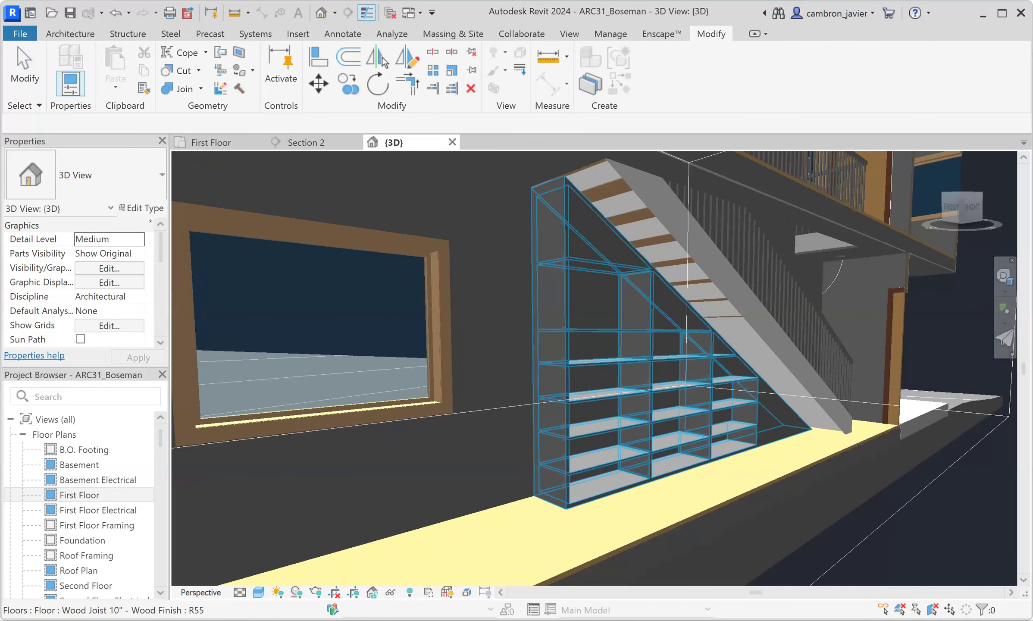
{"action": "left_click", "coordinate": [258, 592]}
Set the view to Realistic style and orbit to inspect the oak shelving head-on
{"action": "left_click", "coordinate": [284, 578]}
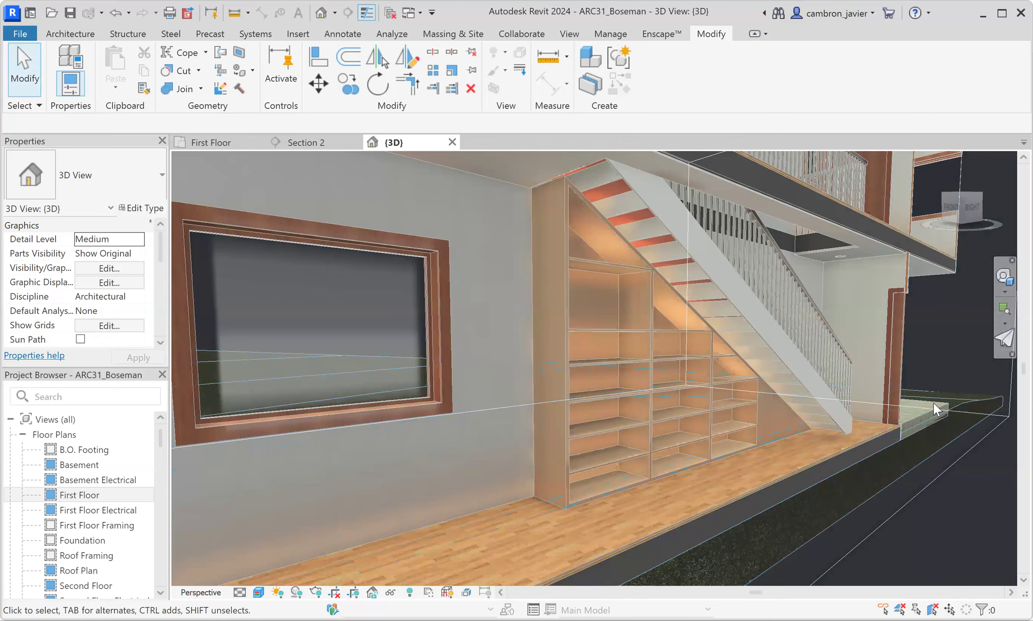
{"action": "scroll", "coordinate": [609, 376], "scroll_direction": "down", "scroll_amount": 3}
{"action": "middle_click_drag", "start_coordinate": [609, 376], "coordinate": [332, 565], "text": "shift"}
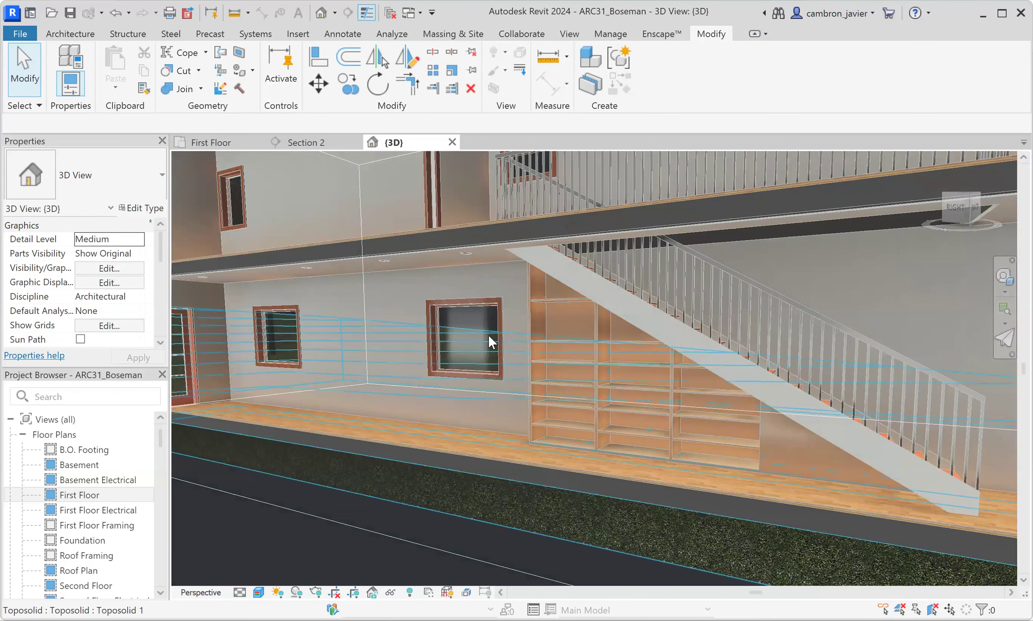
{"action": "middle_click_drag", "start_coordinate": [500, 340], "coordinate": [538, 327], "text": "shift"}
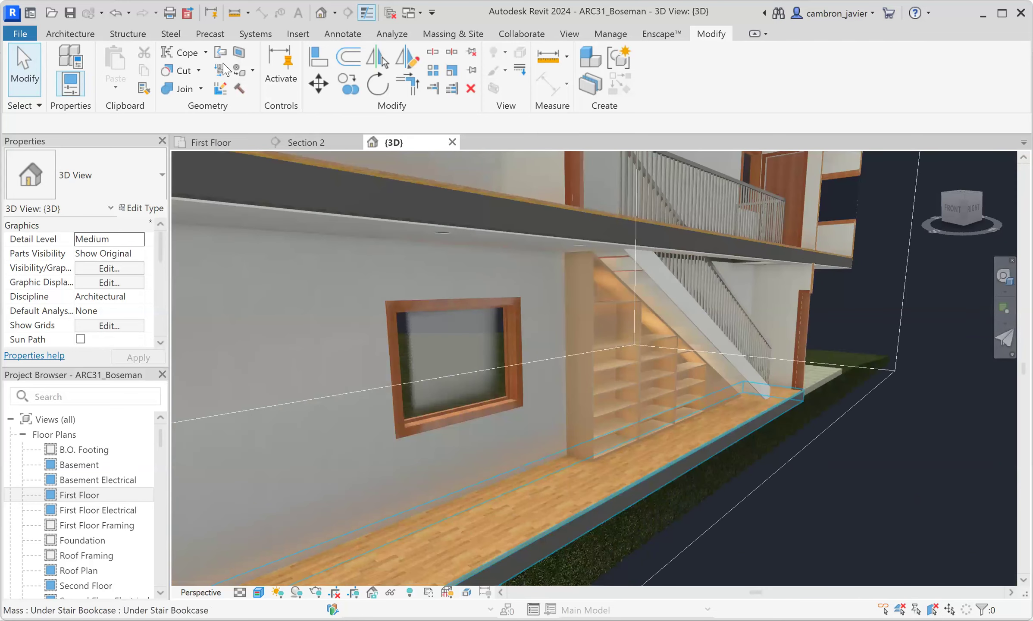